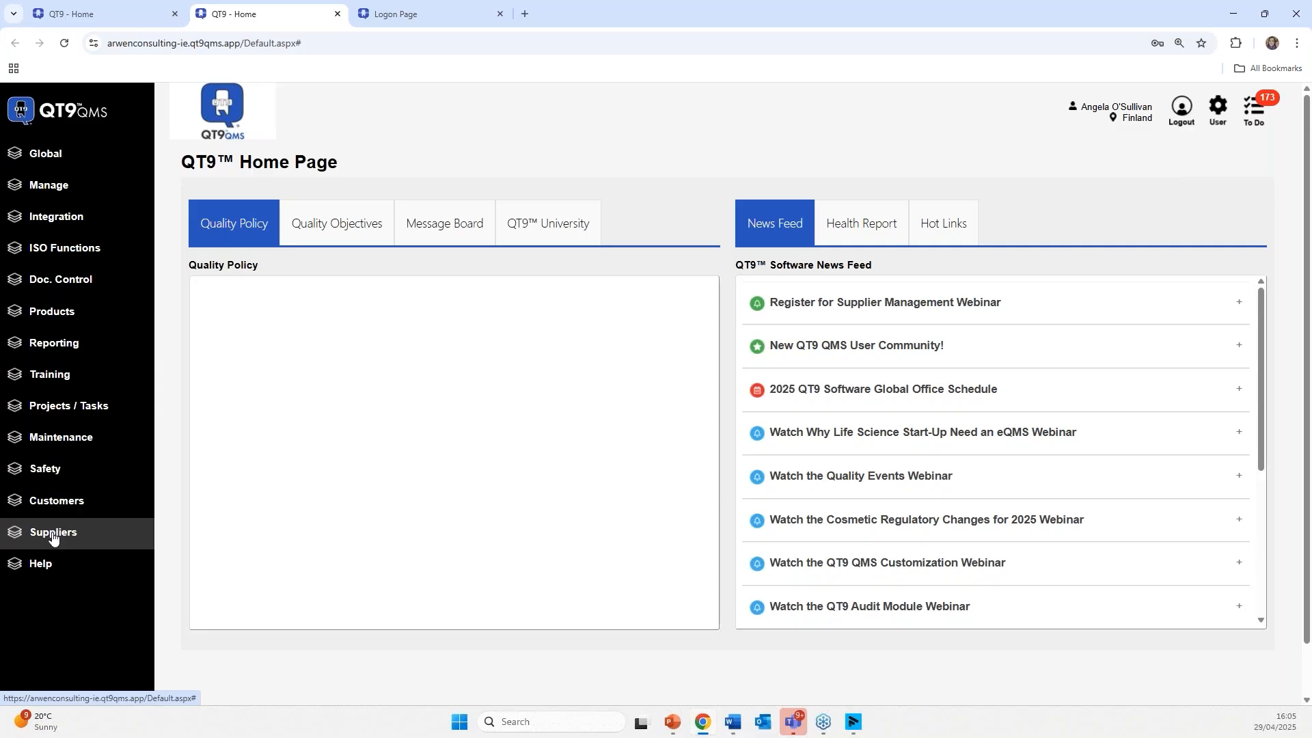
- Expand the Suppliers menu in the left sidebar
{"action": "left_click", "coordinate": [53, 538]}
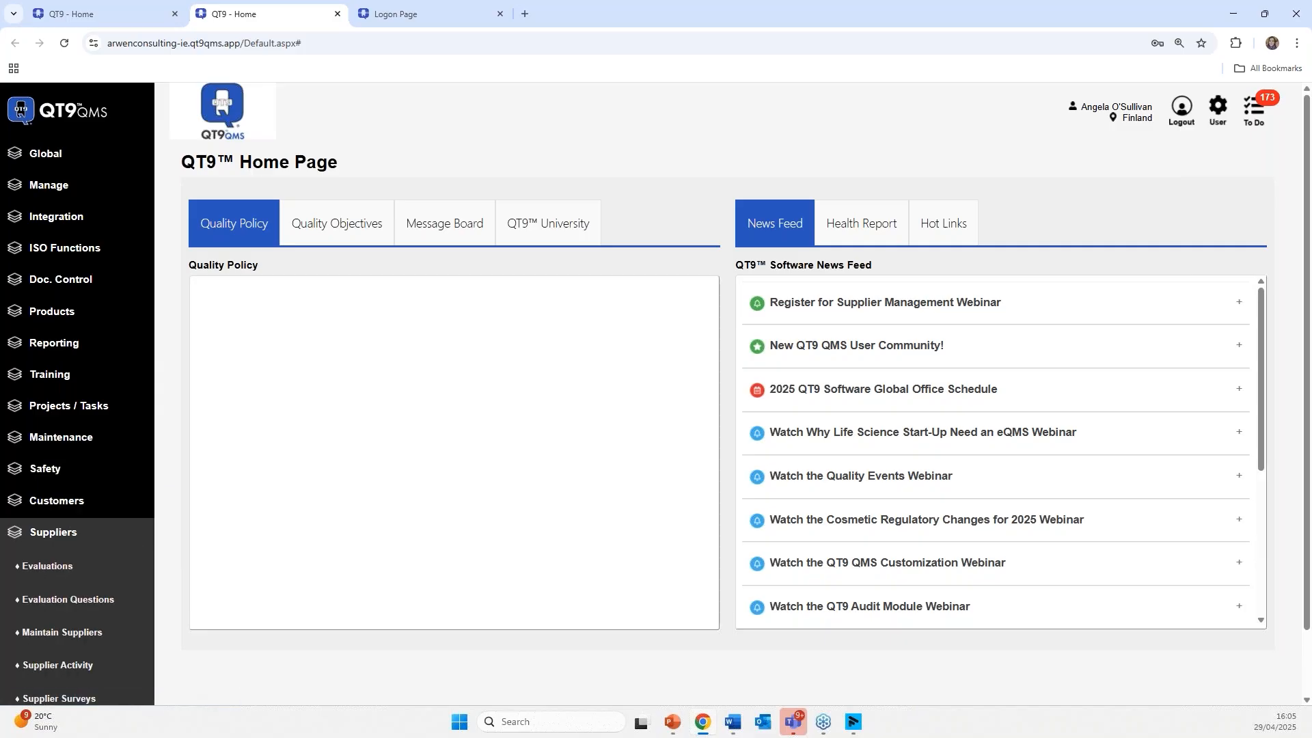
- Open the Maintain Suppliers list and start a new supplier record
{"action": "scroll", "coordinate": [26, 635], "scroll_direction": "down", "scroll_amount": 1}
{"action": "left_click", "coordinate": [26, 567]}
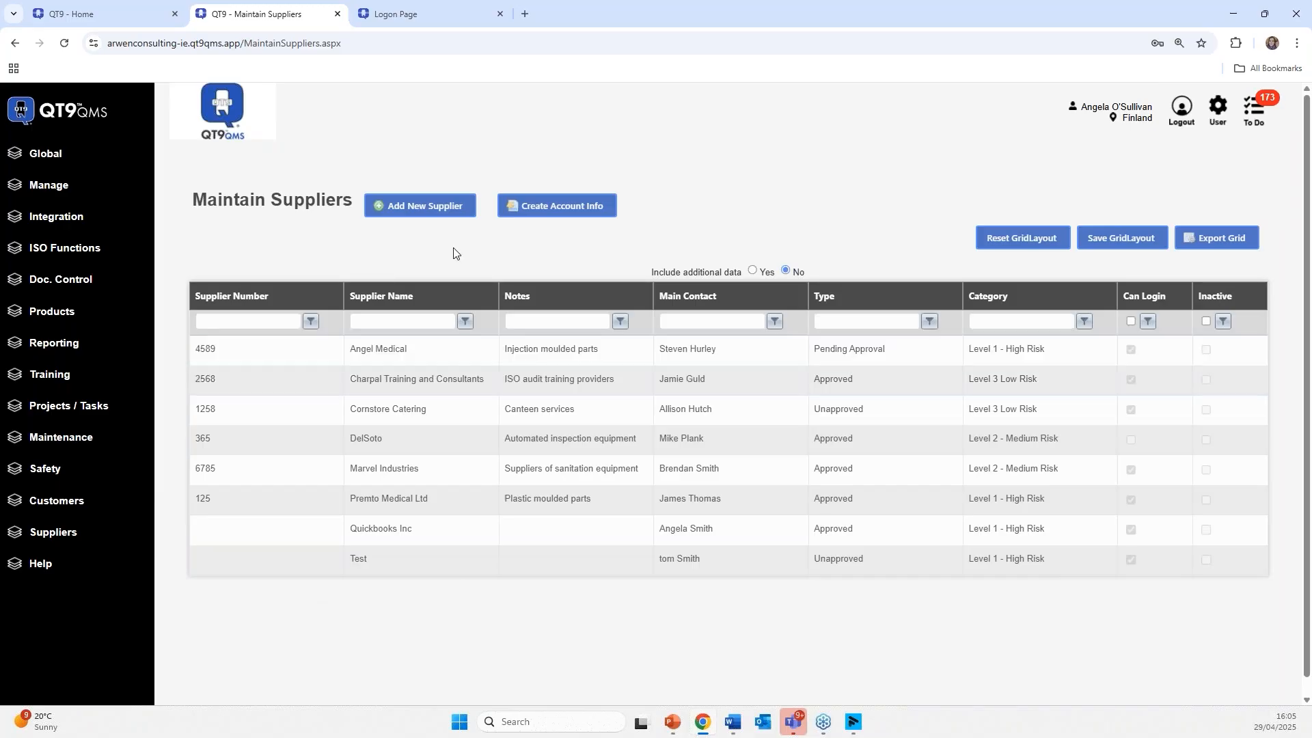
{"action": "left_click", "coordinate": [411, 209]}
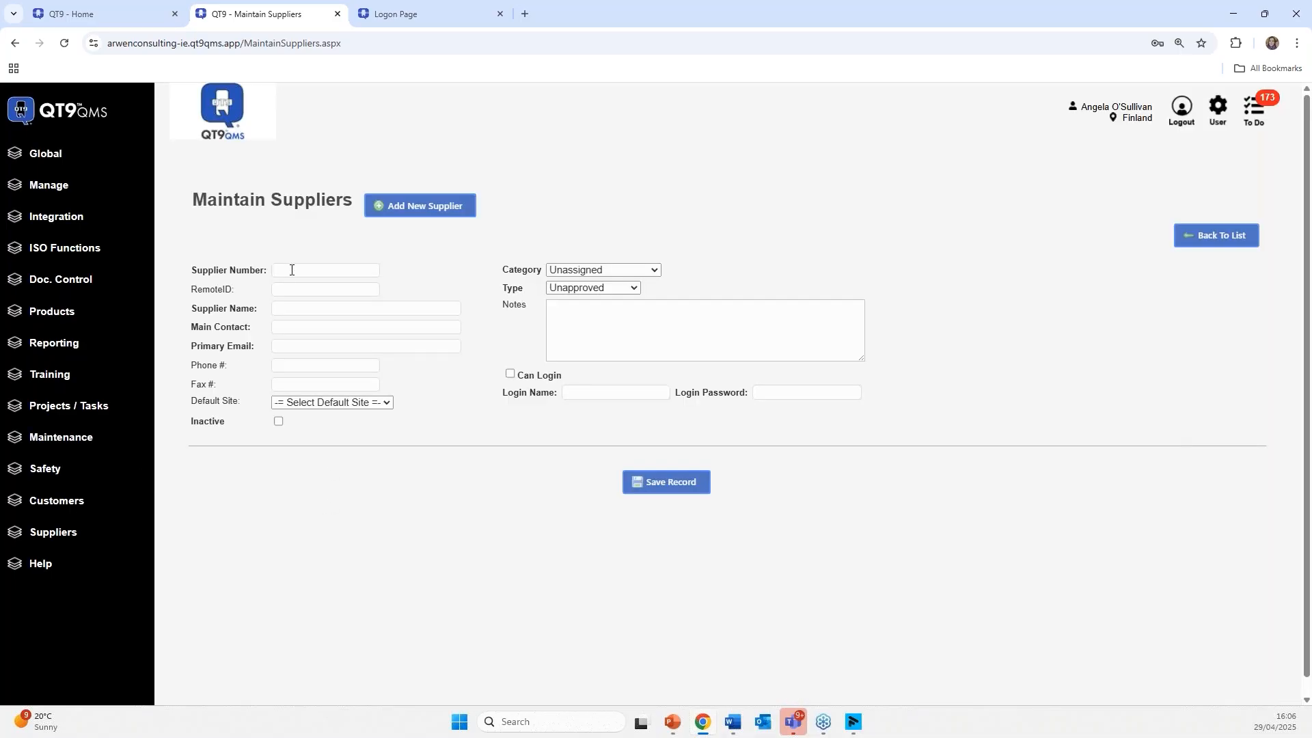
- Enter supplier name Solar Industries, the main contact, e-mail, phone and default site Finland
{"action": "left_click", "coordinate": [290, 269]}
{"action": "left_click", "coordinate": [286, 310]}
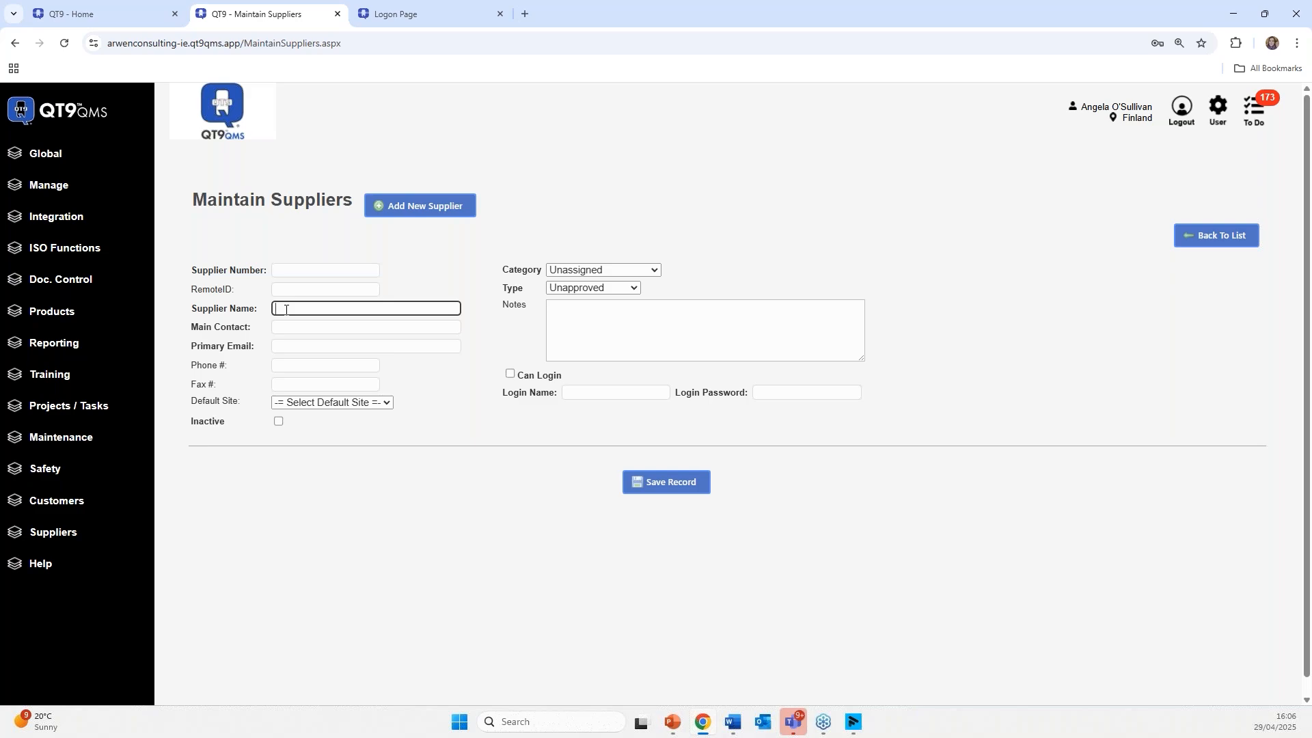
{"action": "type", "text": "Solar Industries"}
{"action": "left_click", "coordinate": [315, 330]}
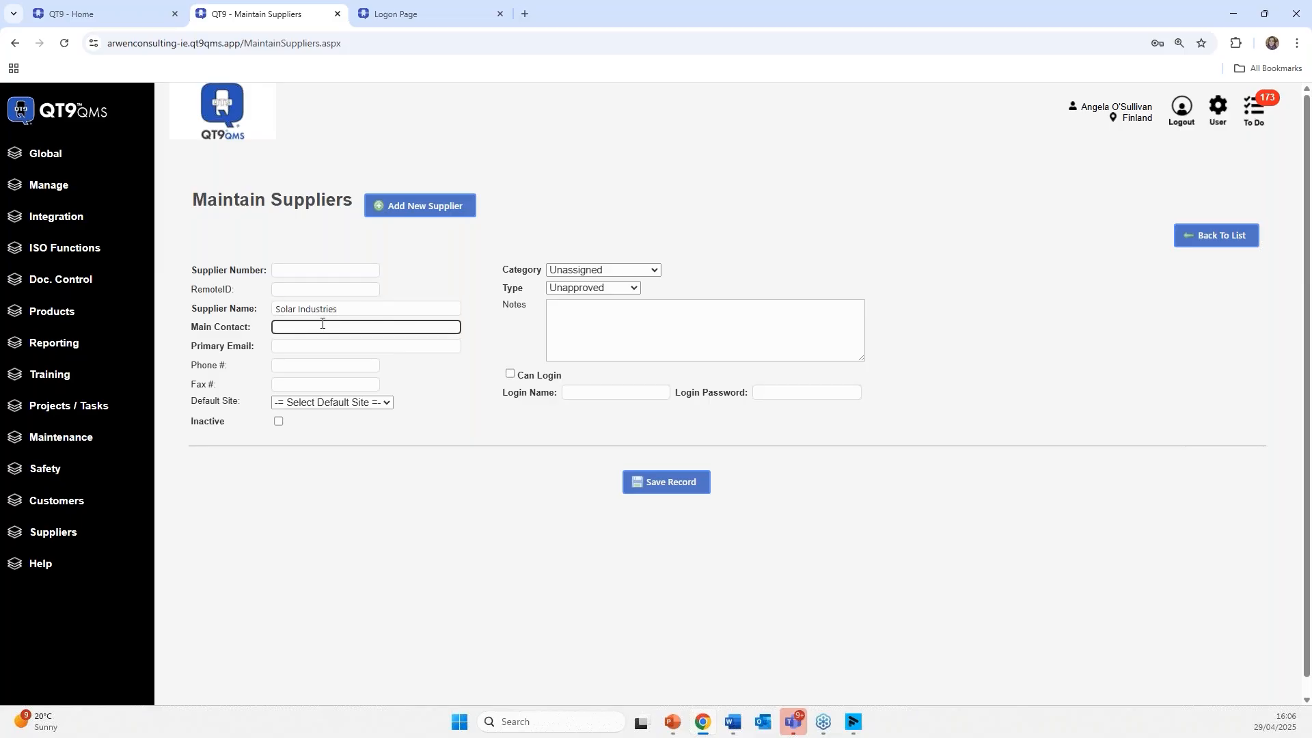
{"action": "left_click", "coordinate": [333, 346]}
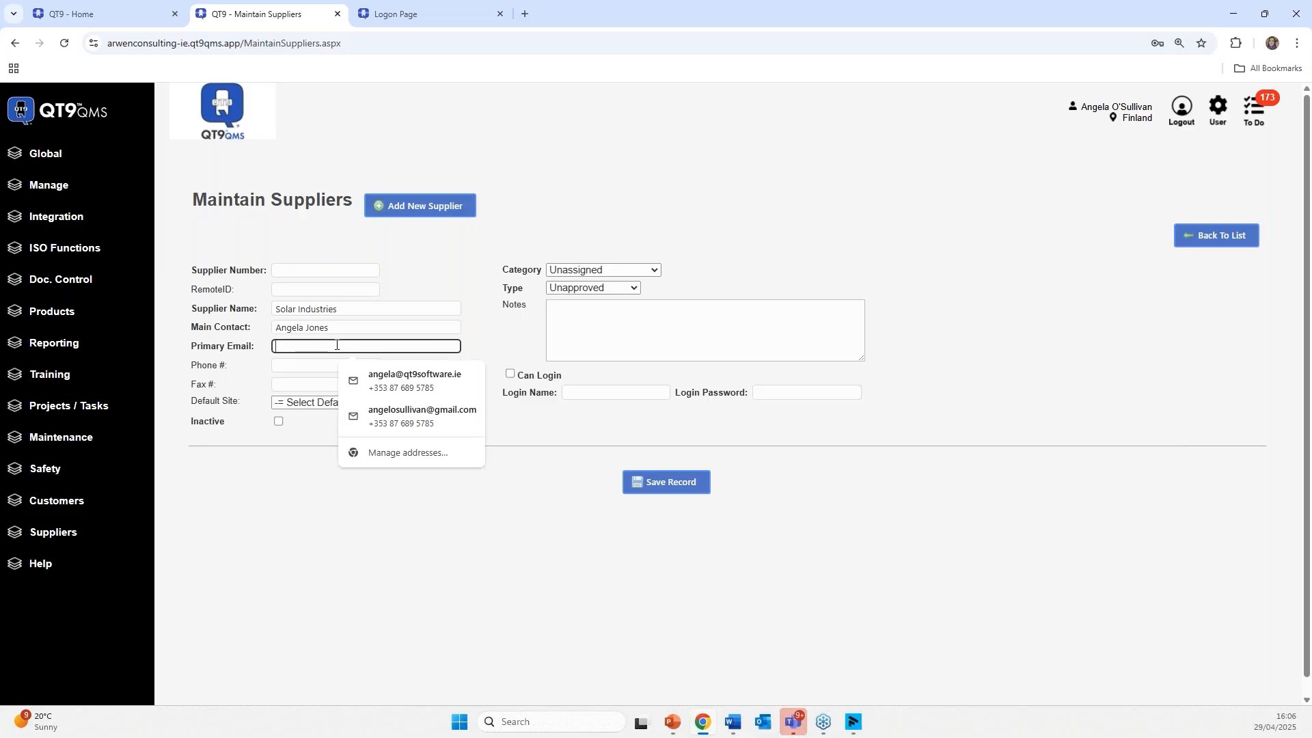
{"action": "left_click", "coordinate": [354, 372]}
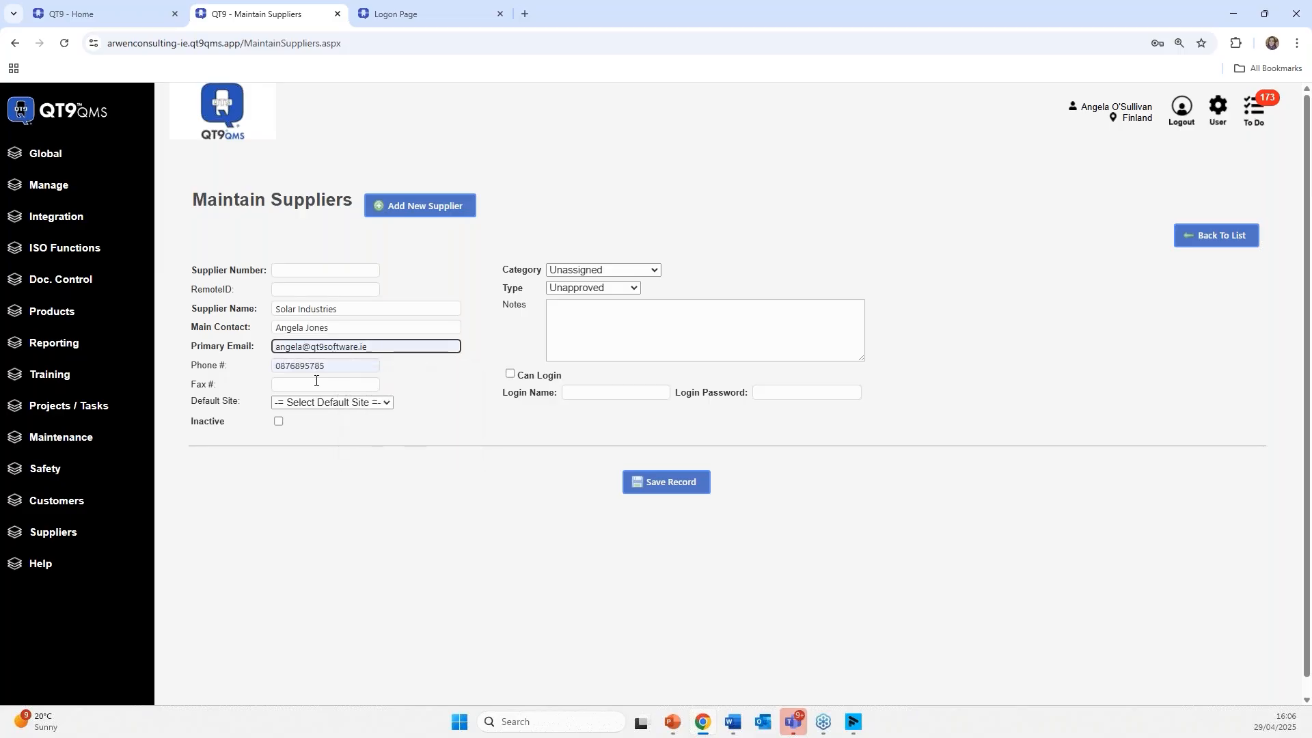
{"action": "left_click", "coordinate": [313, 402]}
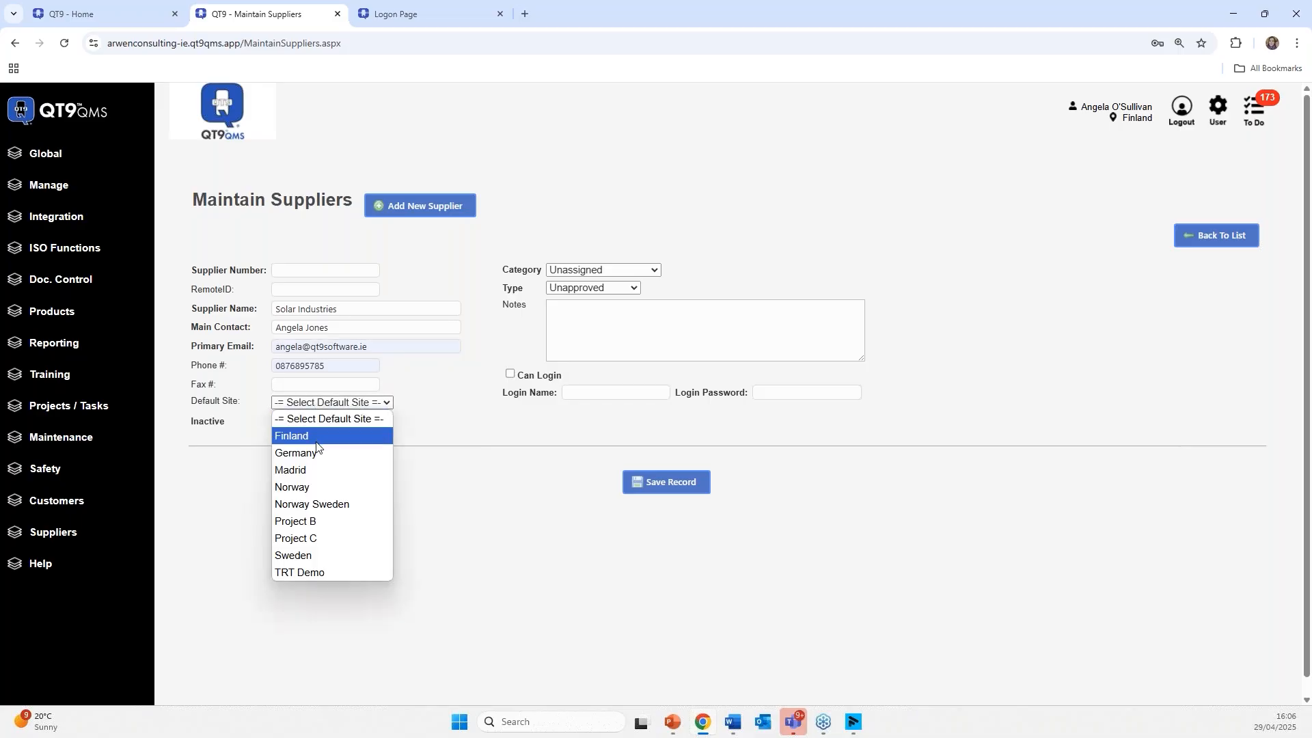
{"action": "left_click", "coordinate": [388, 435]}
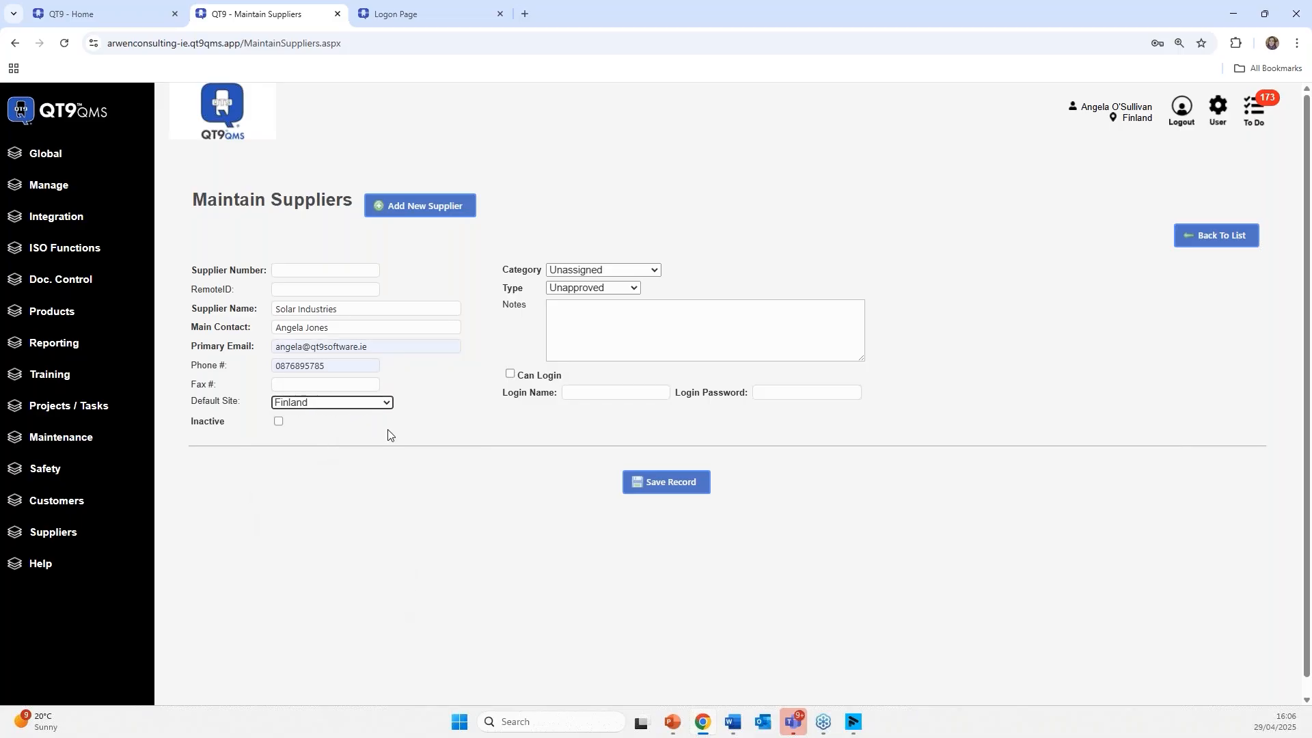
- Check the supplier category choices without changing them, then return to the Home Page
{"action": "left_click", "coordinate": [630, 270]}
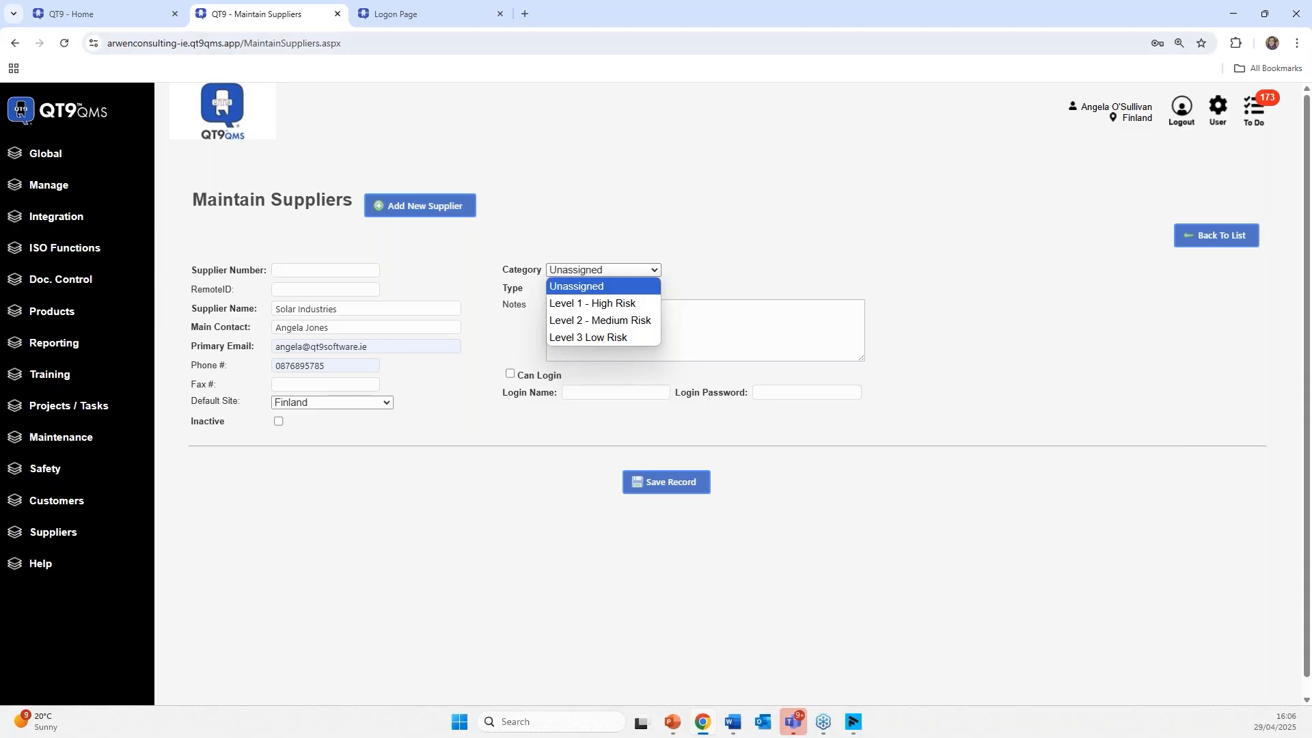
{"action": "left_click", "coordinate": [133, 18]}
{"action": "left_click", "coordinate": [133, 18]}
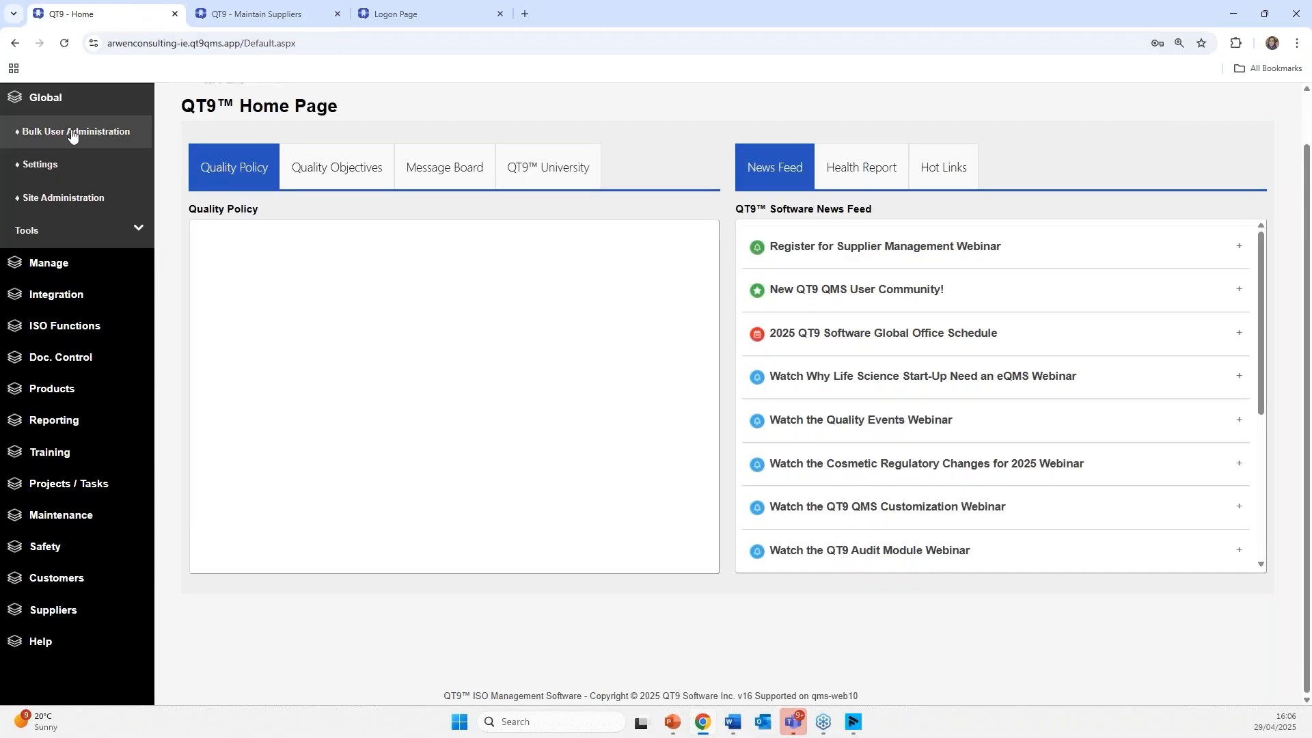
- View the three risk levels under Manage > Maintain > Supplier Categories, then return to the supplier form
{"action": "left_click", "coordinate": [75, 272]}
{"action": "left_click", "coordinate": [74, 296]}
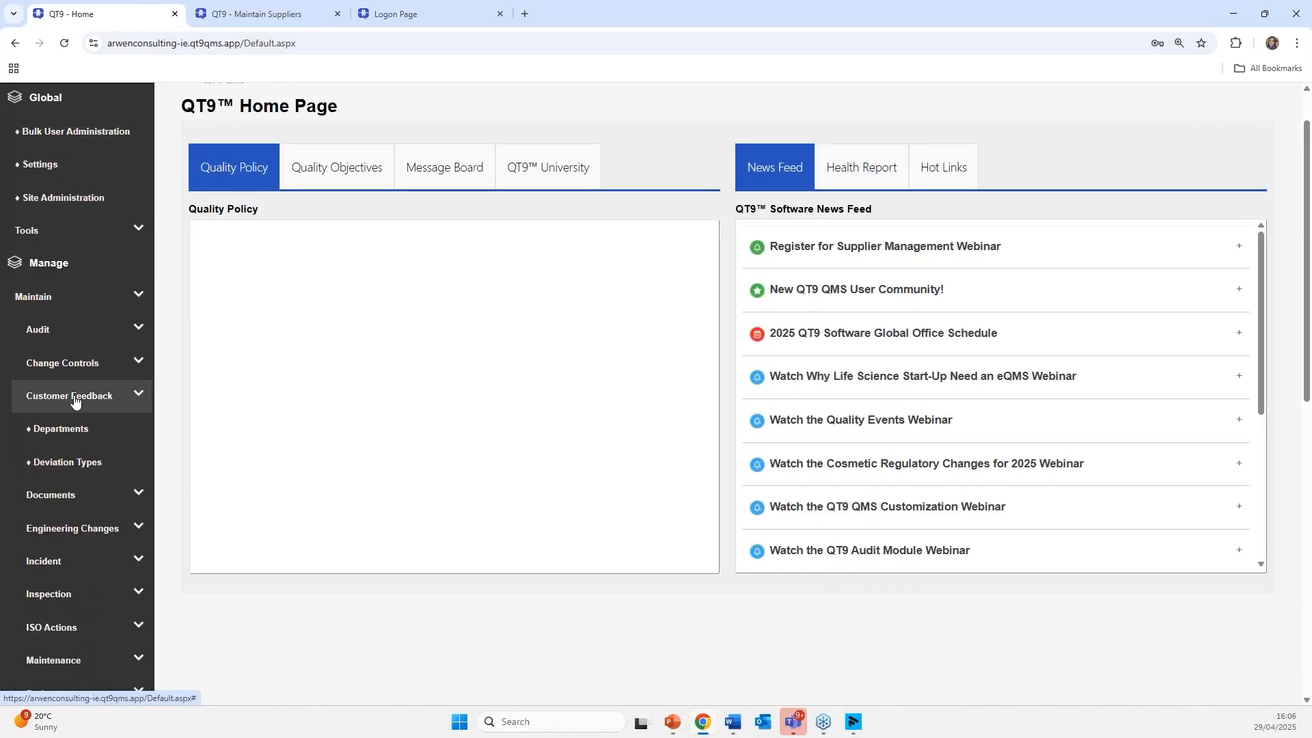
{"action": "scroll", "coordinate": [77, 420], "scroll_direction": "down", "scroll_amount": 5}
{"action": "scroll", "coordinate": [74, 418], "scroll_direction": "down", "scroll_amount": 3}
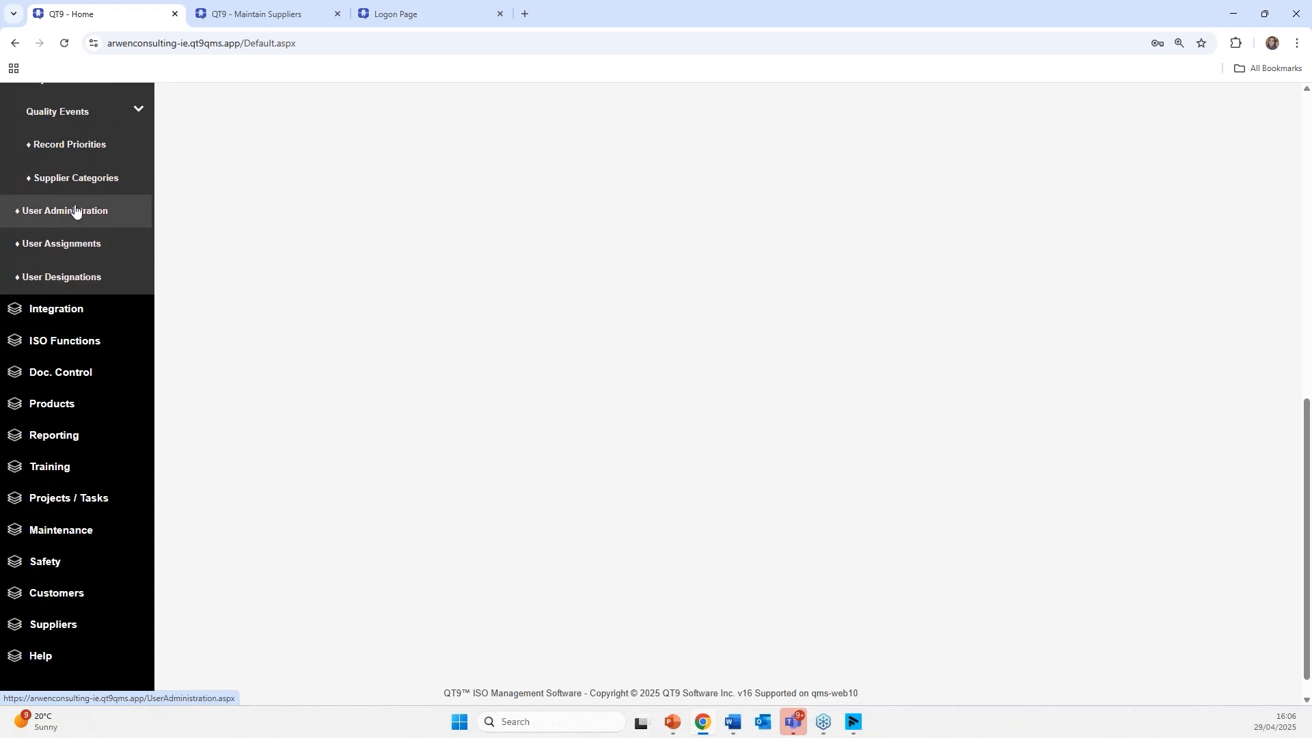
{"action": "left_click", "coordinate": [80, 179]}
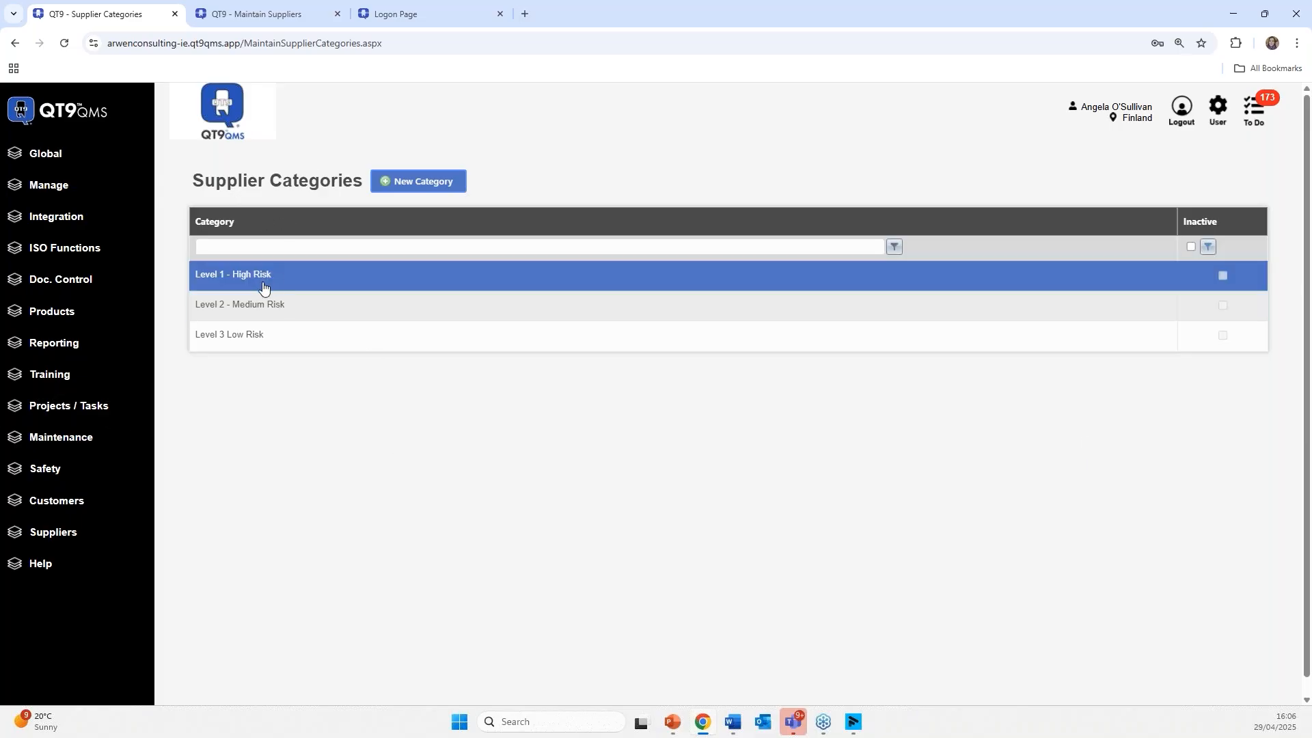
{"action": "left_click", "coordinate": [287, 15]}
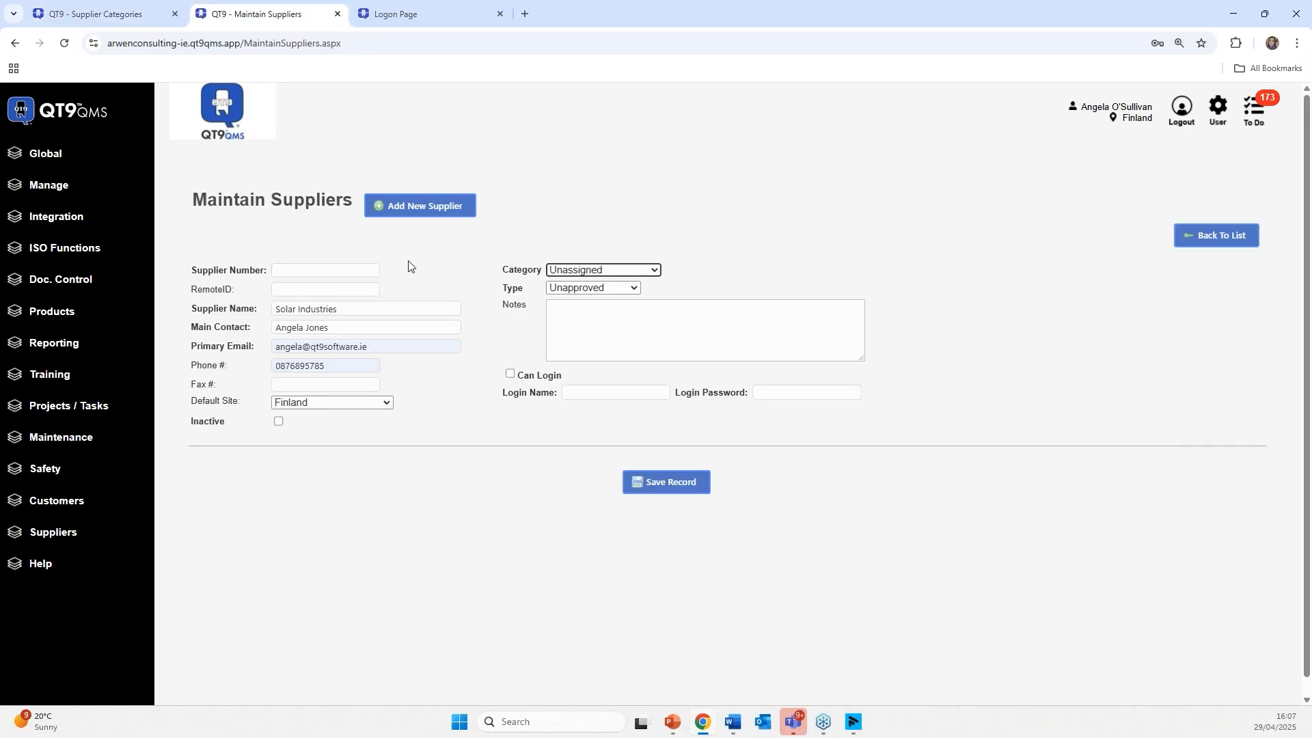
- Set Solar Industries' category to Level 1 - High Risk, keeping the type Unapproved
{"action": "left_click", "coordinate": [458, 268]}
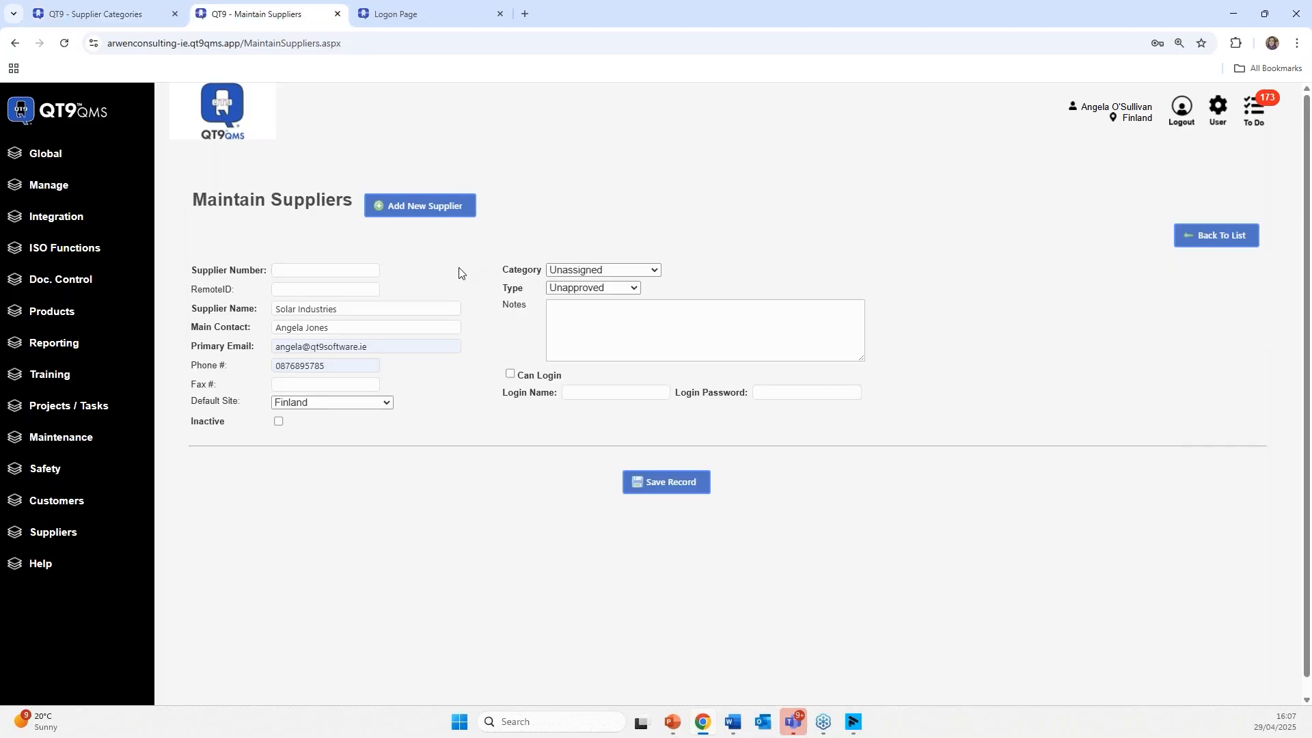
{"action": "left_click", "coordinate": [615, 270]}
{"action": "left_click", "coordinate": [618, 305]}
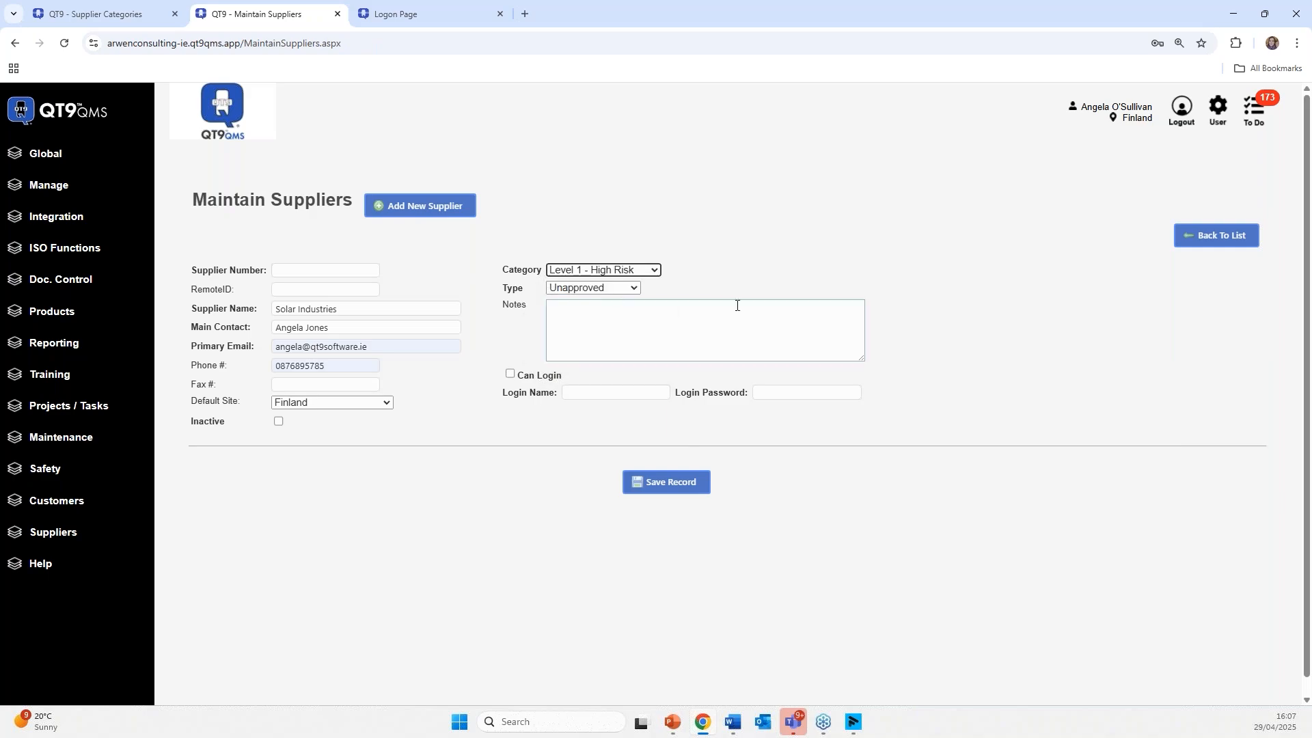
{"action": "left_click", "coordinate": [605, 289]}
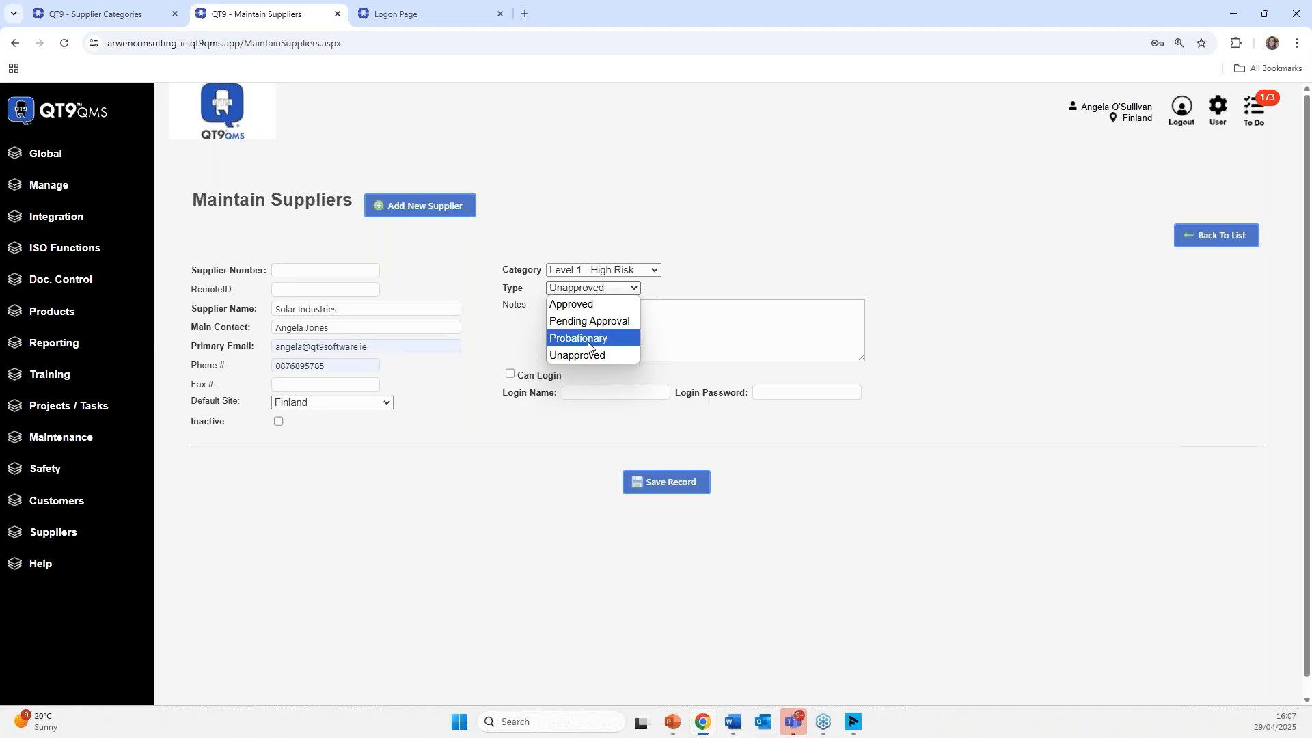
{"action": "left_click", "coordinate": [688, 286]}
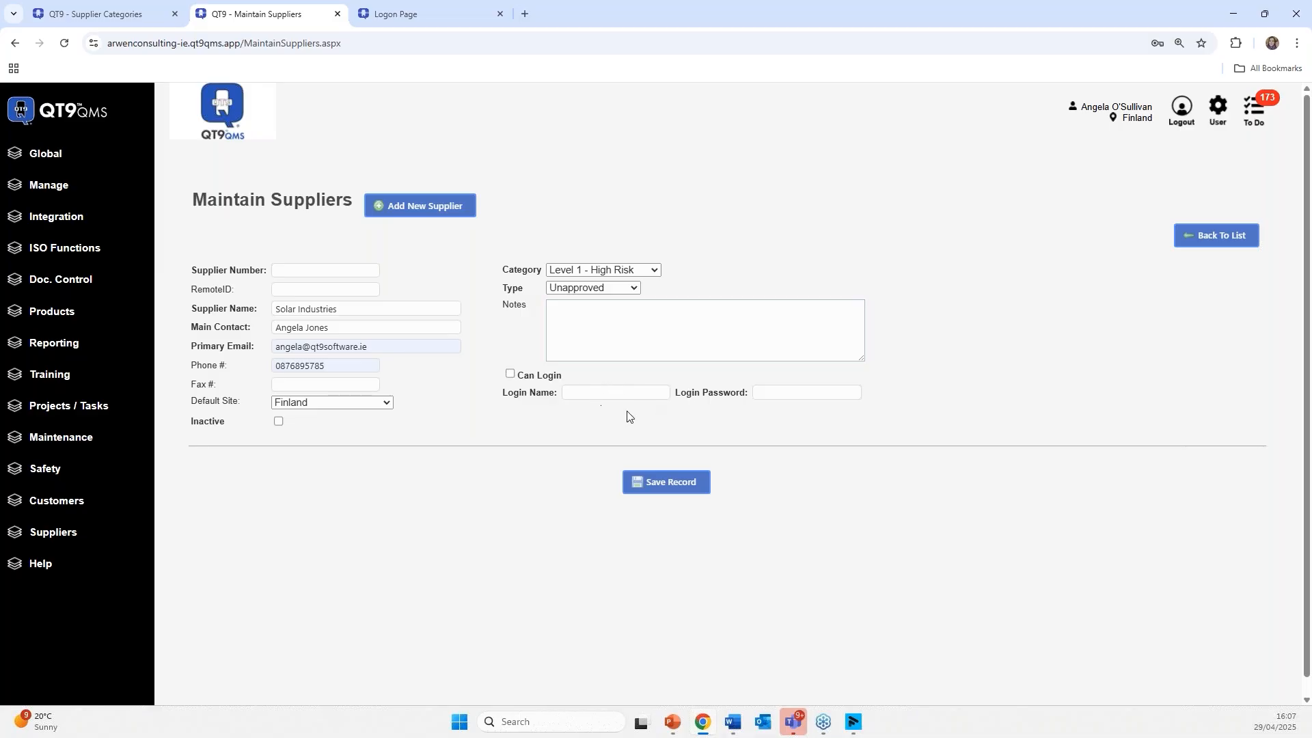
- Enable Can Login, enter the supplier's login name and password, and save the record
{"action": "left_click", "coordinate": [558, 323]}
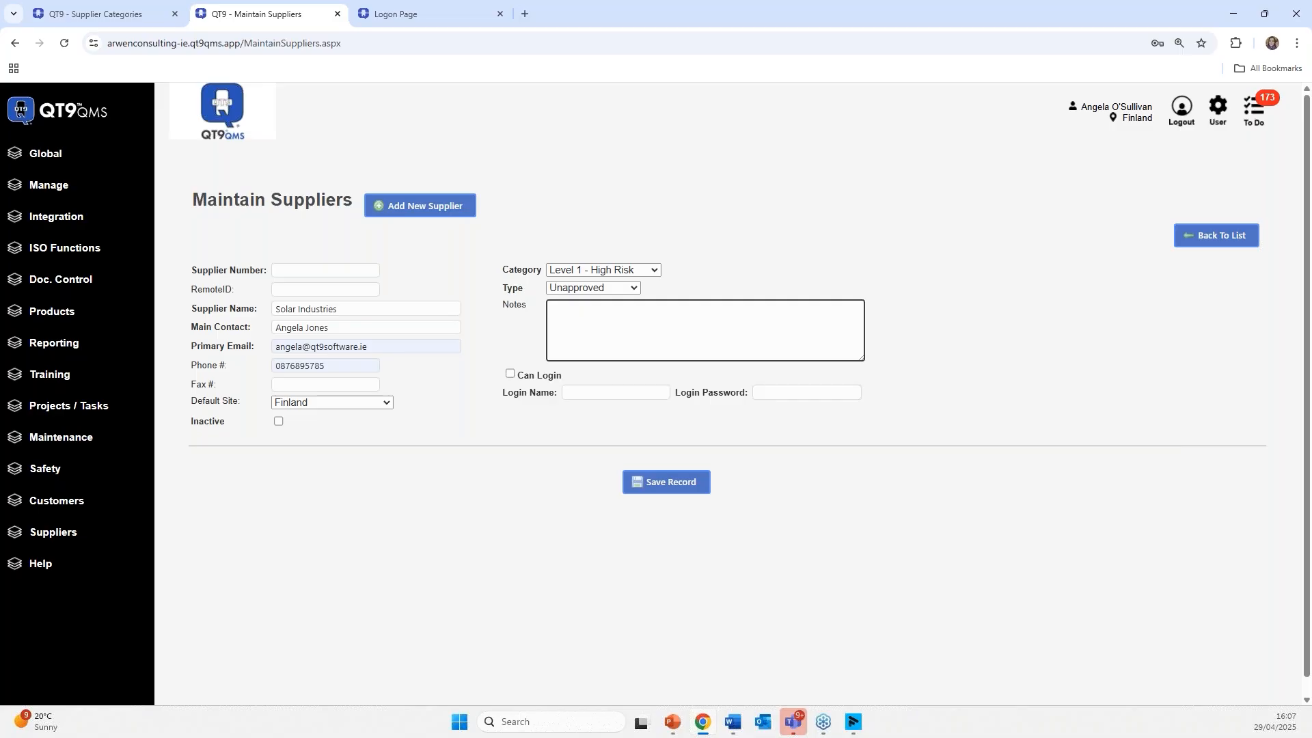
{"action": "left_click", "coordinate": [510, 375]}
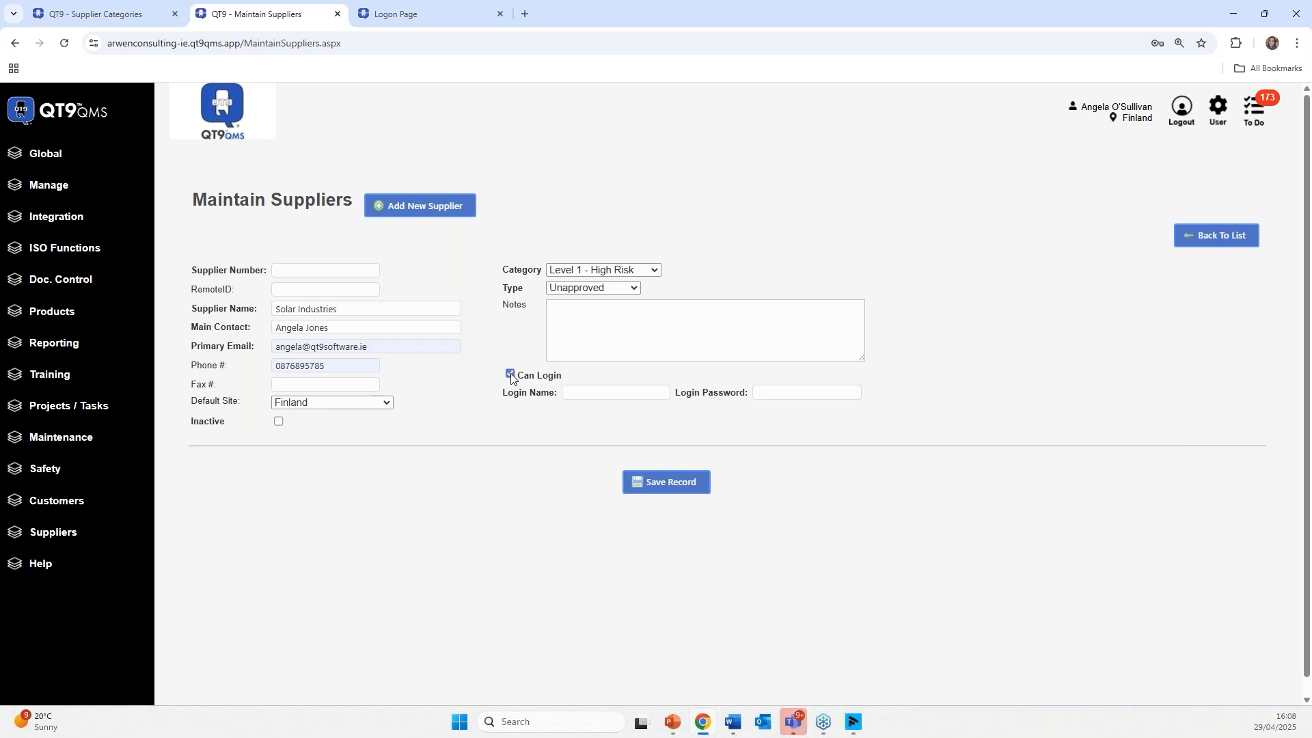
{"action": "left_click", "coordinate": [578, 391]}
{"action": "type", "text": "solar"}
{"action": "key", "text": "Tab"}
{"action": "type", "text": "solar"}
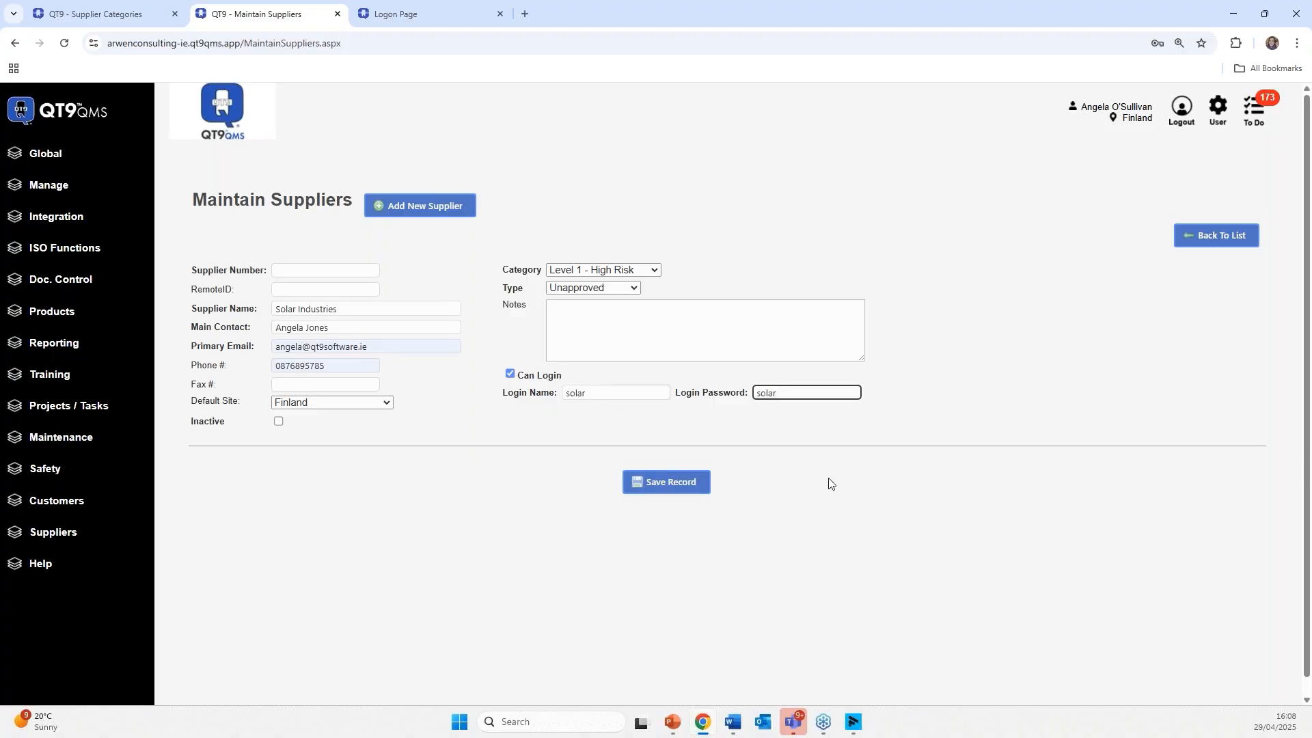
{"action": "left_click", "coordinate": [664, 489]}
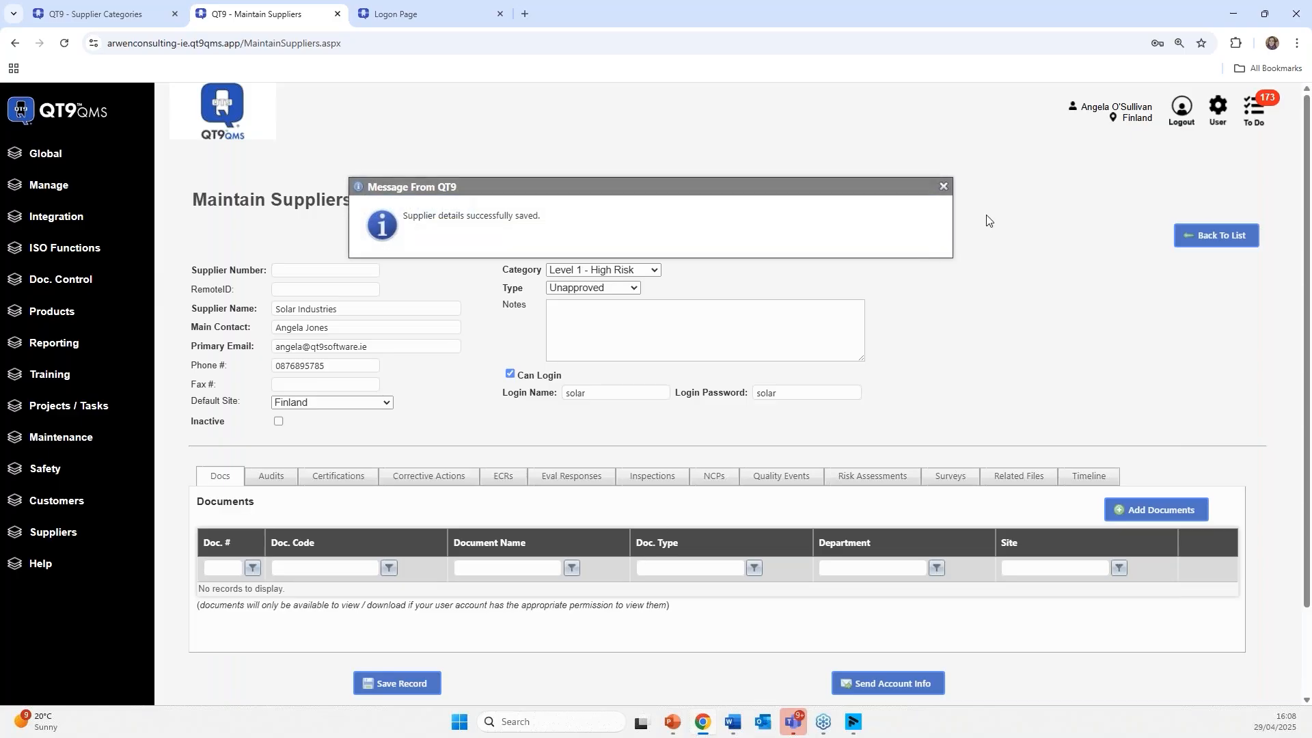
- Dismiss the save message and close the account-details sending tool without sending
{"action": "left_click", "coordinate": [941, 186]}
{"action": "scroll", "coordinate": [604, 451], "scroll_direction": "down", "scroll_amount": 2}
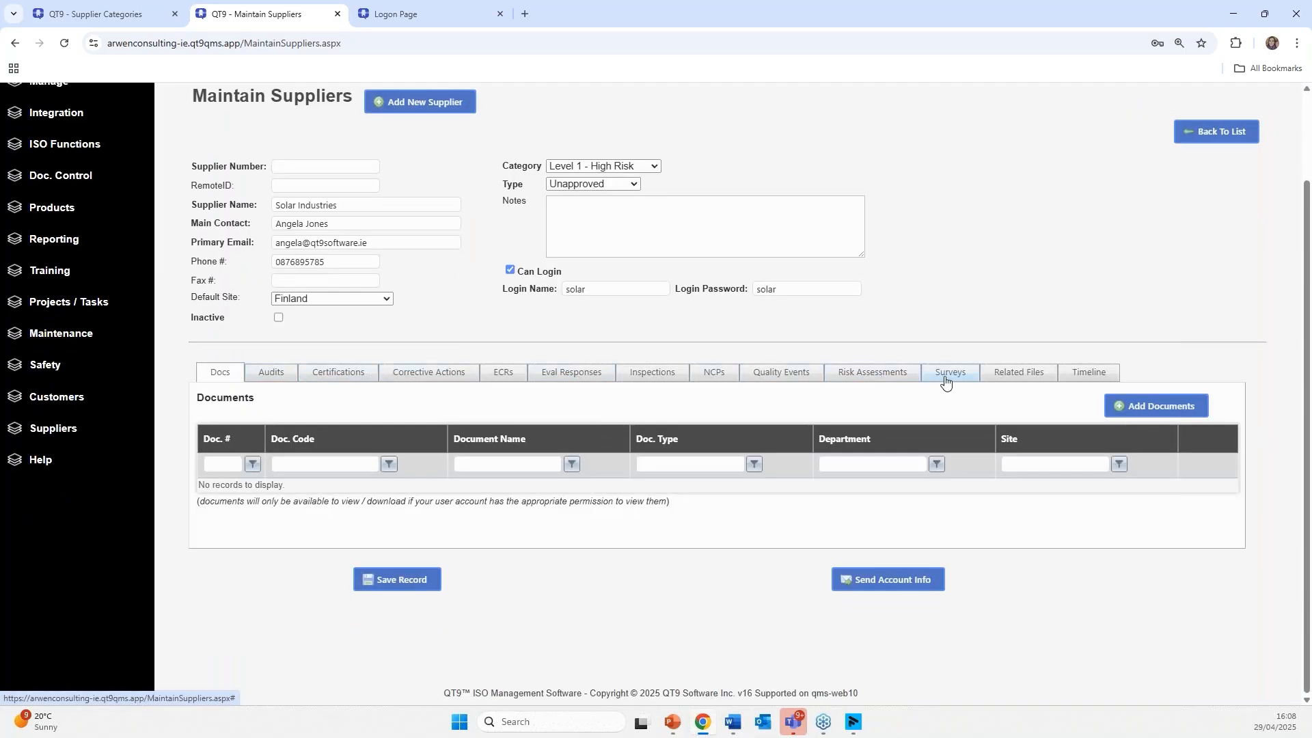
{"action": "left_click", "coordinate": [885, 583]}
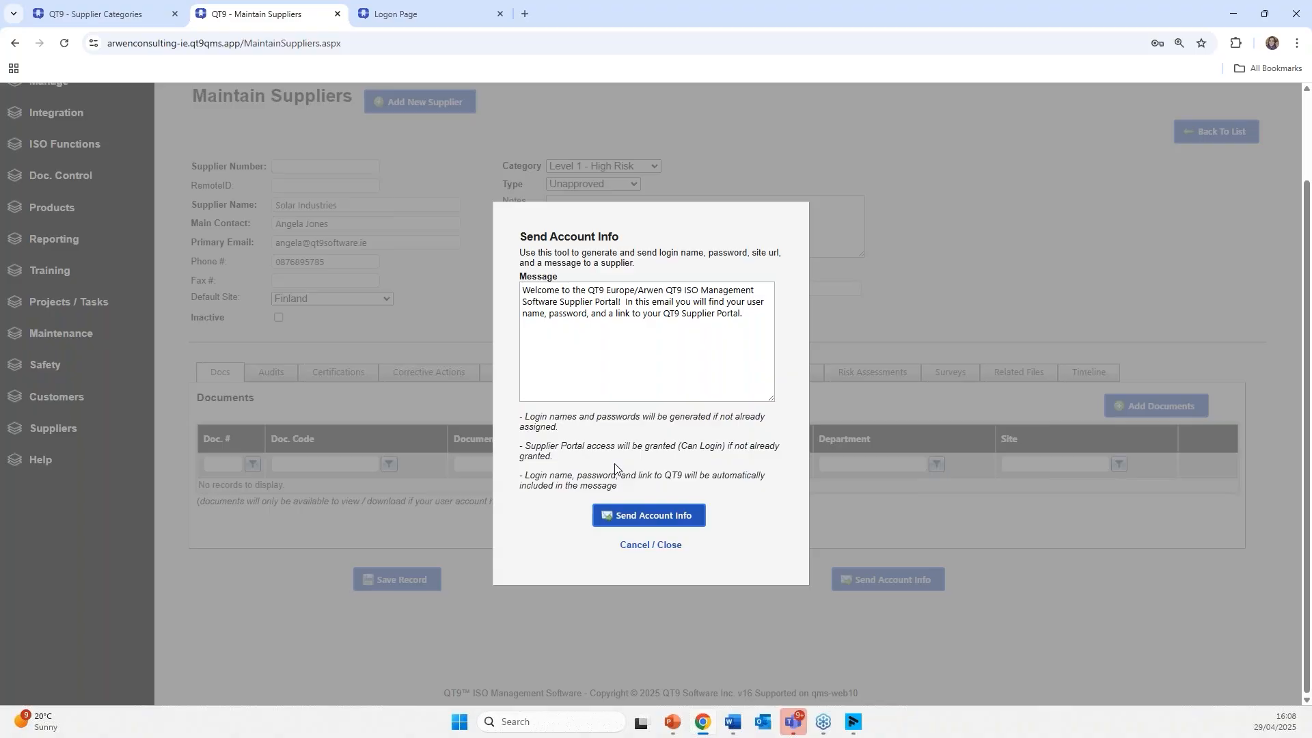
{"action": "left_click", "coordinate": [650, 544]}
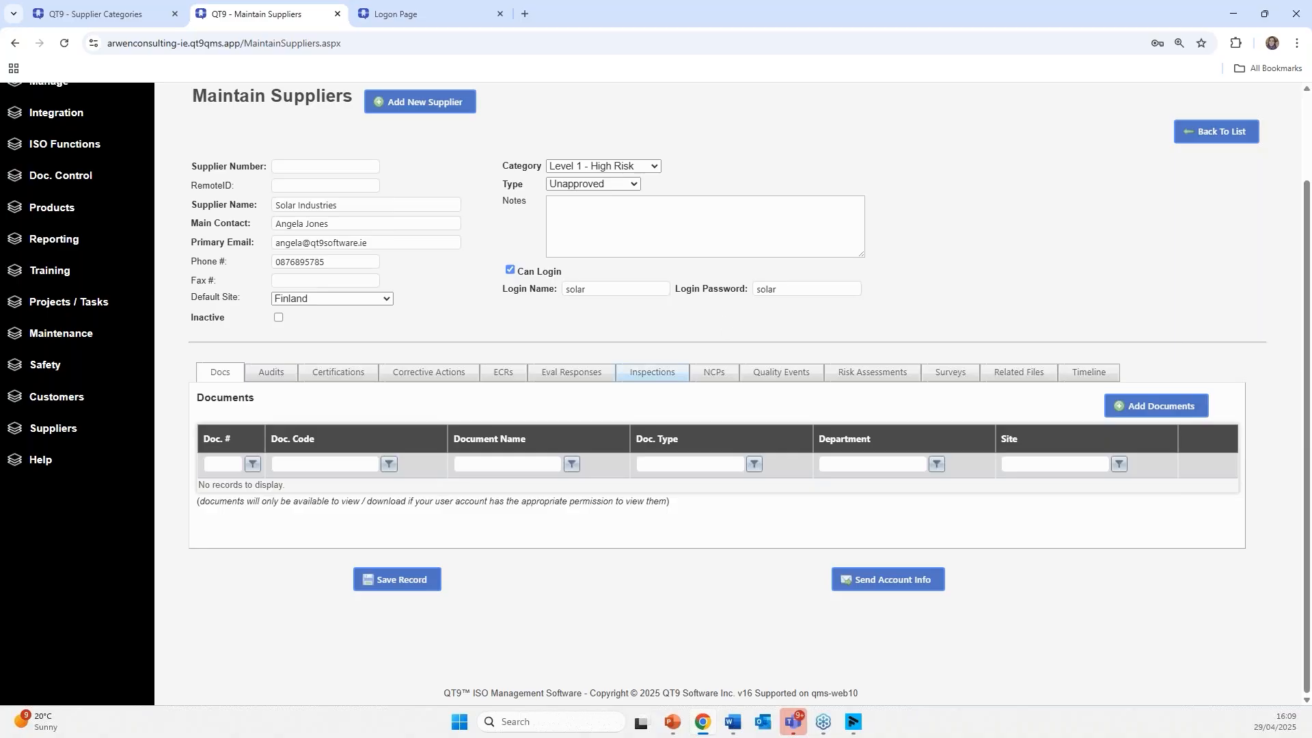
- Reload the full supplier list via Suppliers > Maintain Suppliers
{"action": "scroll", "coordinate": [260, 354], "scroll_direction": "up", "scroll_amount": 1}
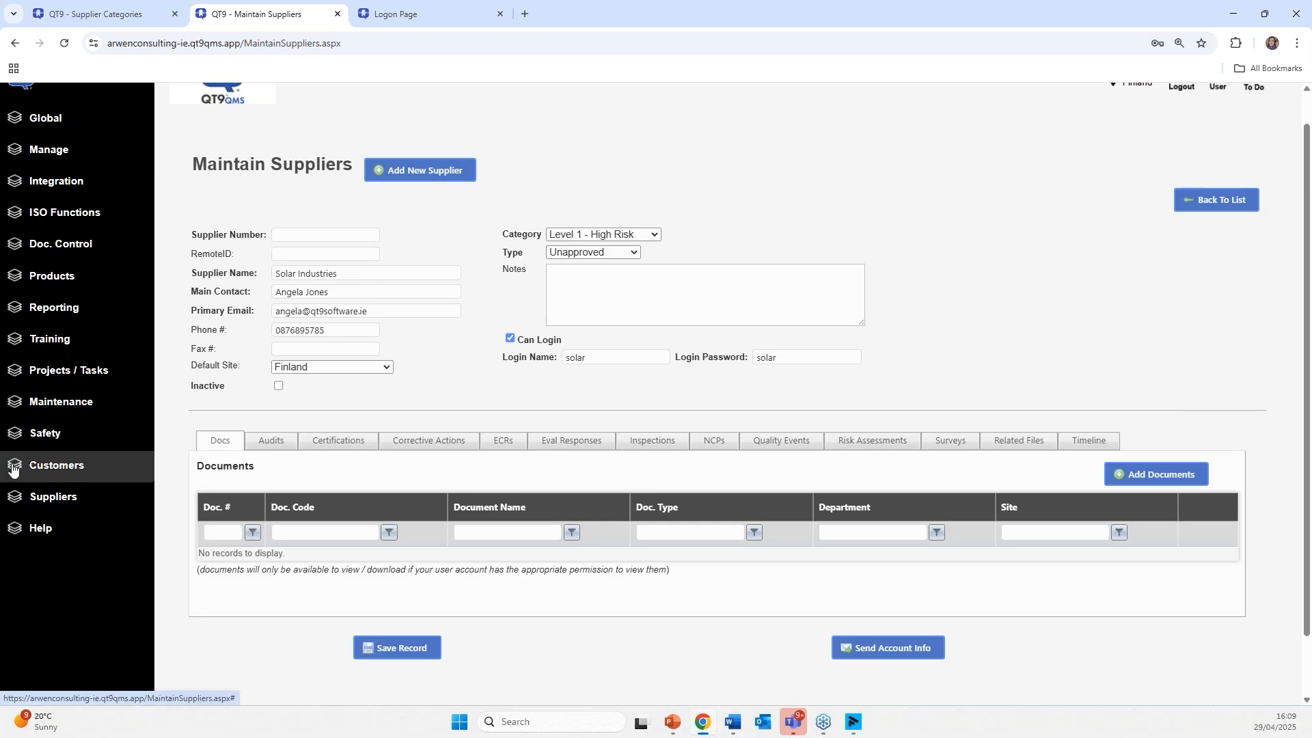
{"action": "left_click", "coordinate": [82, 501]}
{"action": "scroll", "coordinate": [84, 504], "scroll_direction": "down", "scroll_amount": 1}
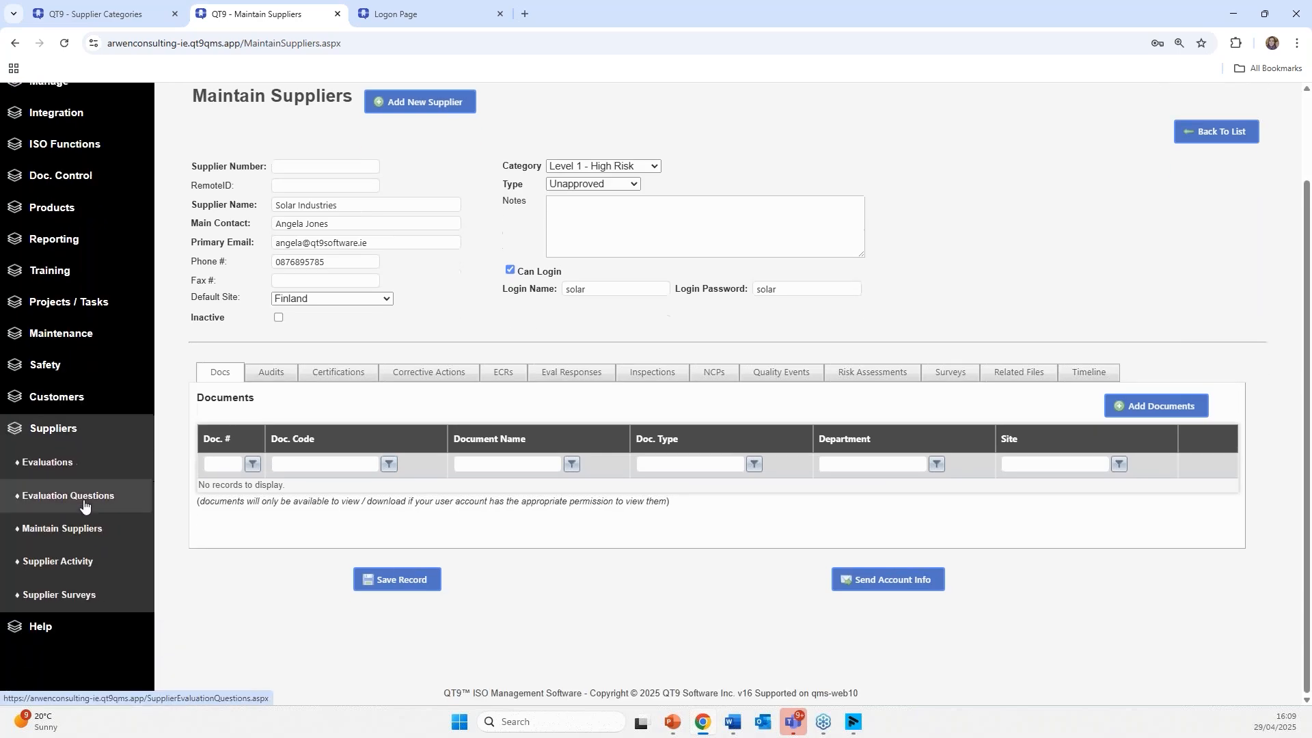
{"action": "left_click", "coordinate": [79, 530]}
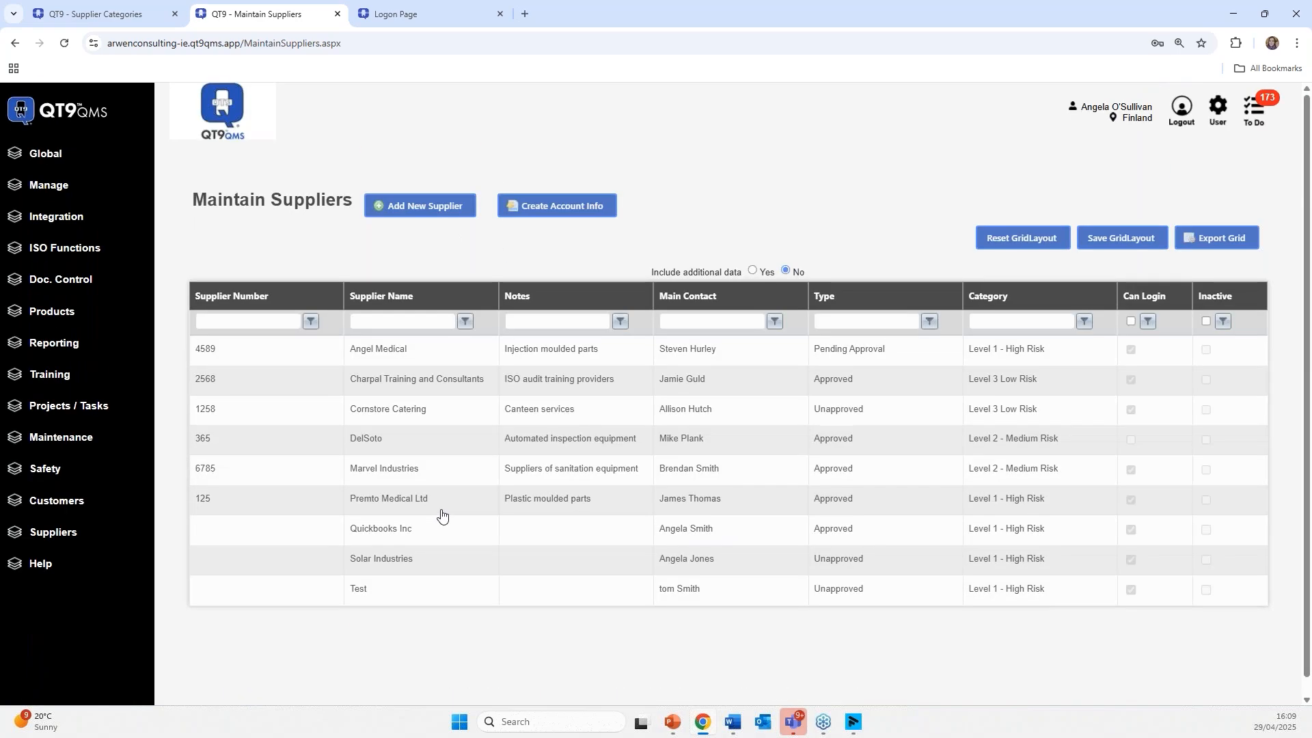
- Open the Angel Medical supplier record and scroll to its documents
{"action": "left_click", "coordinate": [483, 357]}
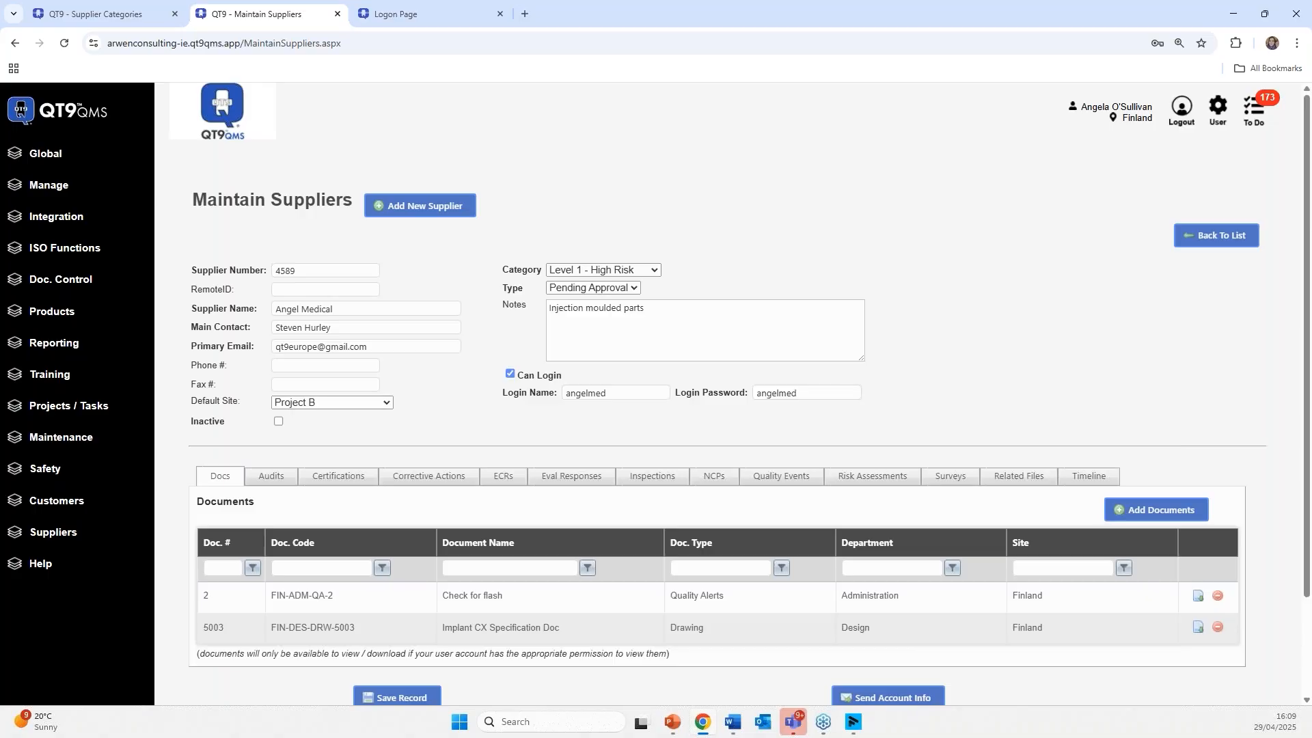
{"action": "scroll", "coordinate": [418, 421], "scroll_direction": "down", "scroll_amount": 3}
{"action": "left_click", "coordinate": [372, 507]}
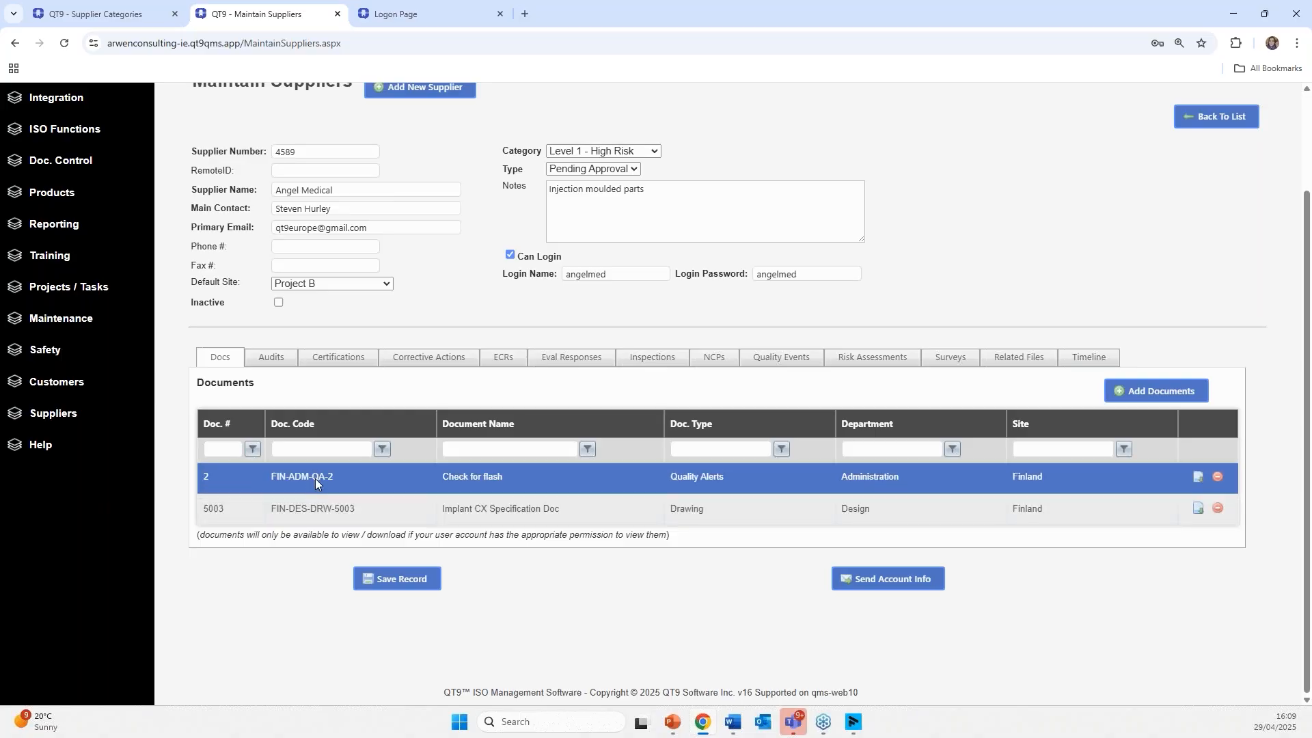
- Assign the Contract Review procedure FIN-SAL-SOP-14 to Angel Medical
{"action": "left_click", "coordinate": [911, 575]}
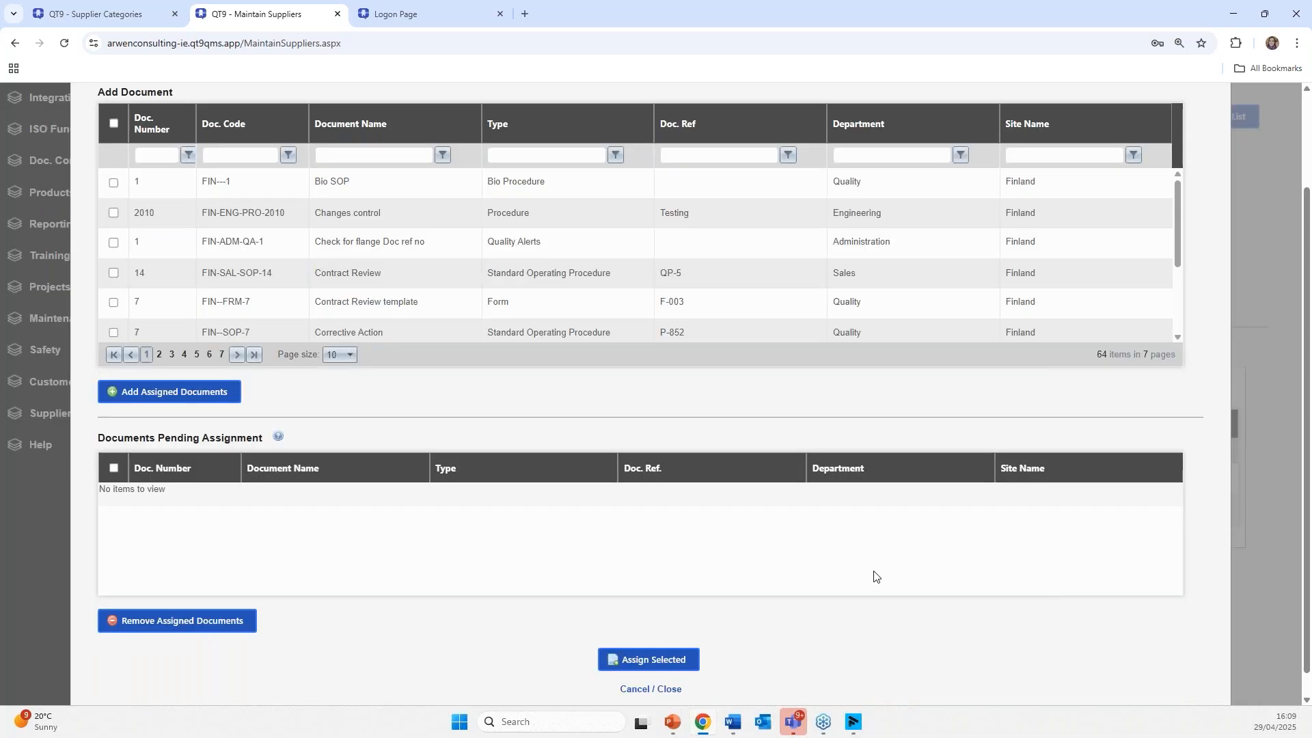
{"action": "left_click", "coordinate": [113, 273]}
{"action": "left_click", "coordinate": [190, 398]}
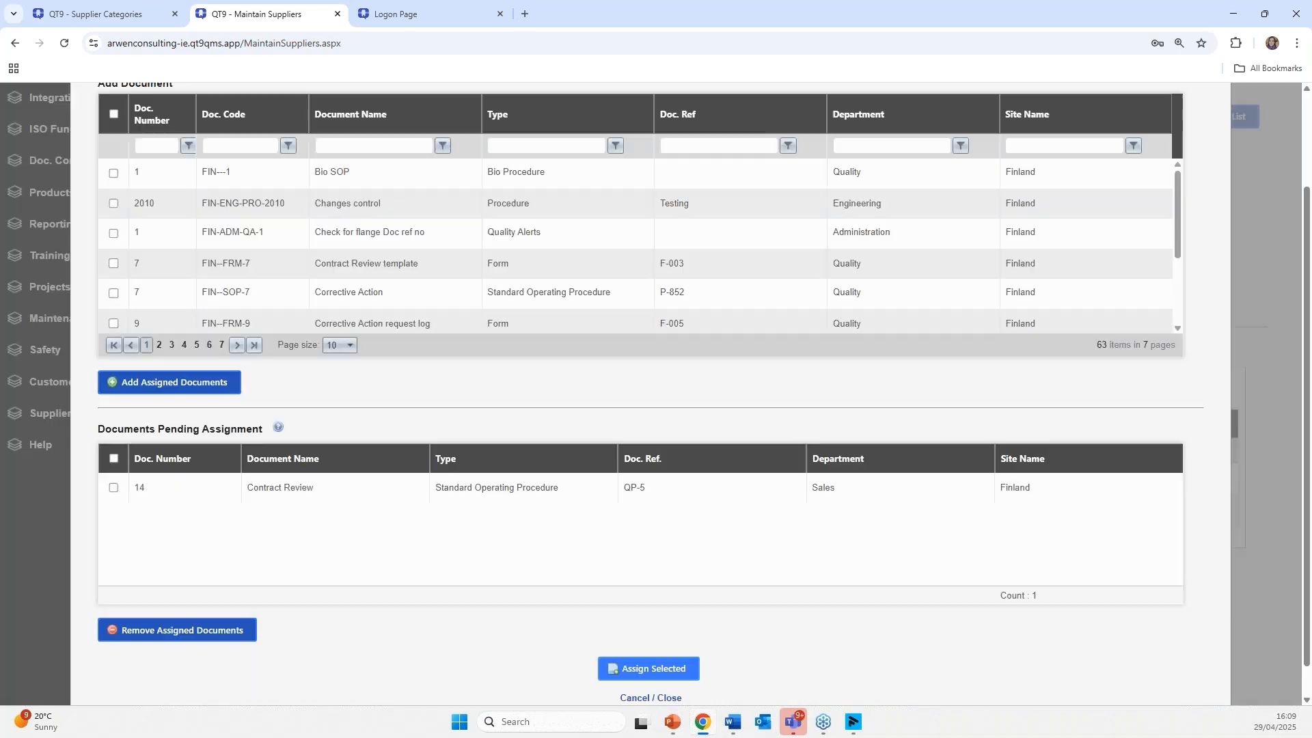
{"action": "left_click", "coordinate": [114, 487]}
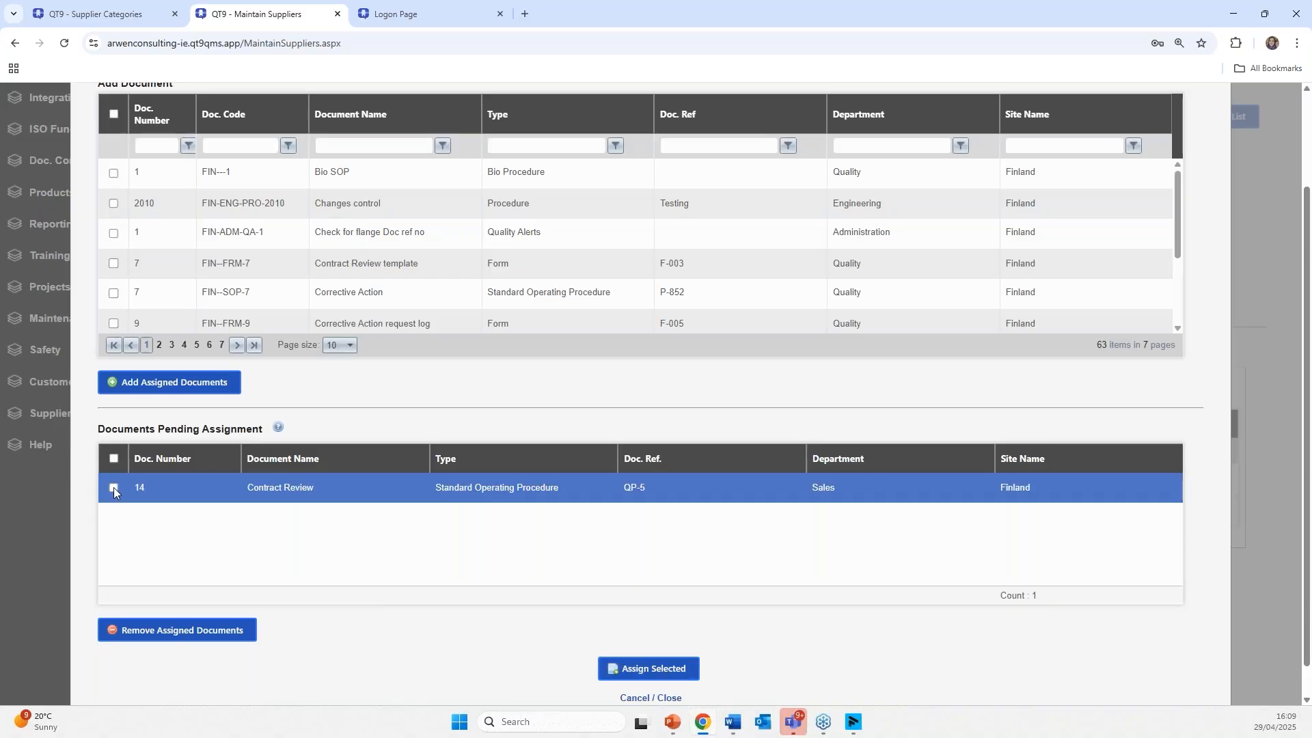
{"action": "left_click", "coordinate": [620, 657]}
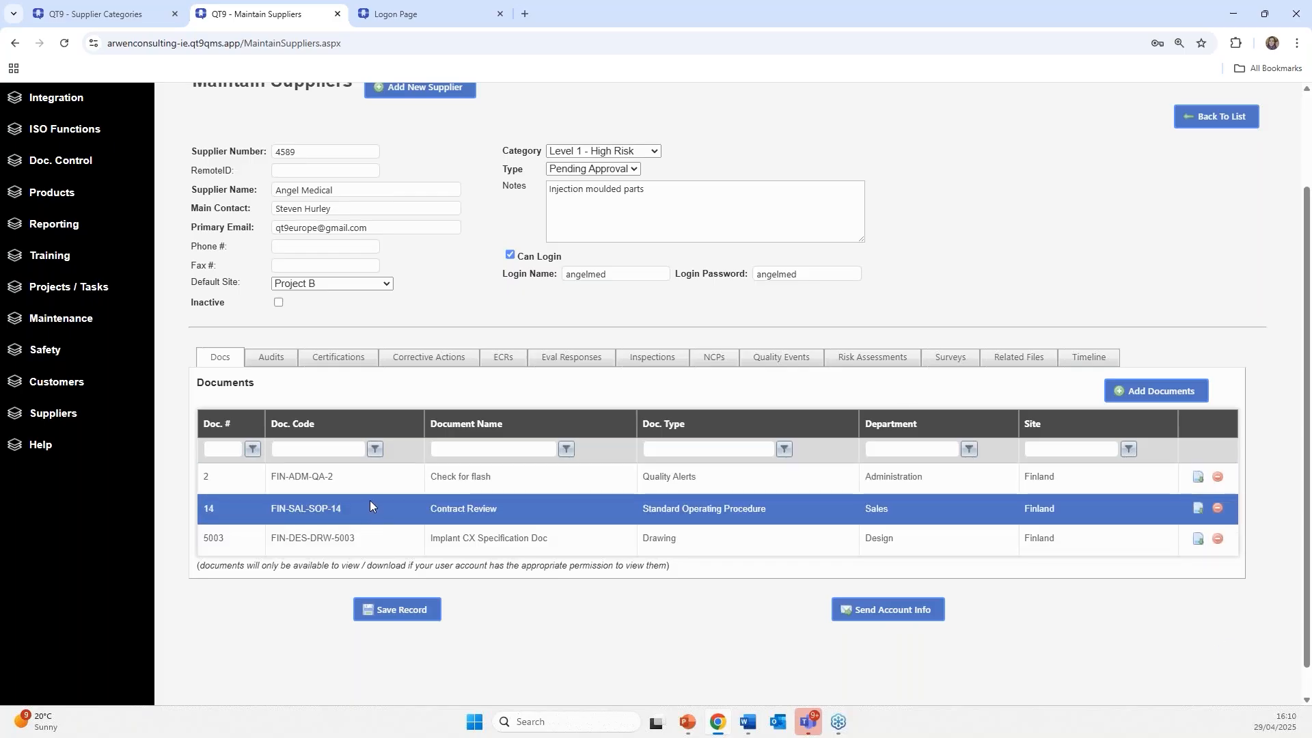
- Review Angel Medical's Audits, Certifications (ISO 9001 entry), Corrective Actions and NCPs tabs
{"action": "left_click", "coordinate": [276, 358]}
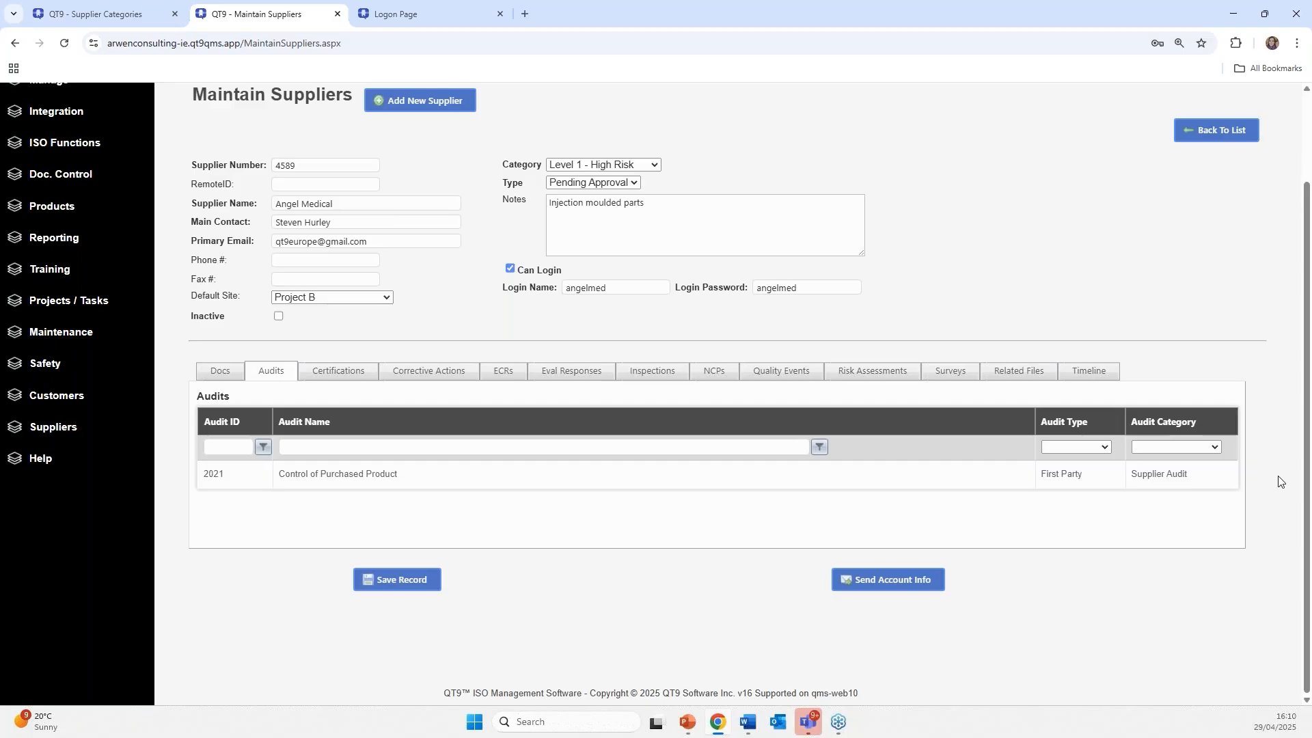
{"action": "left_click", "coordinate": [351, 371]}
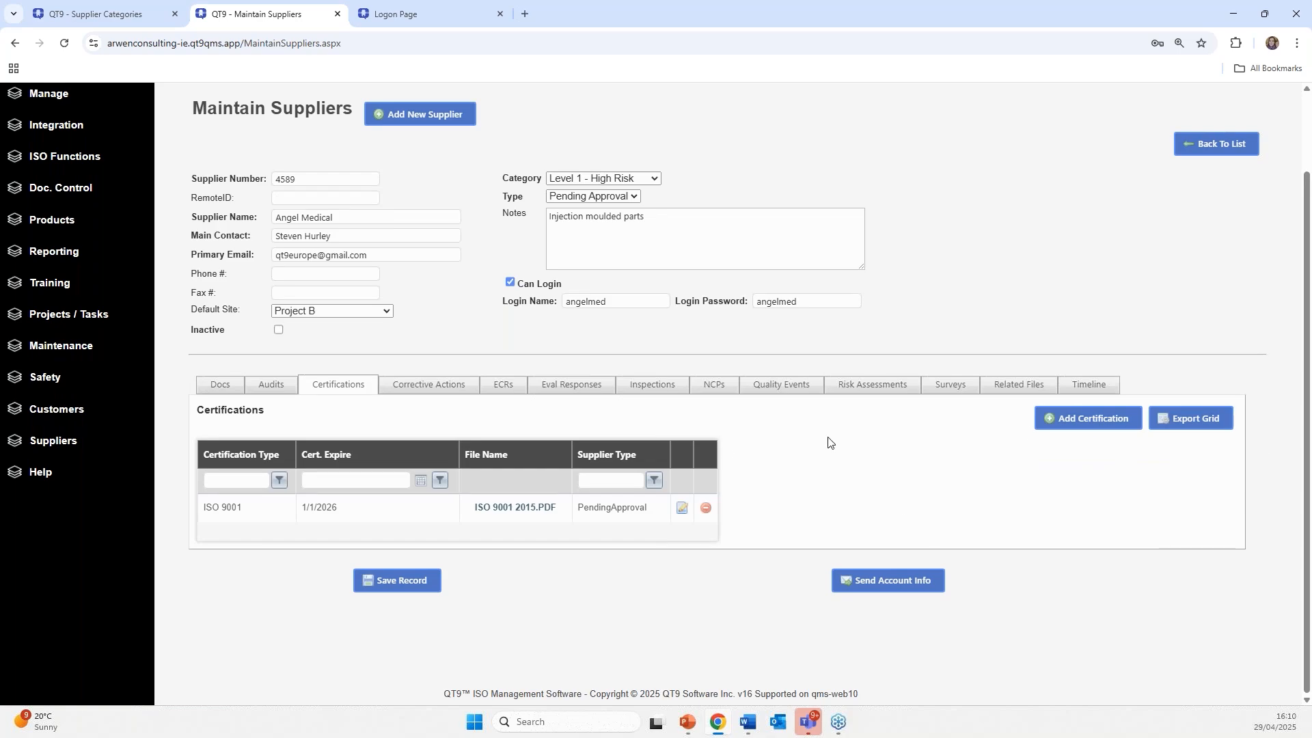
{"action": "left_click", "coordinate": [479, 521]}
{"action": "left_click", "coordinate": [438, 386]}
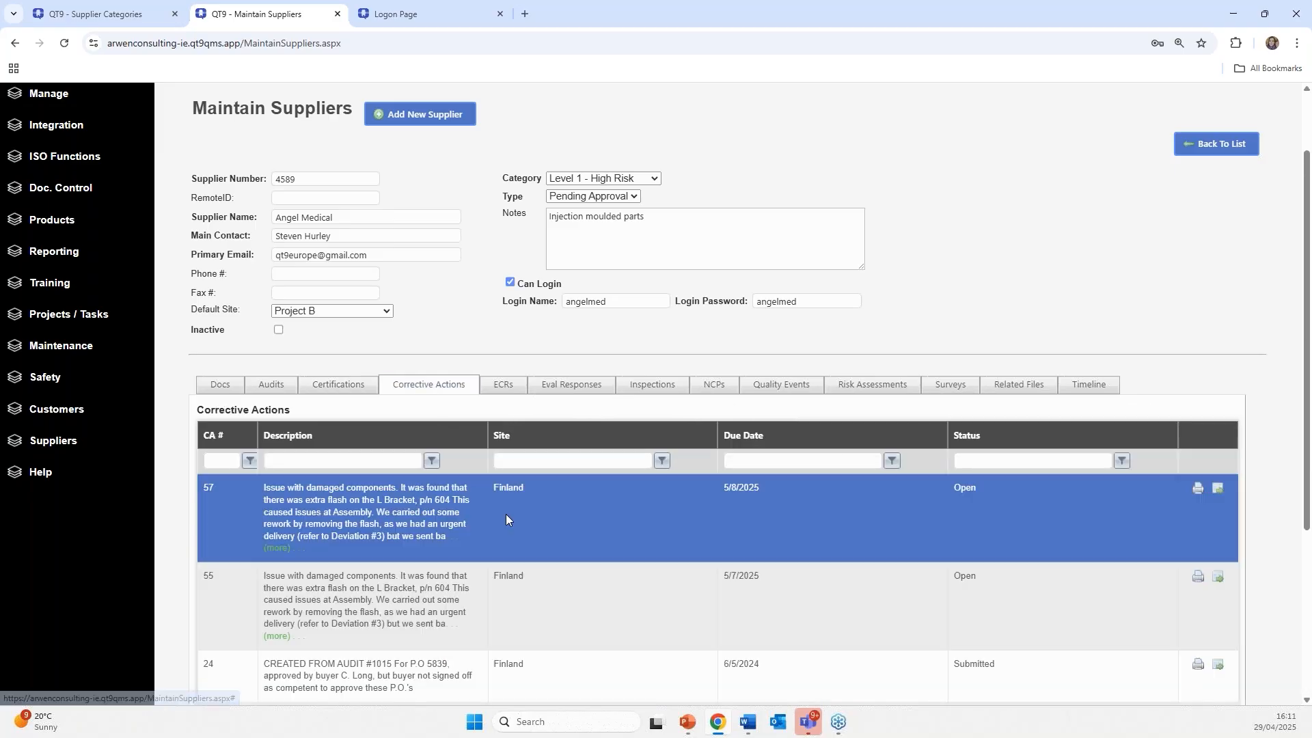
{"action": "scroll", "coordinate": [623, 522], "scroll_direction": "down", "scroll_amount": 1}
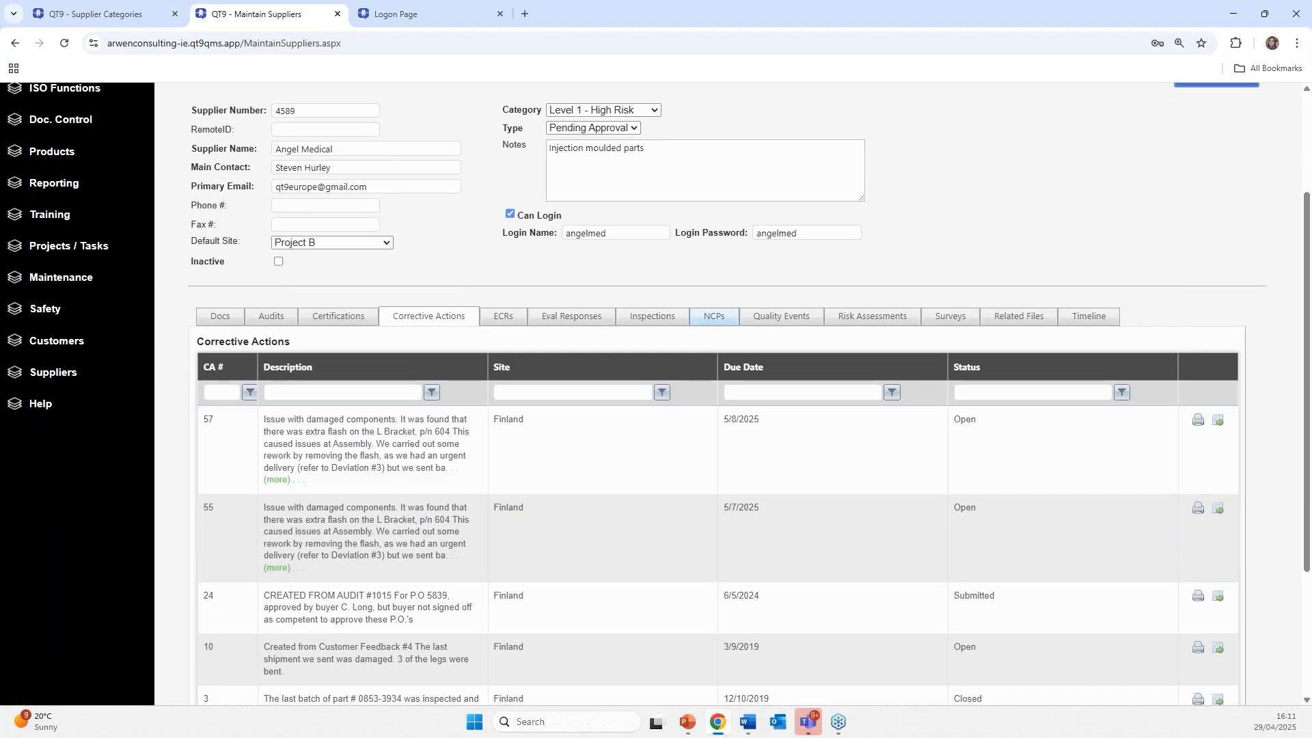
{"action": "left_click", "coordinate": [713, 315]}
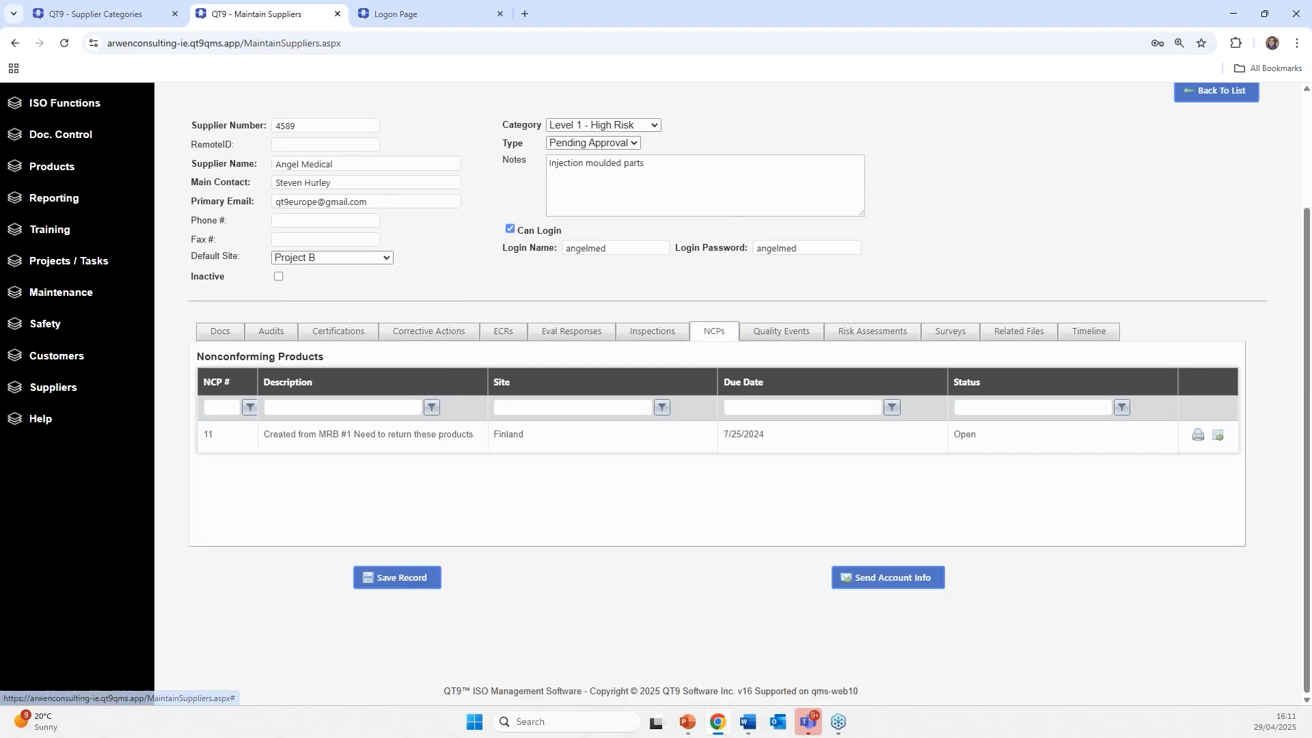
{"action": "left_click", "coordinate": [435, 332]}
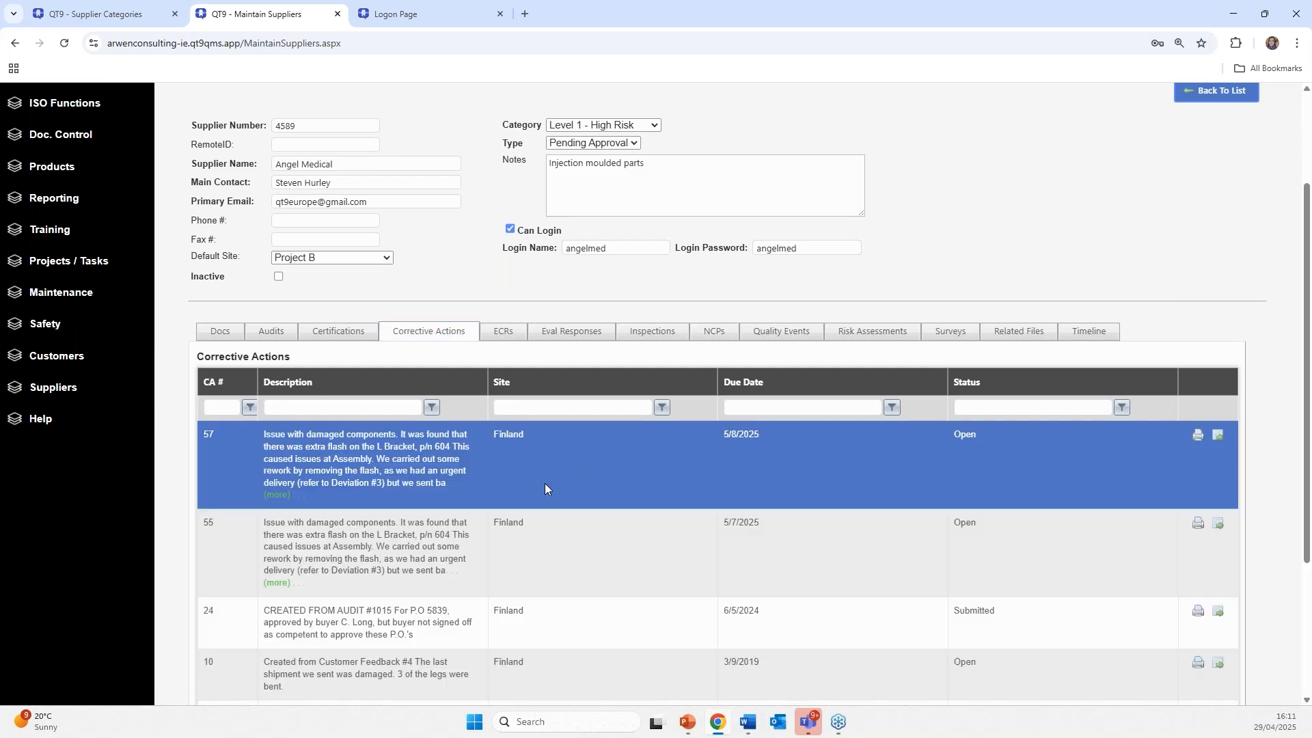
{"action": "scroll", "coordinate": [542, 518], "scroll_direction": "down", "scroll_amount": 2}
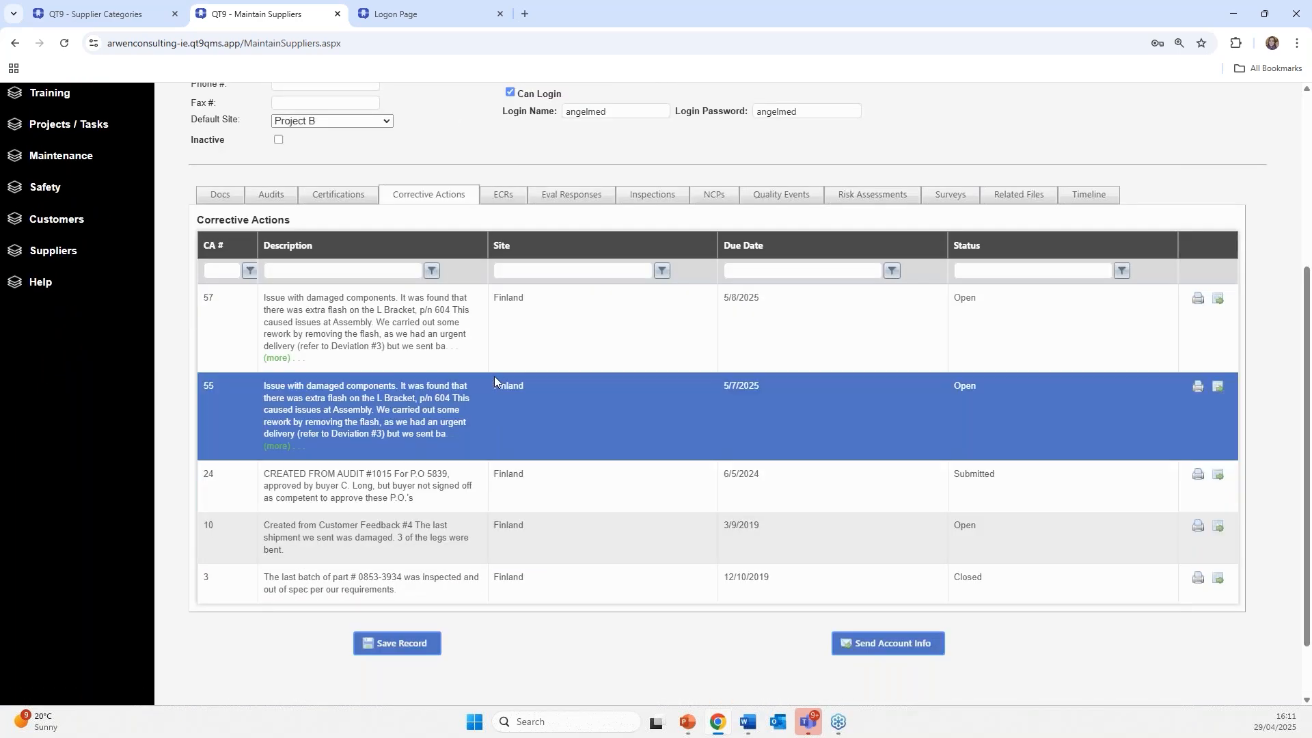
{"action": "scroll", "coordinate": [431, 388], "scroll_direction": "up", "scroll_amount": 1}
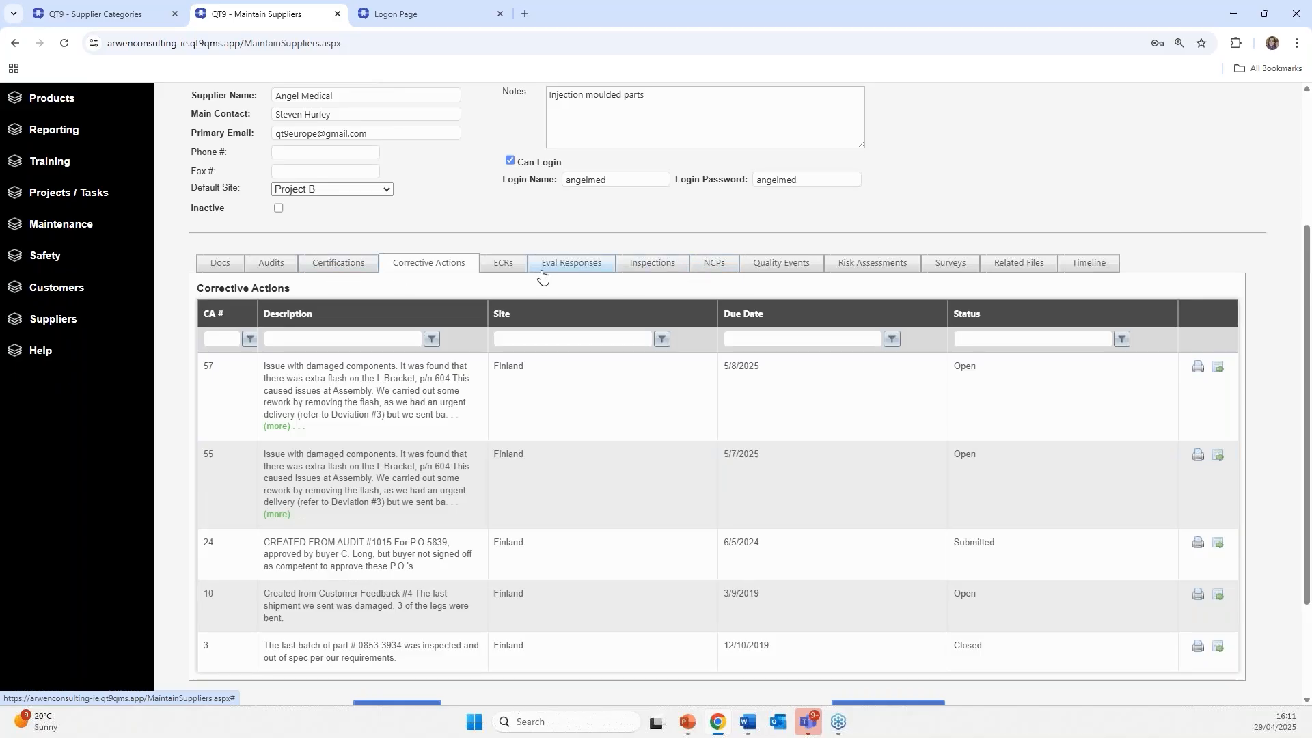
- Review the ECRs, Inspections, Quality Events, Risk Assessments, Eval Responses, Surveys and Related Files tabs
{"action": "left_click", "coordinate": [495, 268]}
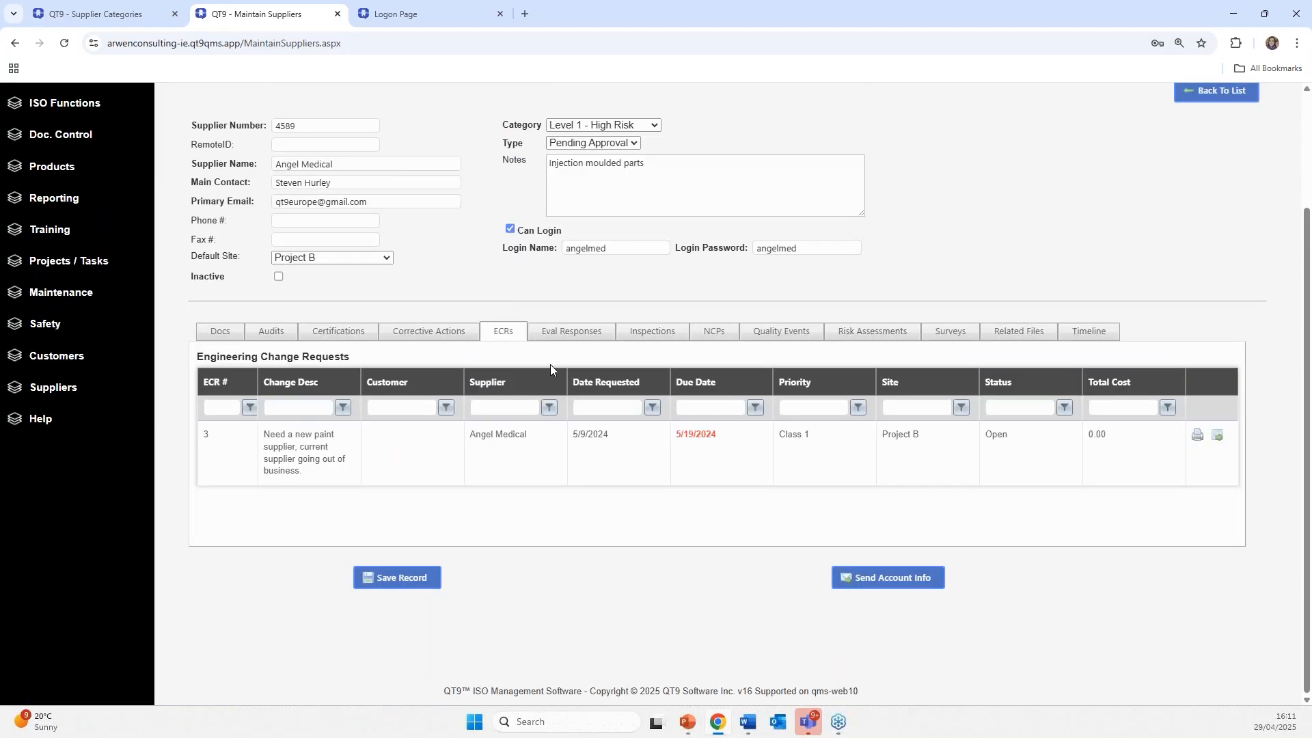
{"action": "left_click", "coordinate": [667, 335]}
{"action": "left_click", "coordinate": [775, 334]}
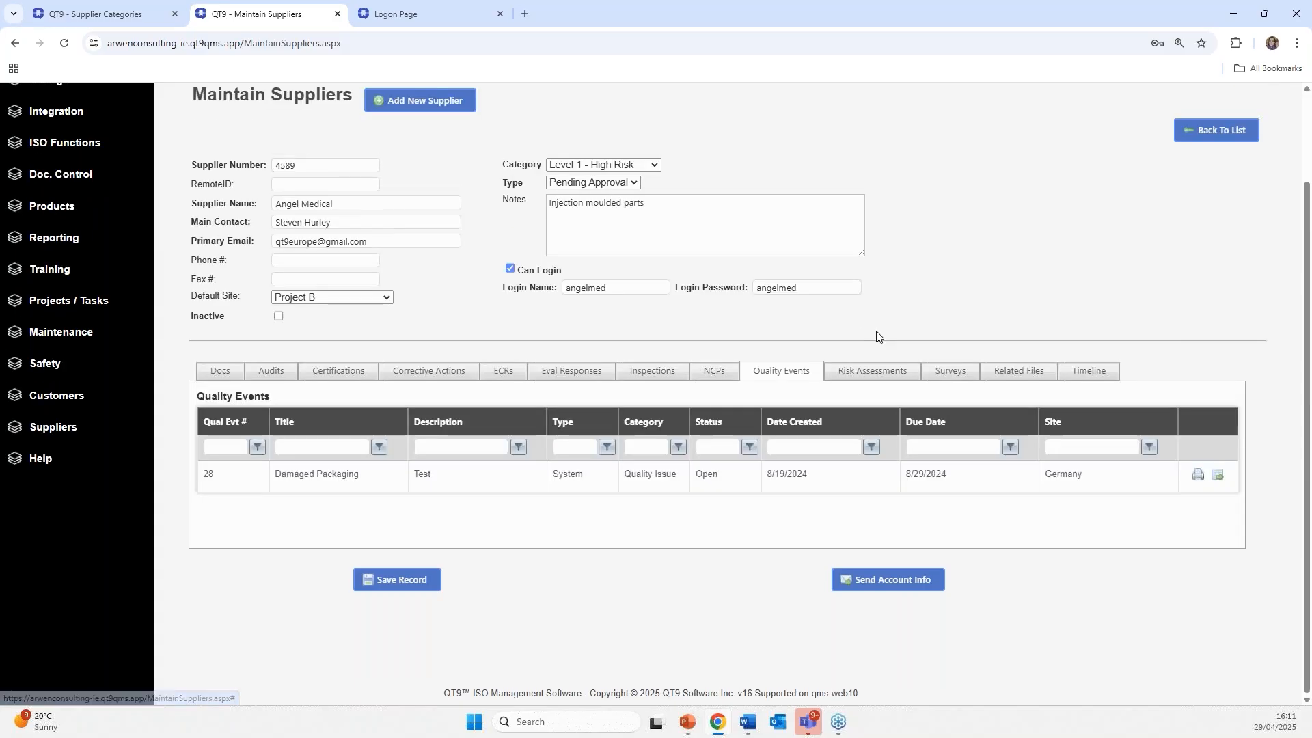
{"action": "left_click", "coordinate": [867, 373]}
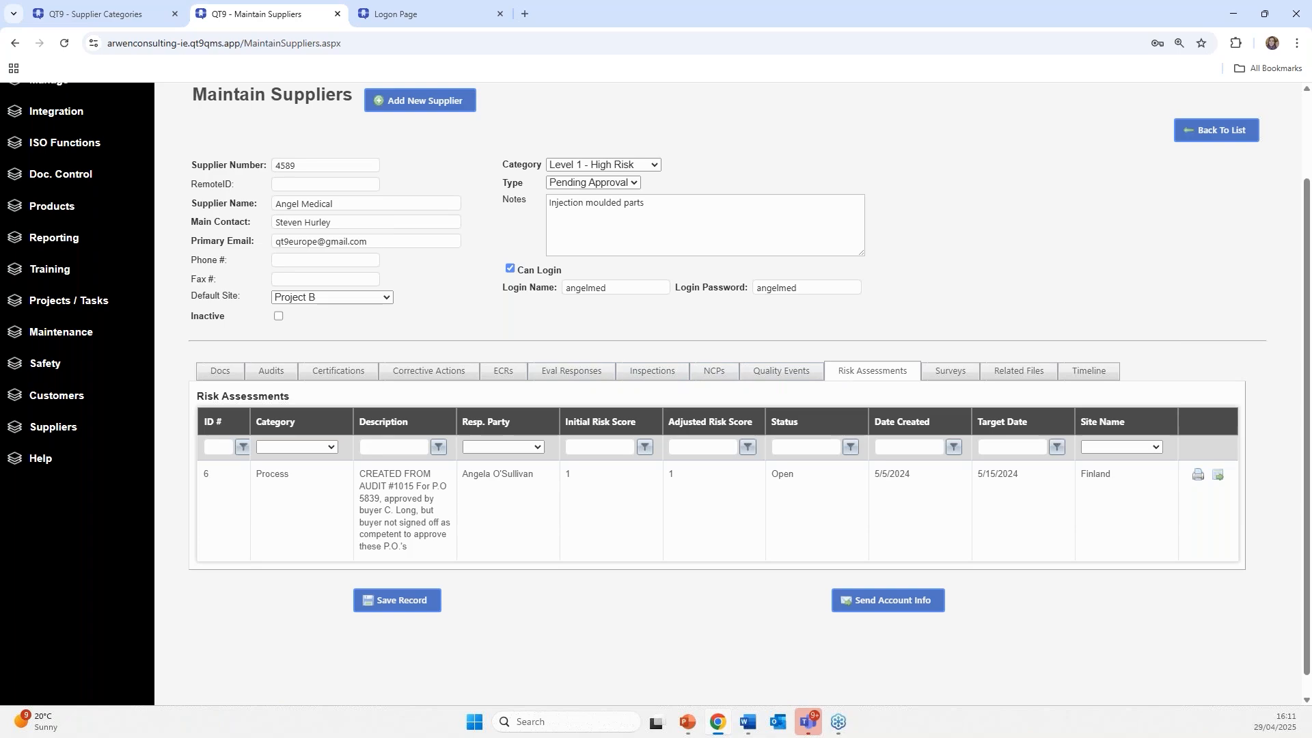
{"action": "left_click", "coordinate": [582, 373]}
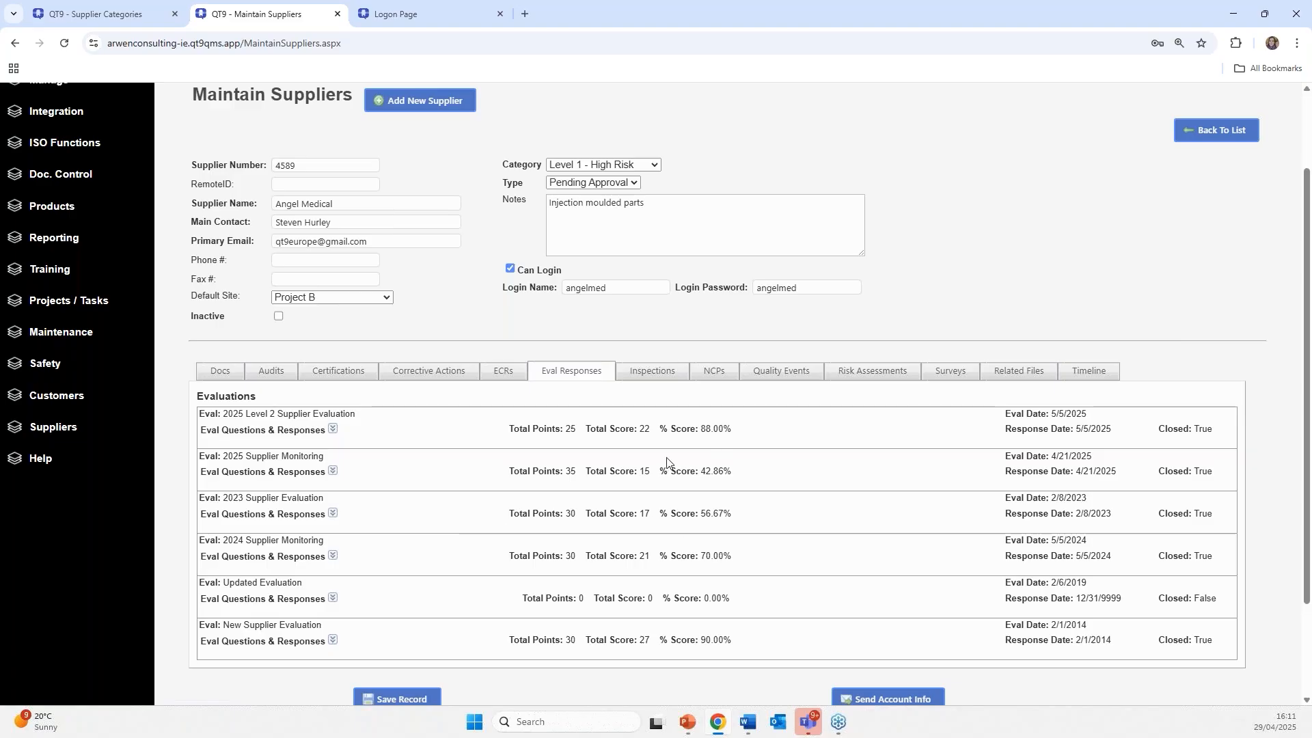
{"action": "left_click", "coordinate": [952, 376]}
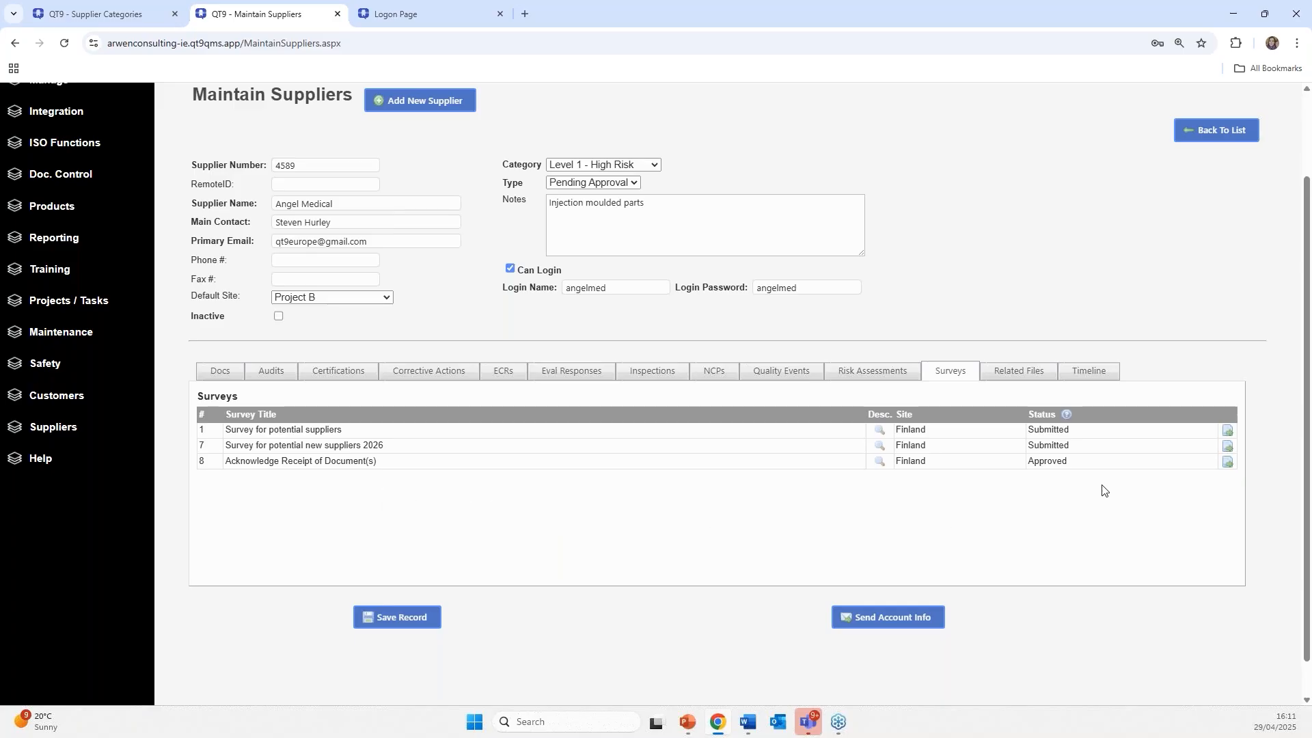
{"action": "left_click", "coordinate": [1016, 373]}
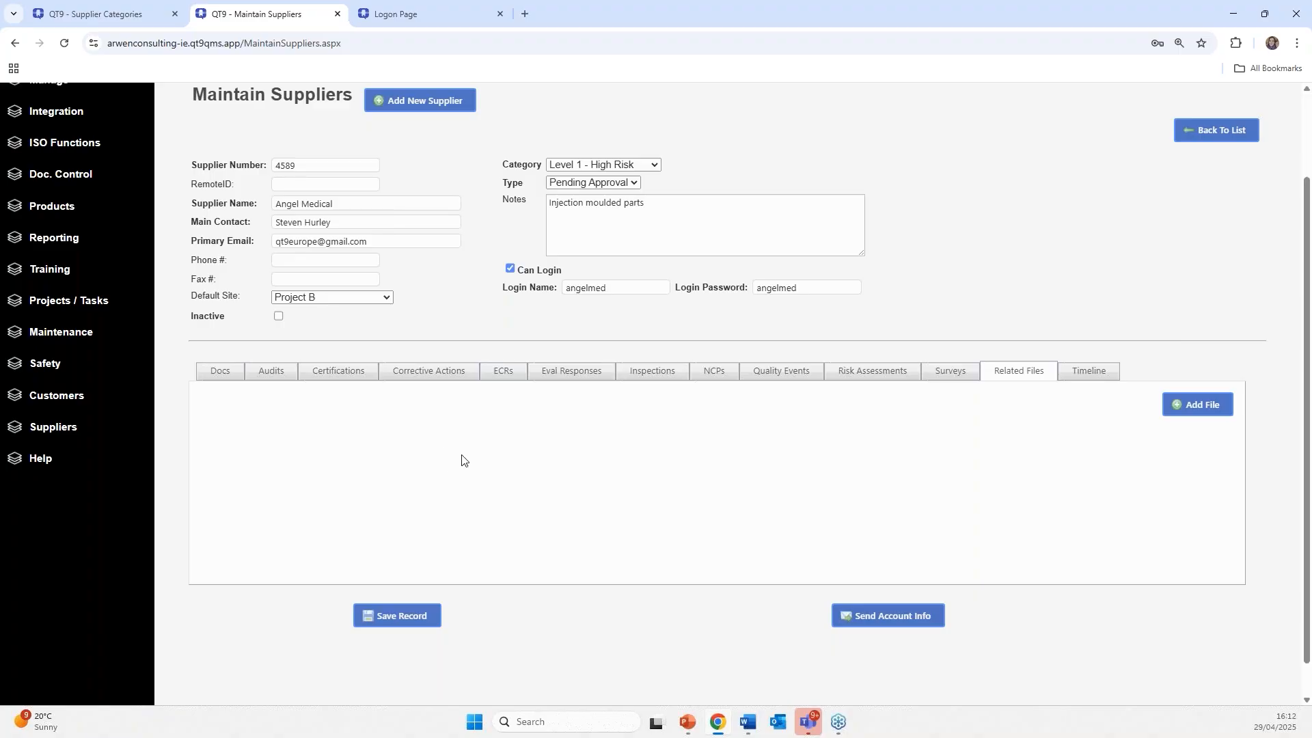
{"action": "scroll", "coordinate": [410, 444], "scroll_direction": "up", "scroll_amount": 2}
- Revisit Angel Medical's Certifications, Corrective Actions, ECRs and Eval Responses tabs
{"action": "left_click", "coordinate": [340, 476]}
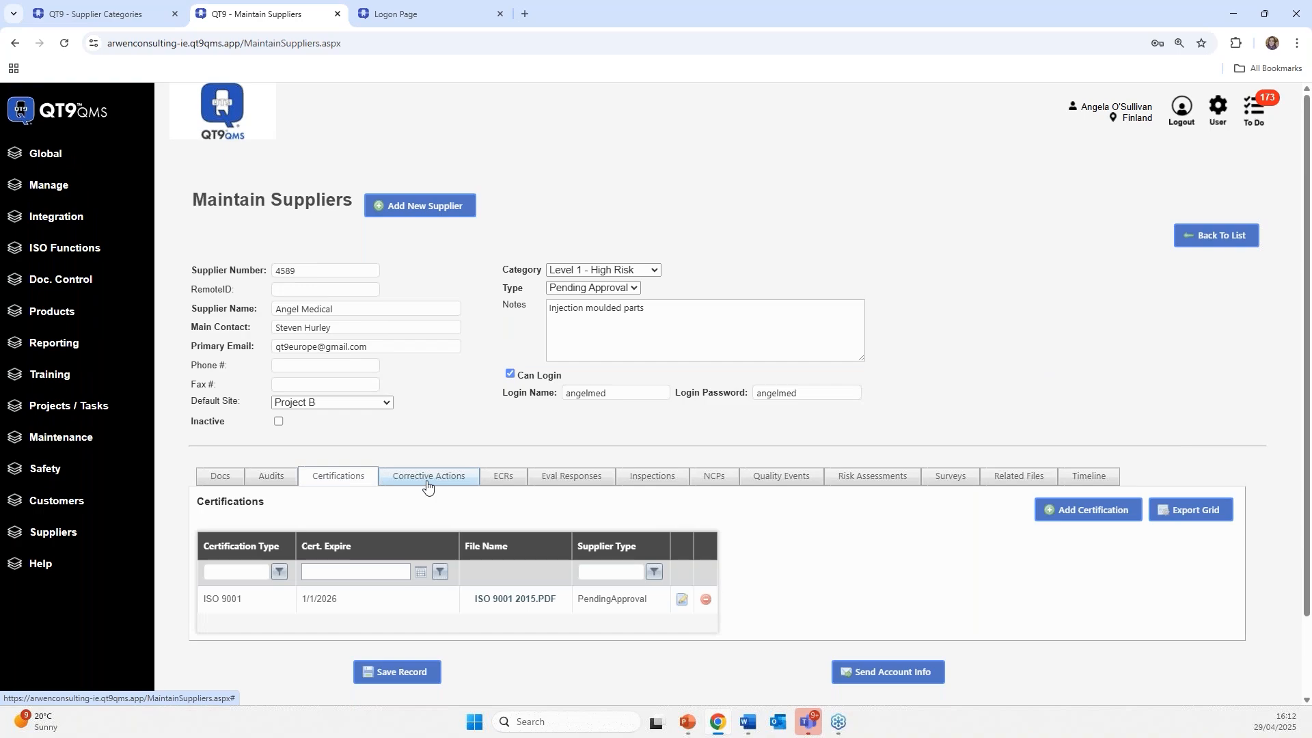
{"action": "left_click", "coordinate": [427, 485]}
{"action": "left_click", "coordinate": [503, 481]}
{"action": "left_click", "coordinate": [538, 482]}
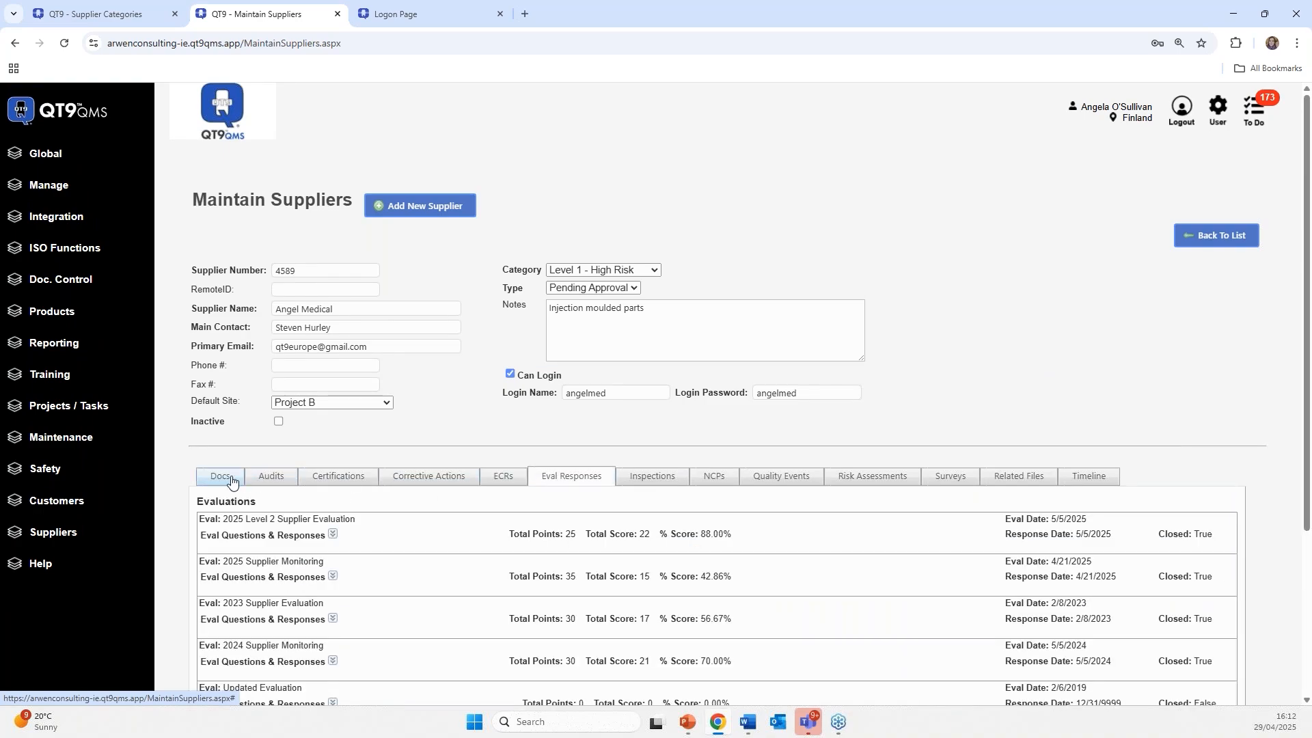
- Return to the supplier's document list and open ISO Functions > Corrective Actions
{"action": "left_click", "coordinate": [220, 476]}
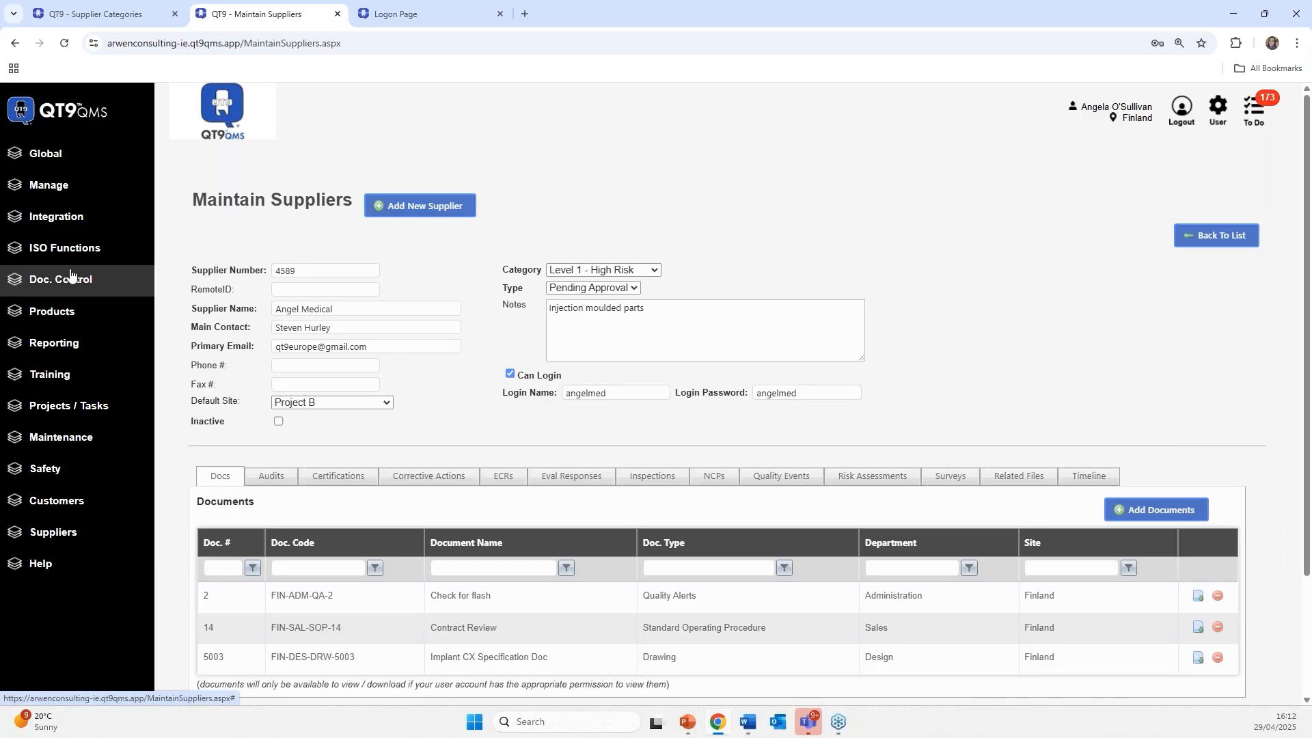
{"action": "left_click", "coordinate": [34, 254]}
{"action": "left_click", "coordinate": [61, 349]}
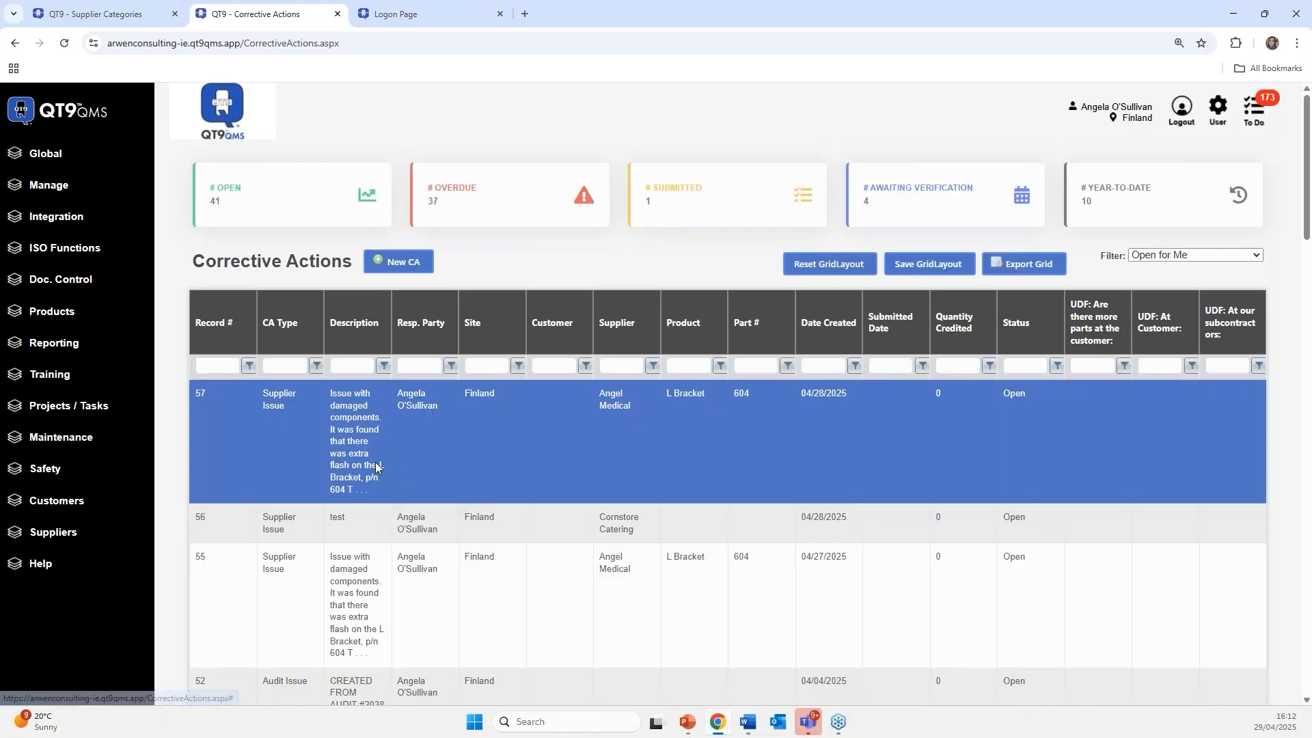
{"action": "left_click", "coordinate": [380, 448]}
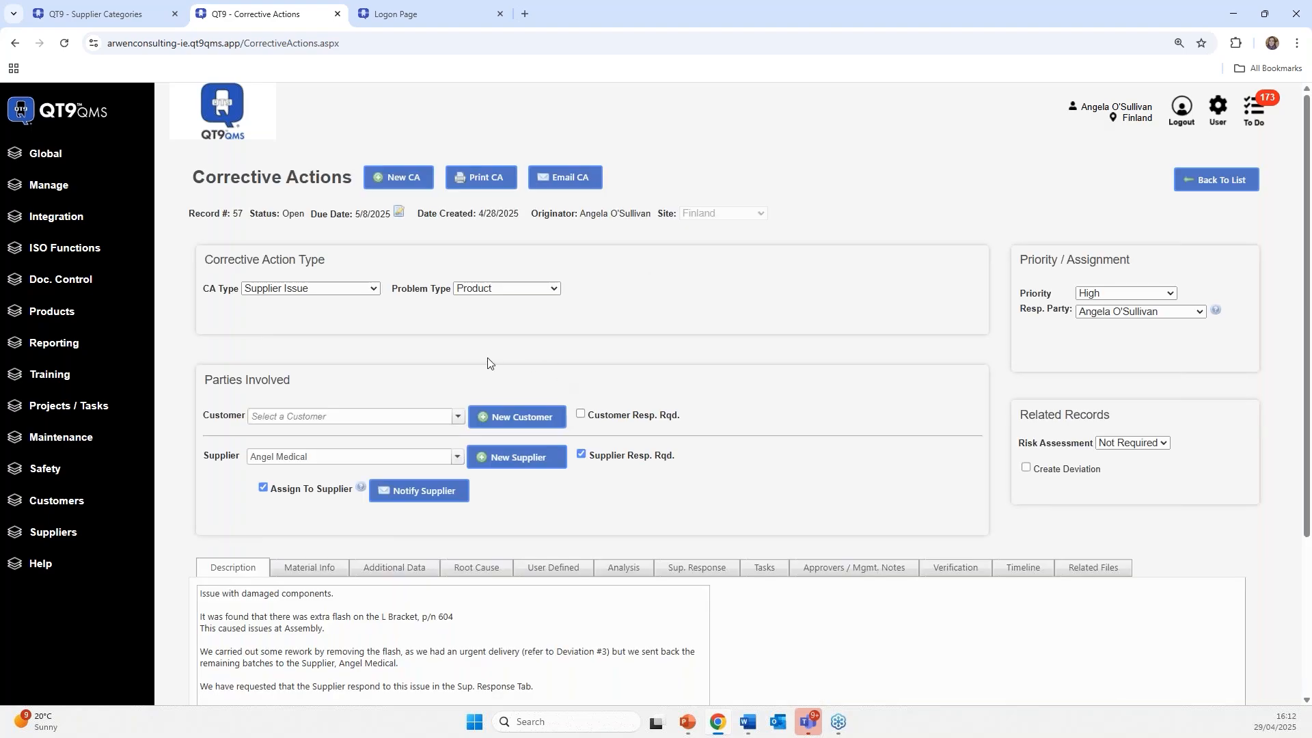
{"action": "scroll", "coordinate": [615, 346], "scroll_direction": "down", "scroll_amount": 2}
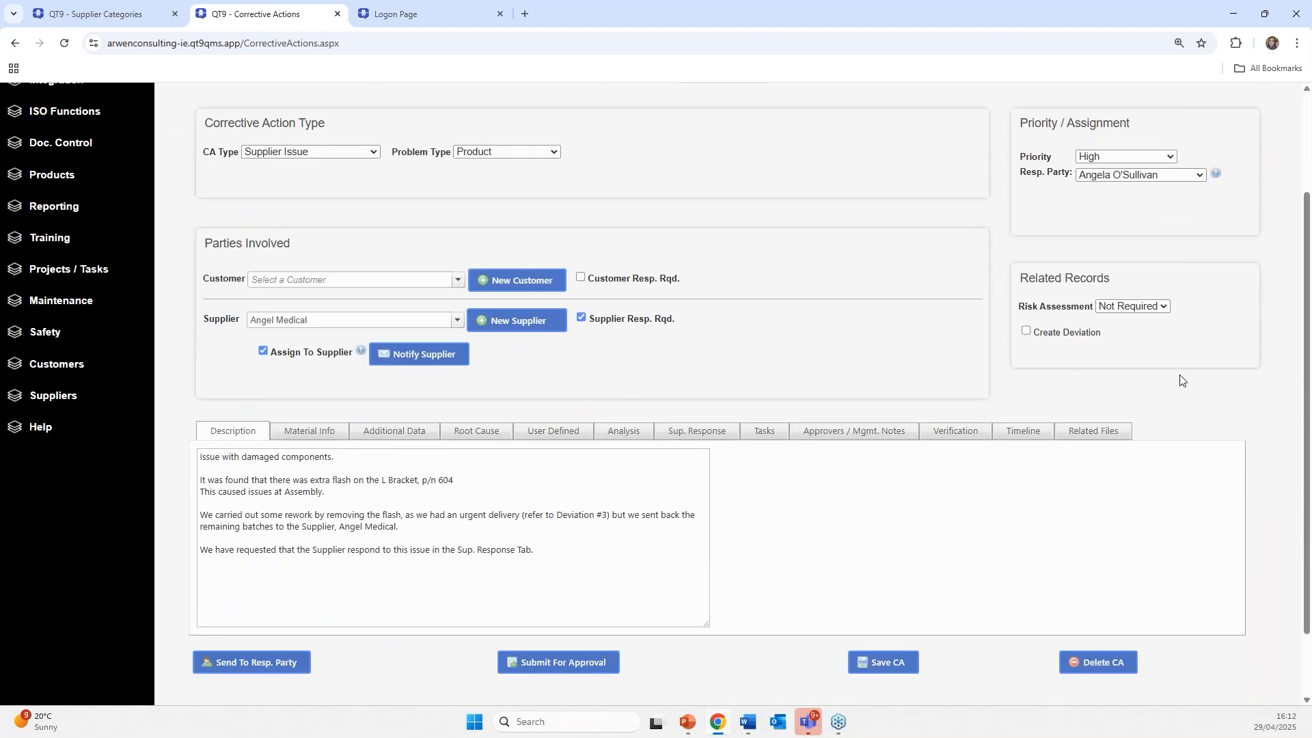
{"action": "left_click", "coordinate": [343, 322]}
{"action": "key", "text": "ctrl+a"}
{"action": "key", "text": "BackSpace"}
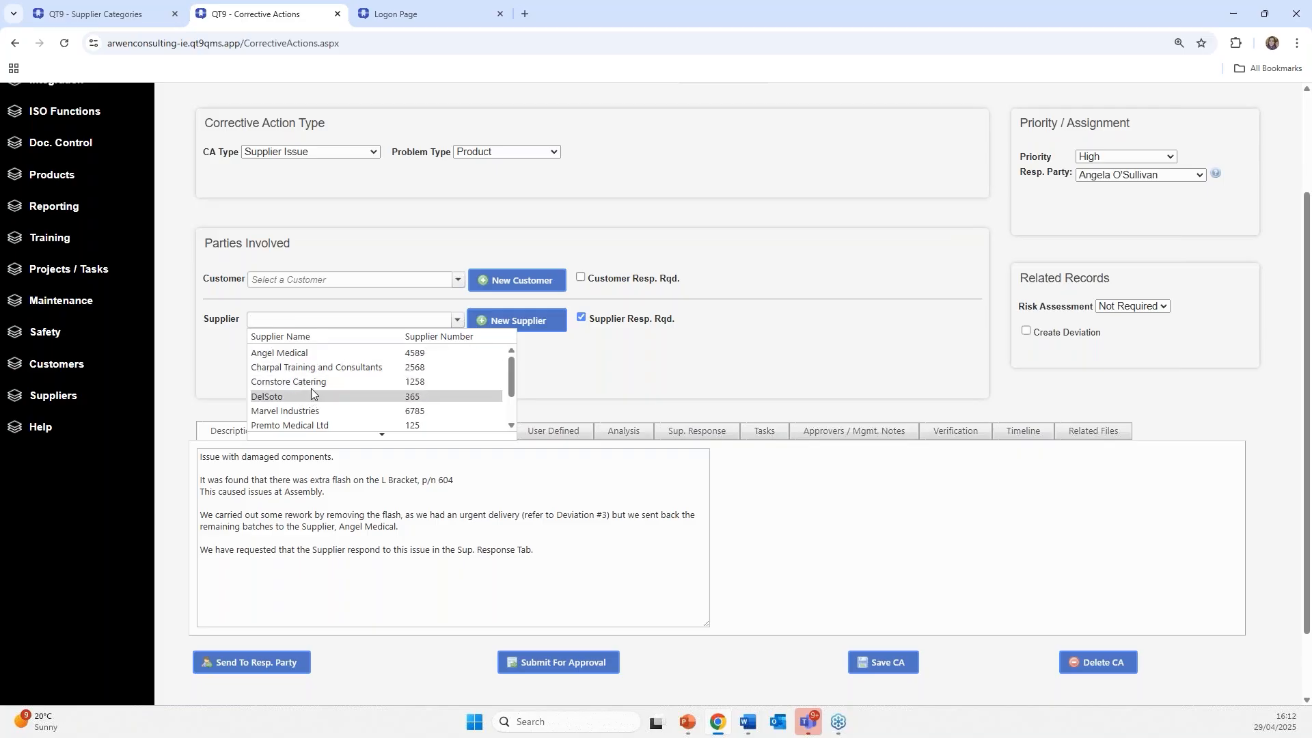
{"action": "left_click", "coordinate": [289, 354]}
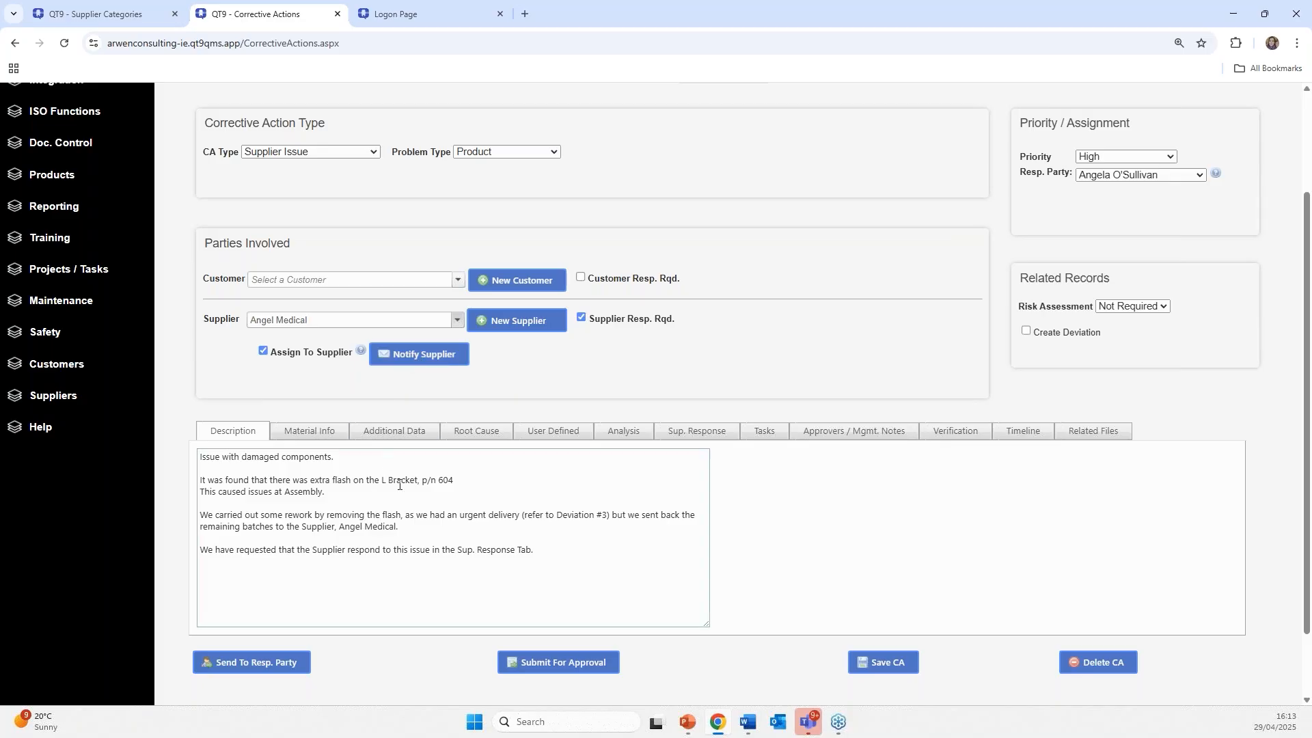
{"action": "scroll", "coordinate": [478, 478], "scroll_direction": "up", "scroll_amount": 1}
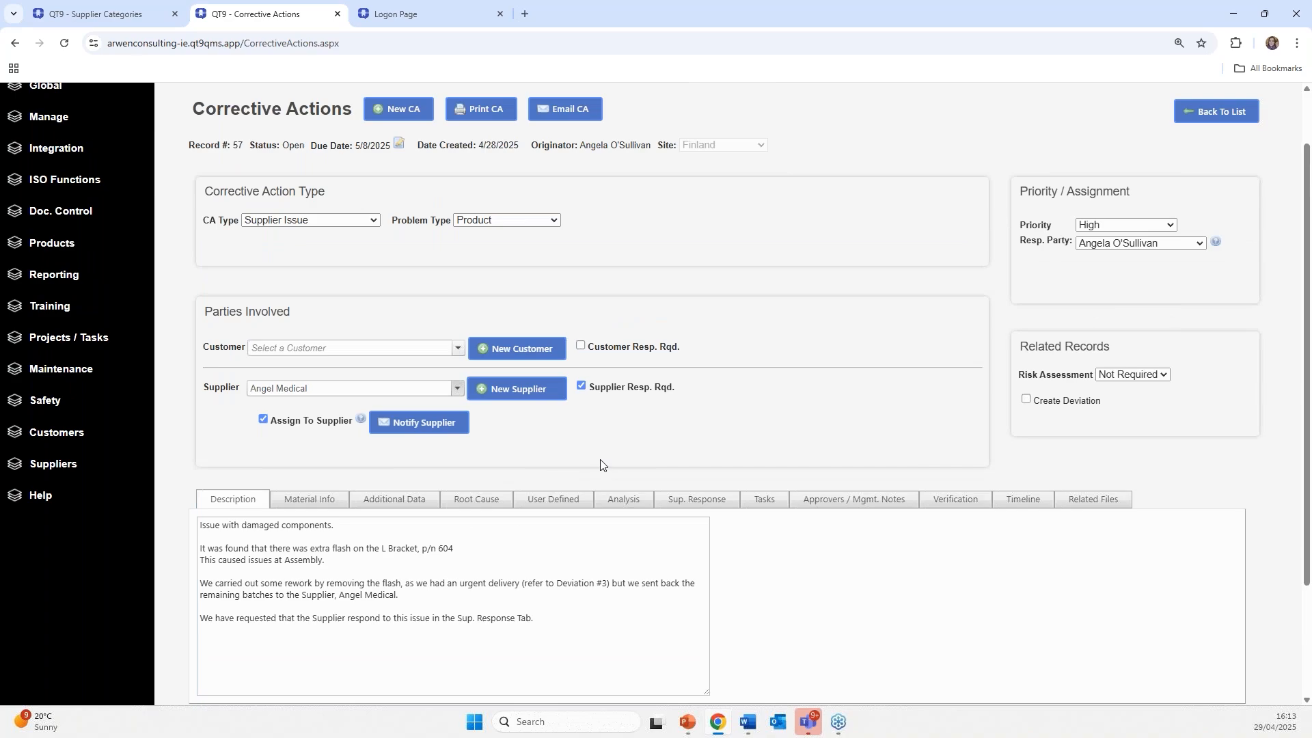
{"action": "scroll", "coordinate": [588, 465], "scroll_direction": "down", "scroll_amount": 1}
{"action": "scroll", "coordinate": [588, 465], "scroll_direction": "down", "scroll_amount": 1}
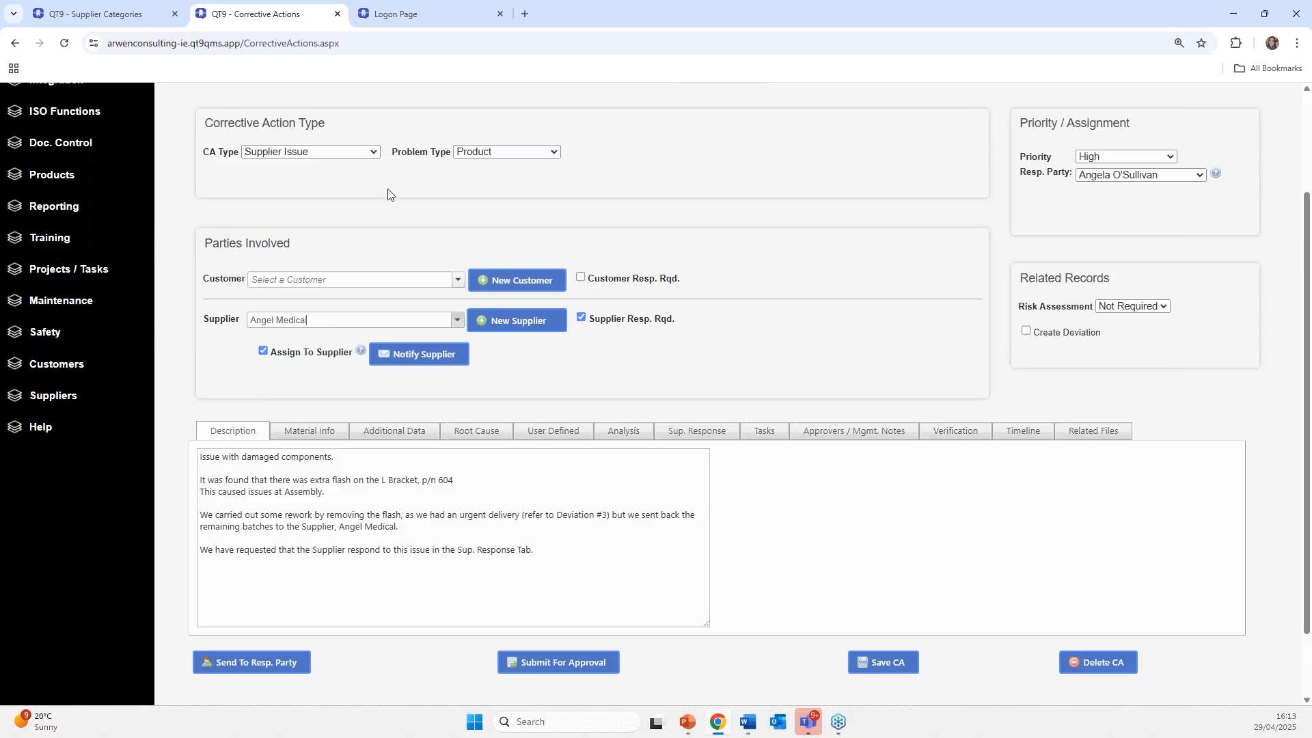
{"action": "scroll", "coordinate": [384, 153], "scroll_direction": "up", "scroll_amount": 1}
{"action": "left_click", "coordinate": [345, 219]}
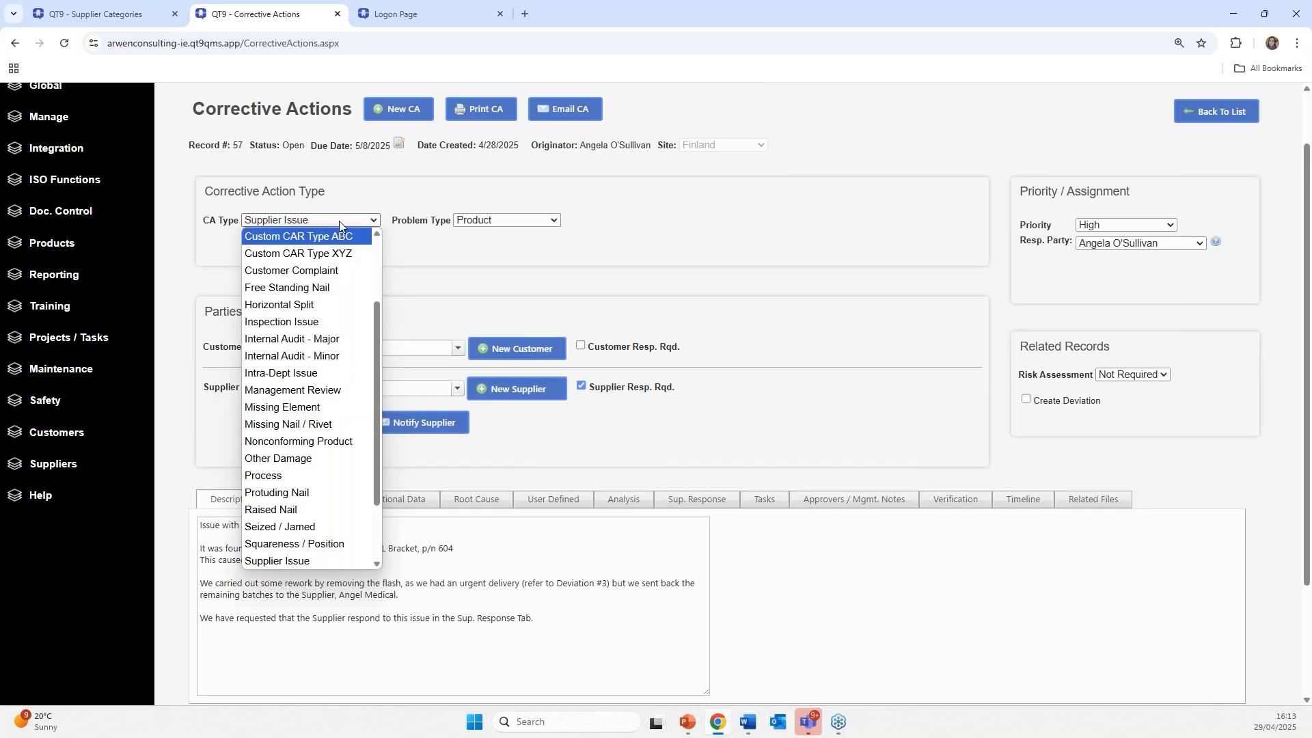
{"action": "left_click", "coordinate": [340, 199]}
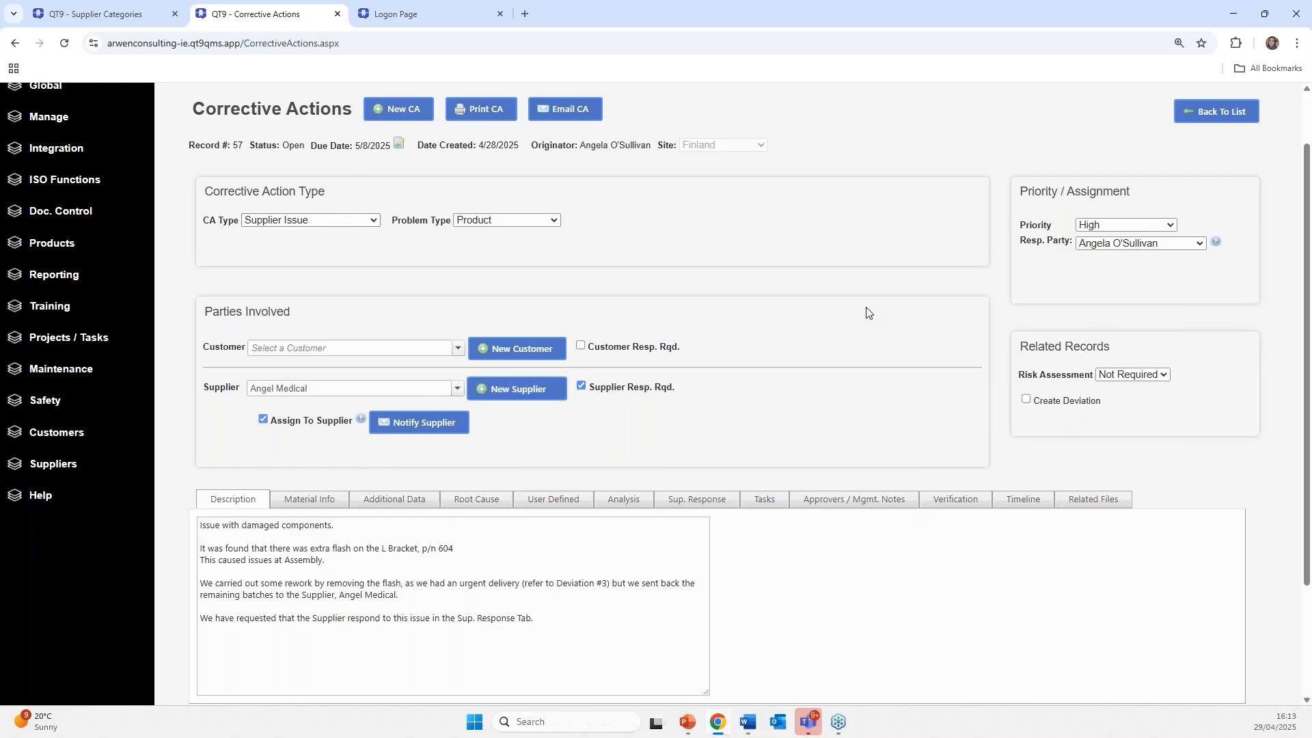
{"action": "scroll", "coordinate": [901, 452], "scroll_direction": "down", "scroll_amount": 1}
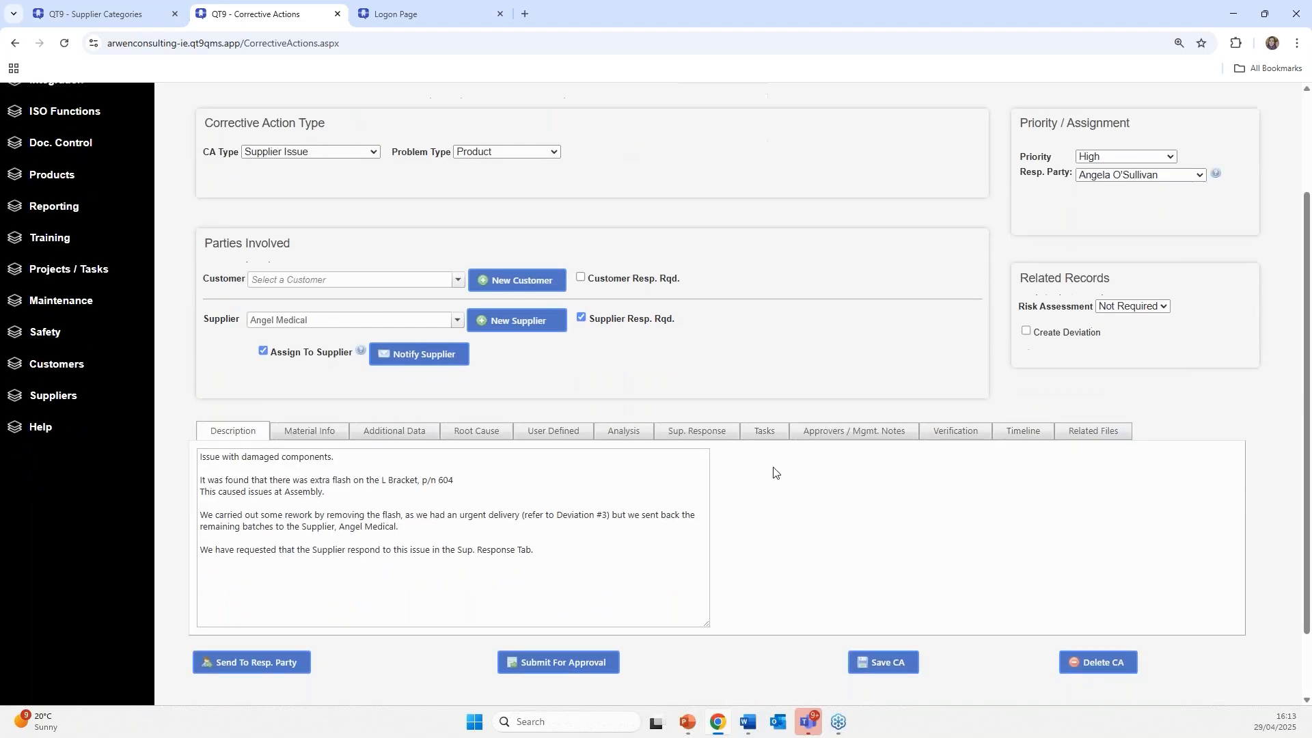
- Compare the Sup. Response and User Defined 8D tabs, ending on the Containment / Correction questions
{"action": "left_click", "coordinate": [715, 439]}
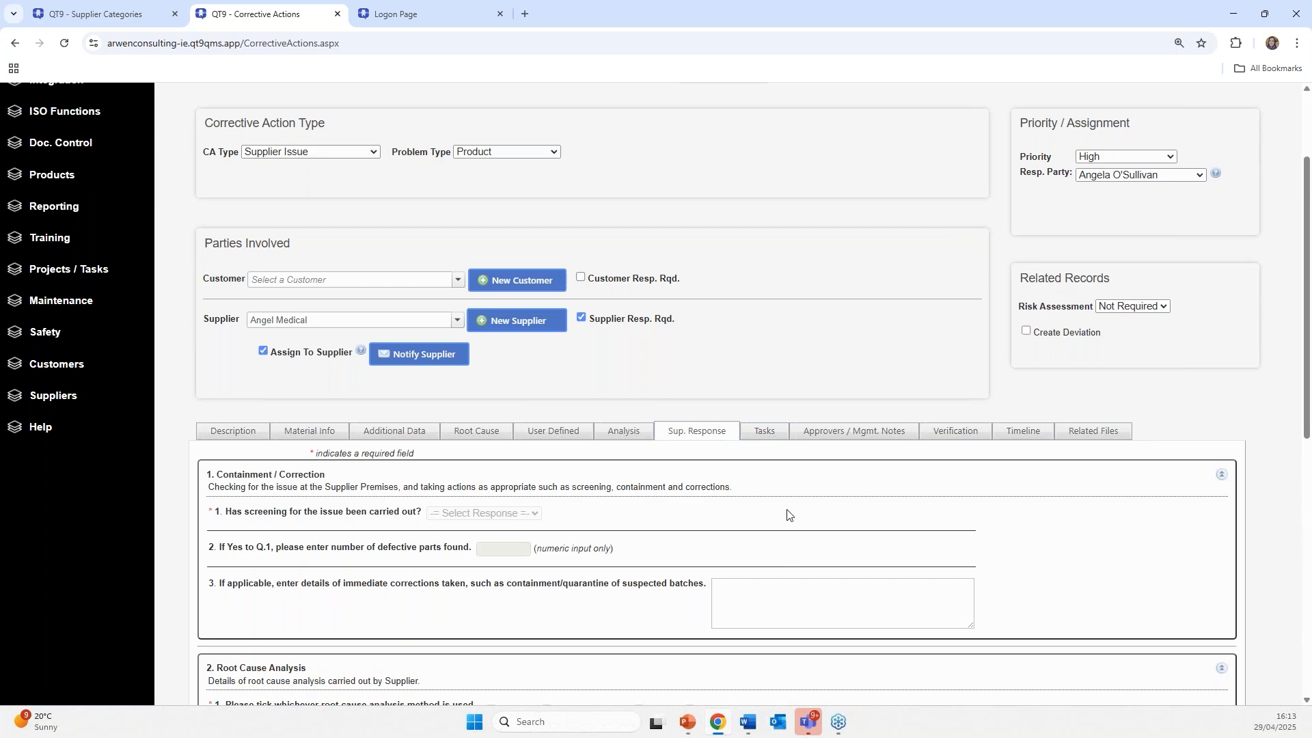
{"action": "left_click", "coordinate": [564, 435]}
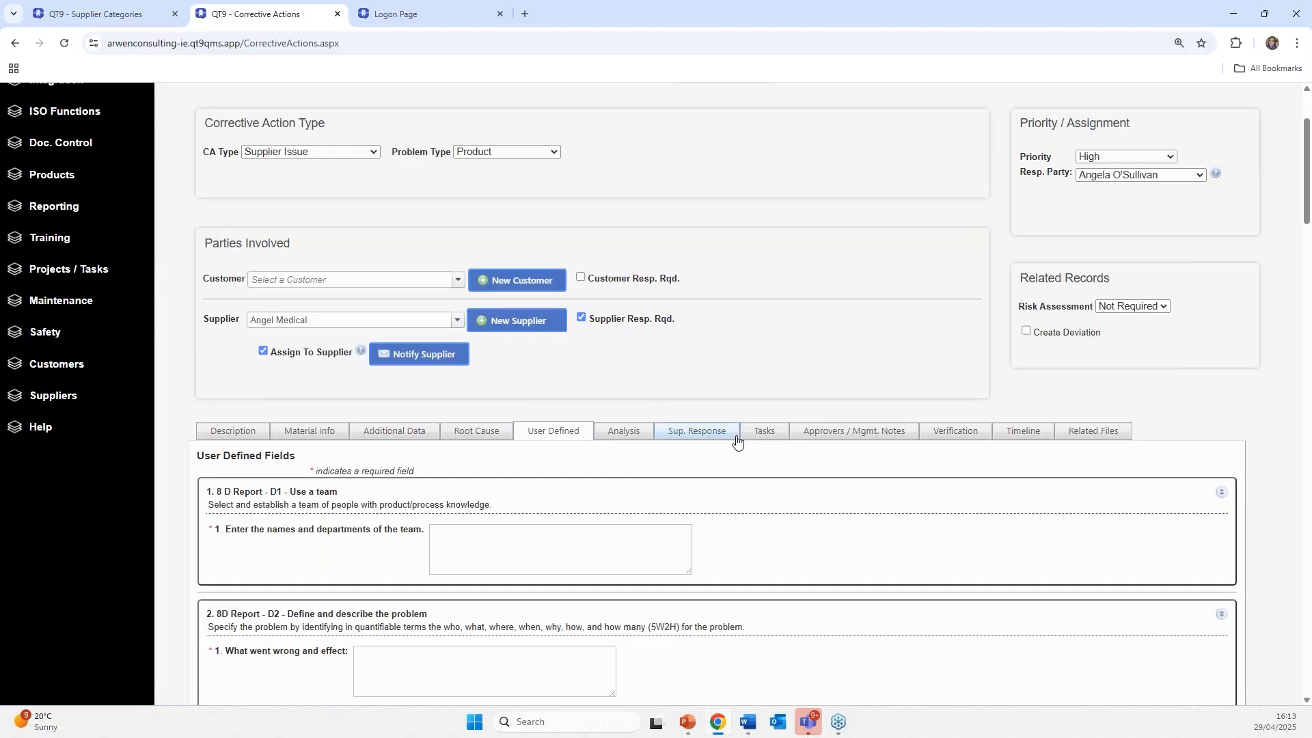
{"action": "left_click", "coordinate": [677, 435]}
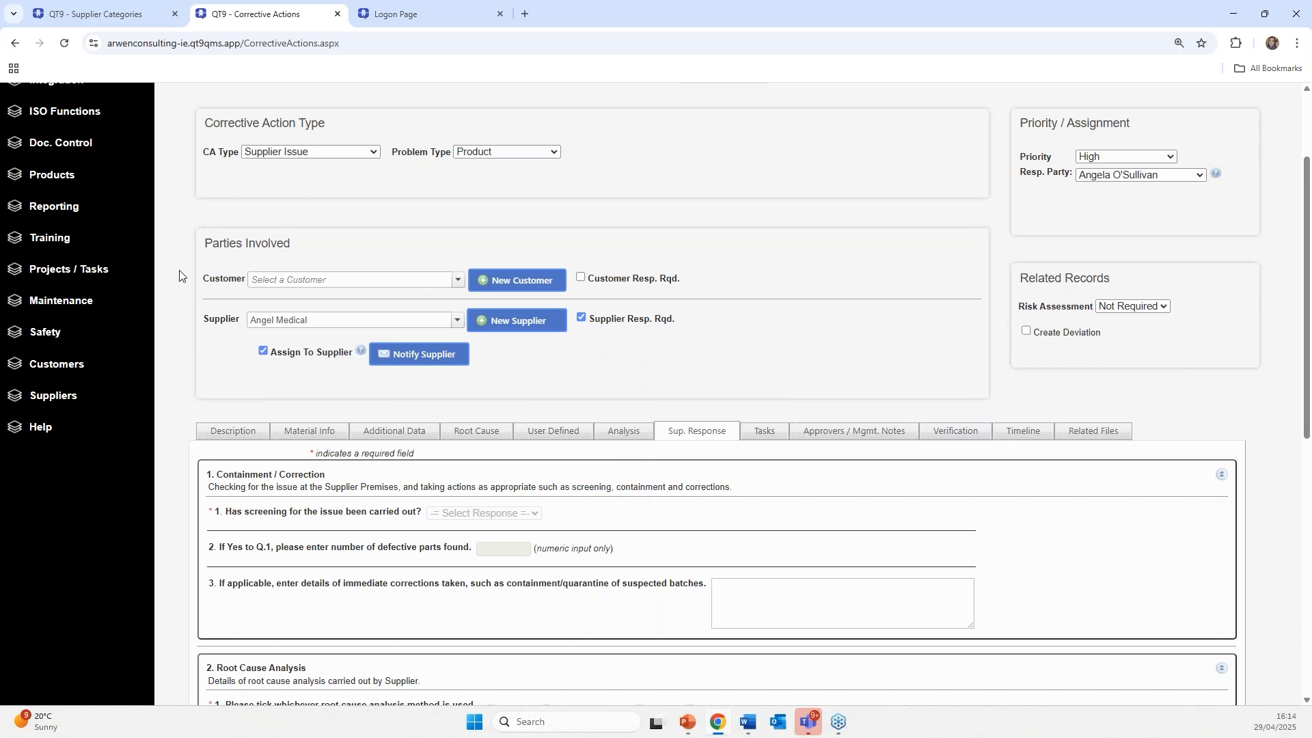
{"action": "scroll", "coordinate": [179, 274], "scroll_direction": "up", "scroll_amount": 2}
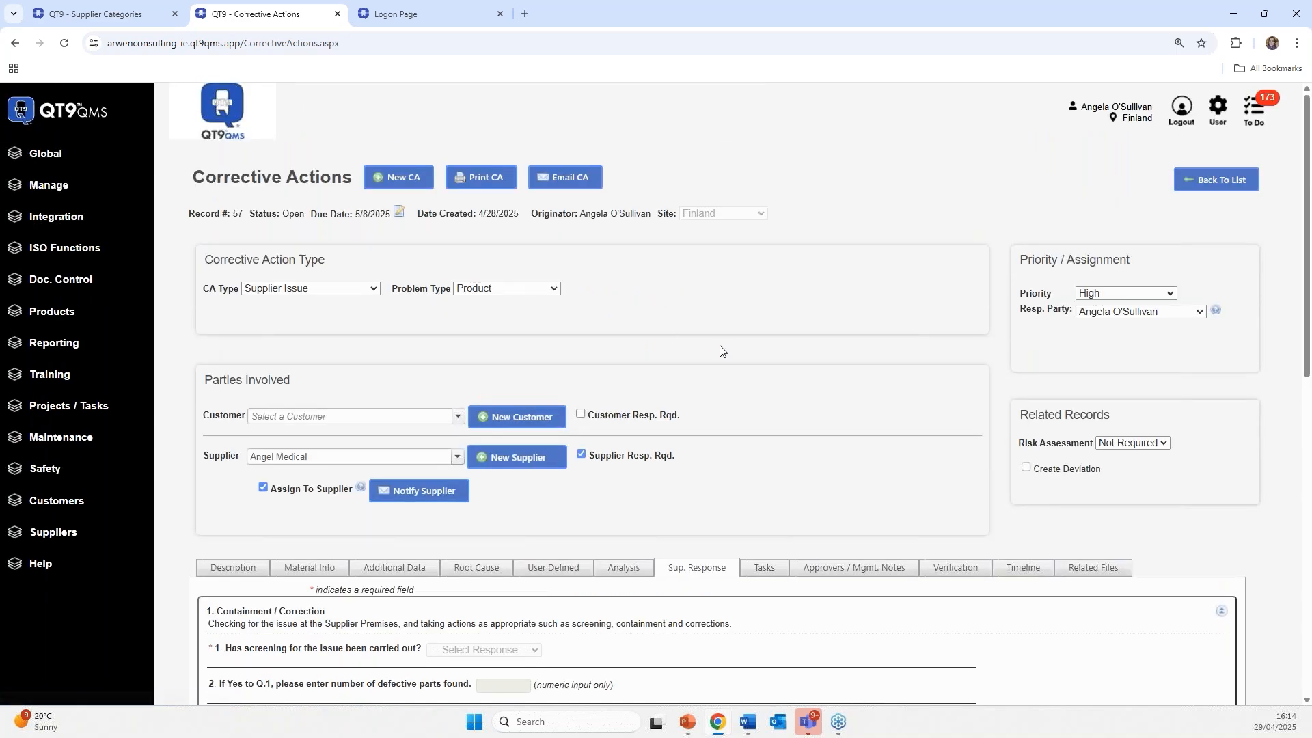
{"action": "scroll", "coordinate": [721, 350], "scroll_direction": "down", "scroll_amount": 2}
{"action": "scroll", "coordinate": [721, 350], "scroll_direction": "down", "scroll_amount": 3}
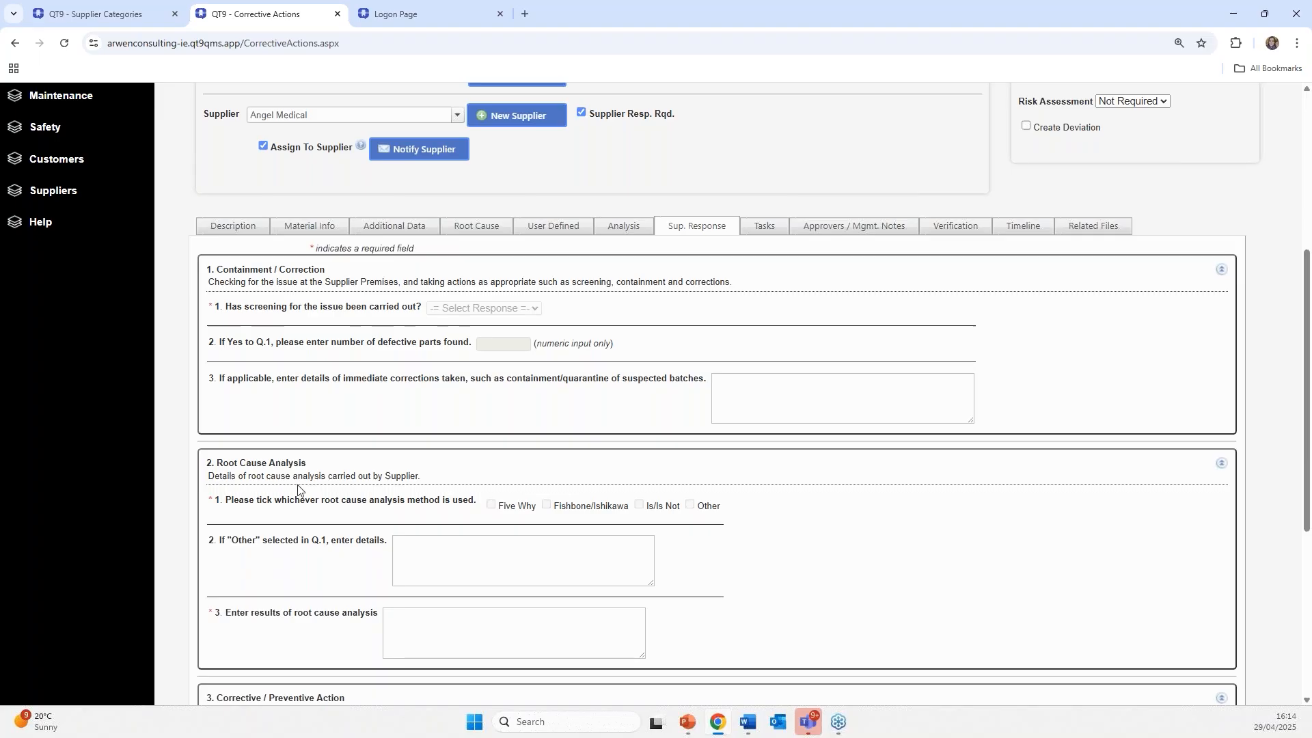
{"action": "scroll", "coordinate": [297, 489], "scroll_direction": "down", "scroll_amount": 2}
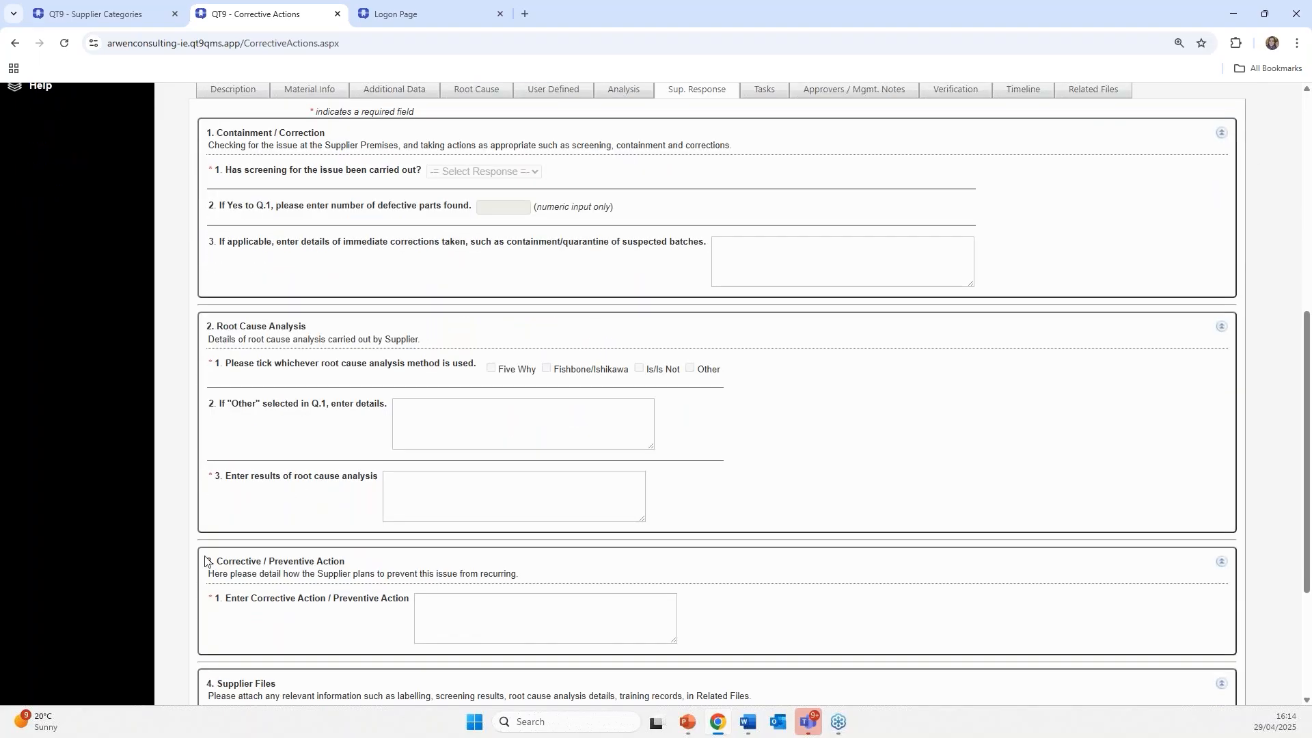
{"action": "scroll", "coordinate": [284, 572], "scroll_direction": "down", "scroll_amount": 2}
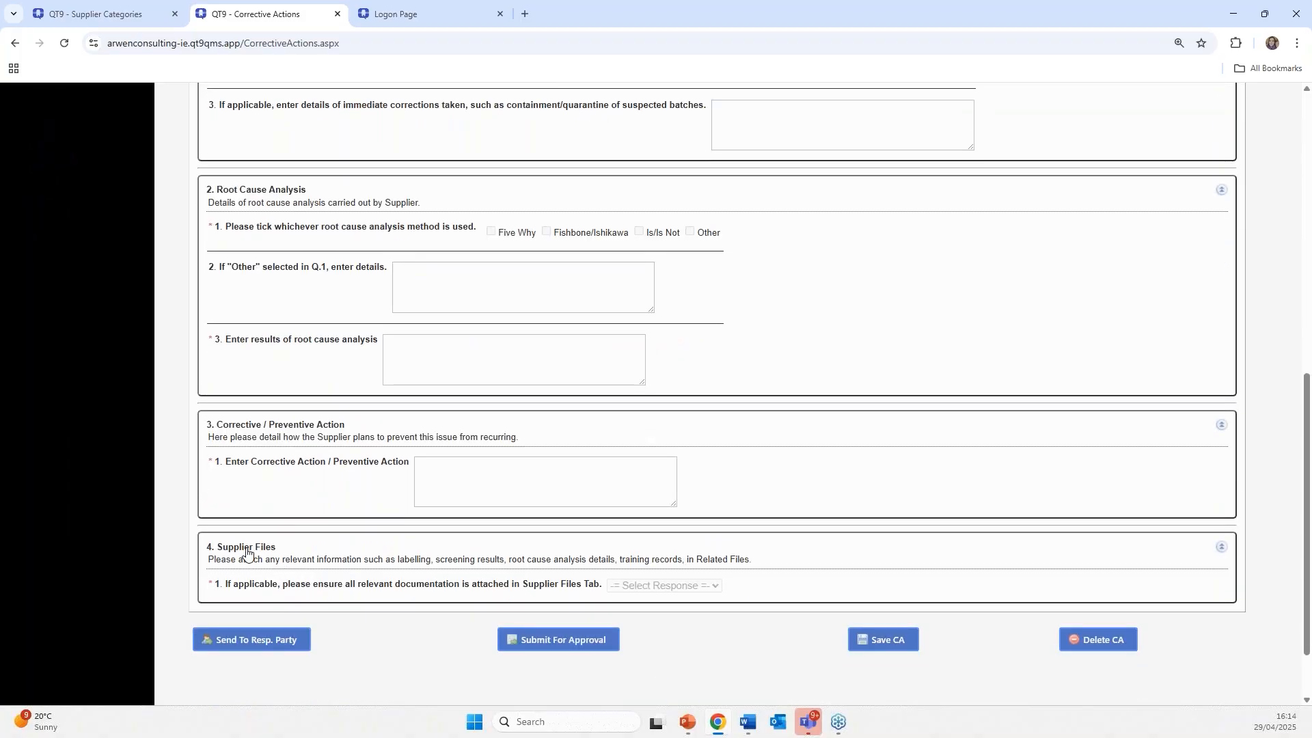
{"action": "key", "text": "alt+Tab"}
{"action": "scroll", "coordinate": [660, 315], "scroll_direction": "up", "scroll_amount": 1}
{"action": "scroll", "coordinate": [660, 315], "scroll_direction": "up", "scroll_amount": 4}
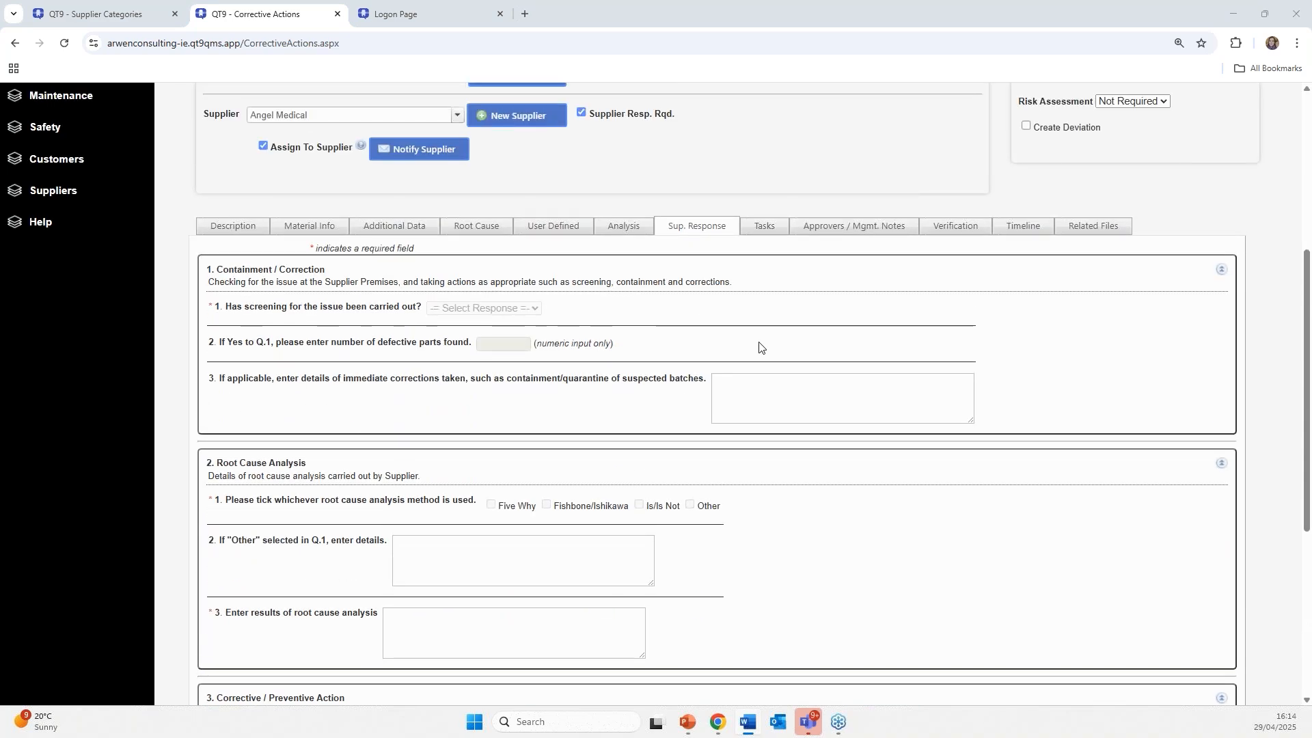
{"action": "scroll", "coordinate": [741, 351], "scroll_direction": "down", "scroll_amount": 2}
{"action": "scroll", "coordinate": [740, 351], "scroll_direction": "down", "scroll_amount": 2}
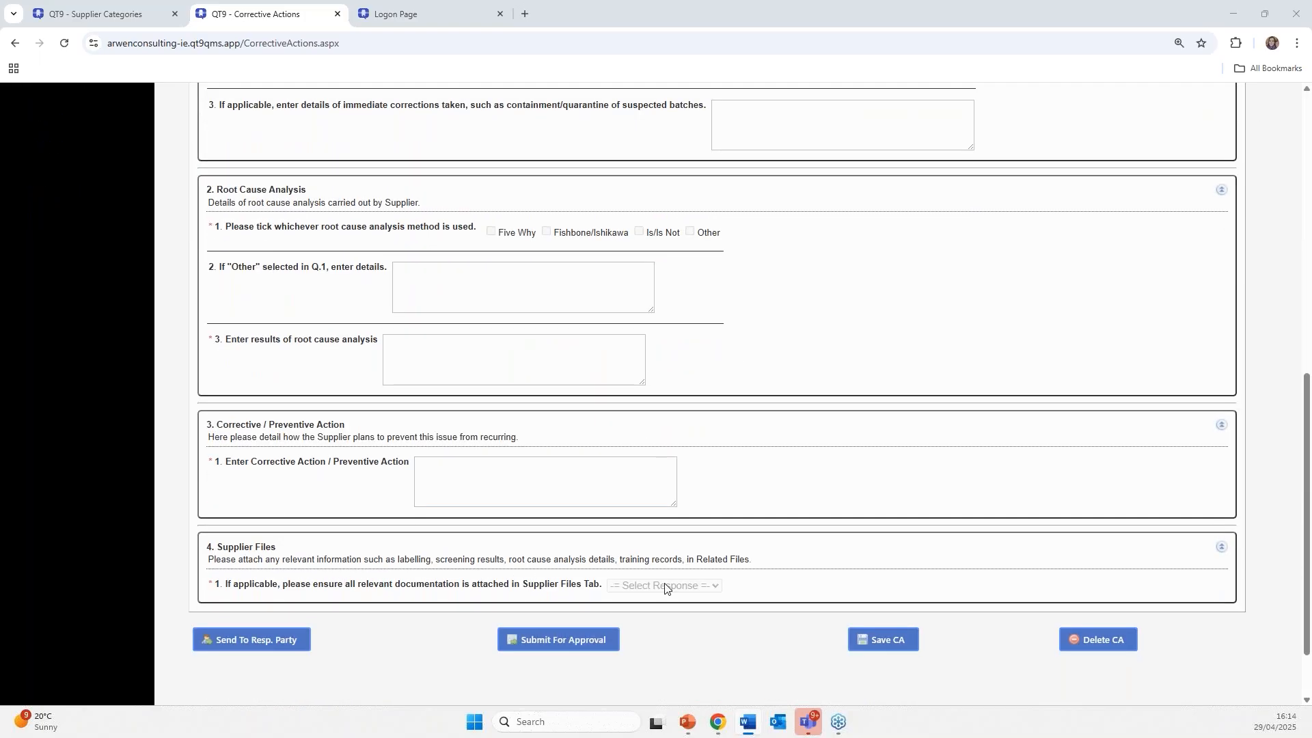
{"action": "scroll", "coordinate": [757, 490], "scroll_direction": "up", "scroll_amount": 4}
{"action": "scroll", "coordinate": [756, 490], "scroll_direction": "up", "scroll_amount": 1}
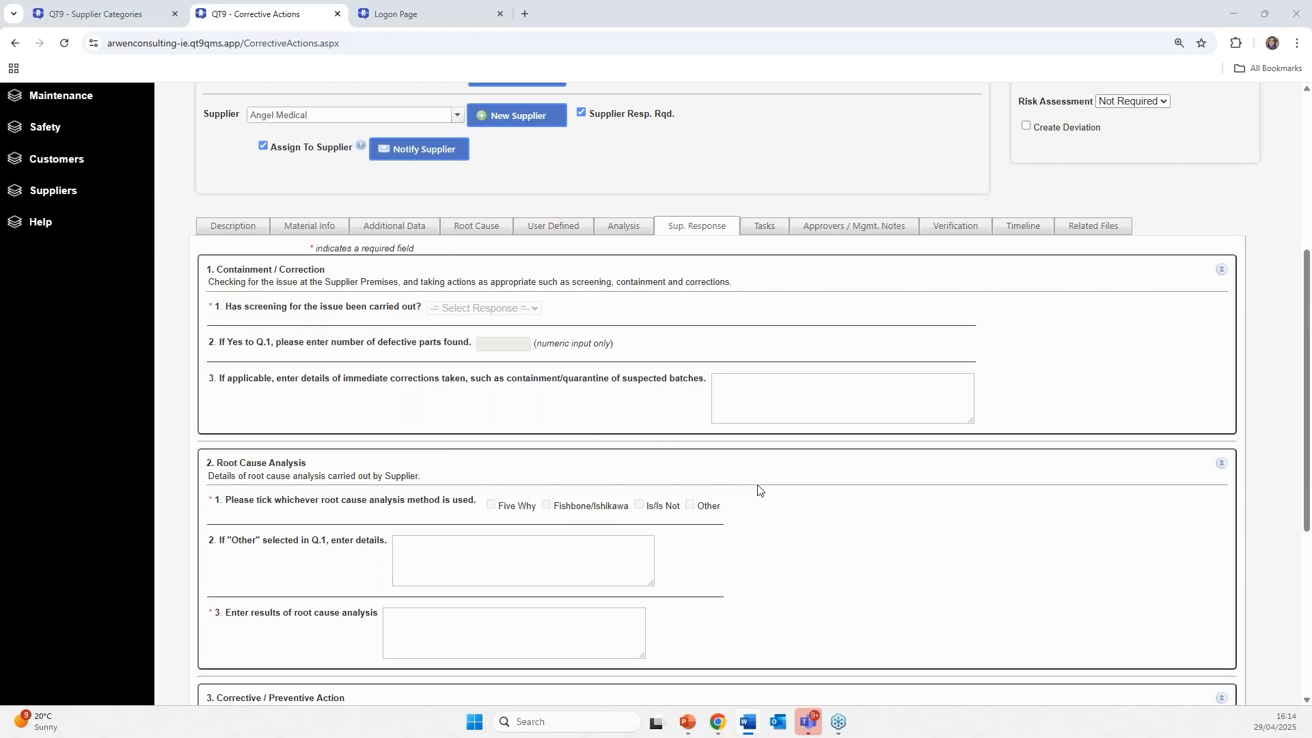
- Scroll through the Supplier Response form and put the cursor in the Q.3 immediate-corrections box
{"action": "scroll", "coordinate": [490, 373], "scroll_direction": "down", "scroll_amount": 2}
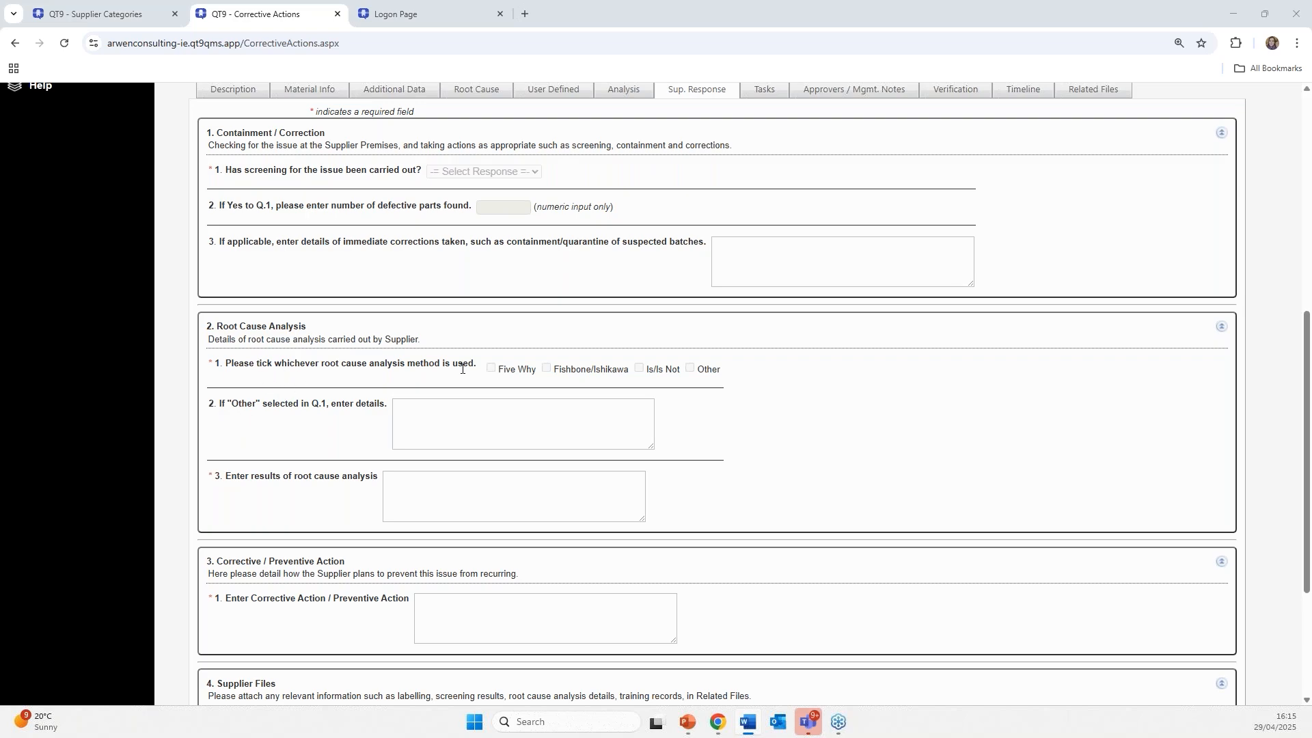
{"action": "scroll", "coordinate": [294, 233], "scroll_direction": "up", "scroll_amount": 1}
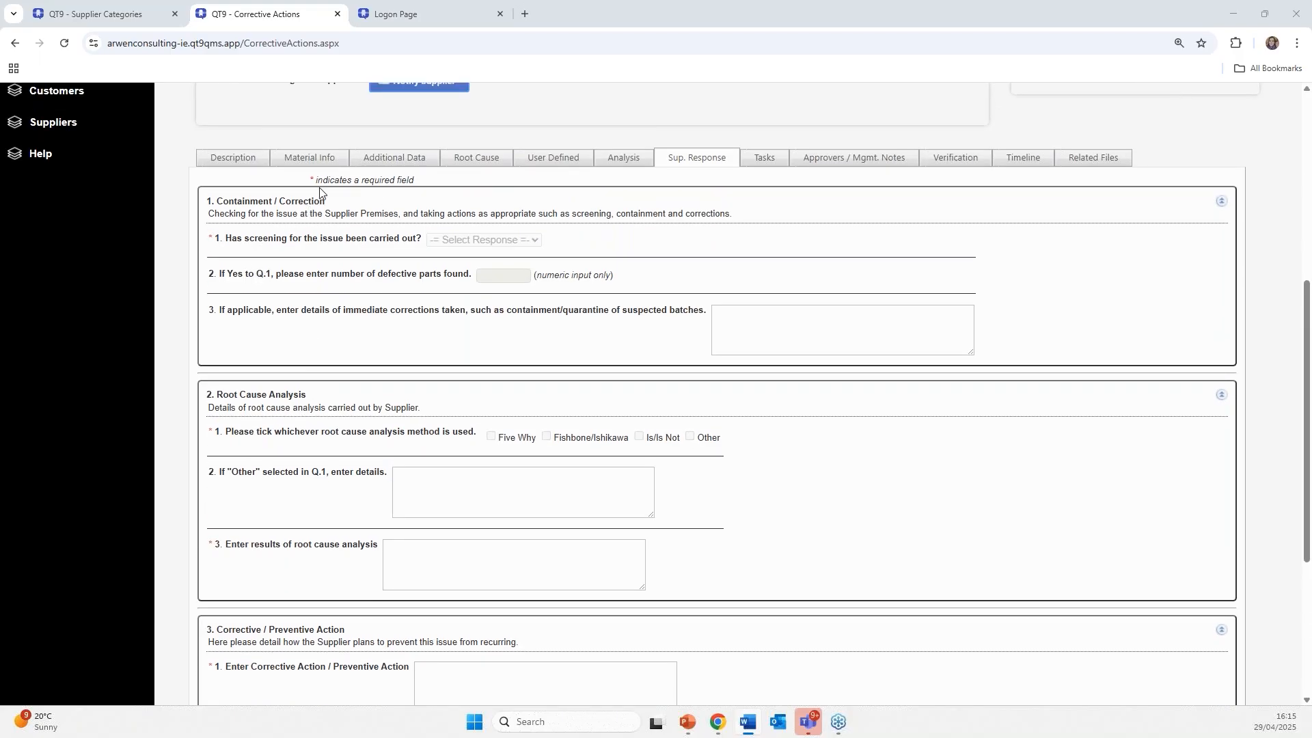
{"action": "scroll", "coordinate": [313, 358], "scroll_direction": "down", "scroll_amount": 2}
{"action": "scroll", "coordinate": [313, 358], "scroll_direction": "down", "scroll_amount": 4}
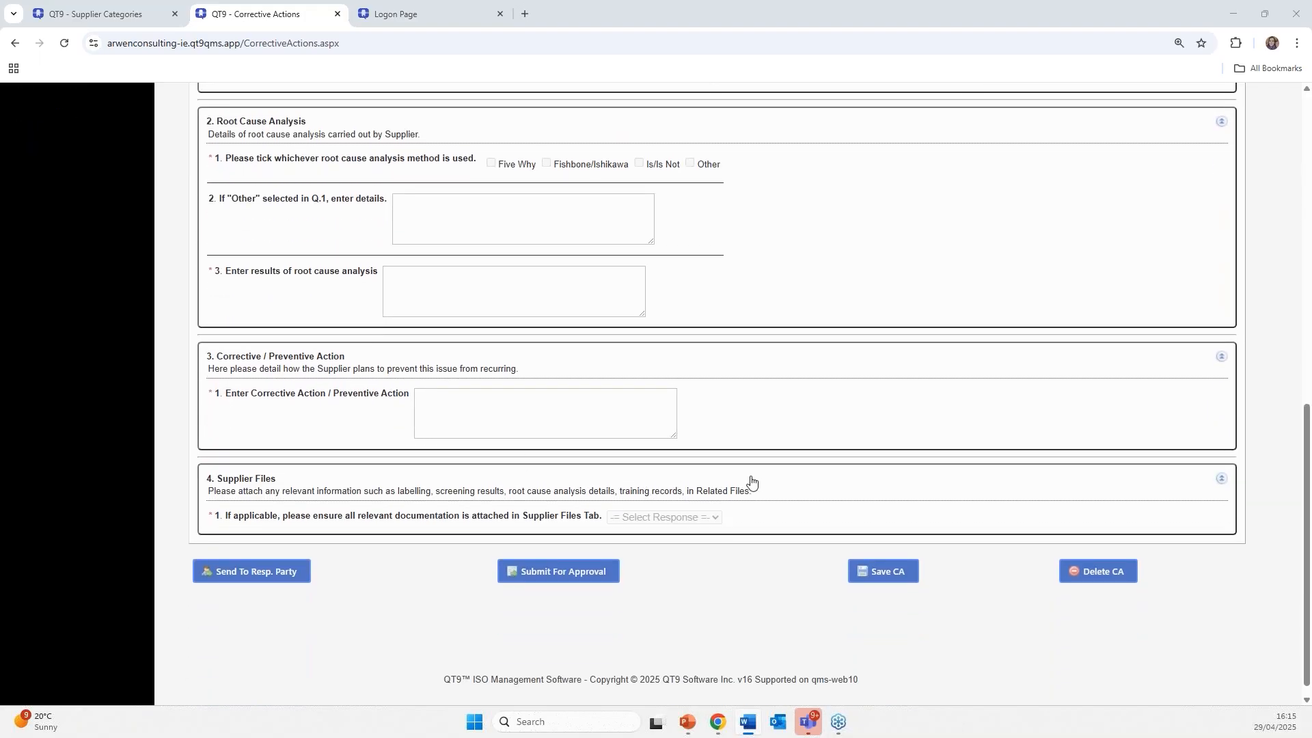
{"action": "scroll", "coordinate": [683, 424], "scroll_direction": "up", "scroll_amount": 5}
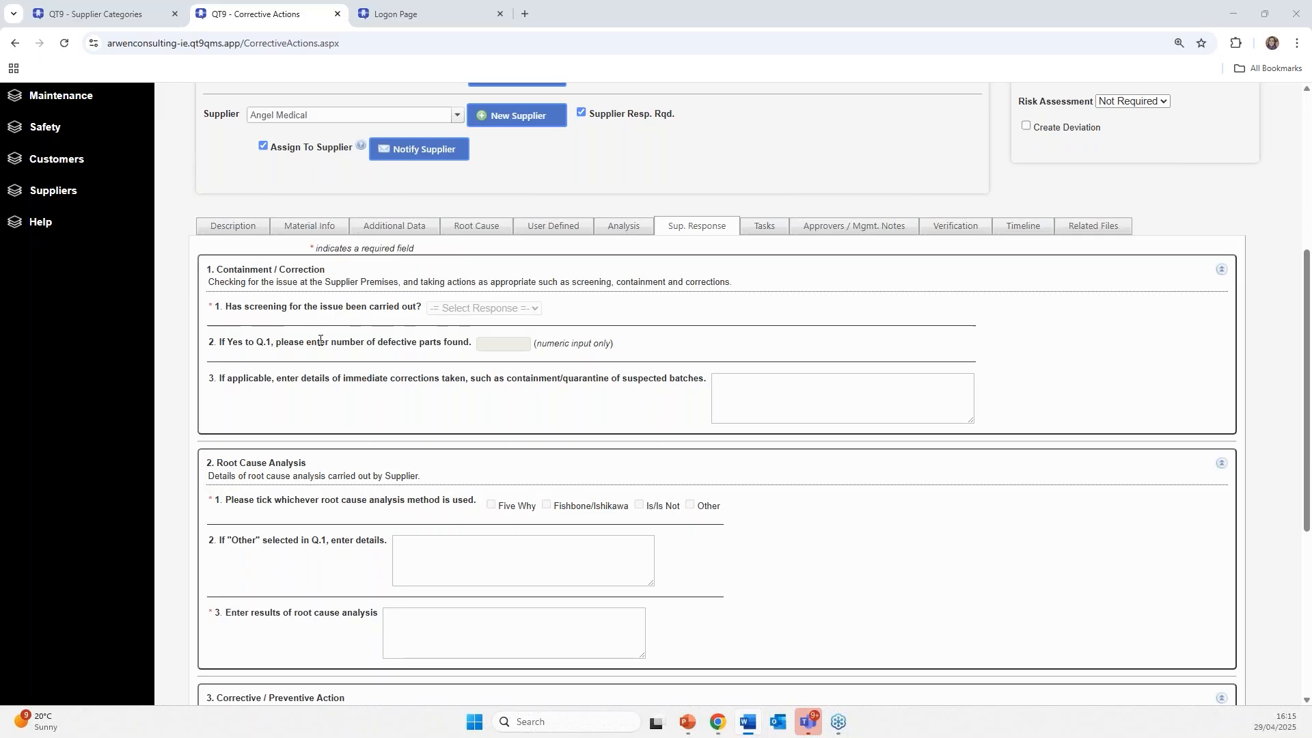
{"action": "left_click", "coordinate": [756, 393]}
- Review the rest of the form, then advance the slideshow to the Supplier Evaluation Module slide
{"action": "scroll", "coordinate": [515, 339], "scroll_direction": "up", "scroll_amount": 4}
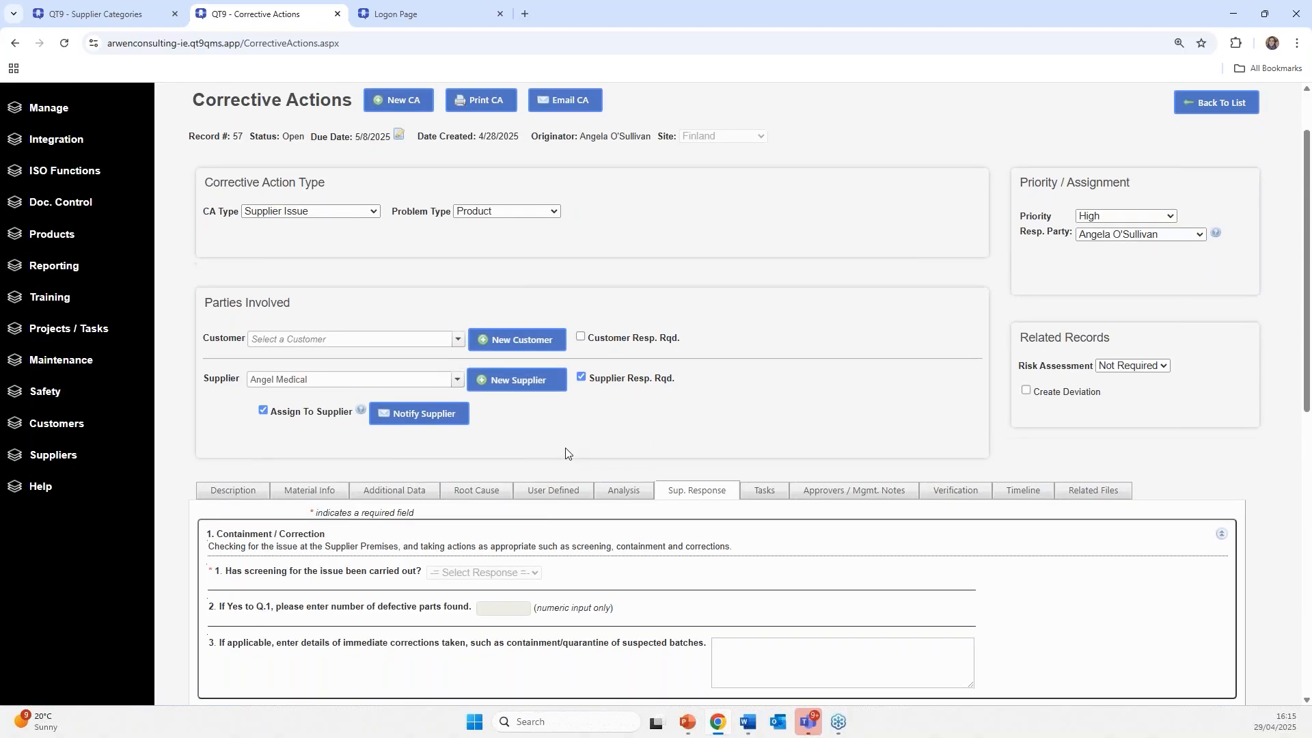
{"action": "scroll", "coordinate": [565, 451], "scroll_direction": "down", "scroll_amount": 3}
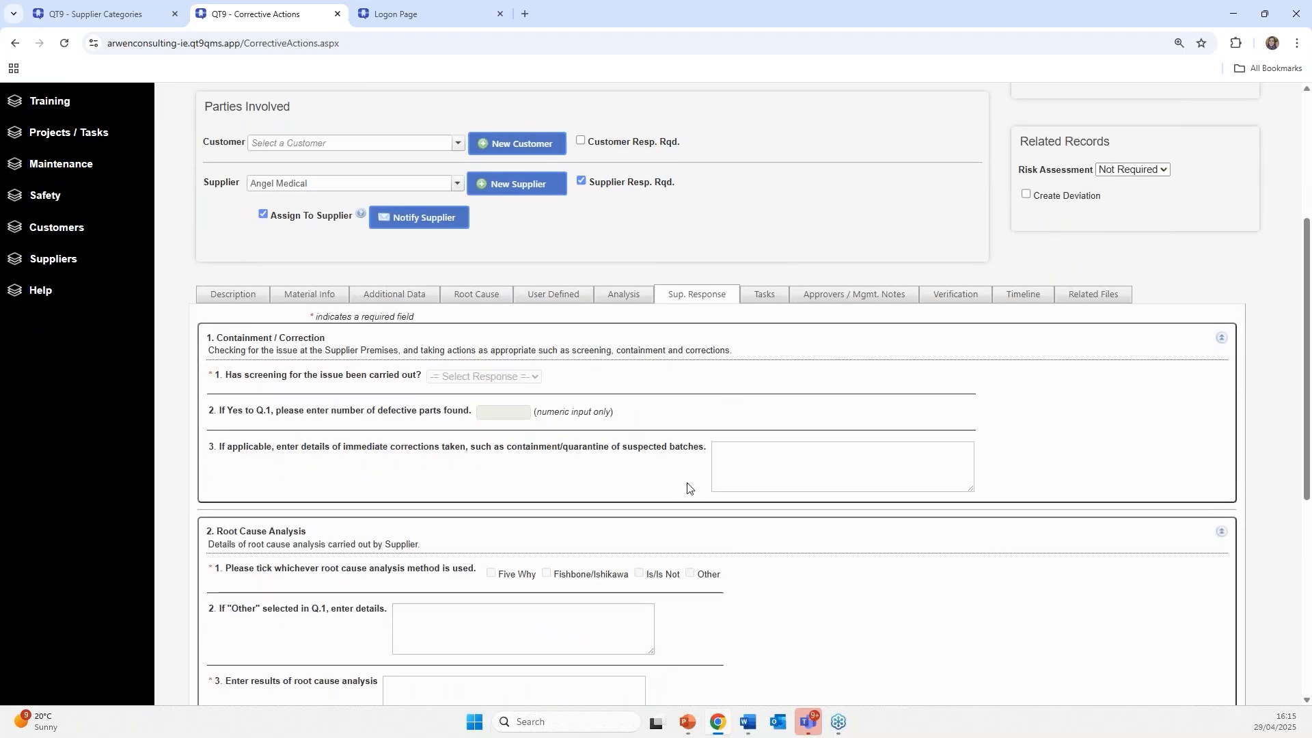
{"action": "scroll", "coordinate": [338, 489], "scroll_direction": "down", "scroll_amount": 4}
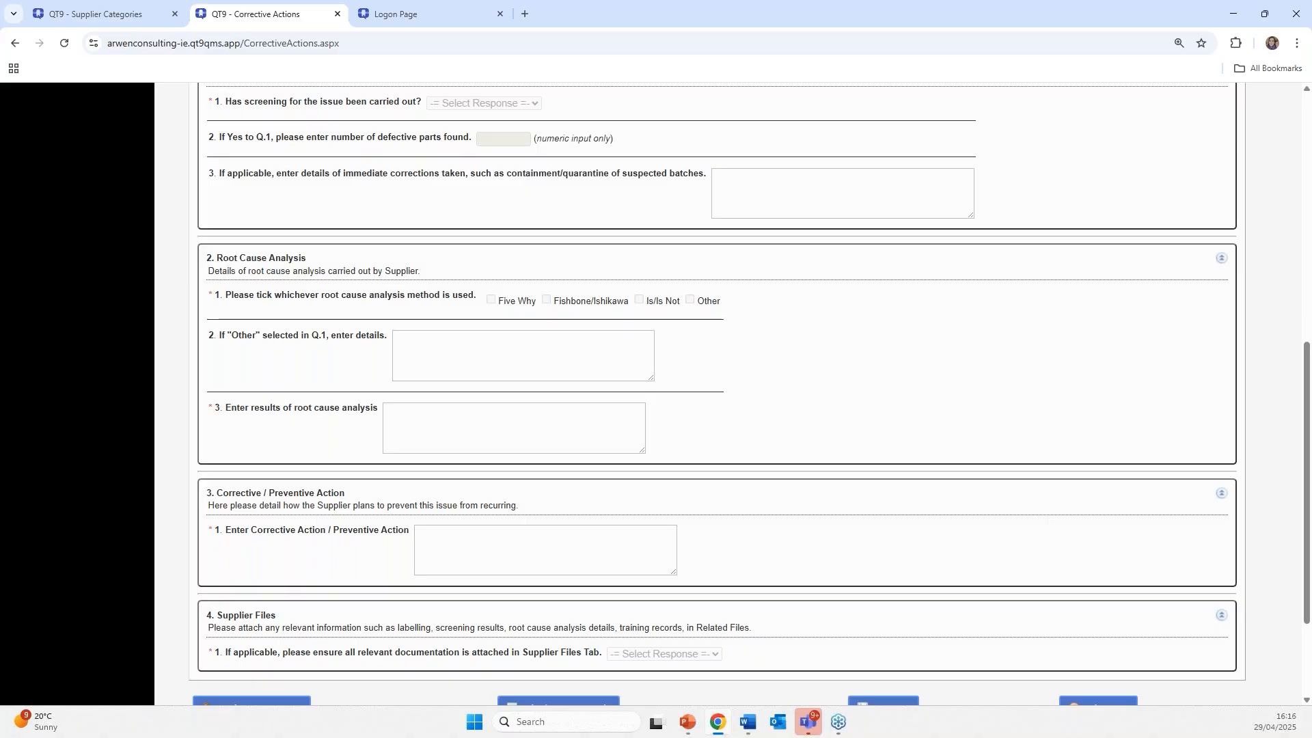
{"action": "key", "text": "alt+Tab"}
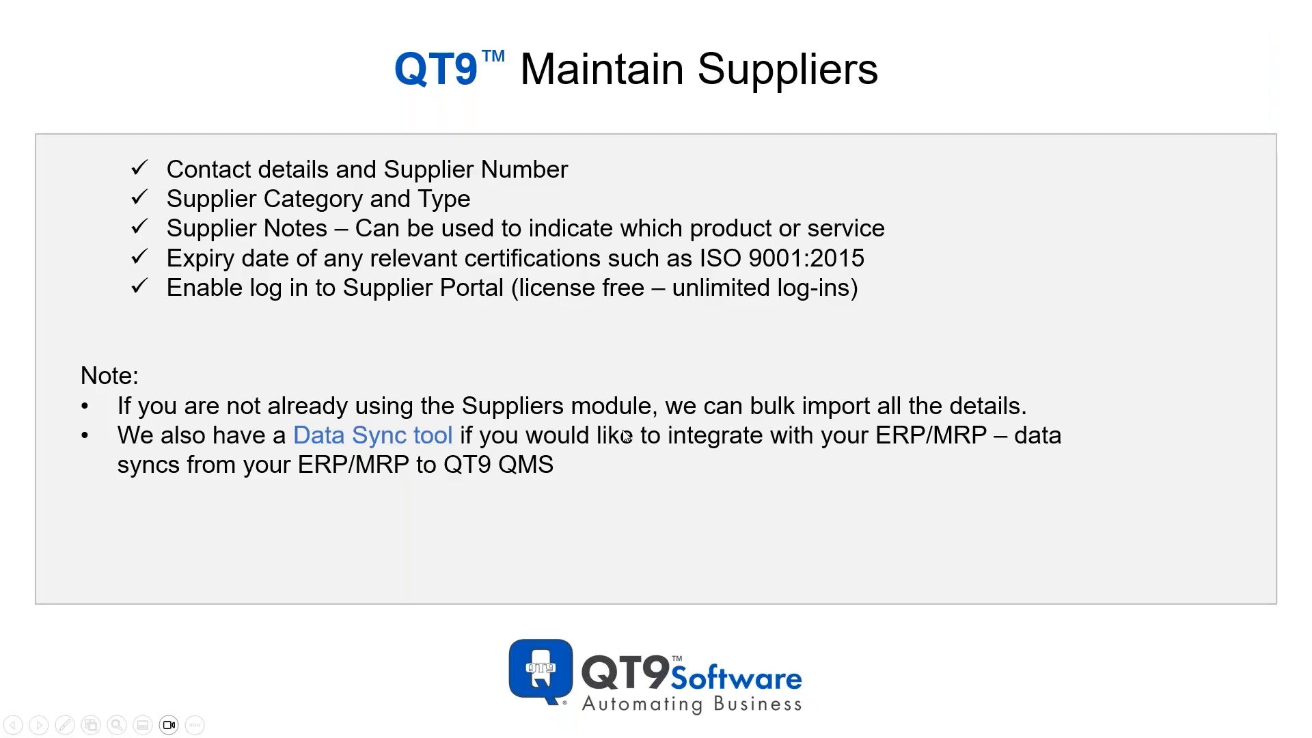
{"action": "left_click", "coordinate": [624, 435]}
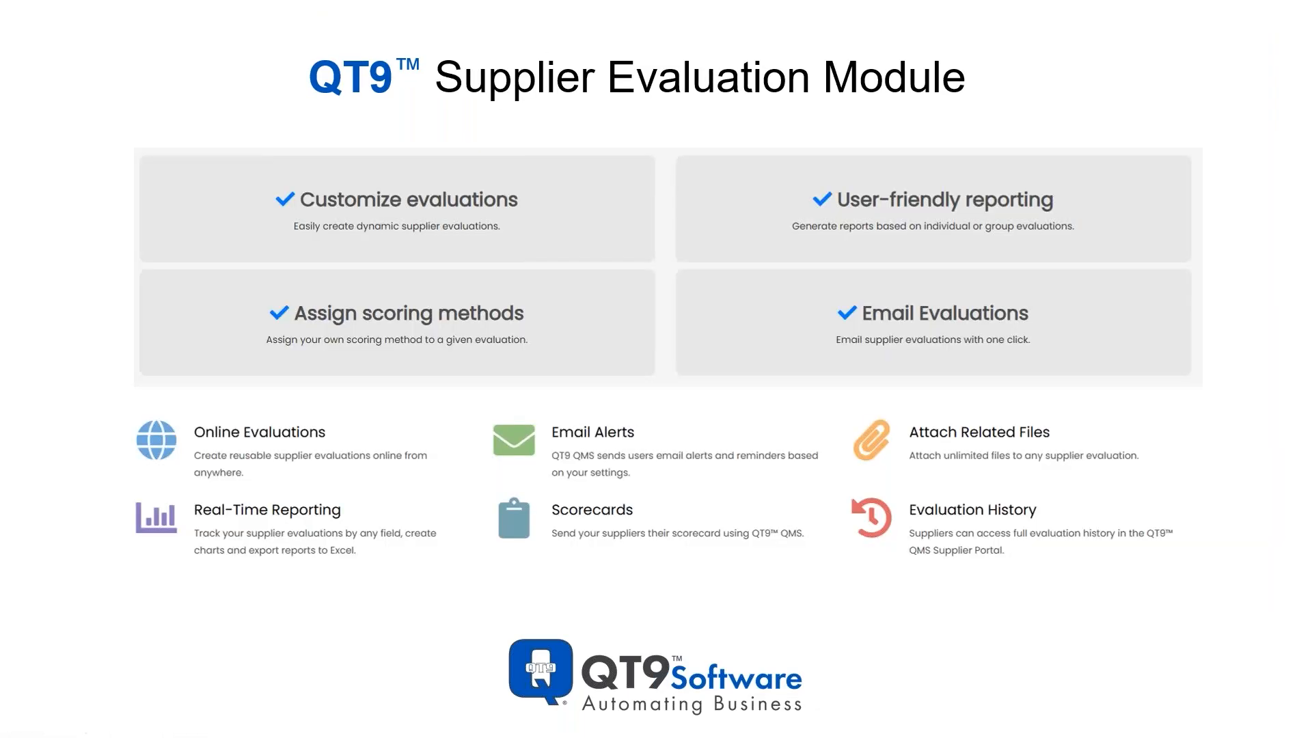
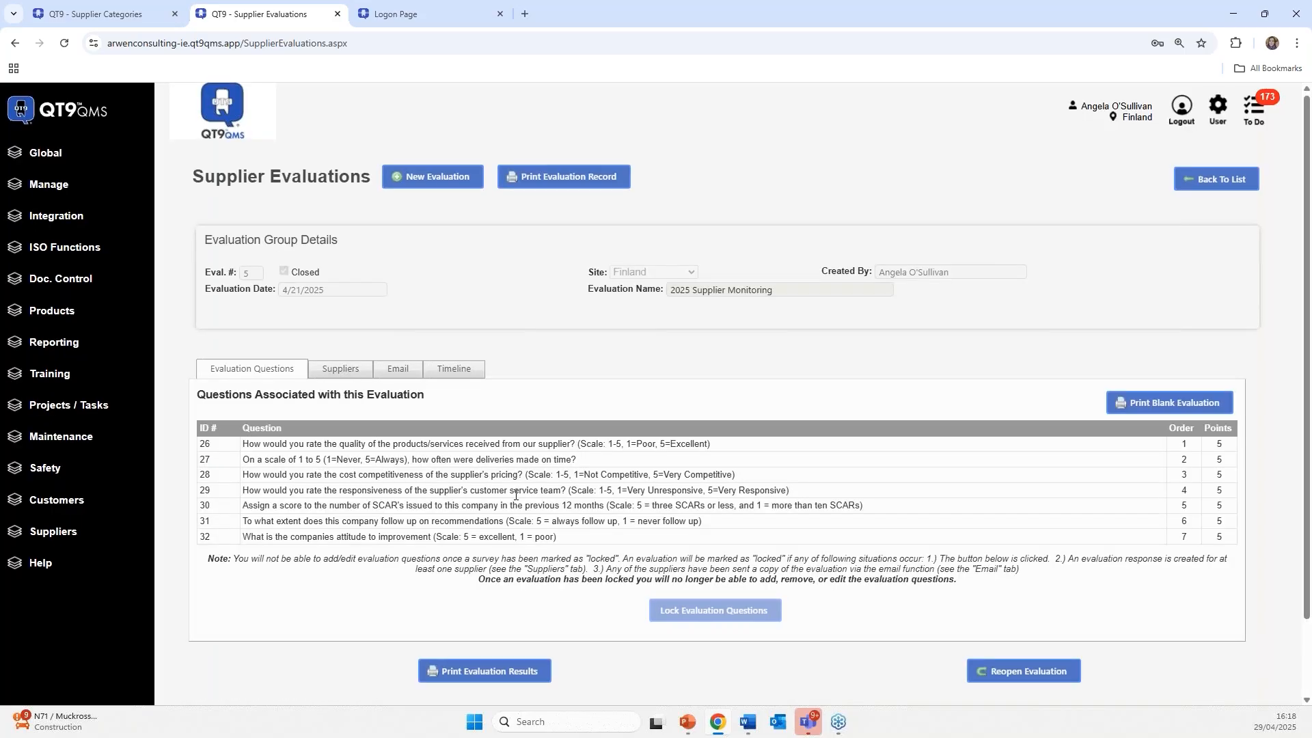
{"action": "scroll", "coordinate": [516, 495], "scroll_direction": "down", "scroll_amount": 2}
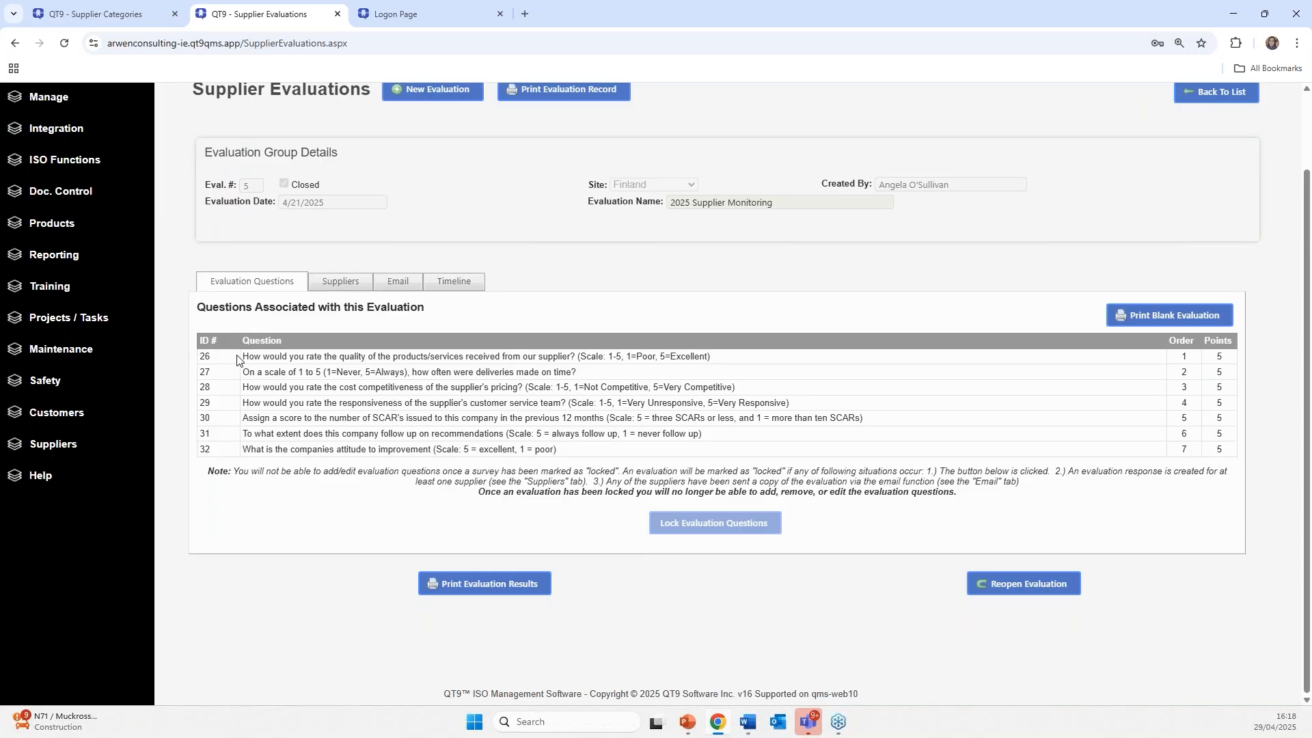
- Review ACME Medical Ltd's completed evaluation (25/35, 71.43%) and return to the supplier list
{"action": "left_click", "coordinate": [337, 288]}
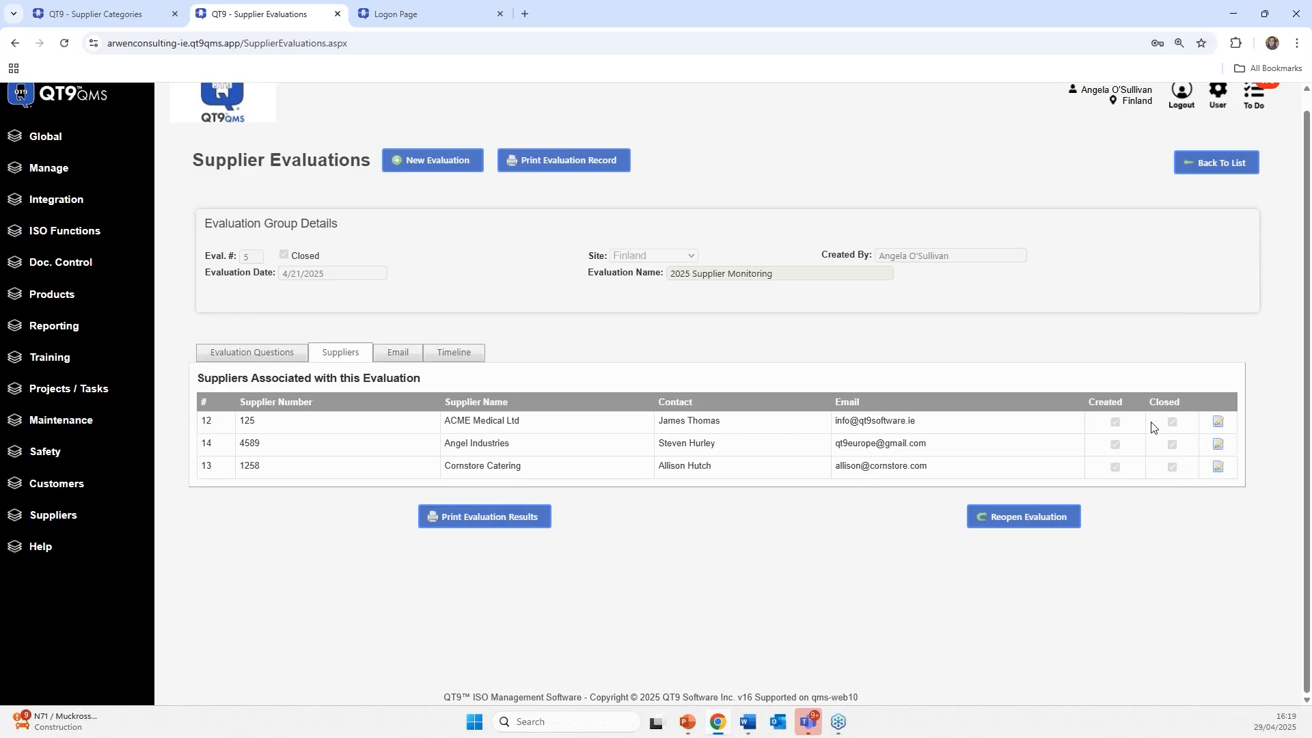
{"action": "left_click", "coordinate": [1215, 427]}
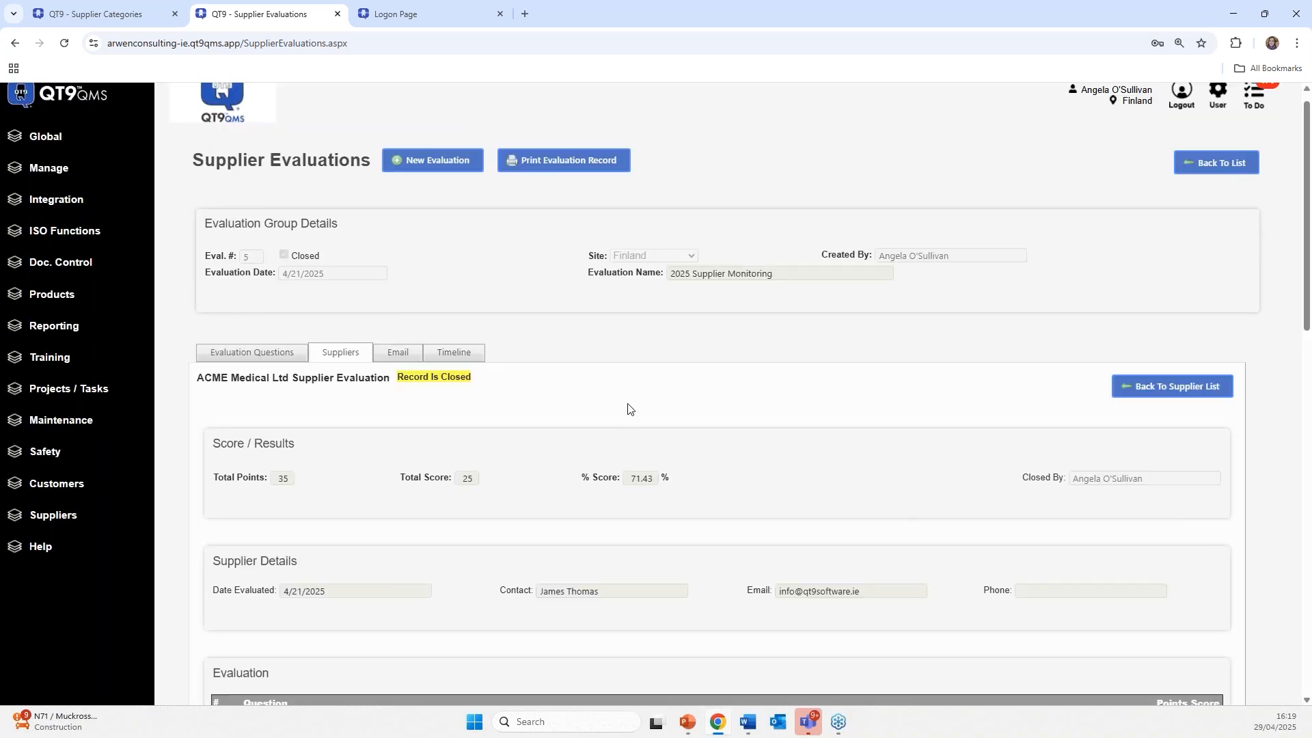
{"action": "scroll", "coordinate": [565, 403], "scroll_direction": "down", "scroll_amount": 1}
{"action": "scroll", "coordinate": [566, 404], "scroll_direction": "down", "scroll_amount": 1}
{"action": "scroll", "coordinate": [410, 321], "scroll_direction": "up", "scroll_amount": 2}
{"action": "scroll", "coordinate": [629, 306], "scroll_direction": "down", "scroll_amount": 2}
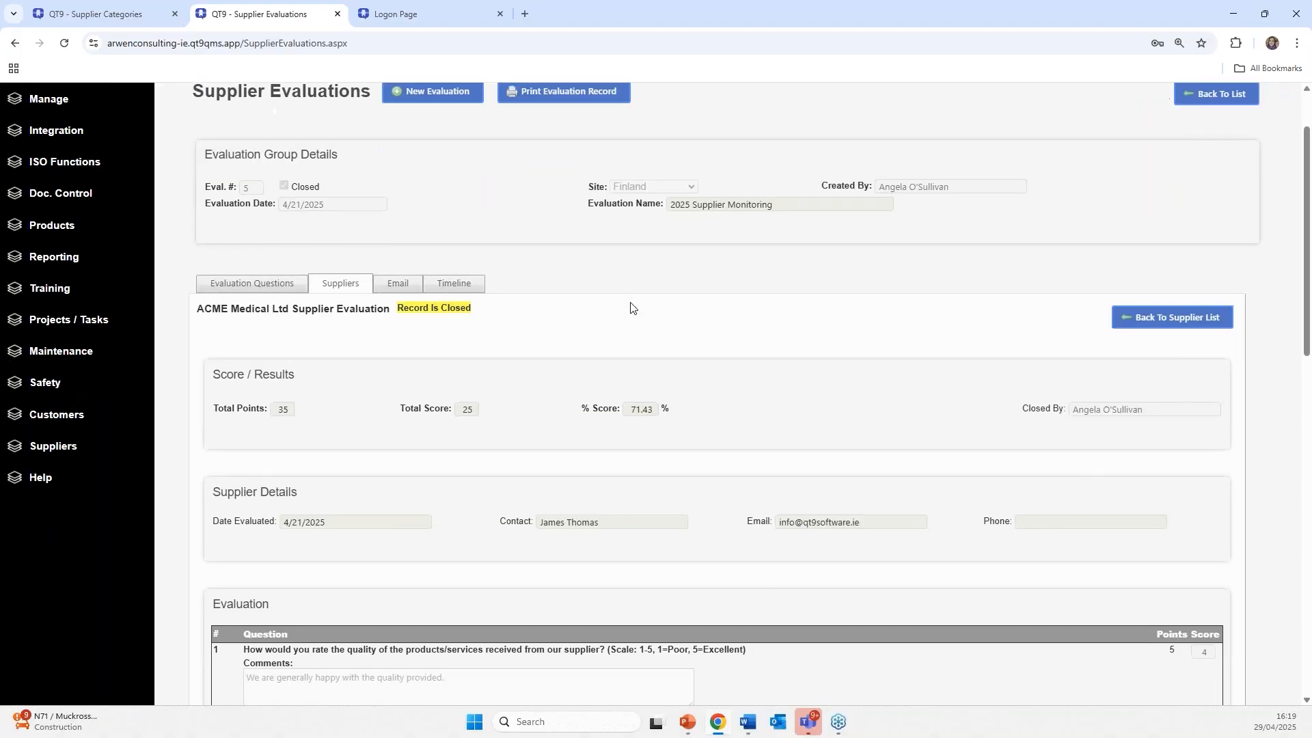
{"action": "scroll", "coordinate": [630, 306], "scroll_direction": "down", "scroll_amount": 1}
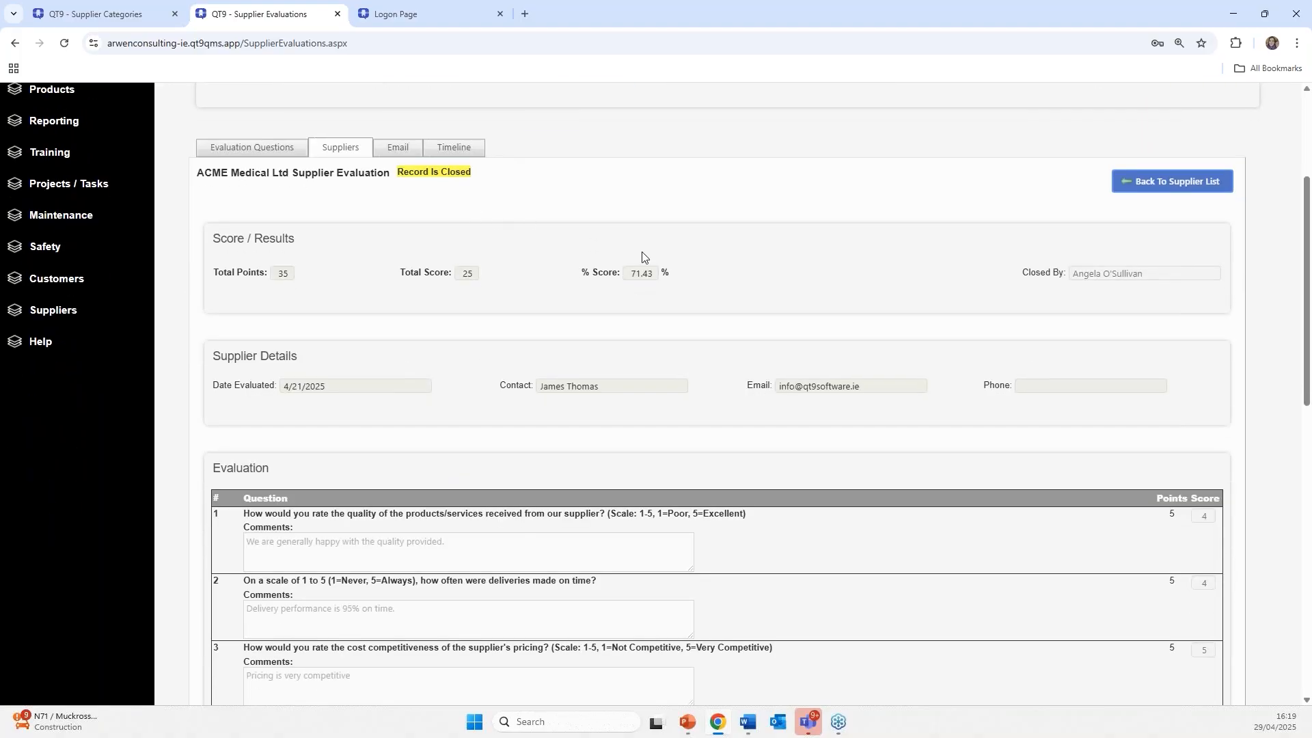
{"action": "scroll", "coordinate": [642, 257], "scroll_direction": "down", "scroll_amount": 5}
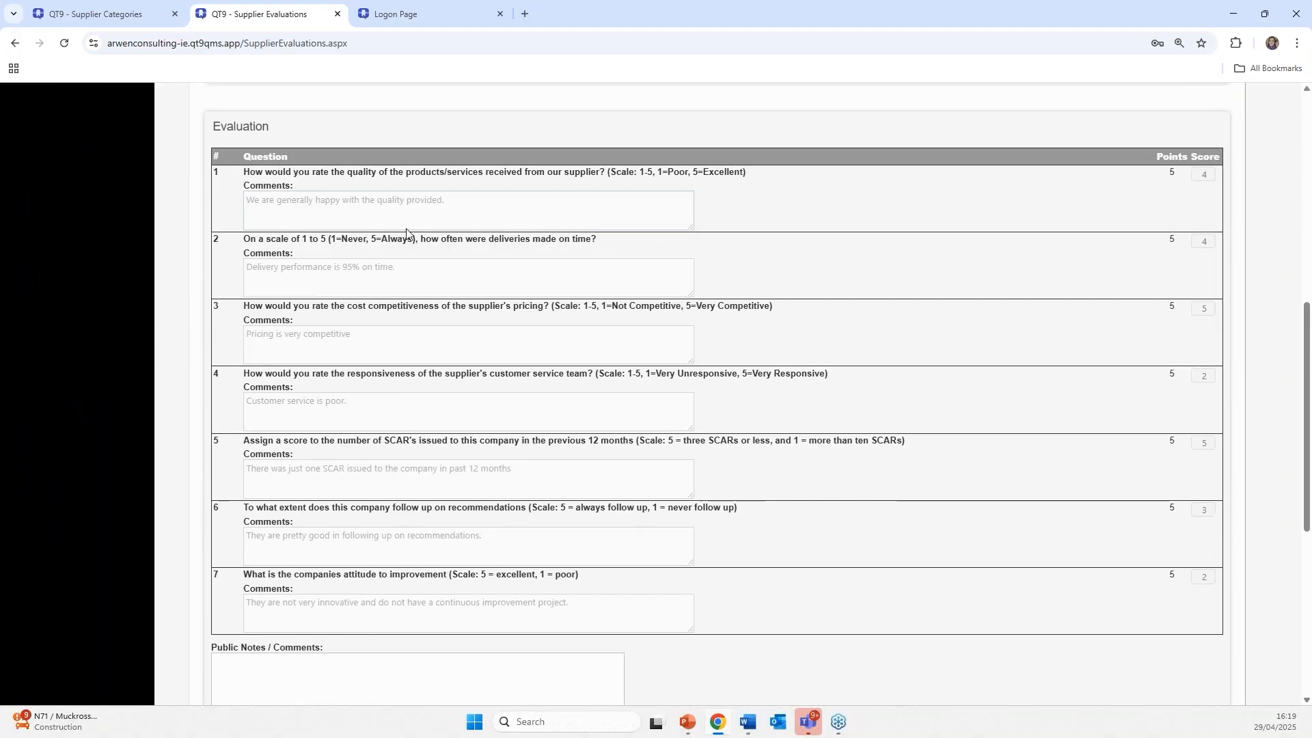
{"action": "scroll", "coordinate": [1013, 269], "scroll_direction": "up", "scroll_amount": 3}
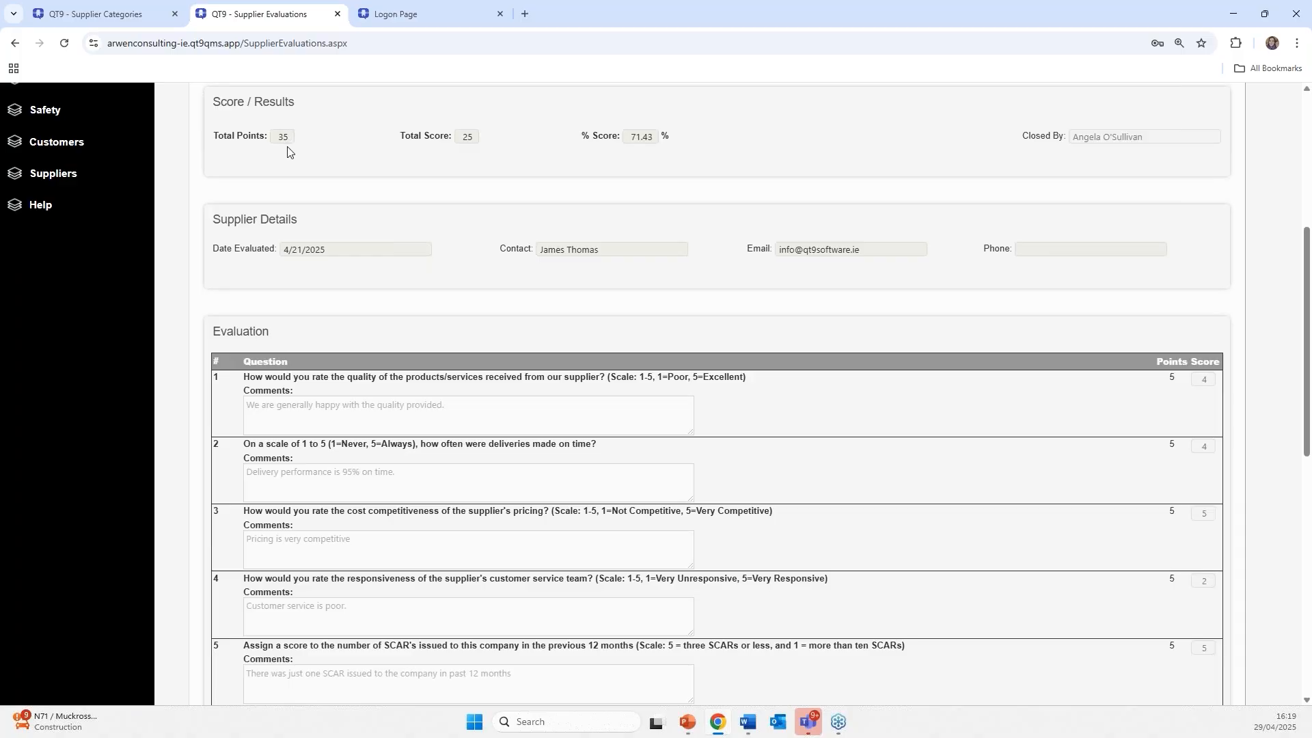
{"action": "scroll", "coordinate": [800, 246], "scroll_direction": "up", "scroll_amount": 3}
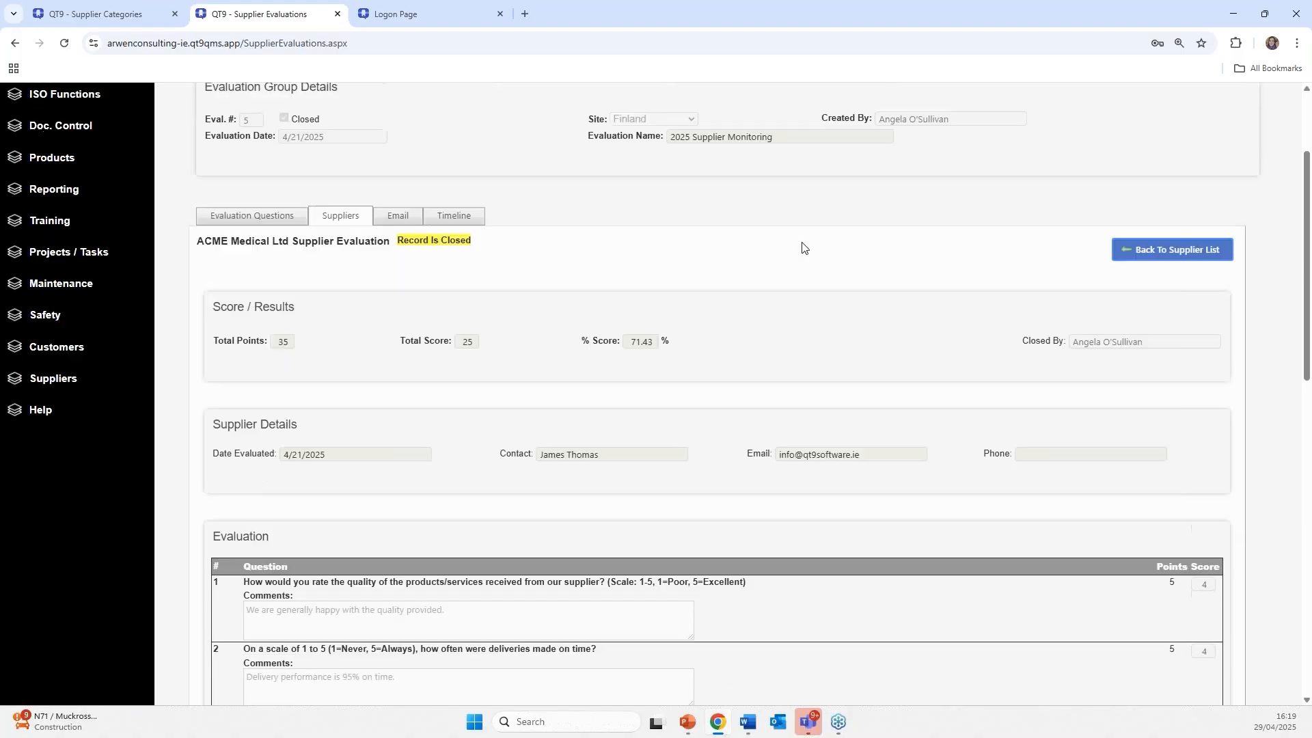
{"action": "scroll", "coordinate": [802, 247], "scroll_direction": "up", "scroll_amount": 1}
{"action": "left_click", "coordinate": [1171, 318]}
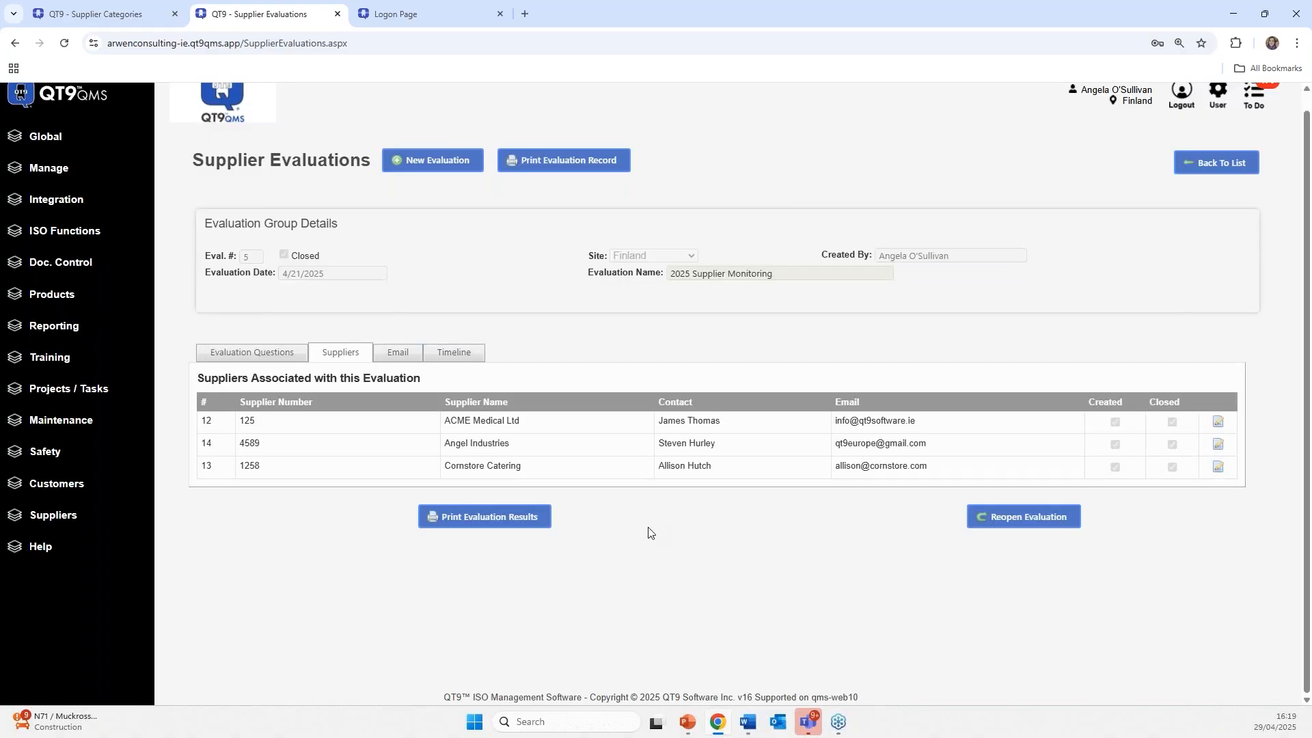
{"action": "left_click", "coordinate": [473, 521]}
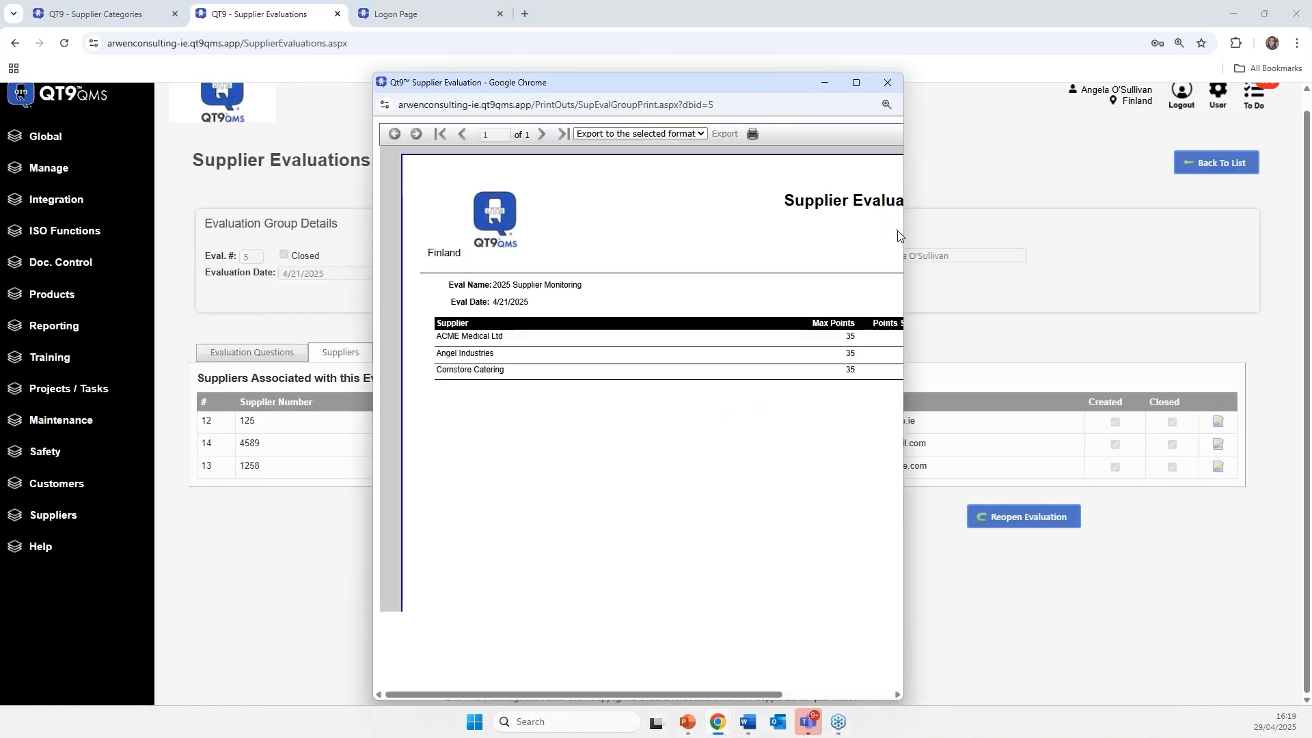
{"action": "left_click_drag", "start_coordinate": [902, 264], "coordinate": [1139, 265]}
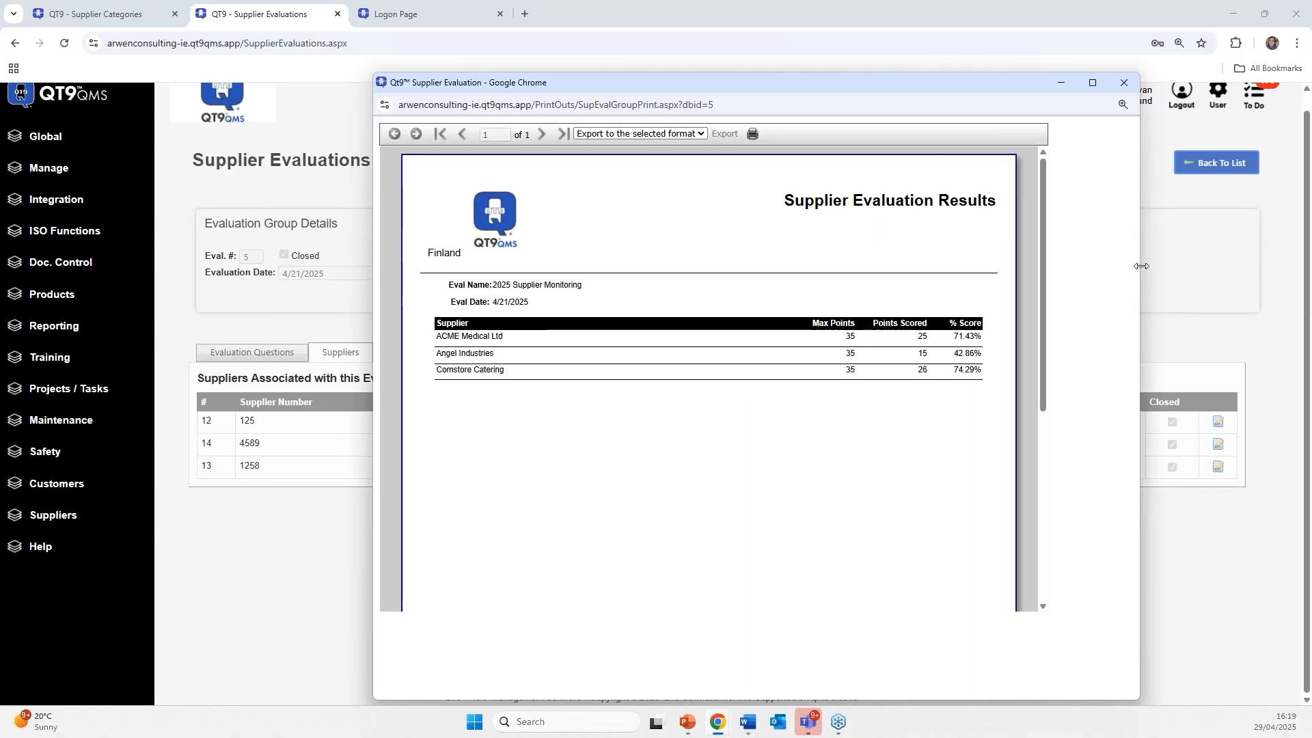
{"action": "left_click", "coordinate": [639, 135]}
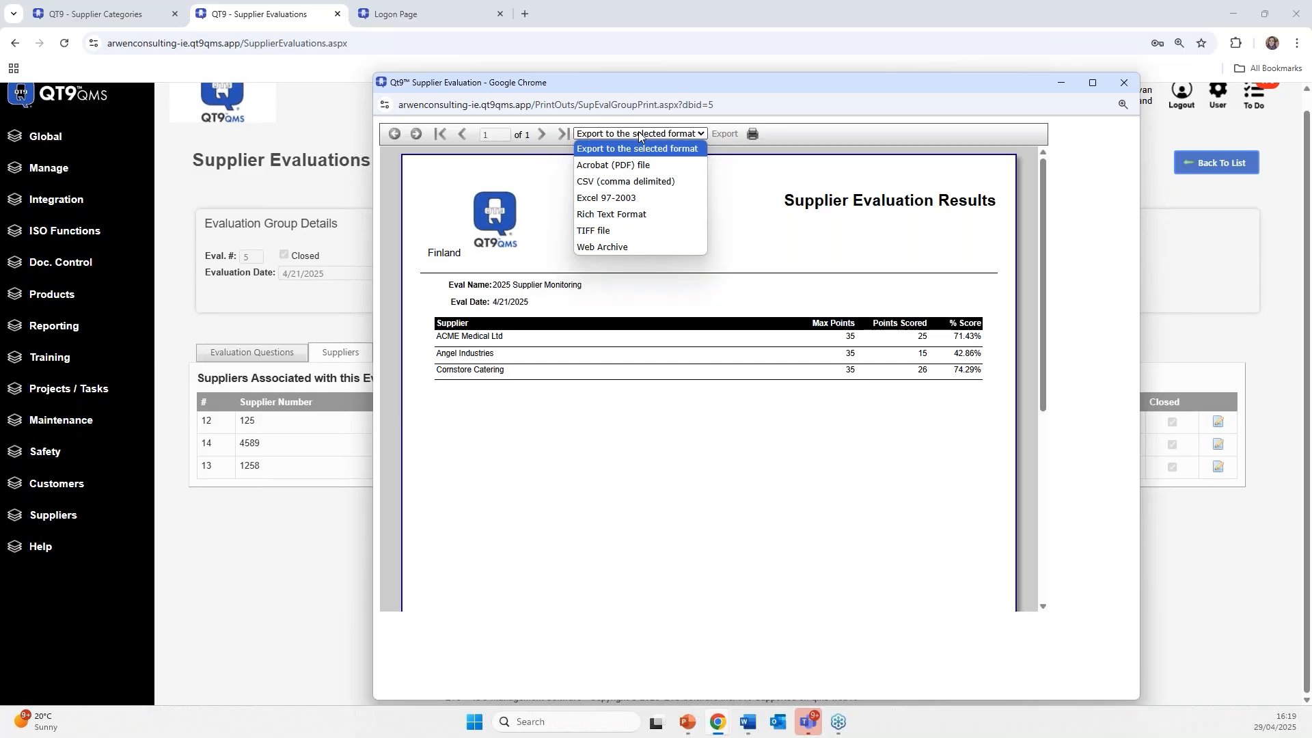
{"action": "left_click", "coordinate": [806, 105]}
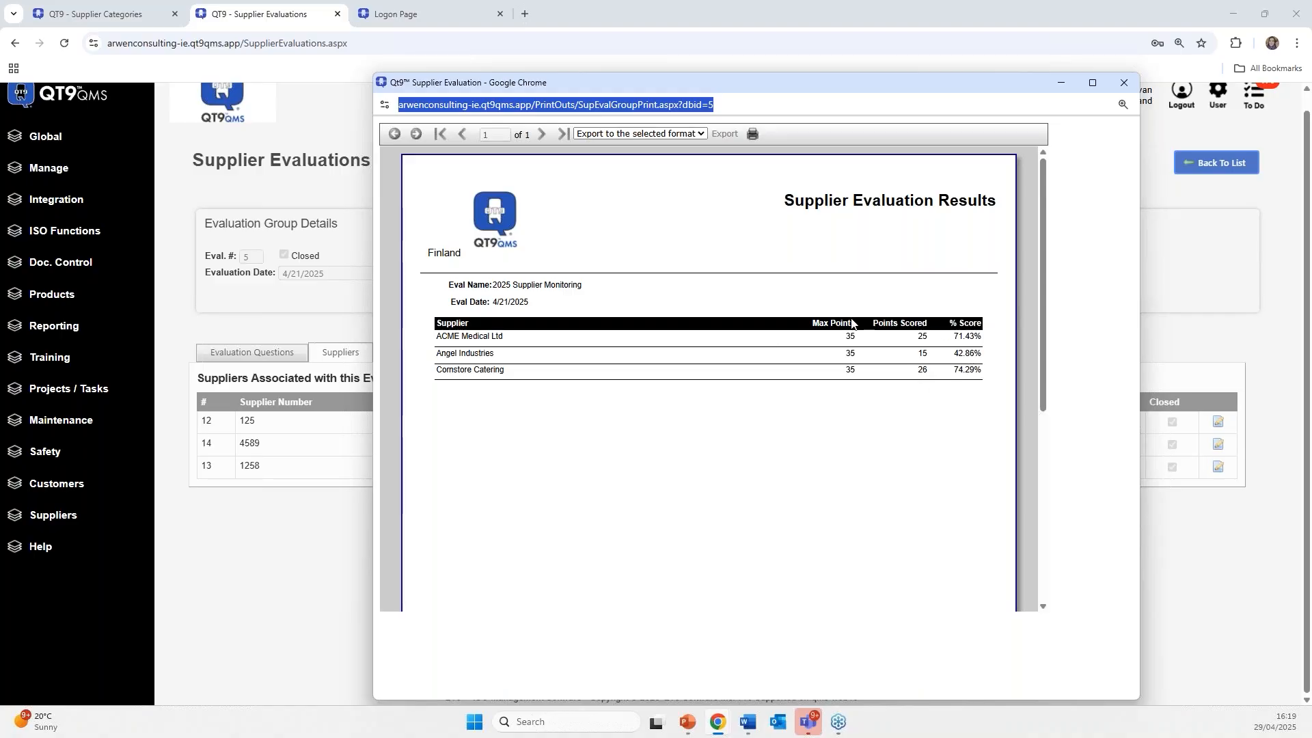
{"action": "left_click", "coordinate": [1121, 85]}
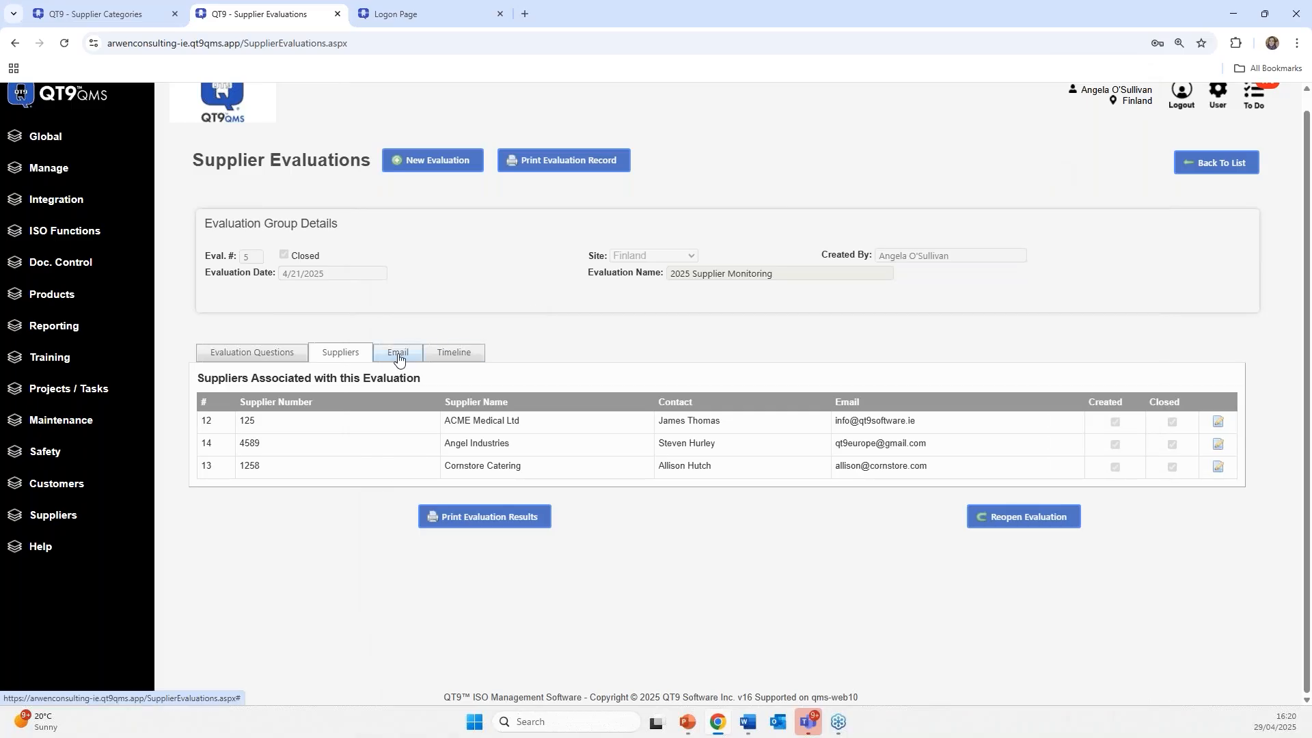
{"action": "left_click", "coordinate": [399, 359]}
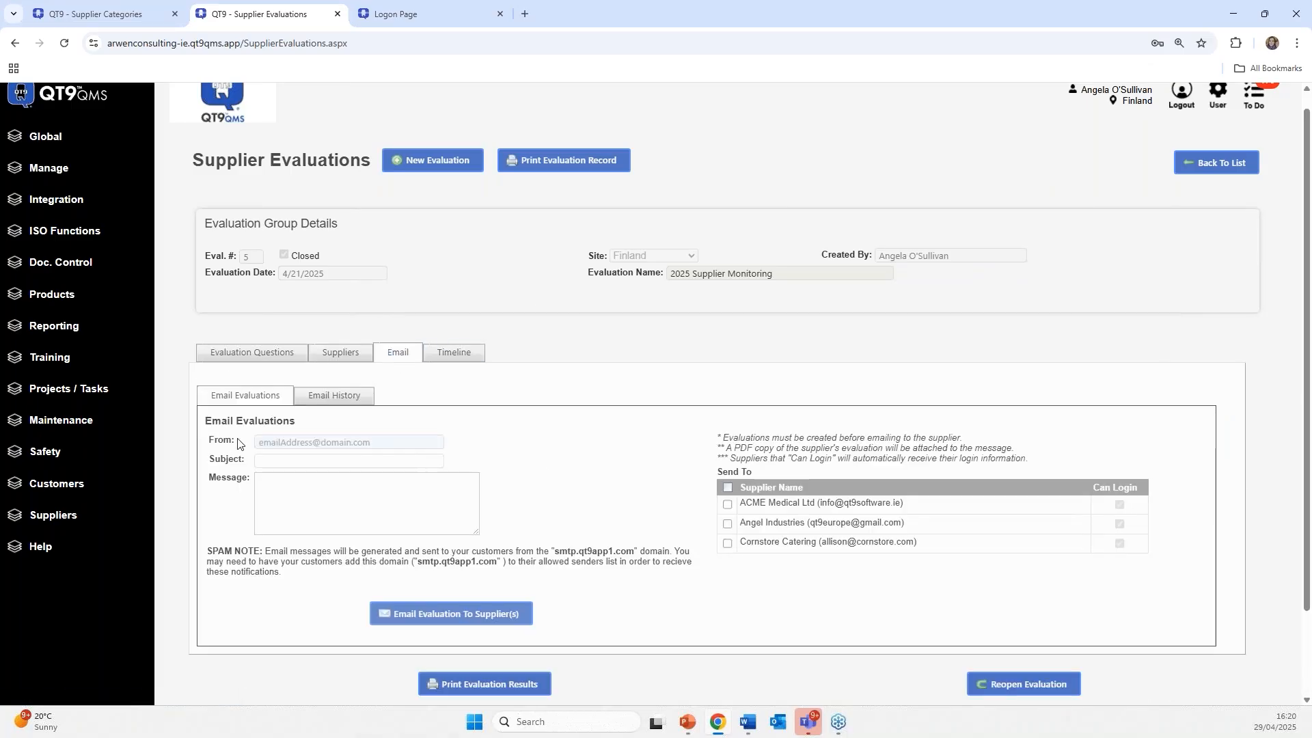
{"action": "left_click", "coordinate": [727, 503]}
{"action": "left_click", "coordinate": [728, 487]}
{"action": "left_click", "coordinate": [334, 399]}
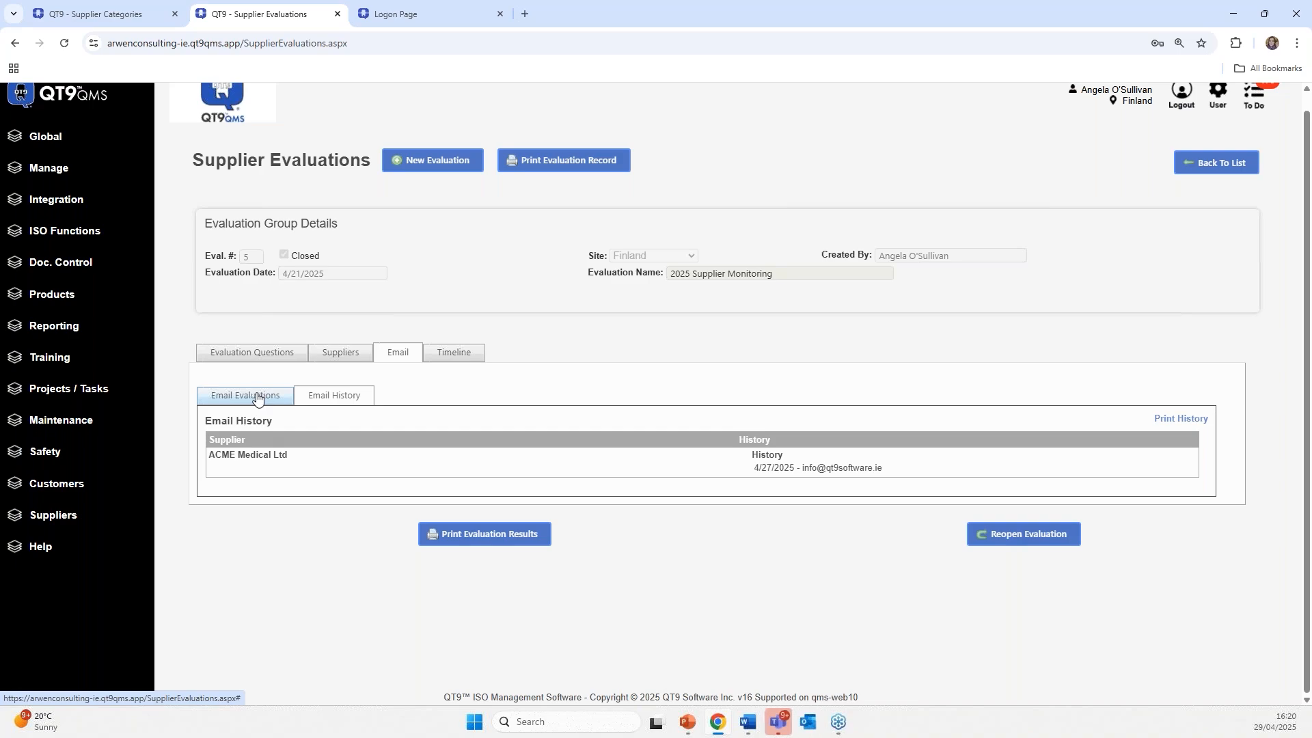
{"action": "left_click", "coordinate": [257, 396]}
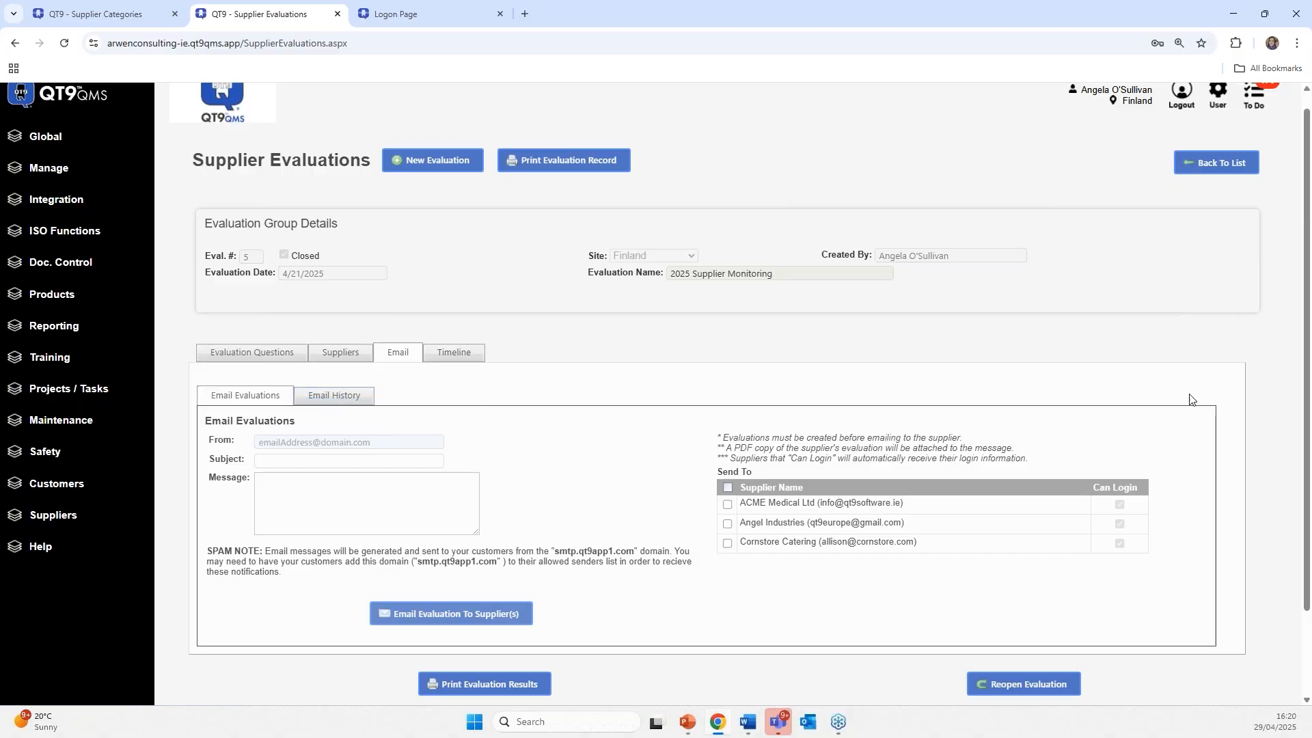
{"action": "left_click", "coordinate": [454, 352]}
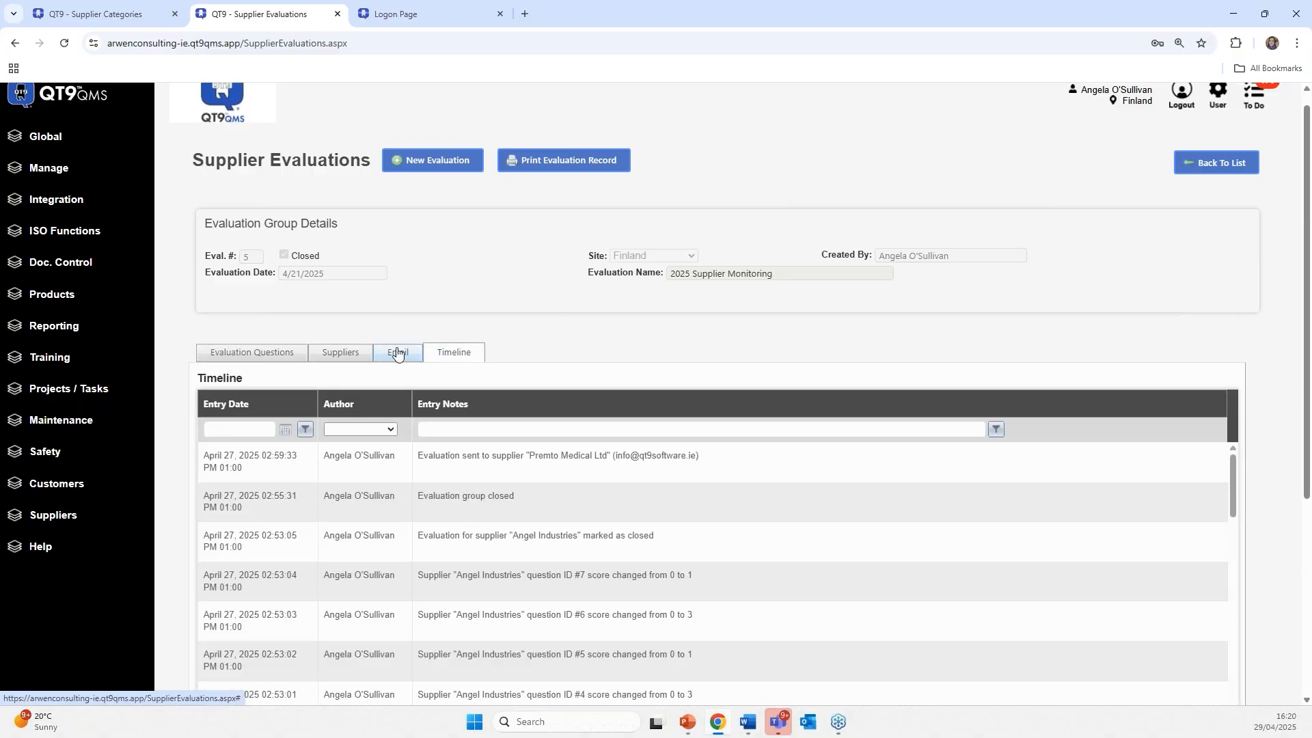
{"action": "left_click", "coordinate": [347, 356]}
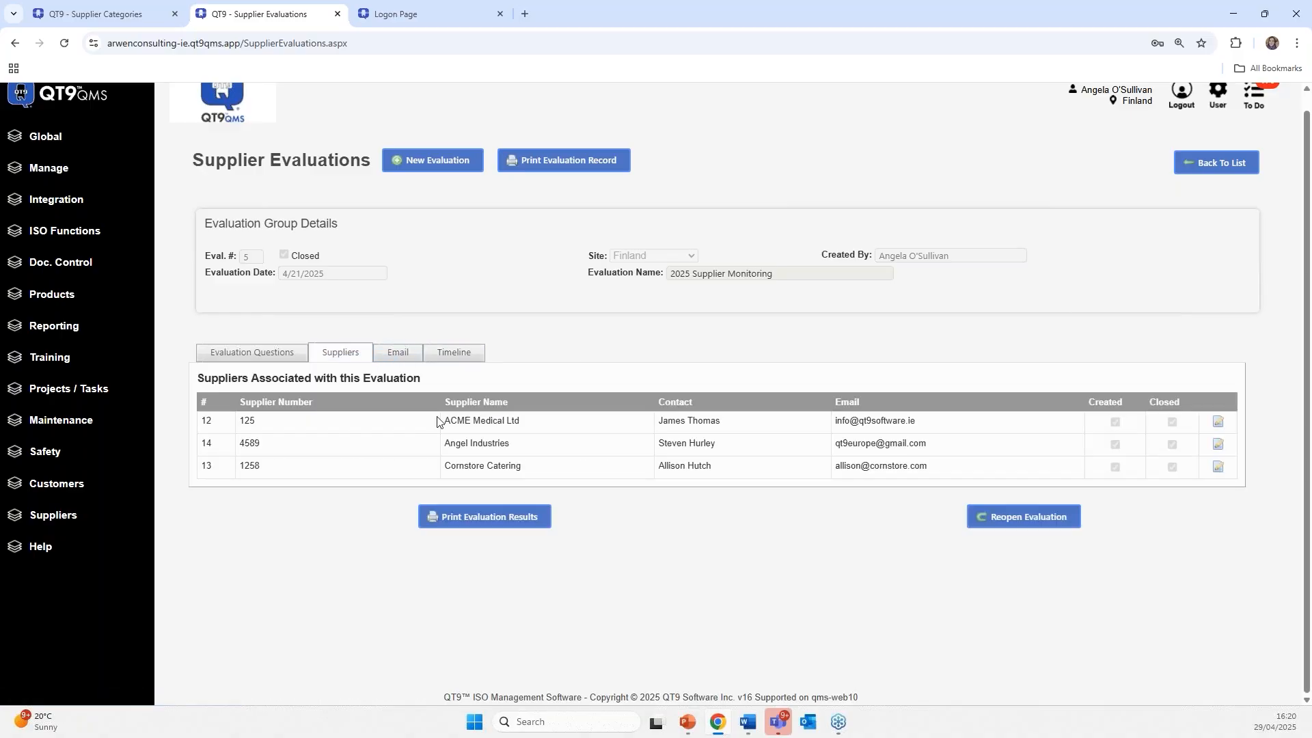
{"action": "scroll", "coordinate": [437, 418], "scroll_direction": "up", "scroll_amount": 1}
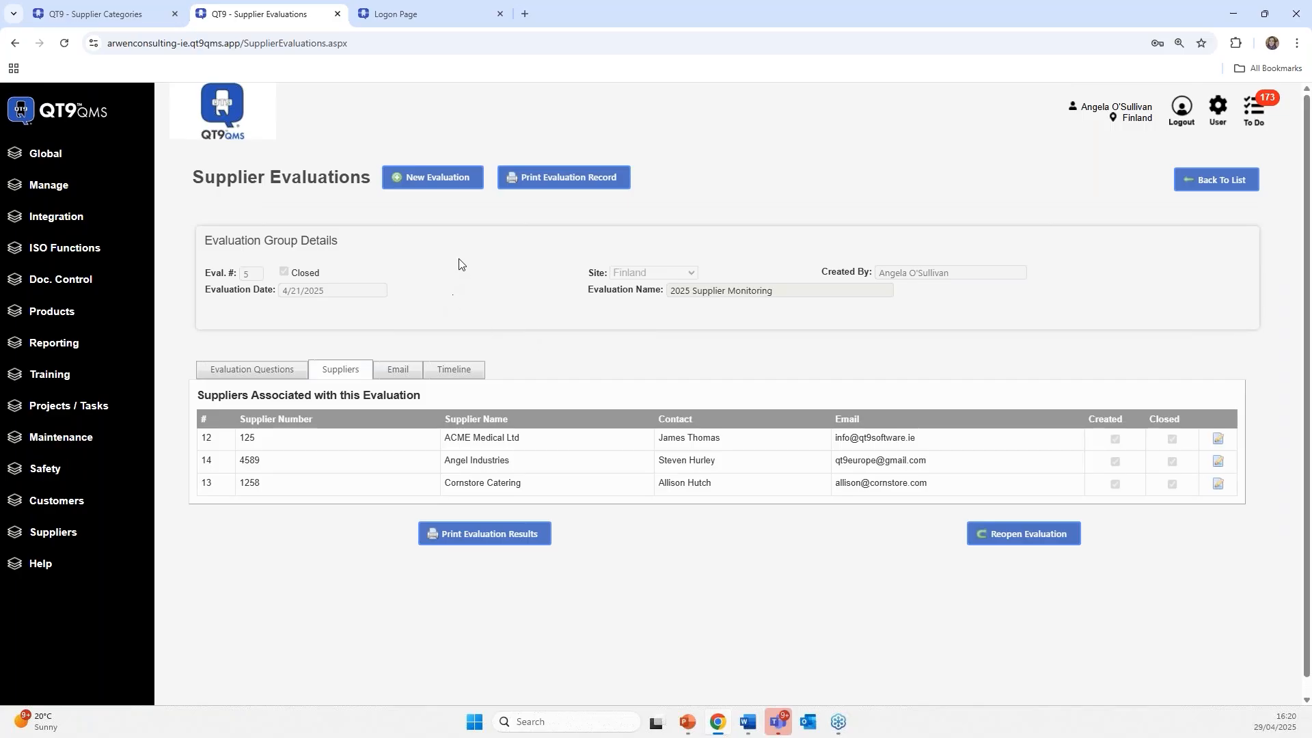
- Create the evaluation '2025 Evaluation of Equipment Suppliers' dated 04/30/2025
{"action": "left_click", "coordinate": [430, 181]}
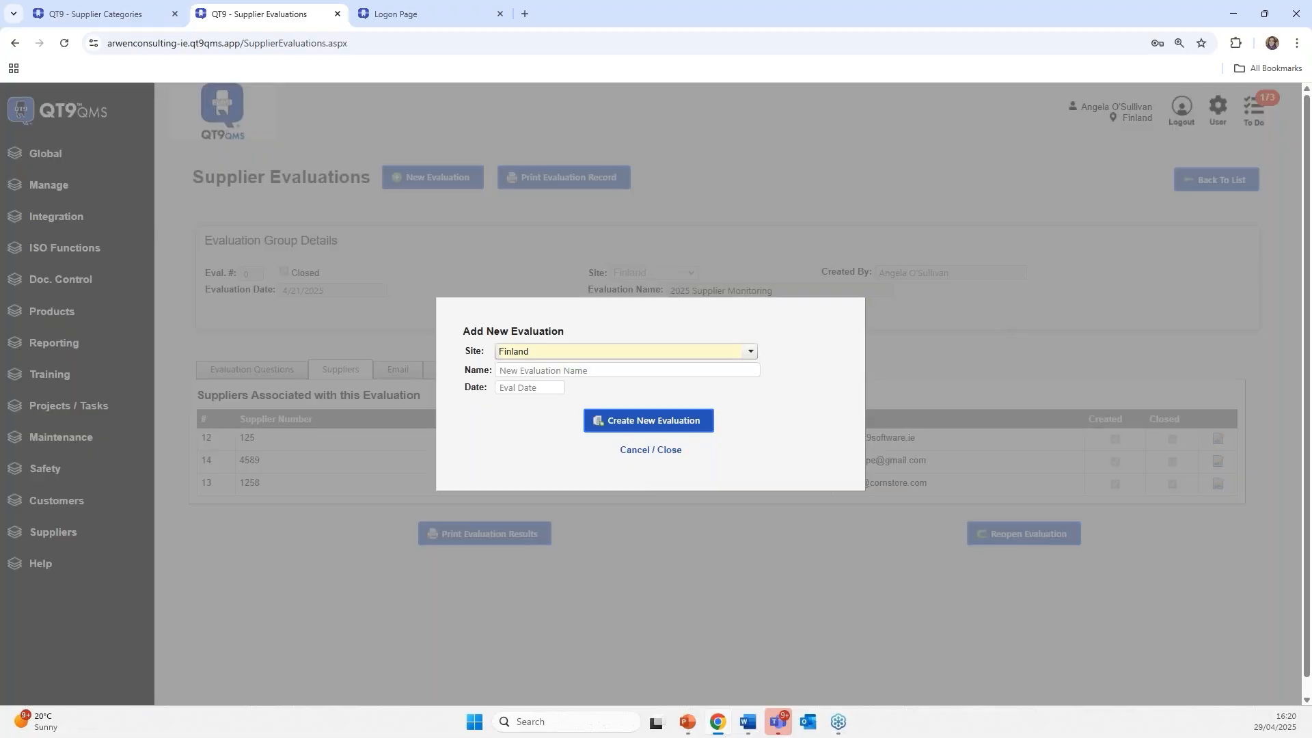
{"action": "key", "text": "alt+Tab"}
{"action": "left_click", "coordinate": [547, 370]}
{"action": "right_click", "coordinate": [554, 373]}
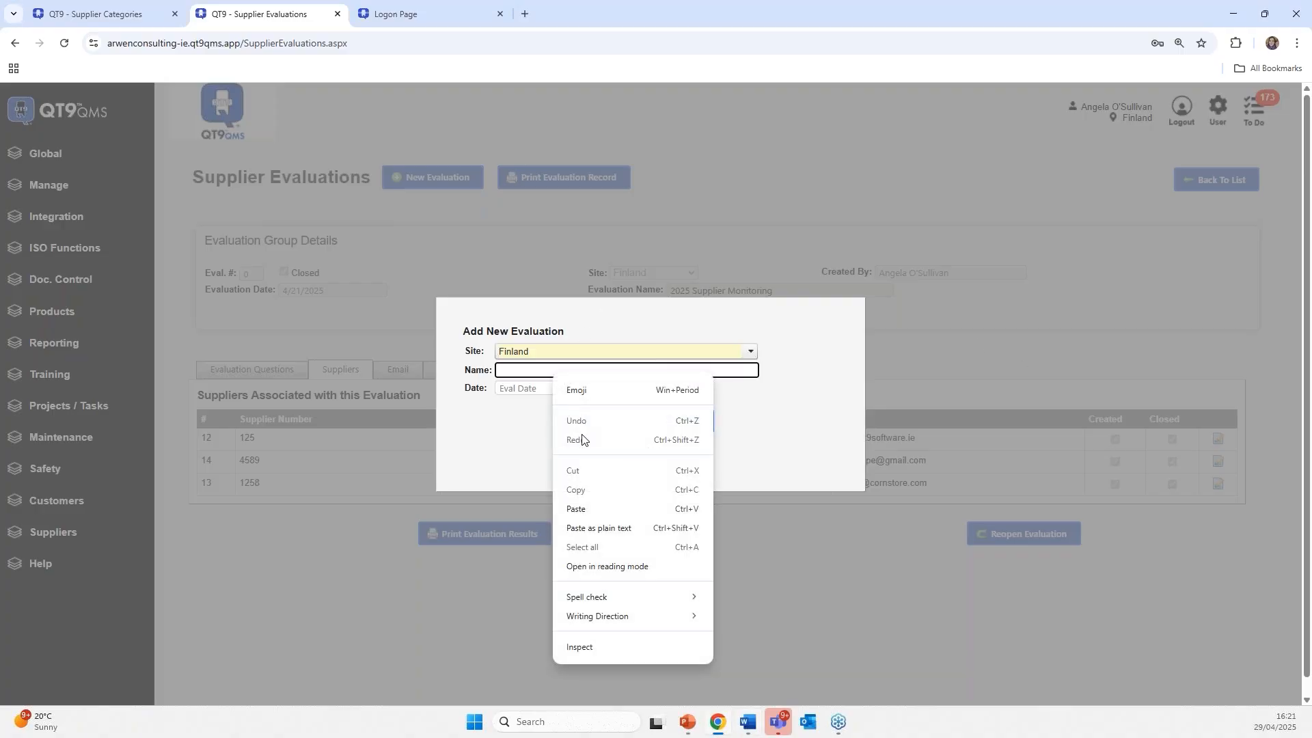
{"action": "left_click", "coordinate": [587, 507]}
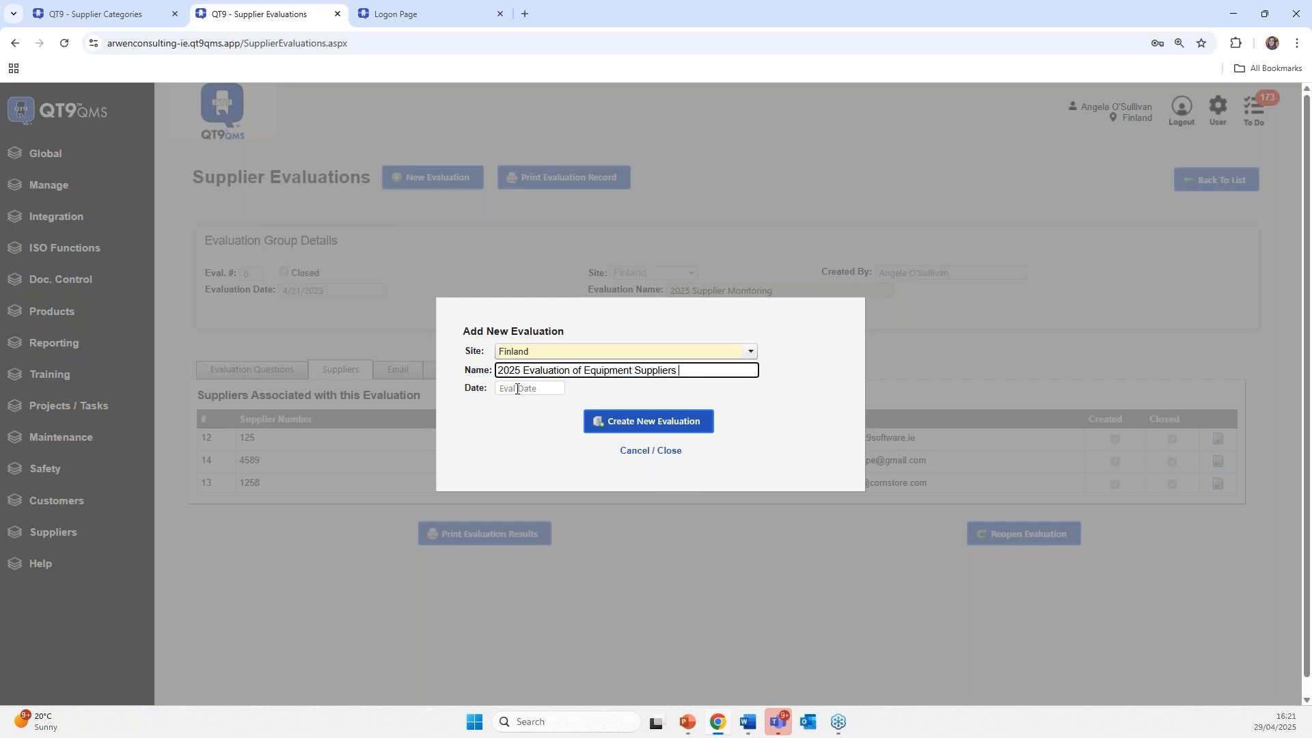
{"action": "left_click", "coordinate": [517, 389]}
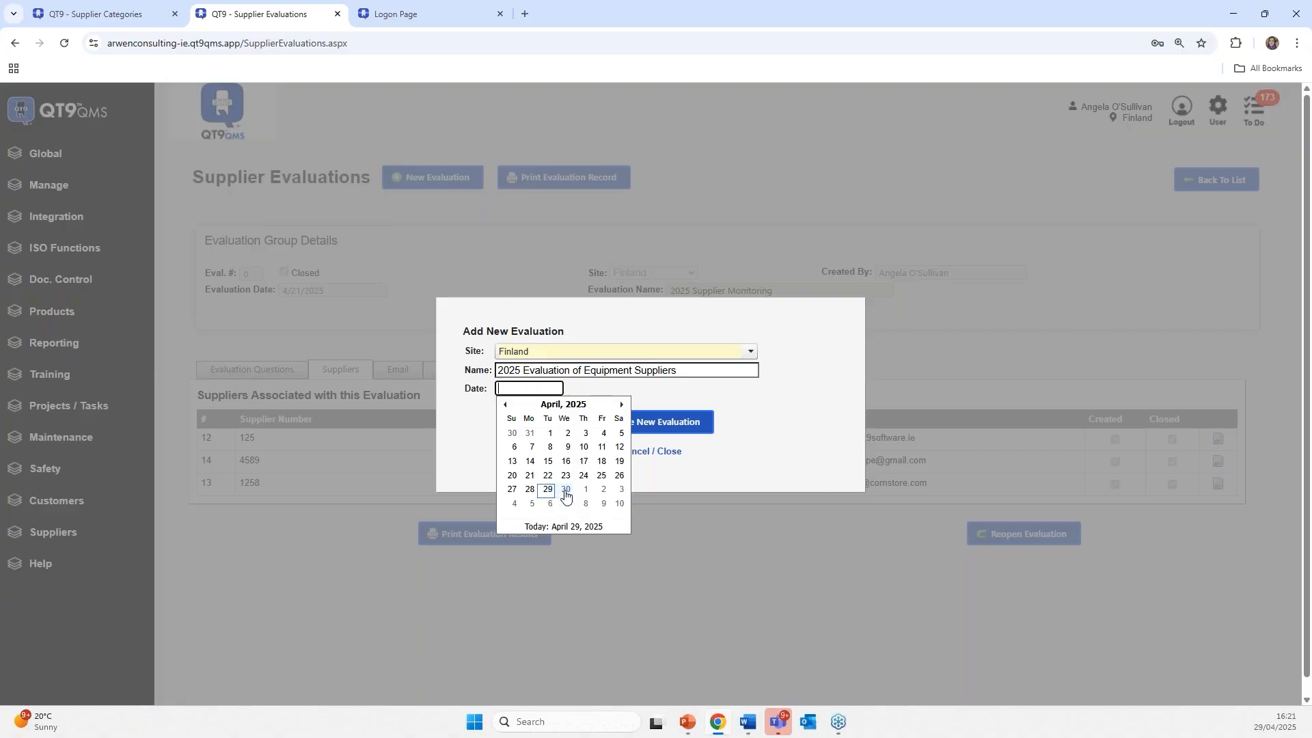
{"action": "left_click", "coordinate": [565, 489]}
{"action": "left_click", "coordinate": [608, 423]}
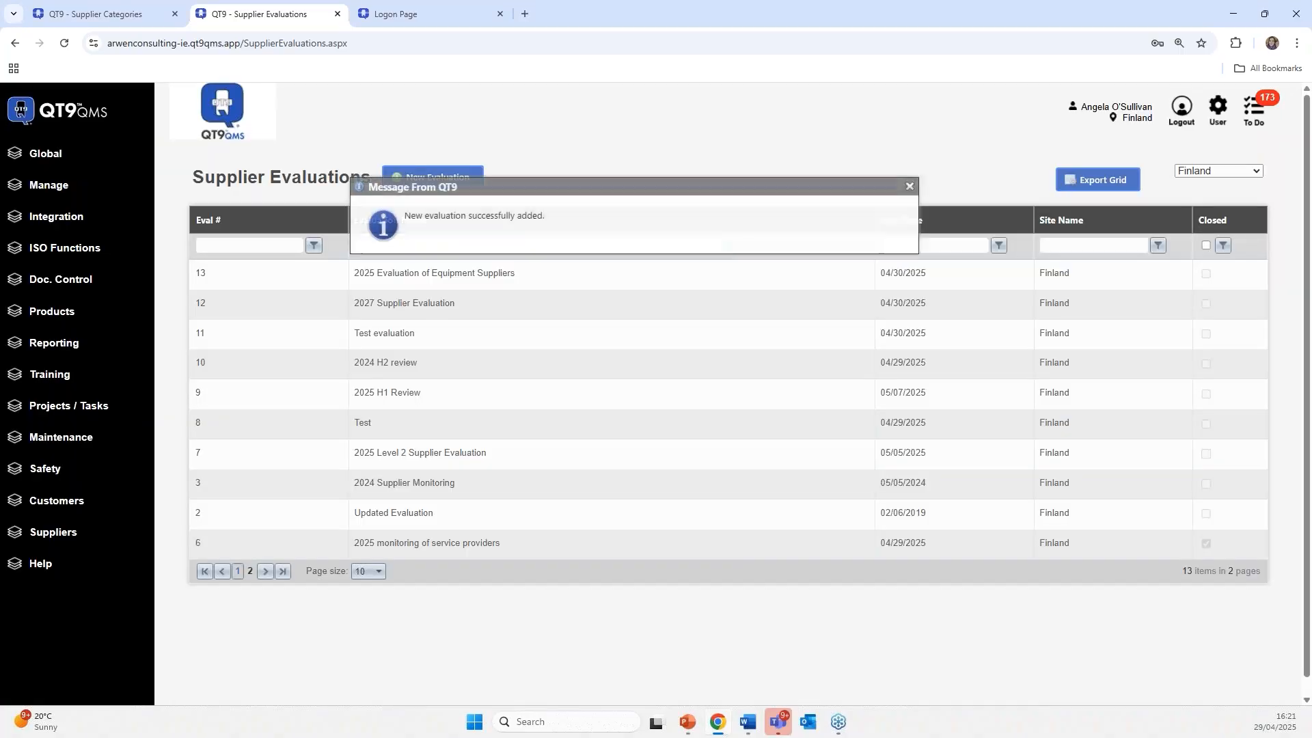
- Open Eval 13 from the evaluations grid, dismissing the success and assign-questions messages
{"action": "left_click", "coordinate": [943, 186]}
{"action": "left_click", "coordinate": [536, 281]}
{"action": "left_click", "coordinate": [317, 300]}
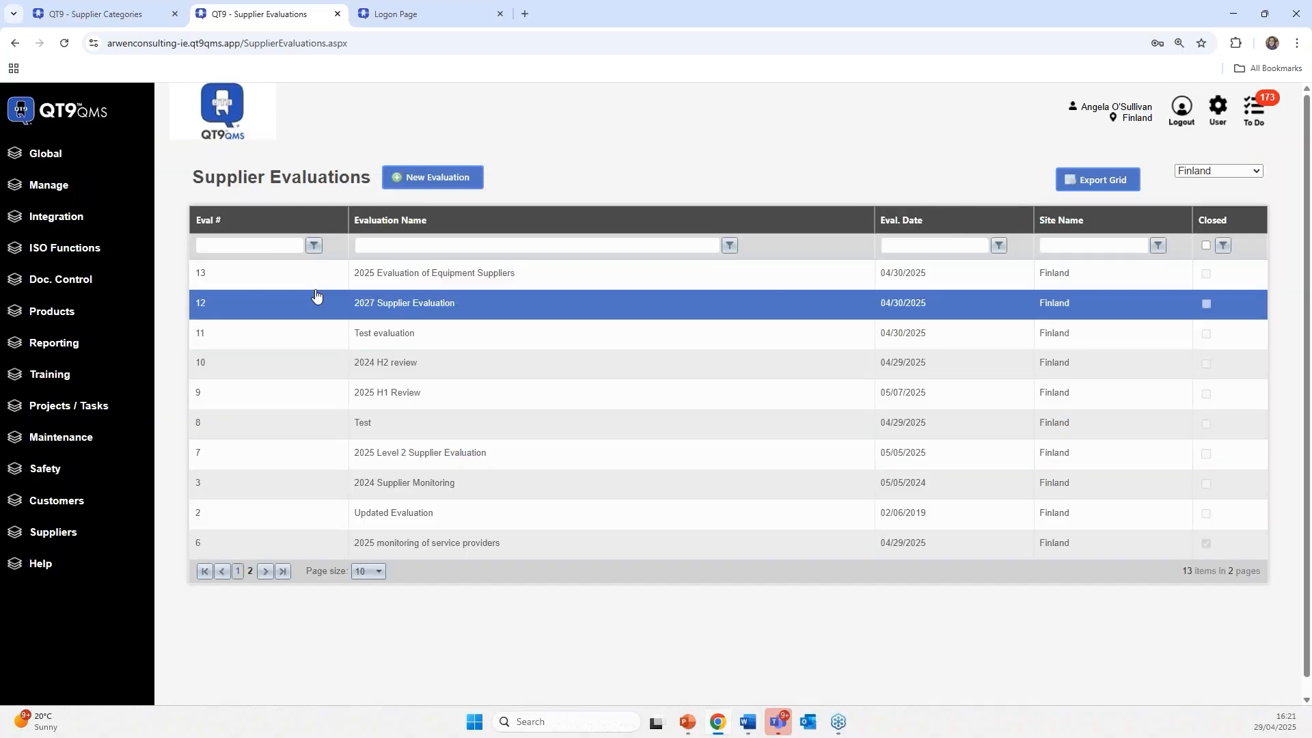
{"action": "left_click", "coordinate": [322, 283]}
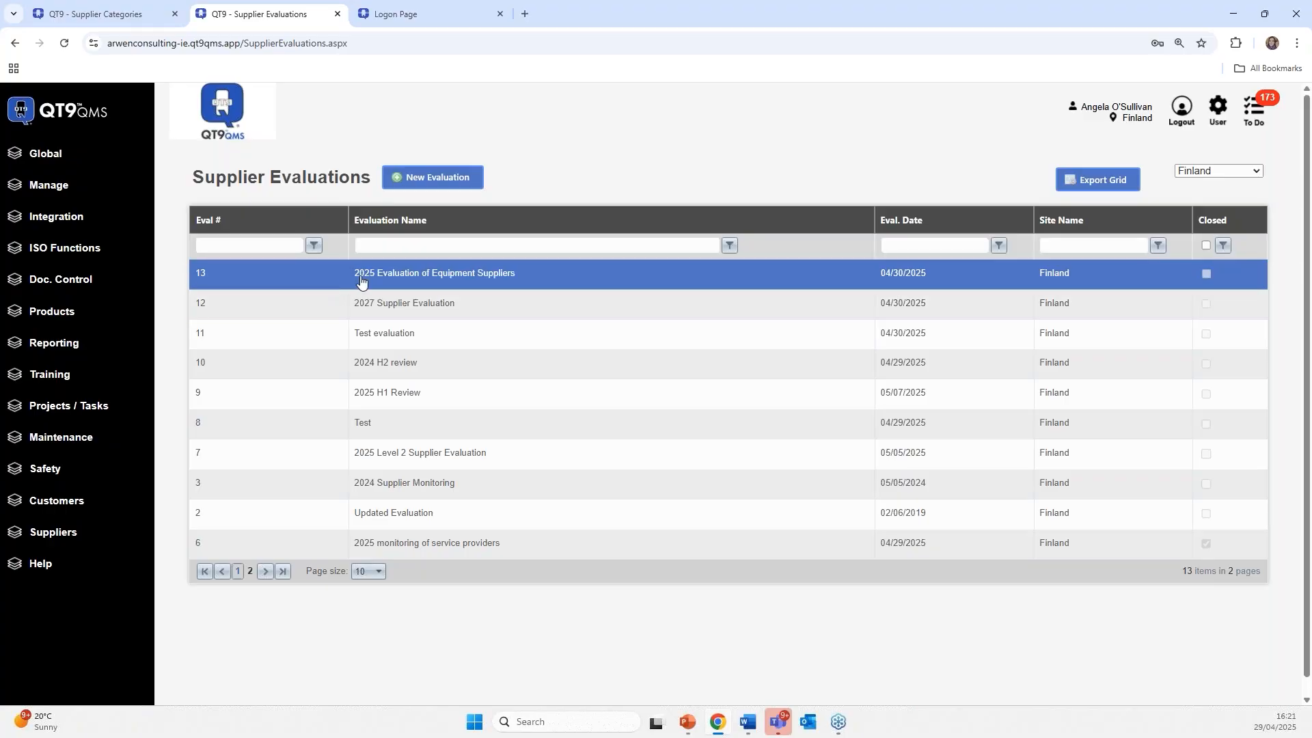
{"action": "double_click", "coordinate": [362, 282]}
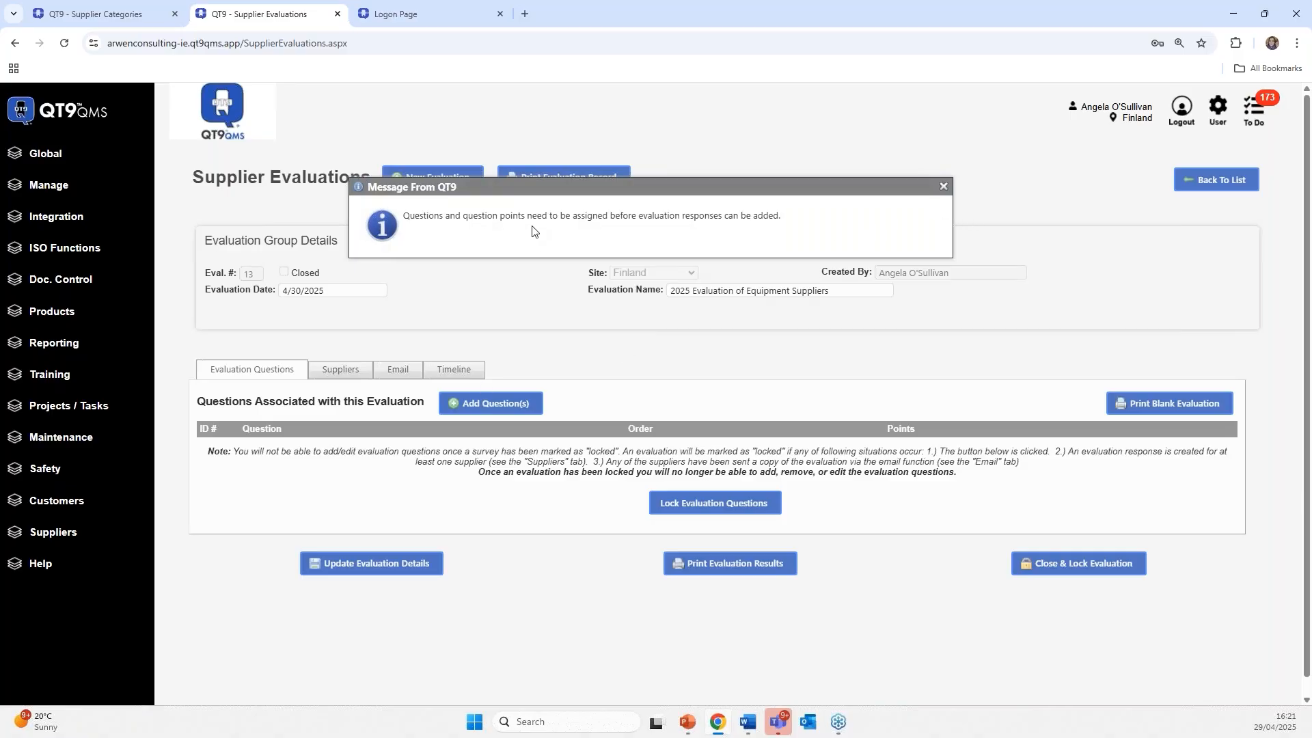
{"action": "left_click", "coordinate": [943, 187]}
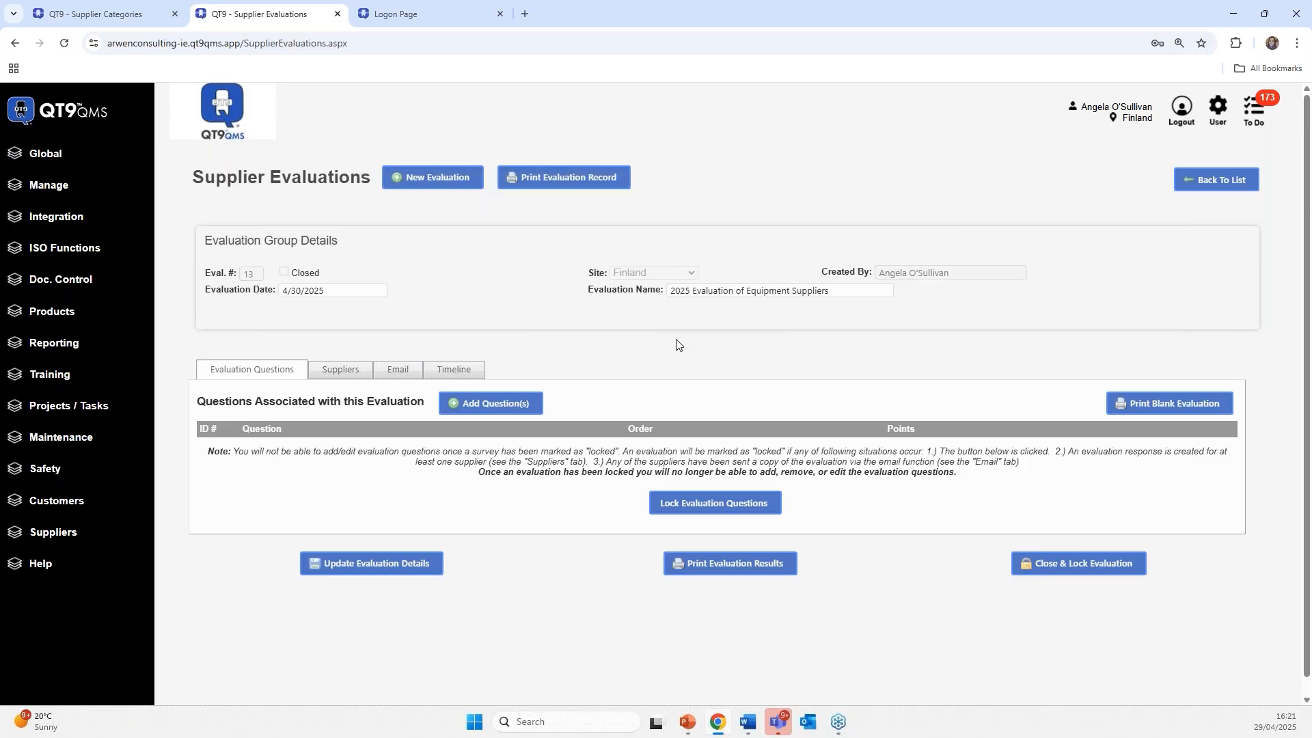
- Add the 5-point audit-openness, cost-competitiveness and customer-service questions from the question list
{"action": "left_click", "coordinate": [468, 408]}
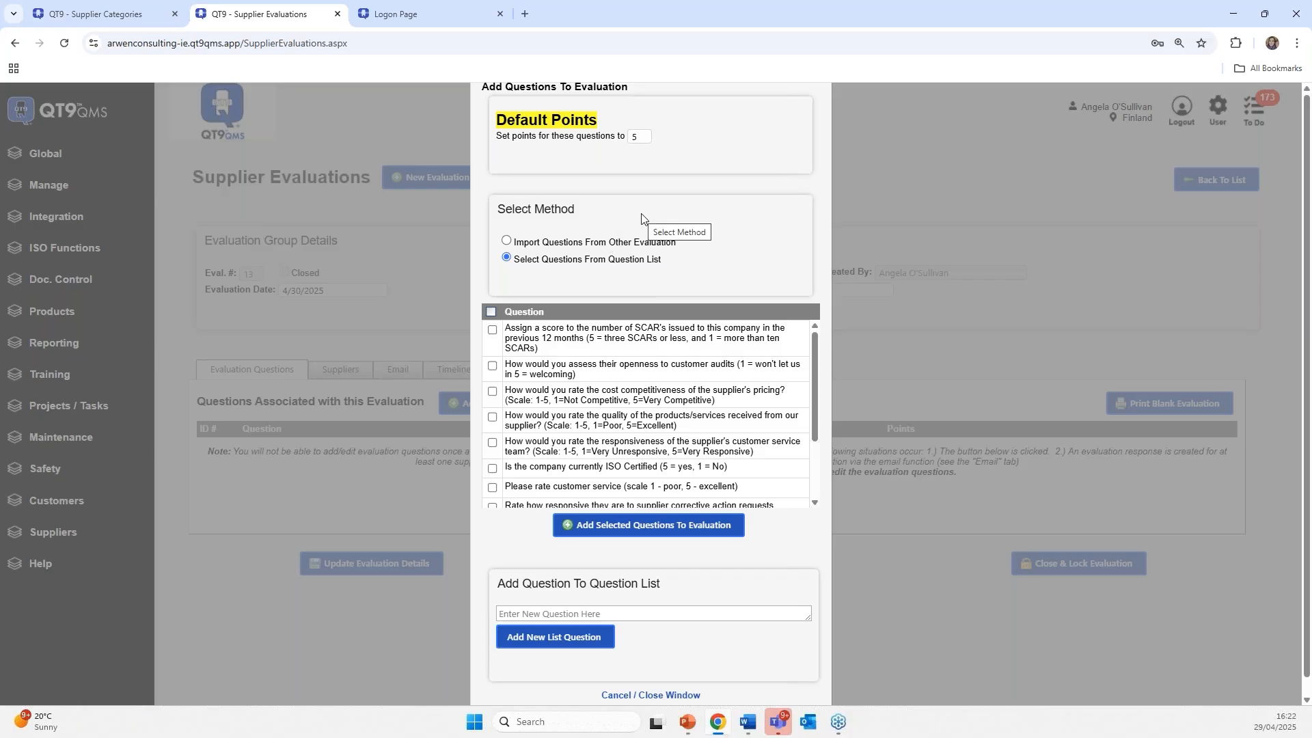
{"action": "key", "text": "alt+Tab"}
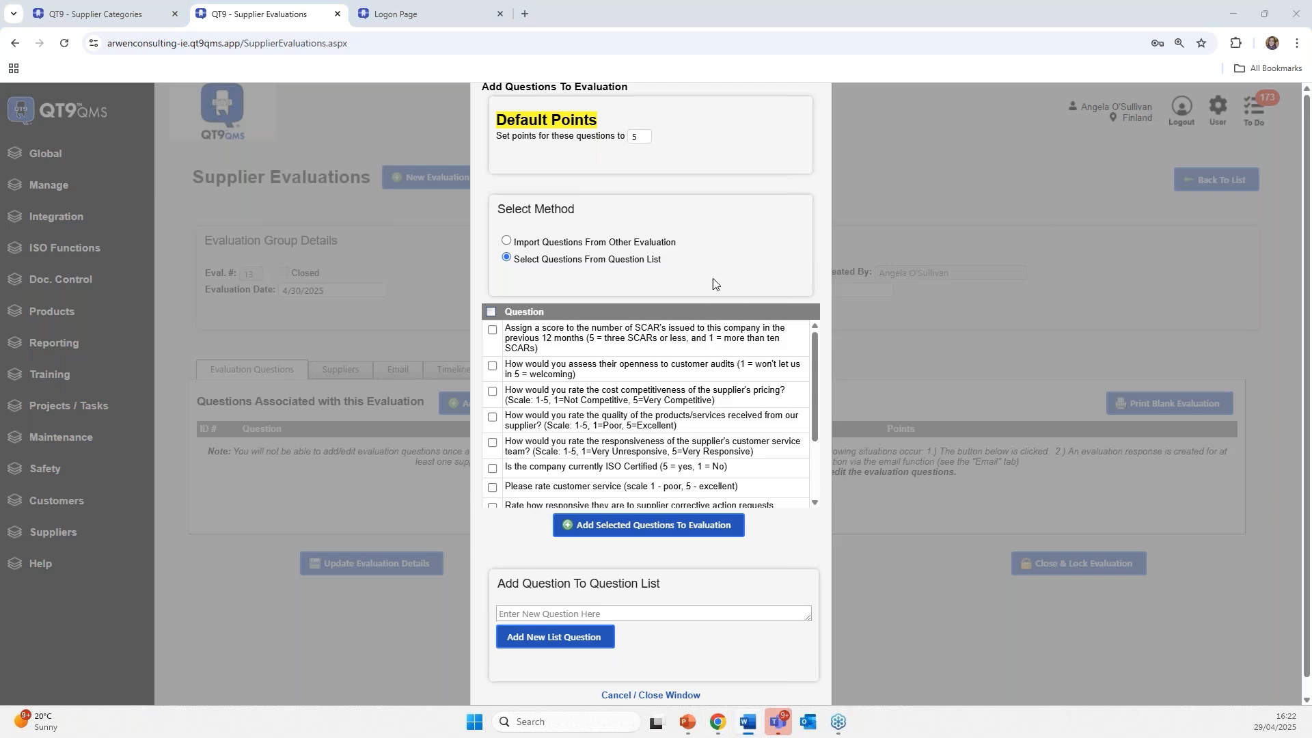
{"action": "left_click", "coordinate": [506, 241]}
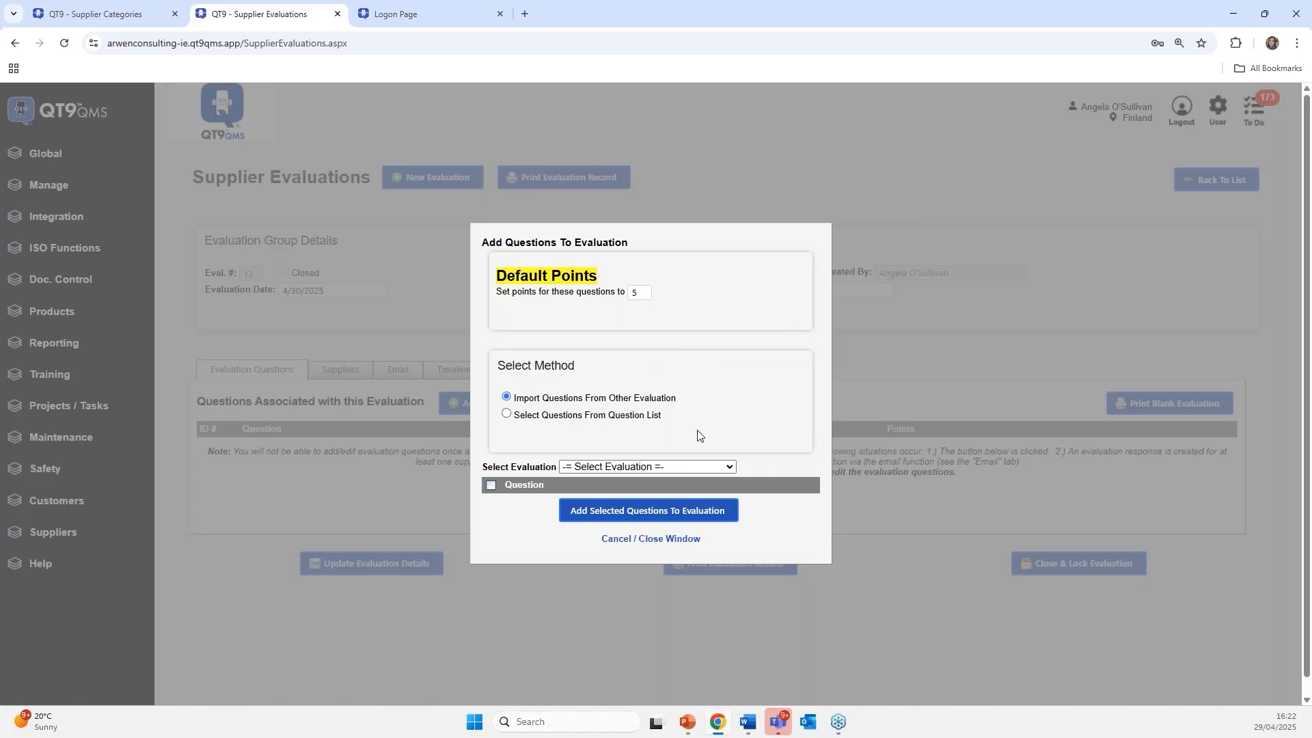
{"action": "left_click", "coordinate": [660, 468]}
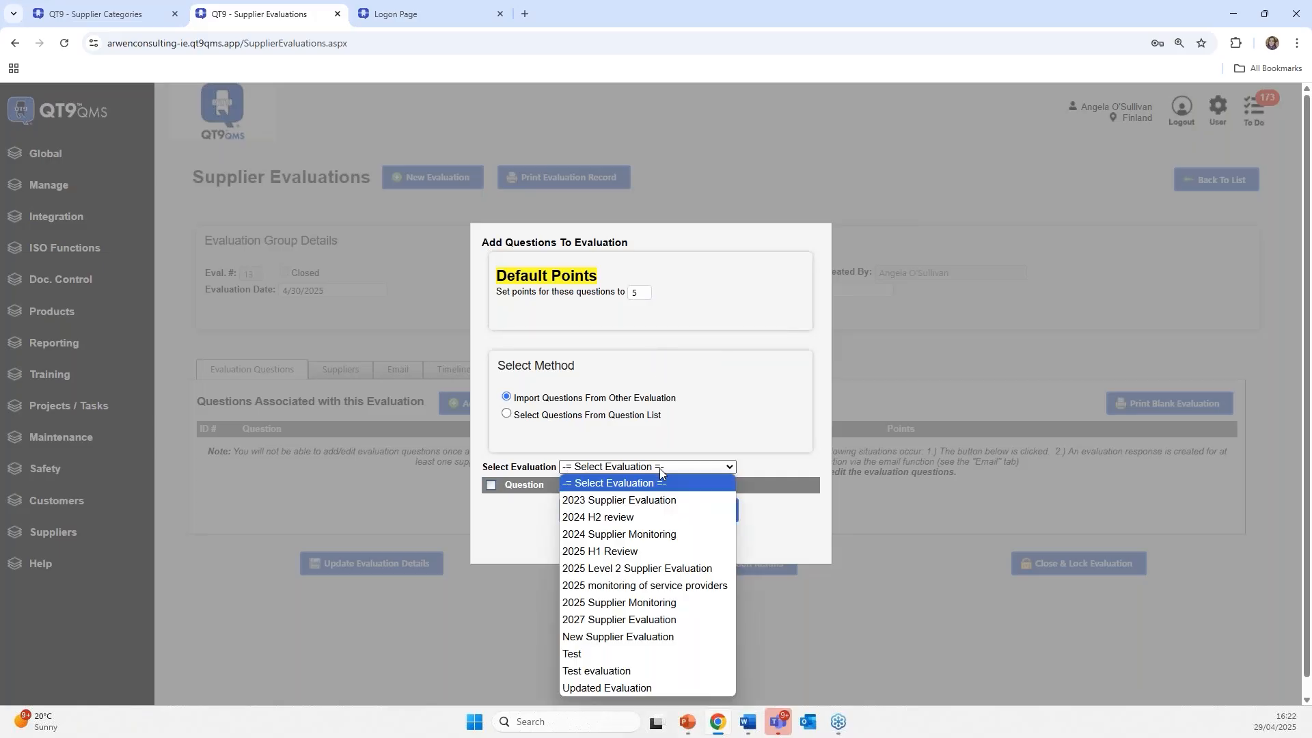
{"action": "left_click", "coordinate": [809, 466]}
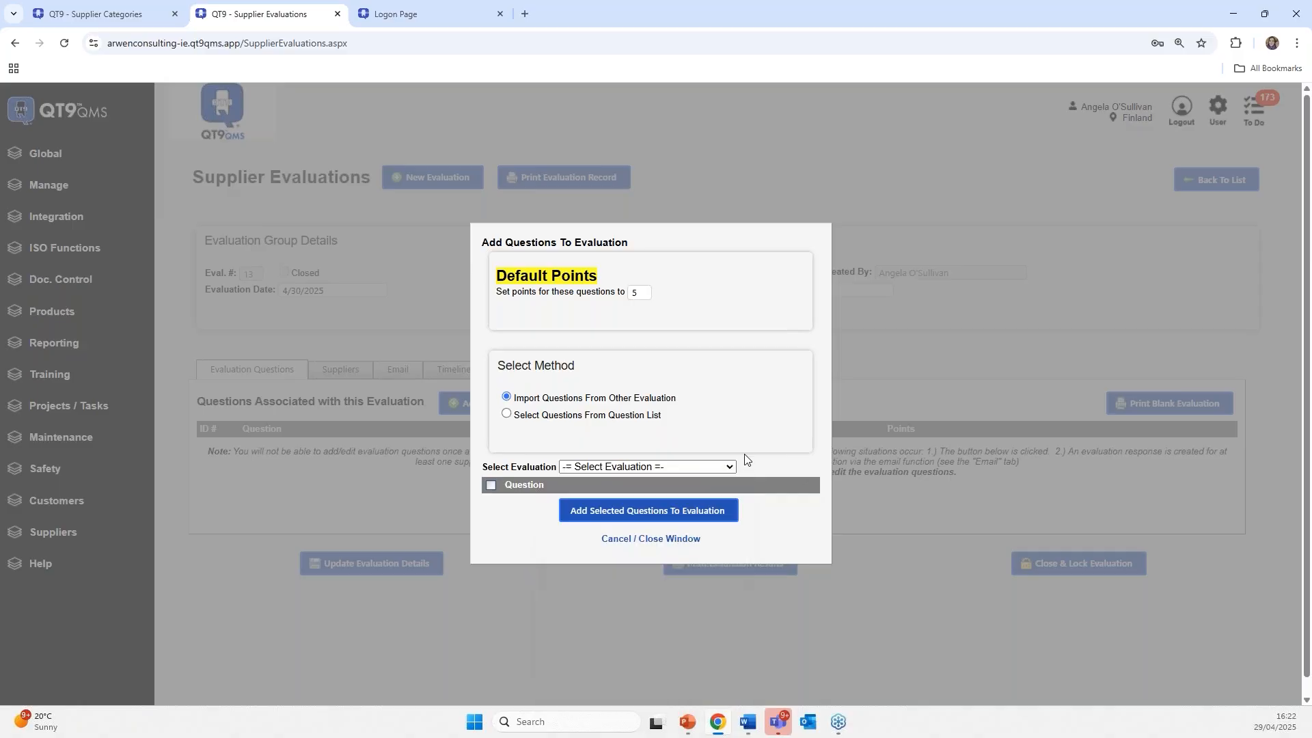
{"action": "left_click", "coordinate": [506, 414]}
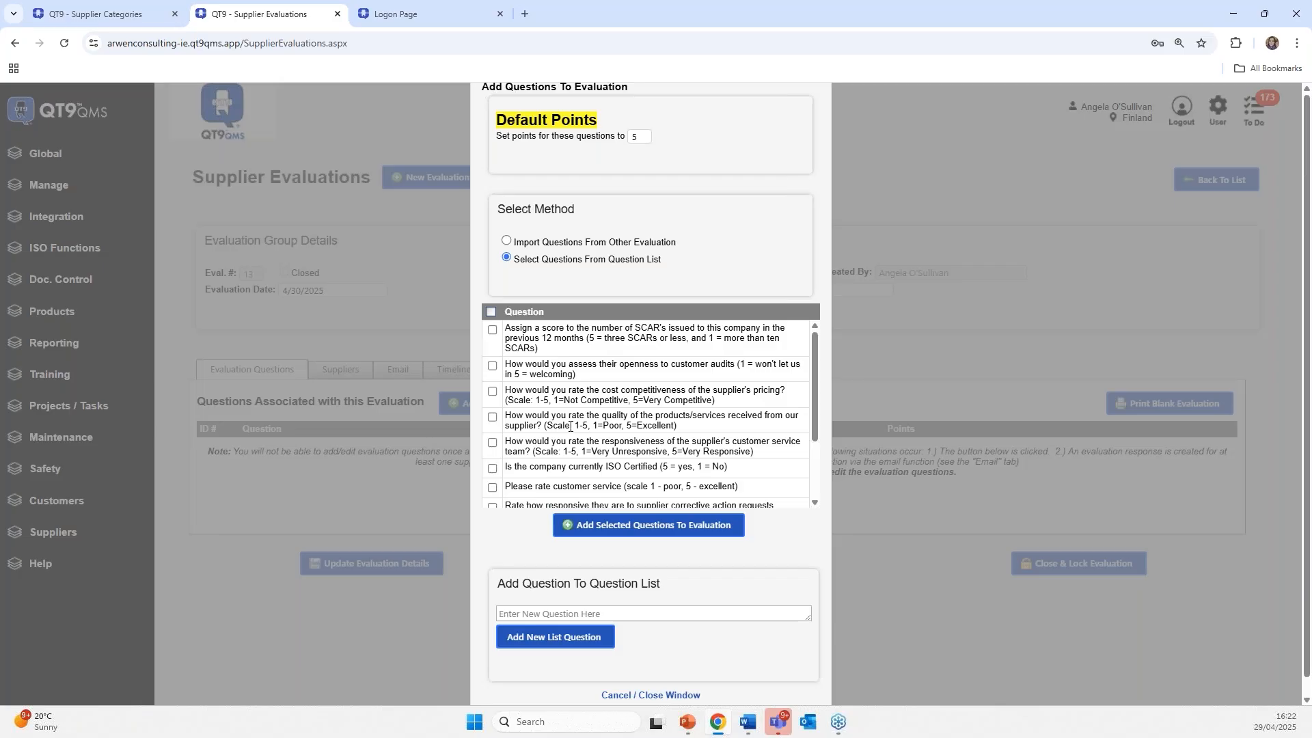
{"action": "left_click", "coordinate": [492, 368]}
{"action": "left_click", "coordinate": [493, 393]}
{"action": "left_click", "coordinate": [703, 527]}
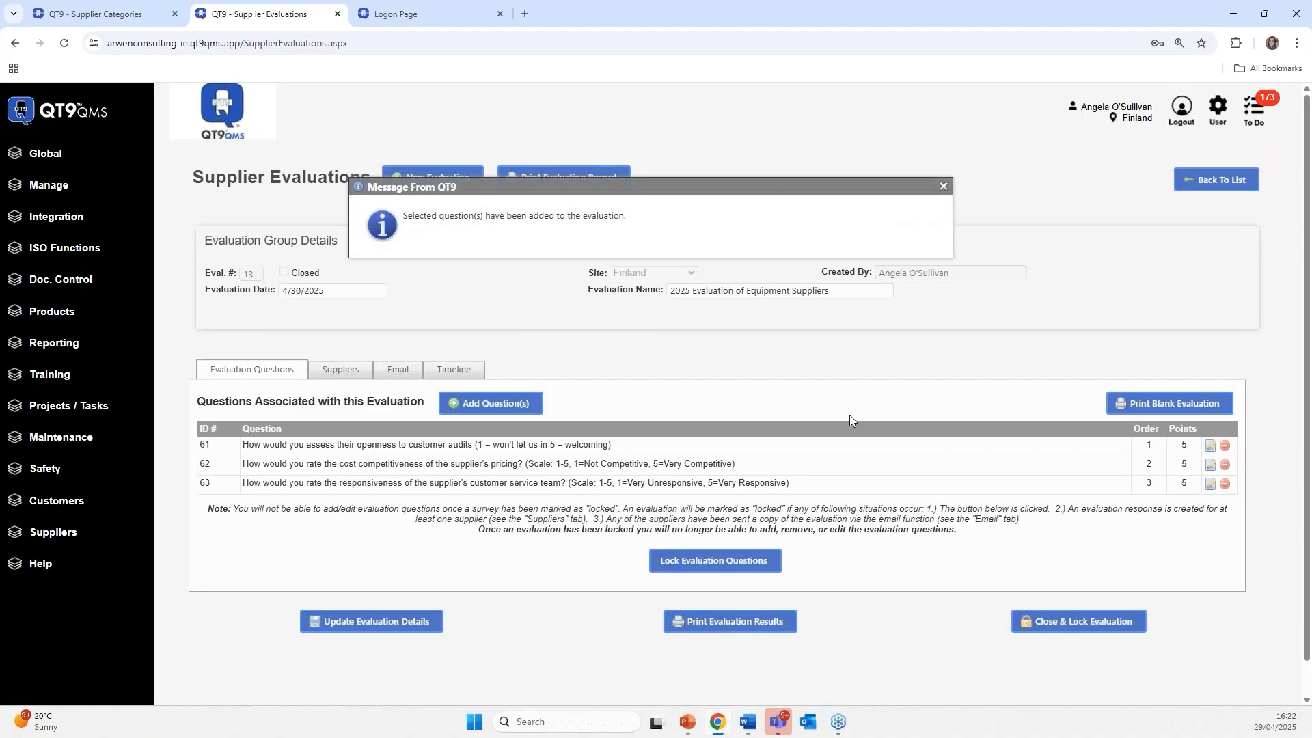
- Create a new delivery-performance rating question and add it as the fourth question
{"action": "left_click", "coordinate": [481, 408]}
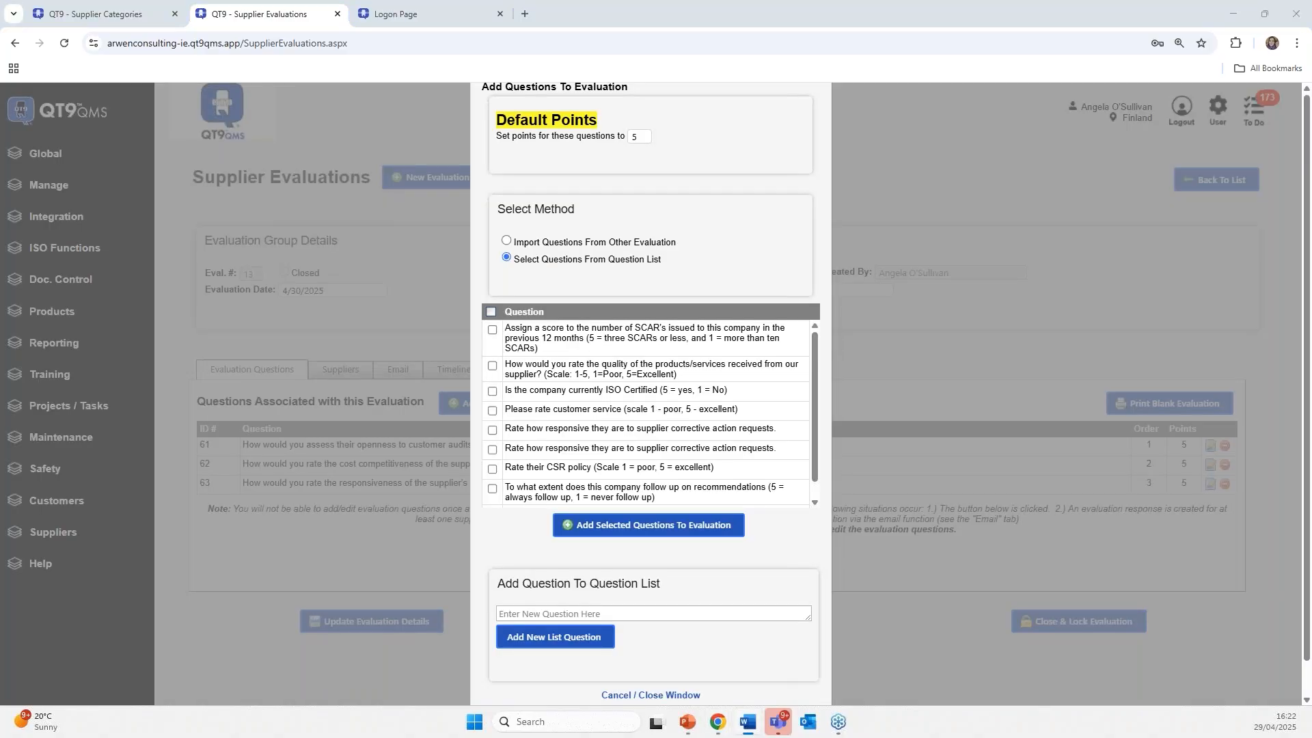
{"action": "left_click", "coordinate": [514, 614]}
{"action": "right_click", "coordinate": [515, 612]}
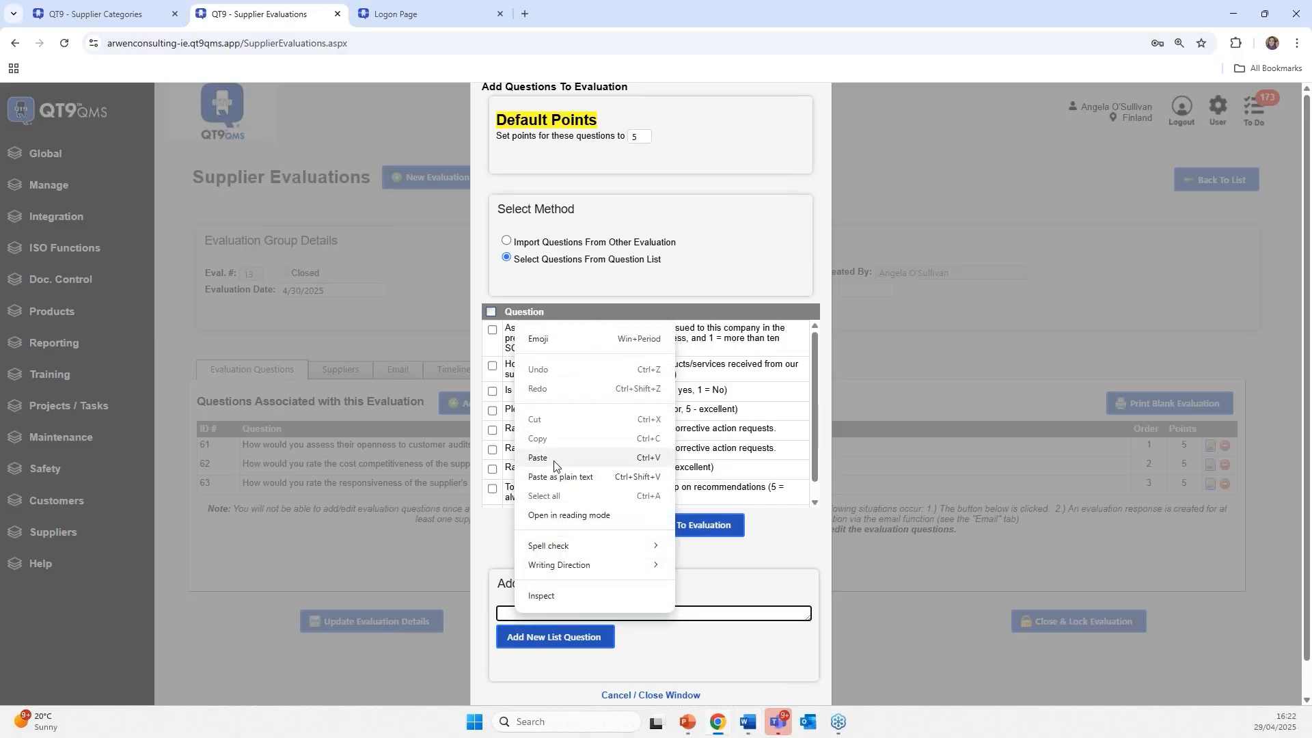
{"action": "left_click", "coordinate": [557, 465]}
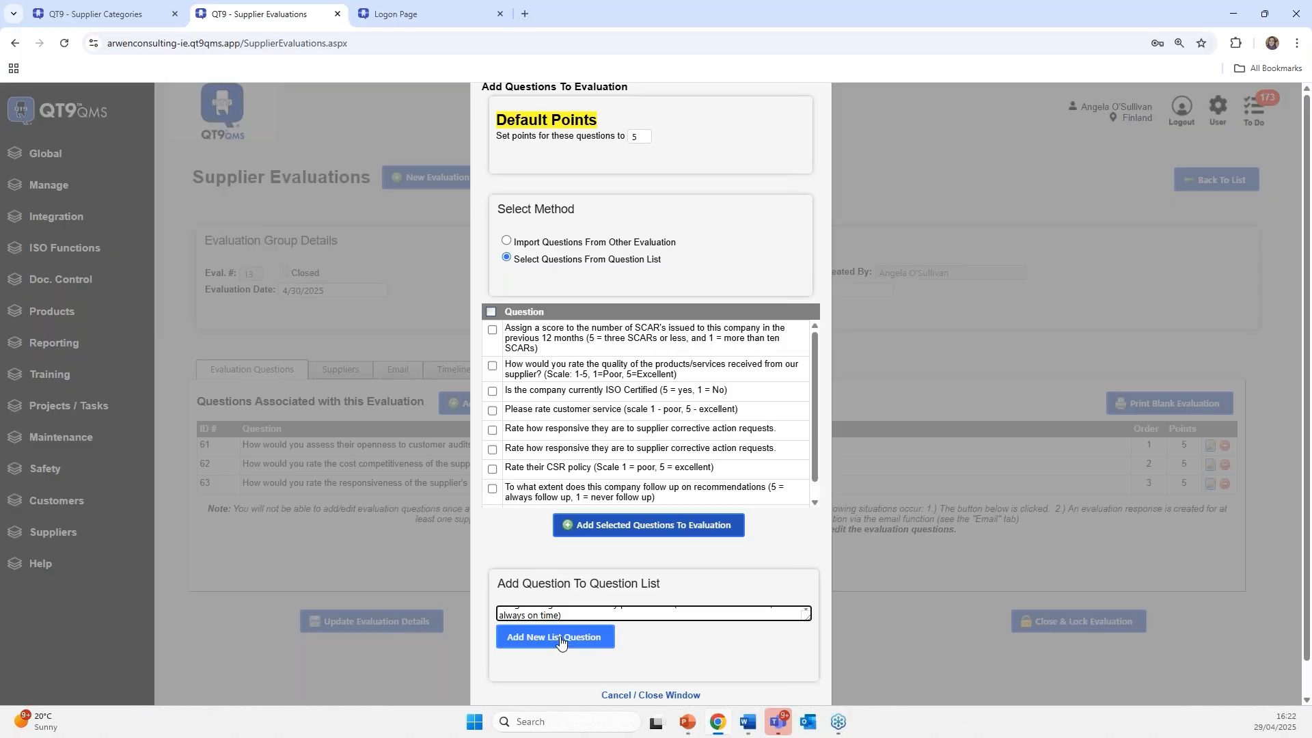
{"action": "left_click", "coordinate": [592, 637]}
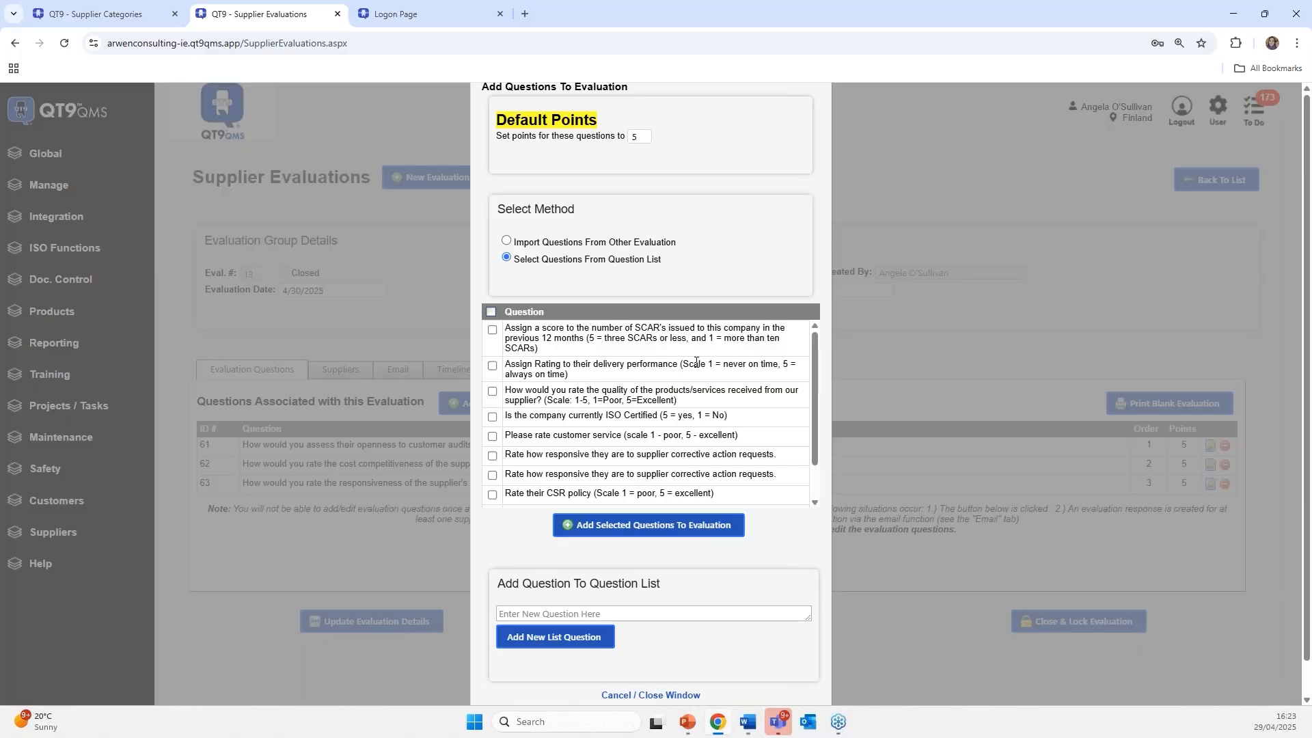
{"action": "left_click", "coordinate": [493, 367]}
{"action": "left_click", "coordinate": [593, 530]}
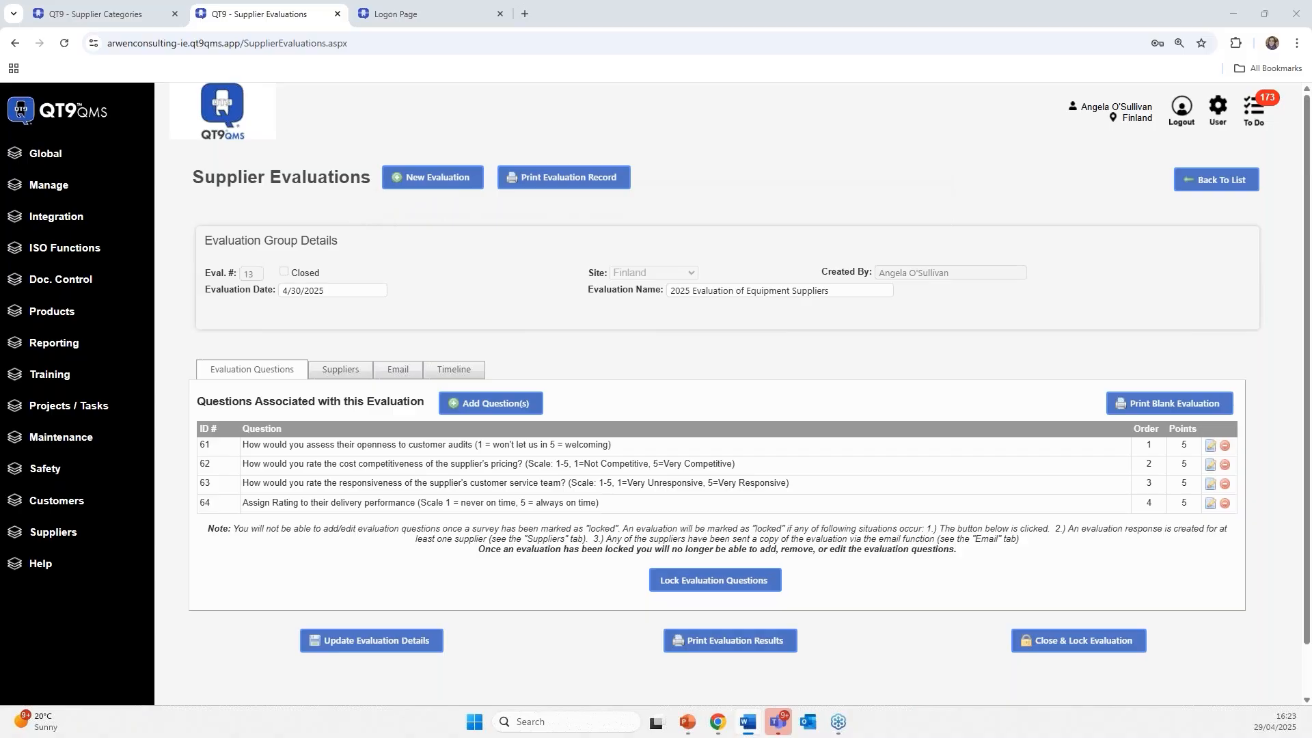
- Assign Angel Medical to the evaluation and request creation of its evaluation response
{"action": "left_click", "coordinate": [328, 374]}
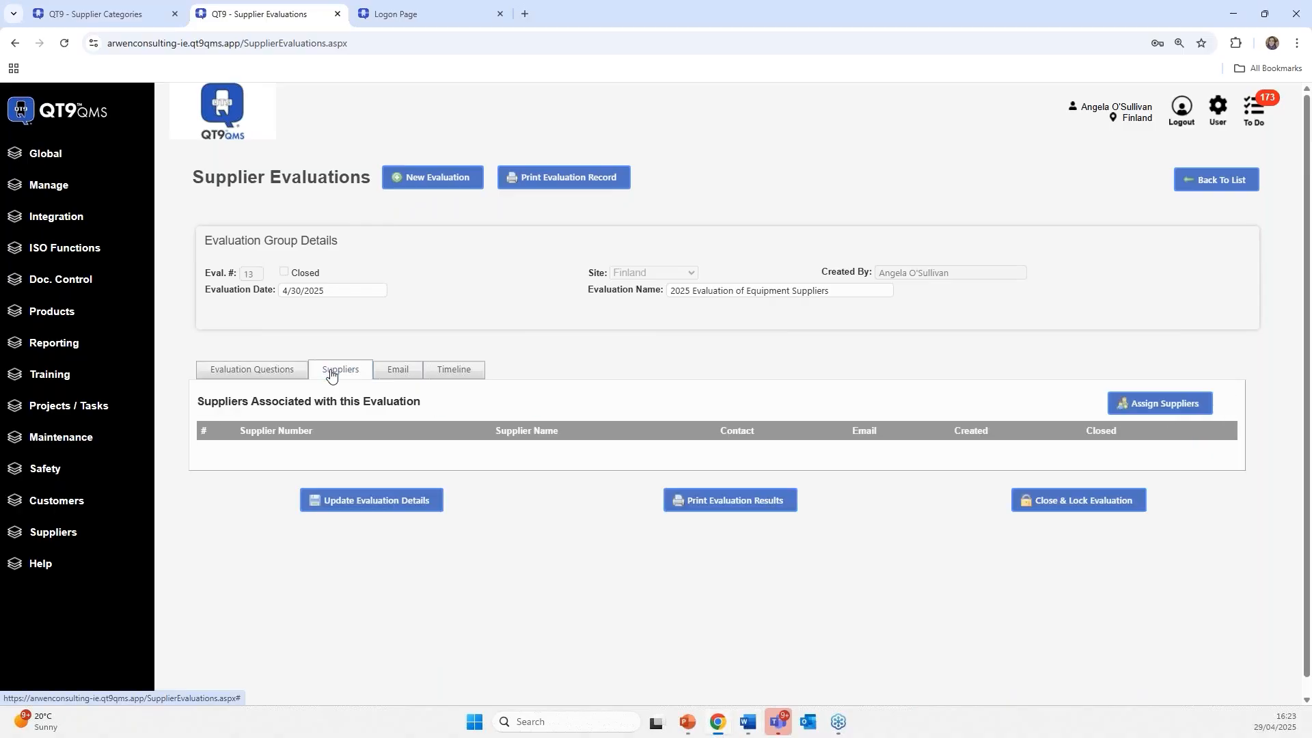
{"action": "left_click", "coordinate": [1152, 404]}
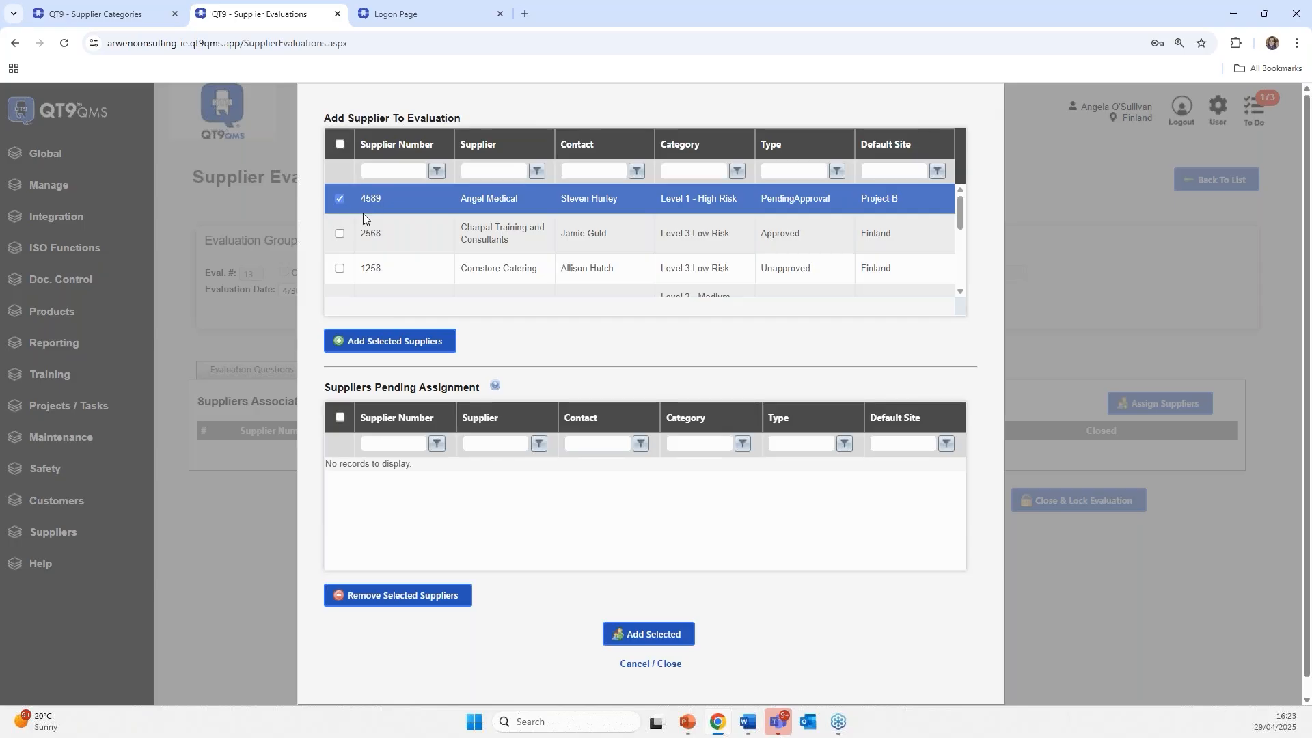
{"action": "left_click", "coordinate": [352, 342]}
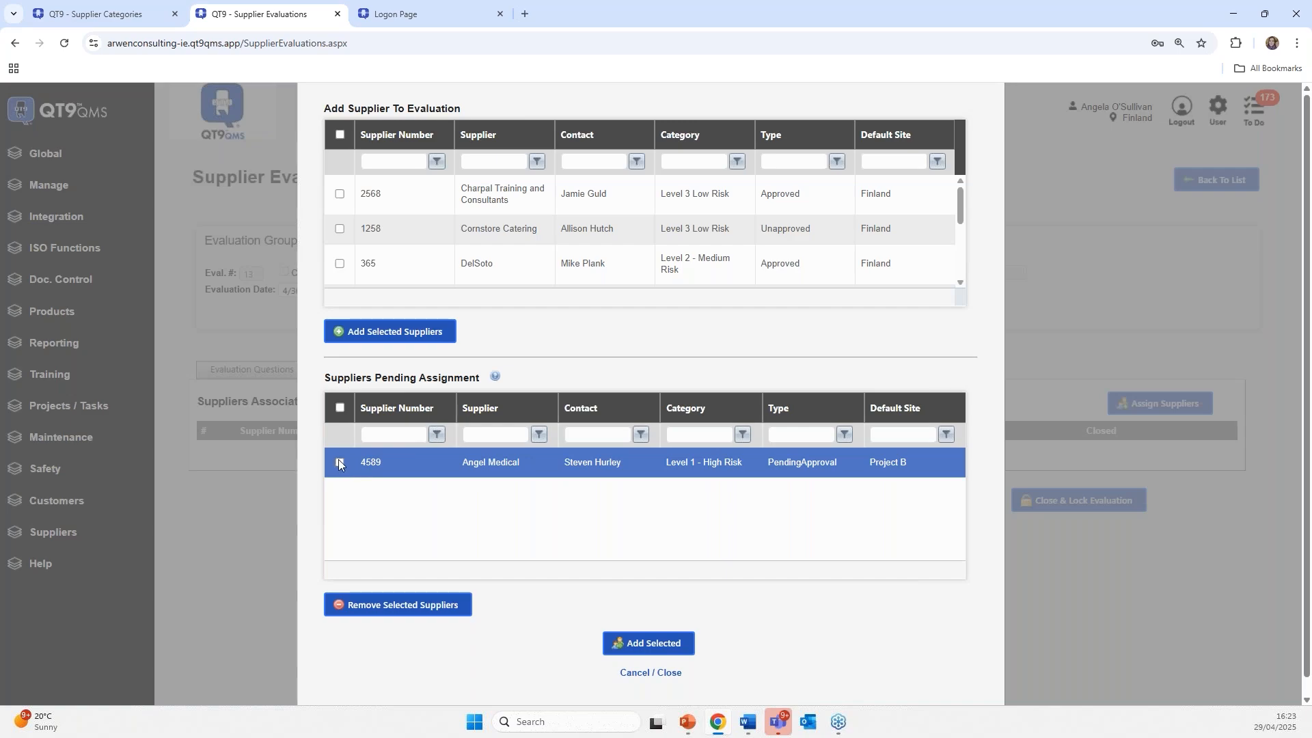
{"action": "left_click", "coordinate": [339, 462]}
{"action": "left_click", "coordinate": [649, 643]}
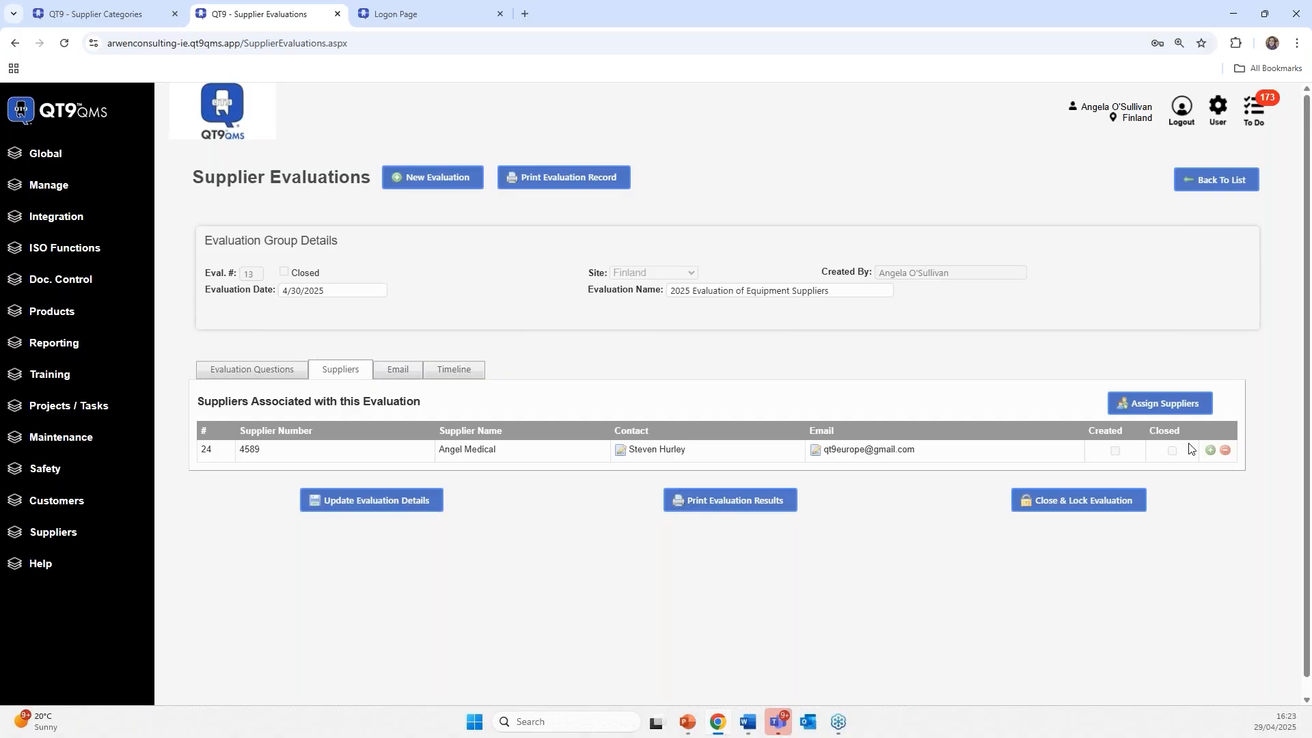
{"action": "left_click", "coordinate": [1207, 450]}
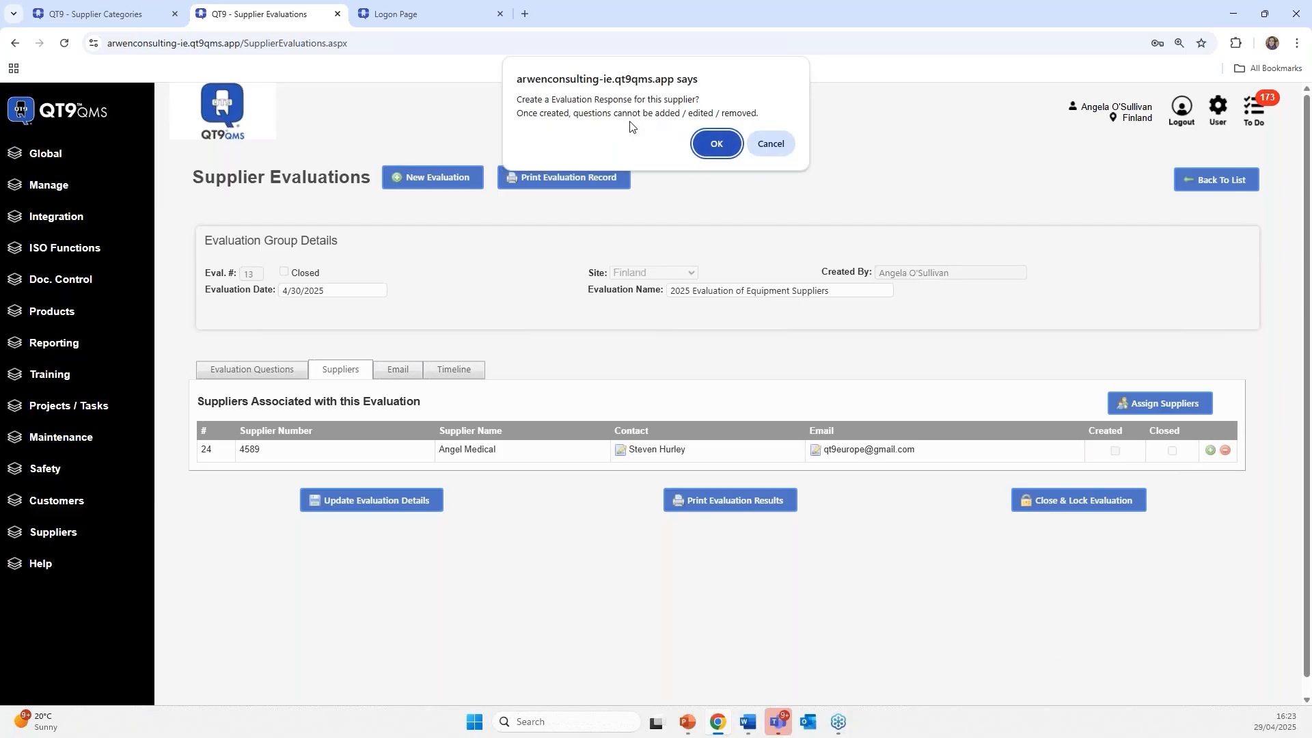
- Create Angel Medical's response and give question 1 comment 'Go' with score 4
{"action": "left_click", "coordinate": [715, 143]}
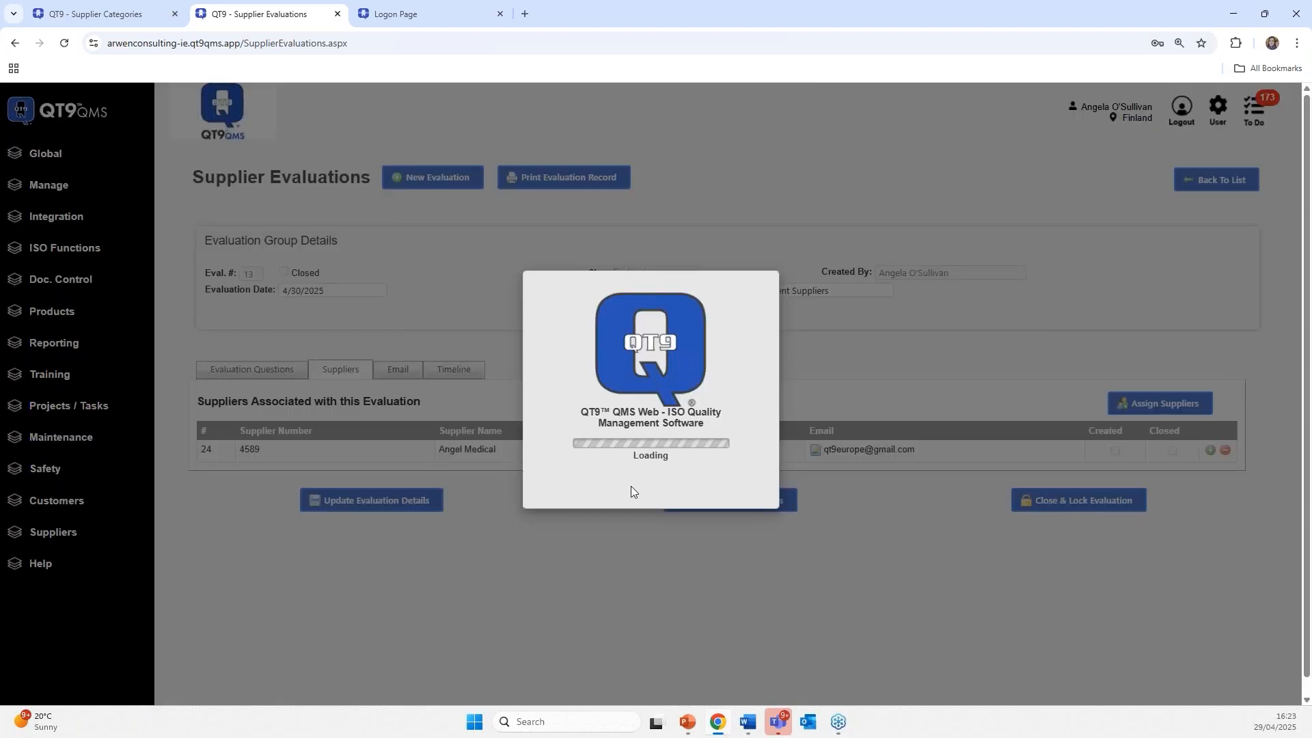
{"action": "scroll", "coordinate": [552, 479], "scroll_direction": "down", "scroll_amount": 3}
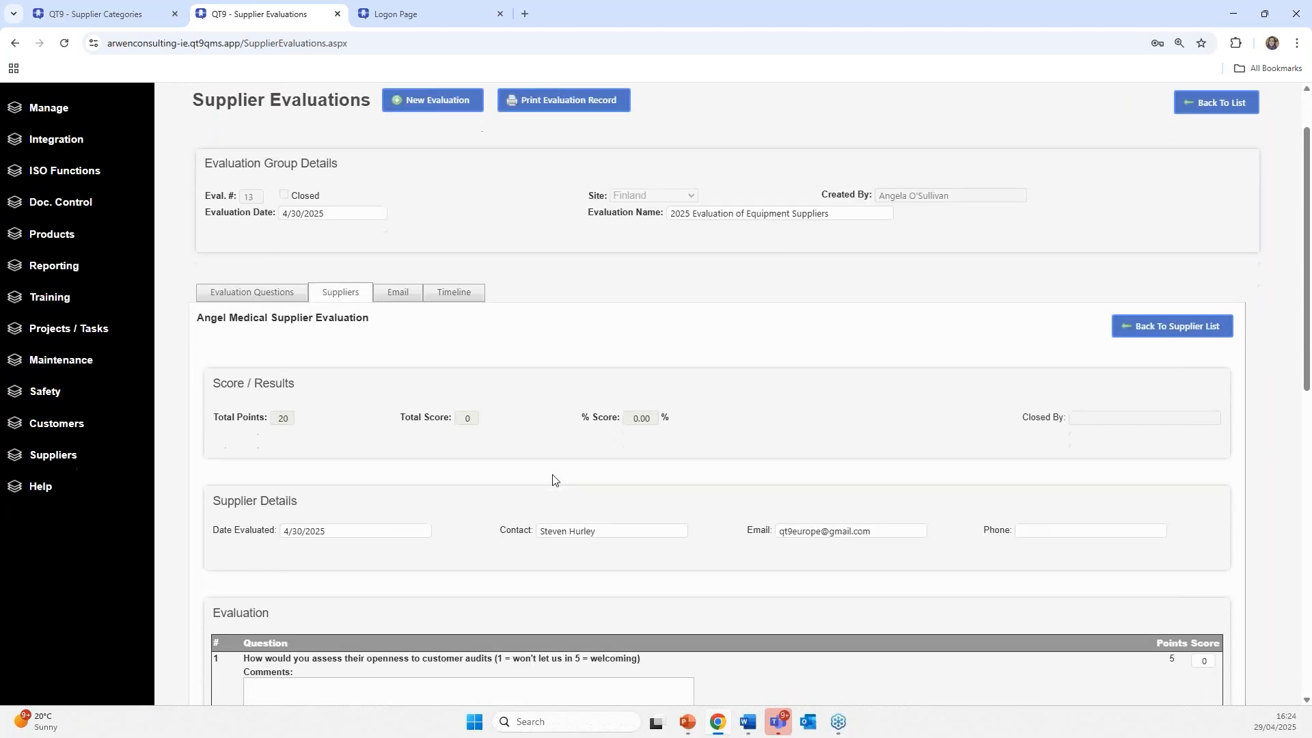
{"action": "scroll", "coordinate": [343, 363], "scroll_direction": "down", "scroll_amount": 2}
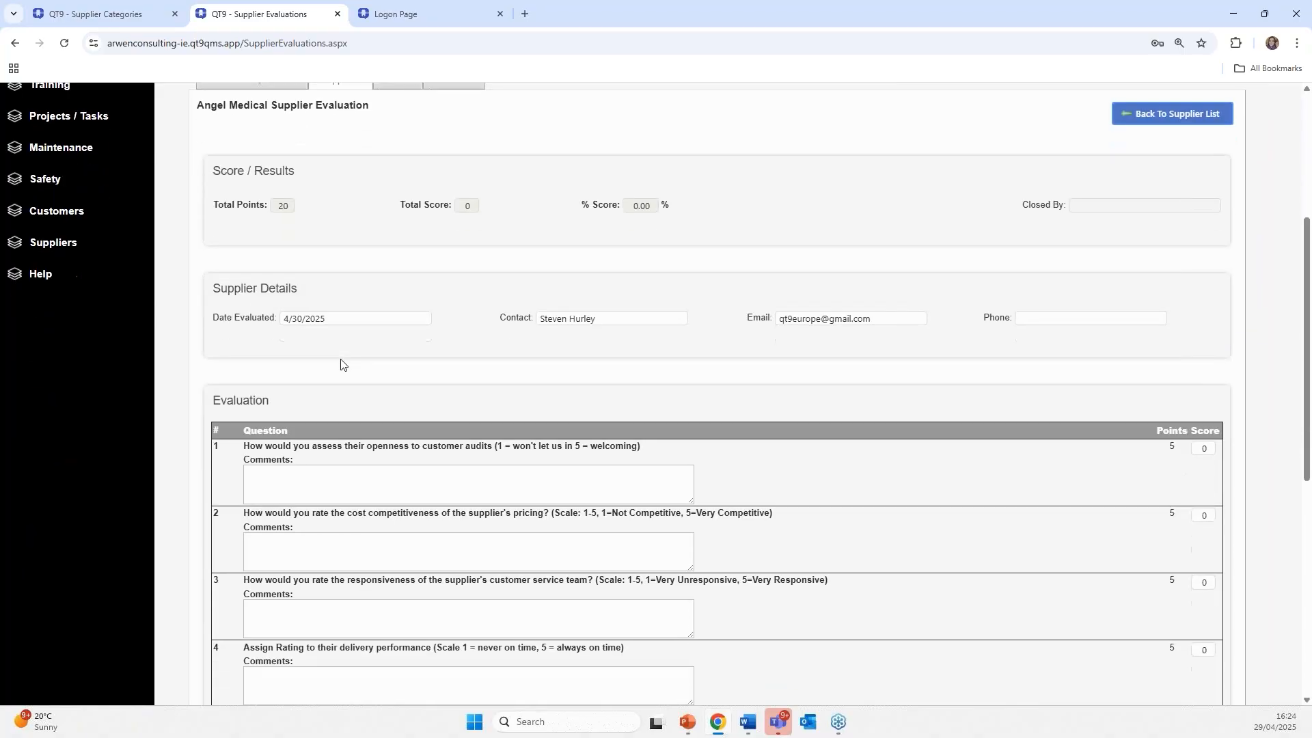
{"action": "scroll", "coordinate": [396, 419], "scroll_direction": "up", "scroll_amount": 3}
{"action": "scroll", "coordinate": [350, 422], "scroll_direction": "down", "scroll_amount": 3}
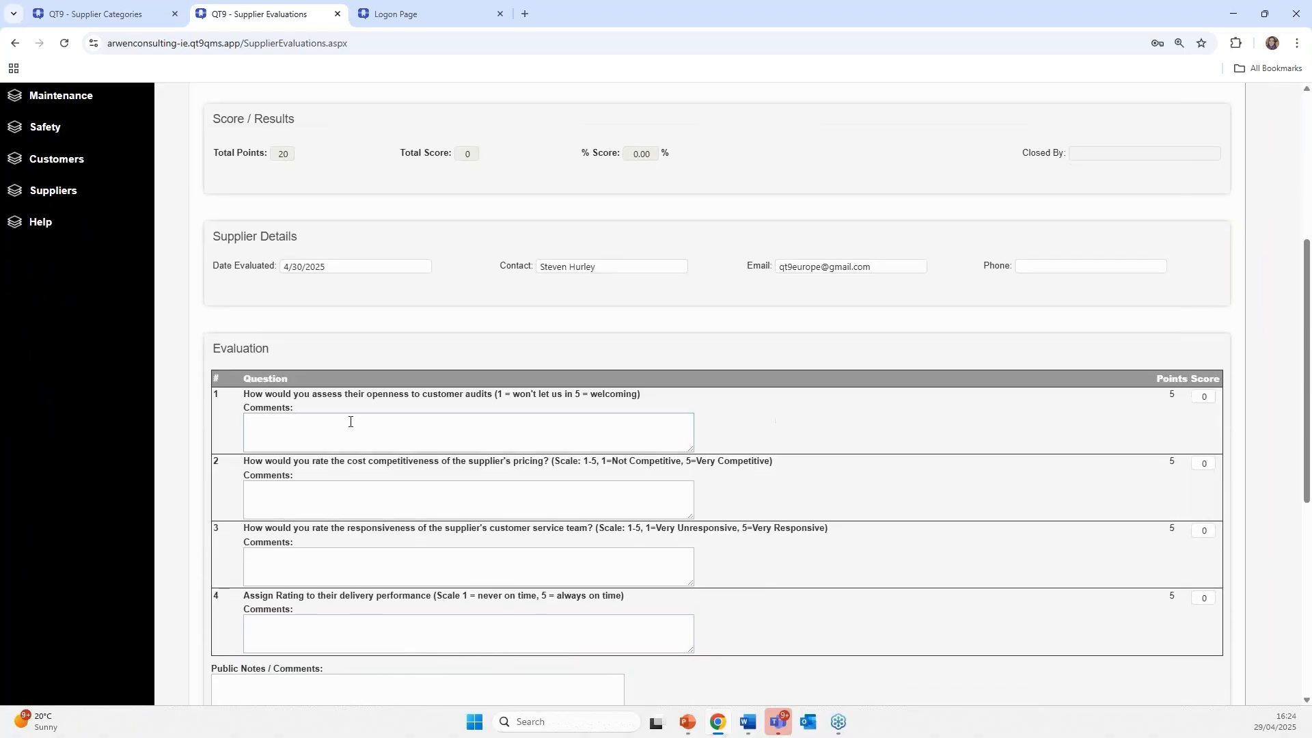
{"action": "left_click", "coordinate": [341, 426]}
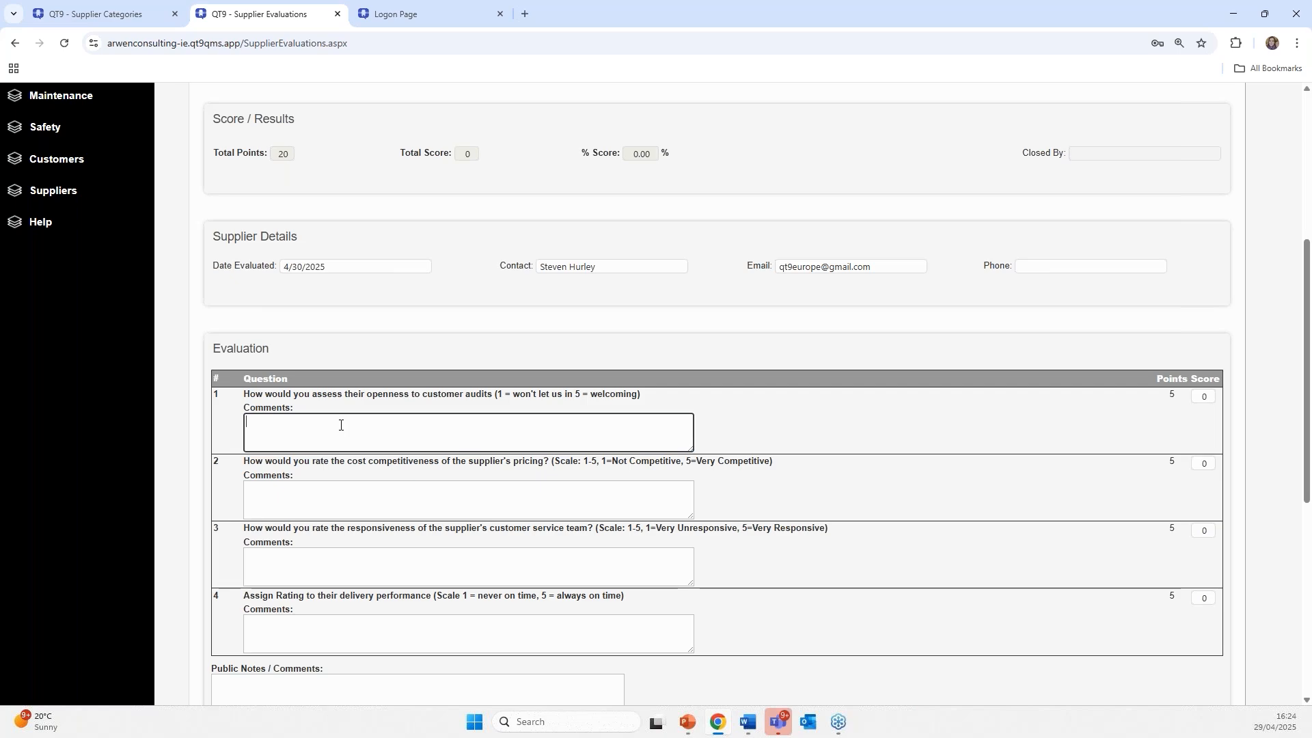
{"action": "type", "text": "Good"}
{"action": "left_click", "coordinate": [1196, 398]}
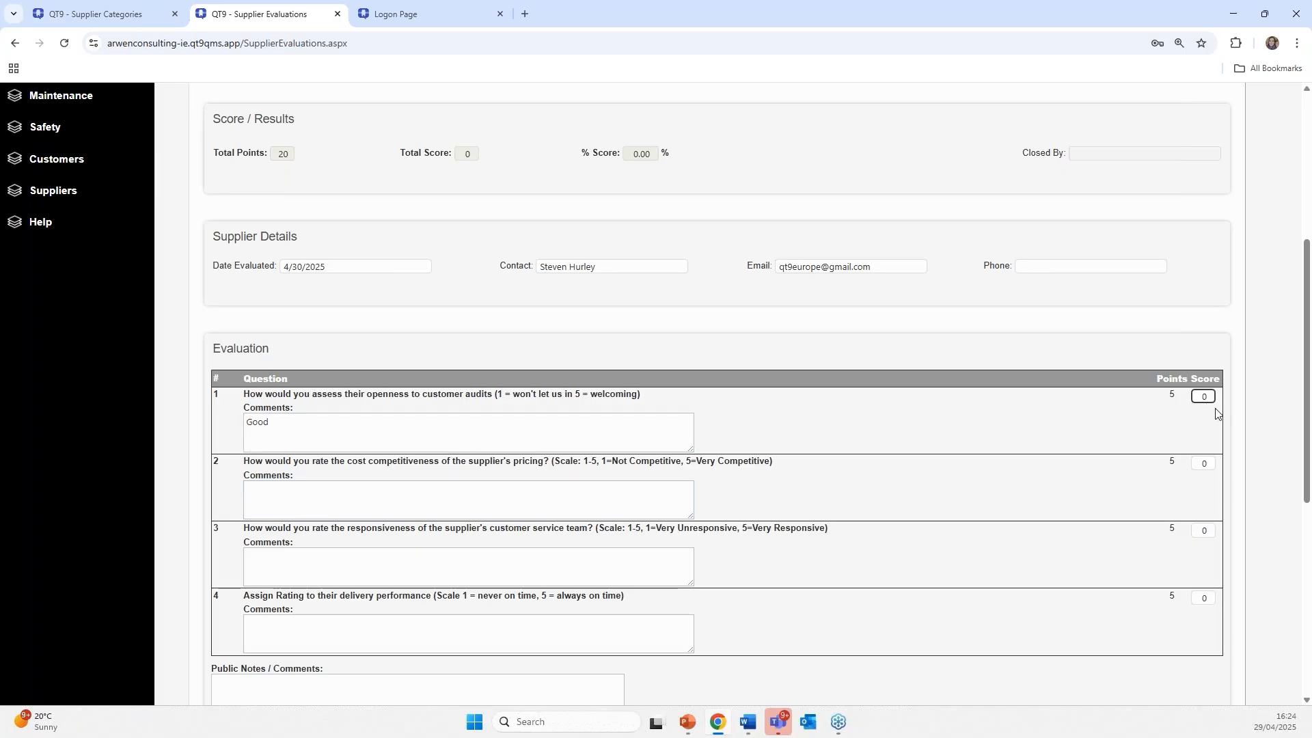
{"action": "left_click", "coordinate": [1210, 398]}
{"action": "type", "text": "4"}
- Comment questions 2–4 as 'Average' (score 3), 'Good' and 'Mostly on time'
{"action": "left_click", "coordinate": [338, 511]}
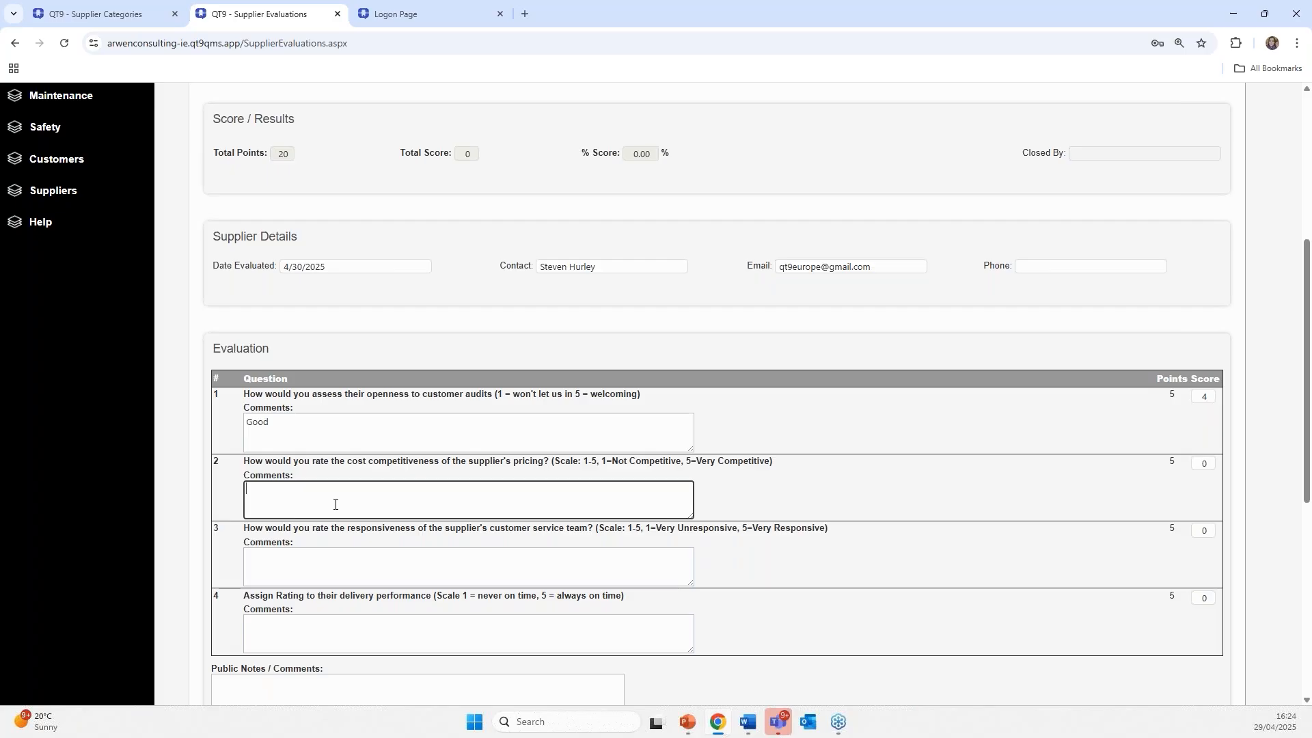
{"action": "type", "text": "Average"}
{"action": "key", "text": "Tab"}
{"action": "type", "text": "3"}
{"action": "scroll", "coordinate": [390, 436], "scroll_direction": "down", "scroll_amount": 2}
{"action": "left_click", "coordinate": [390, 435]}
{"action": "type", "text": "Good"}
{"action": "key", "text": "Tab"}
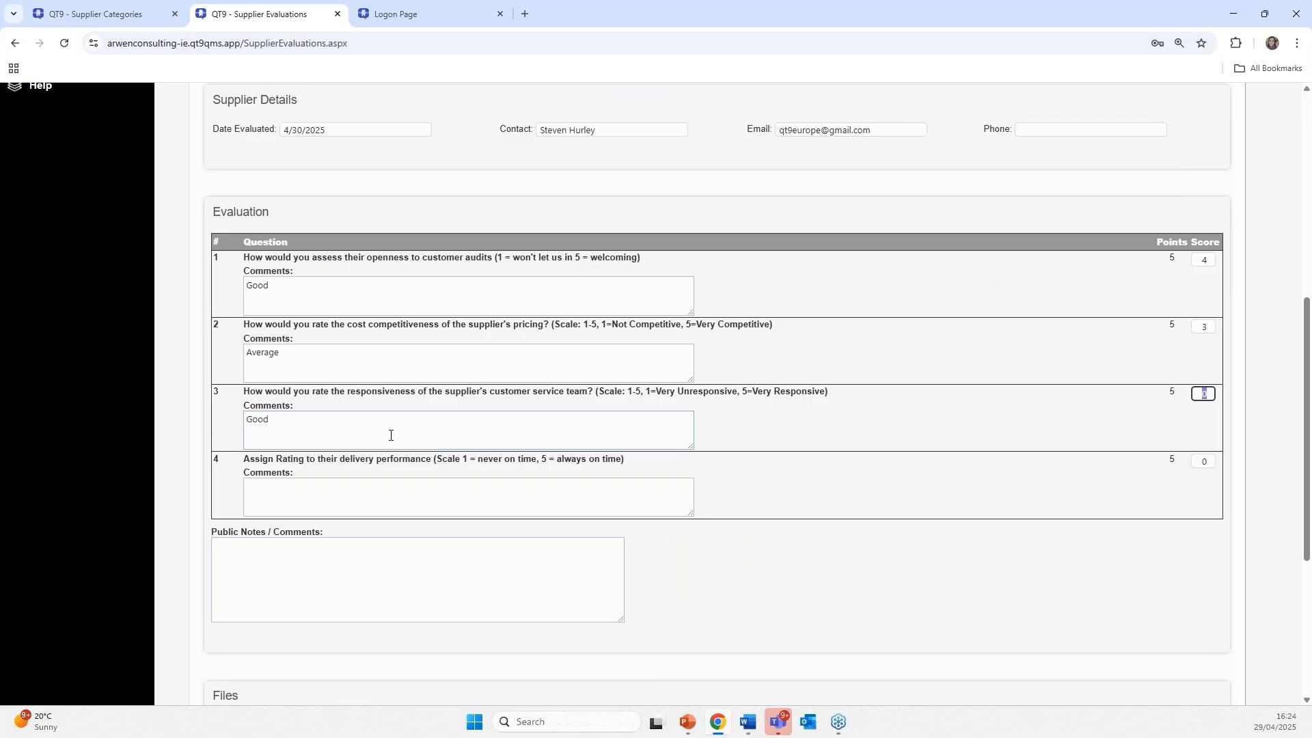
{"action": "left_click", "coordinate": [340, 492]}
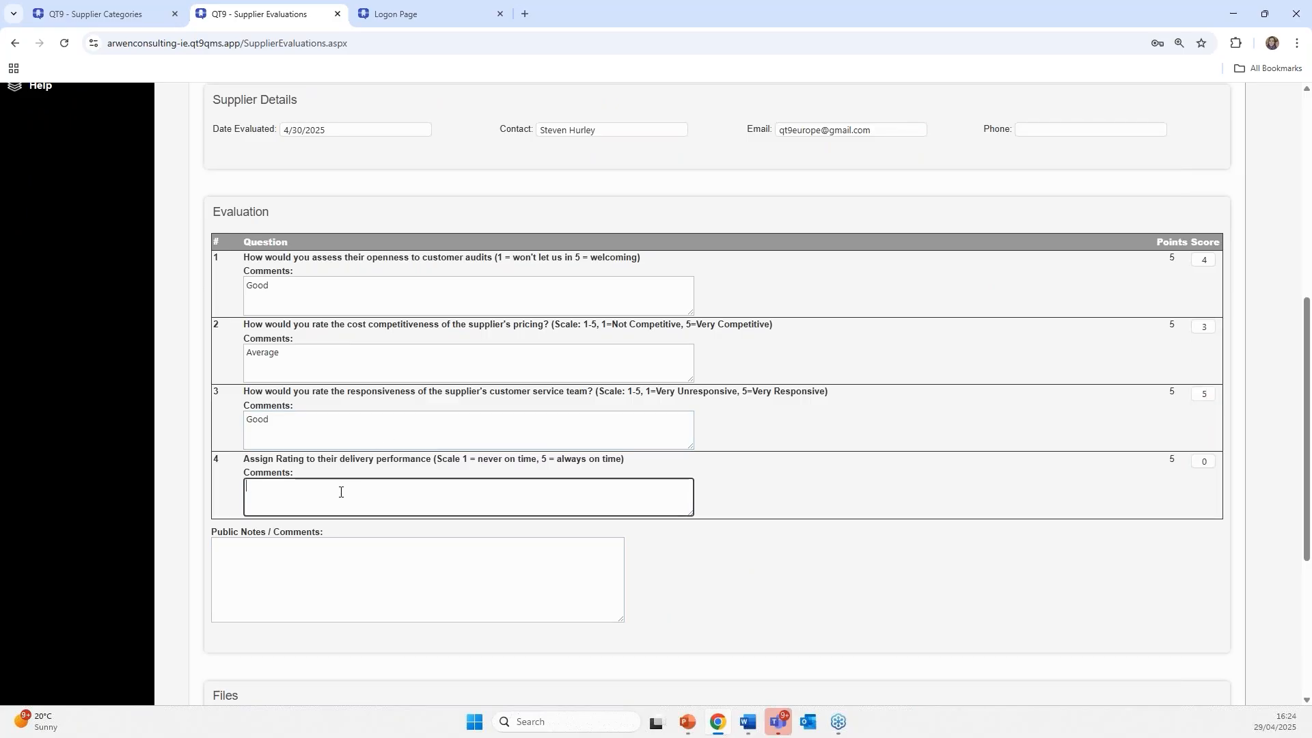
{"action": "type", "text": "Mostly on time"}
{"action": "key", "text": "Tab"}
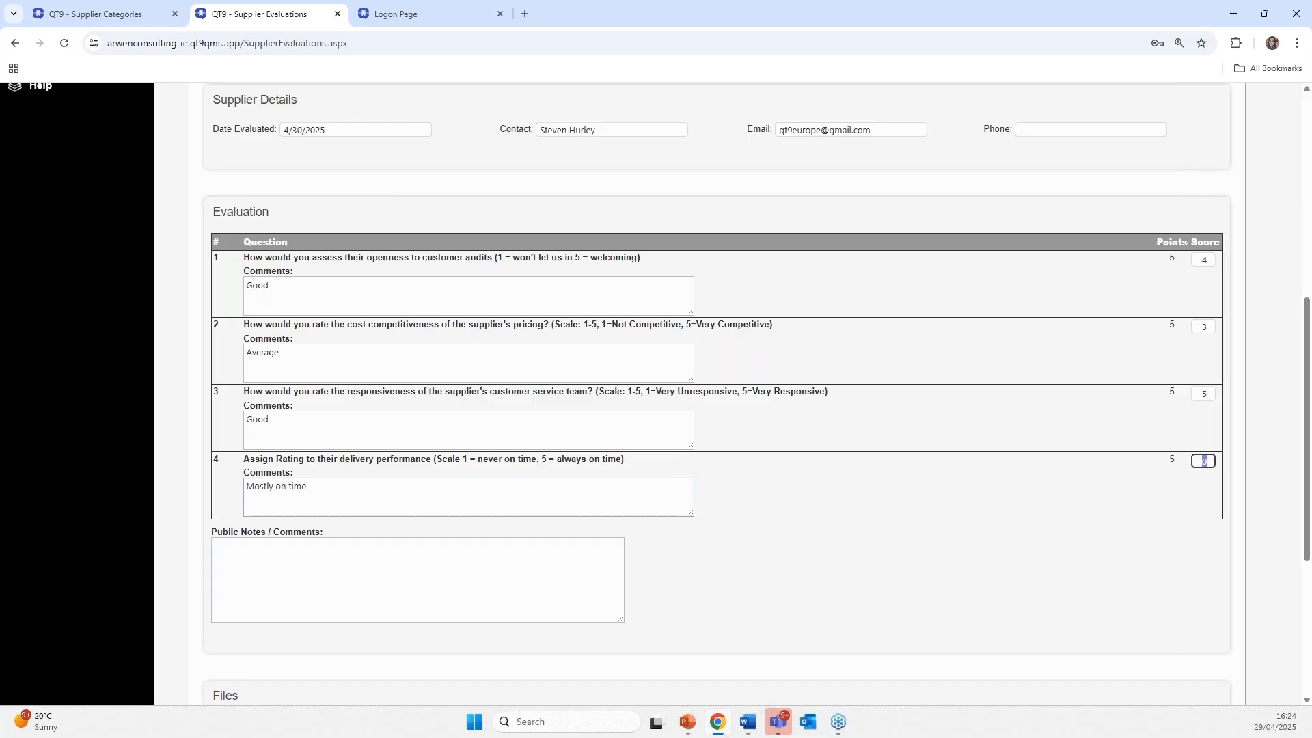
- Enter the public note 'We need to look at pricing'
{"action": "scroll", "coordinate": [254, 446], "scroll_direction": "down", "scroll_amount": 2}
{"action": "left_click", "coordinate": [254, 446]}
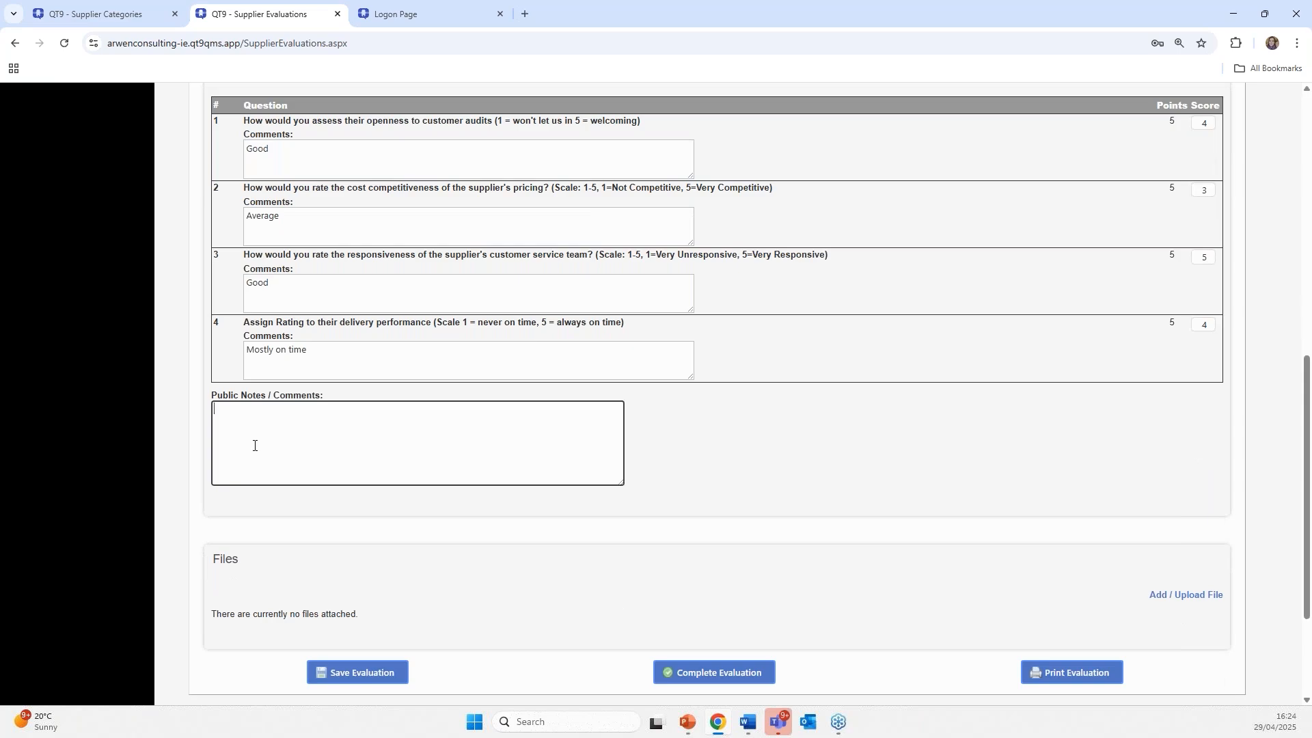
{"action": "type", "text": "We need to look at pricing"}
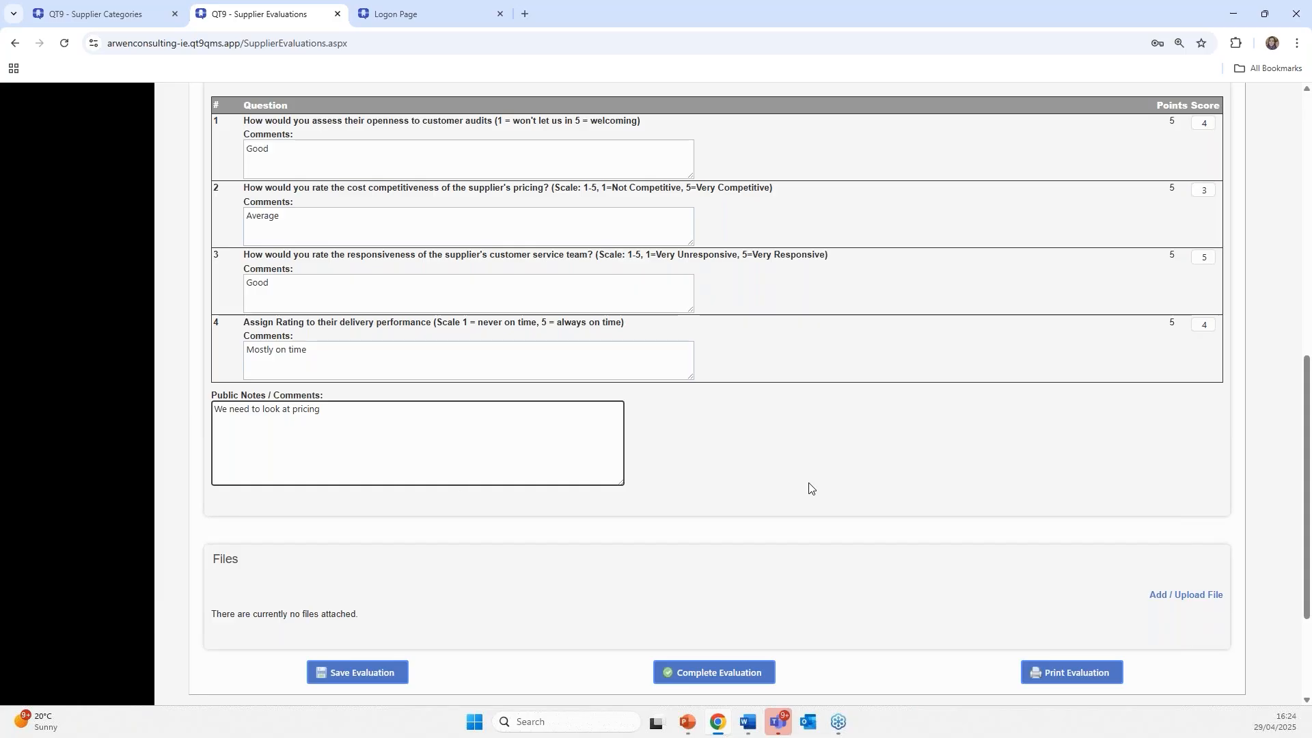
{"action": "scroll", "coordinate": [809, 488], "scroll_direction": "down", "scroll_amount": 1}
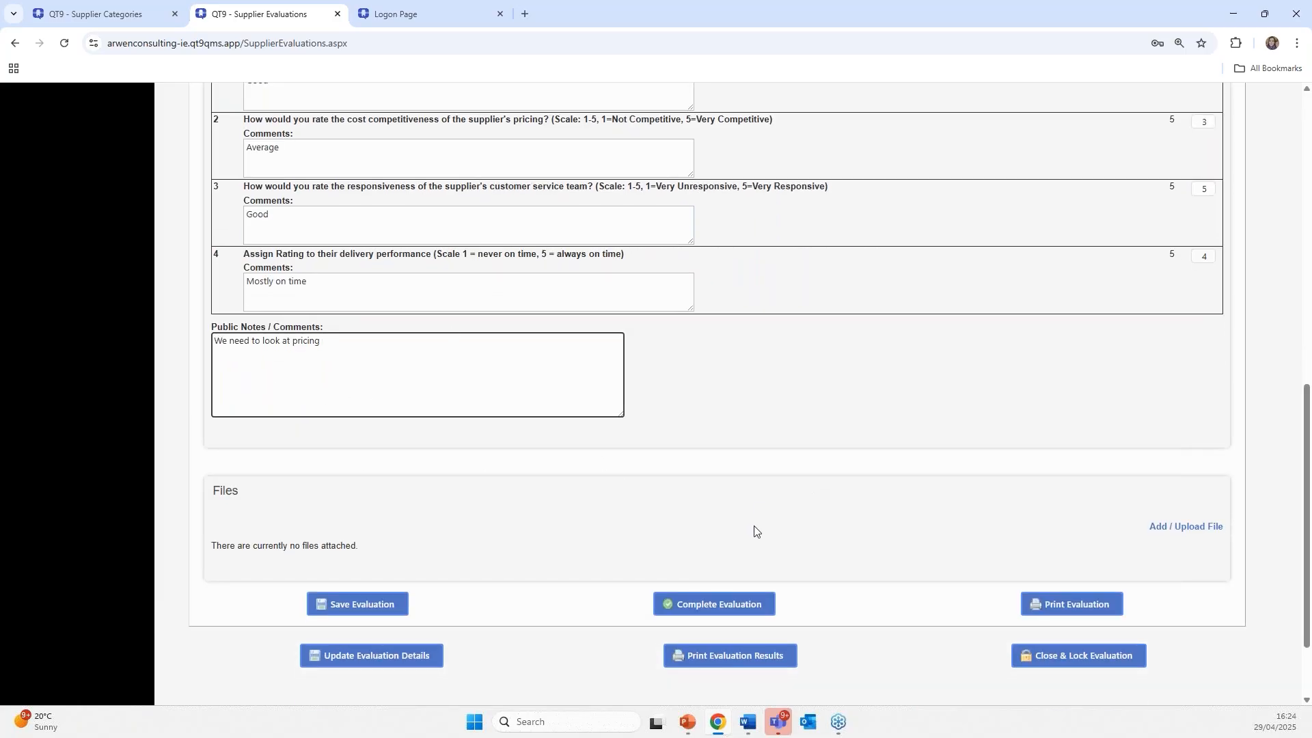
- Save and complete Angel Medical's evaluation response, then view the evaluation's Email options
{"action": "left_click", "coordinate": [355, 610]}
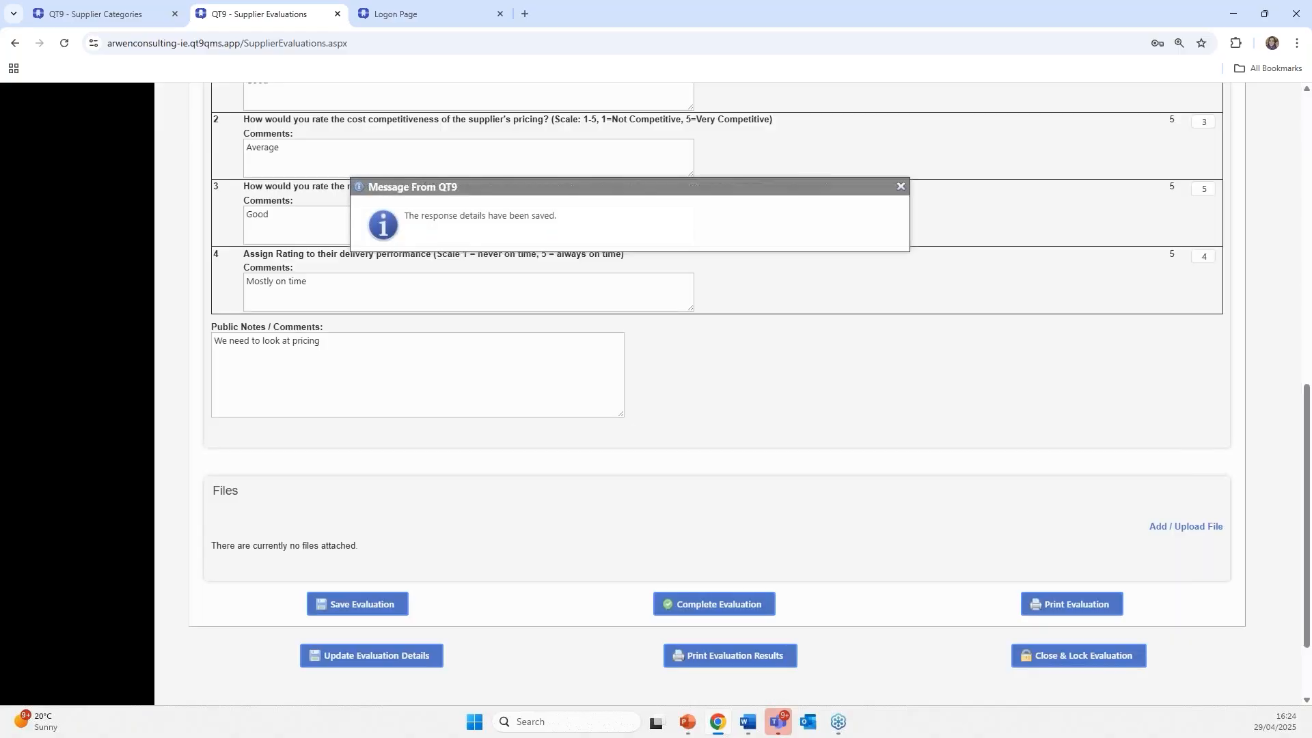
{"action": "left_click", "coordinate": [661, 604]}
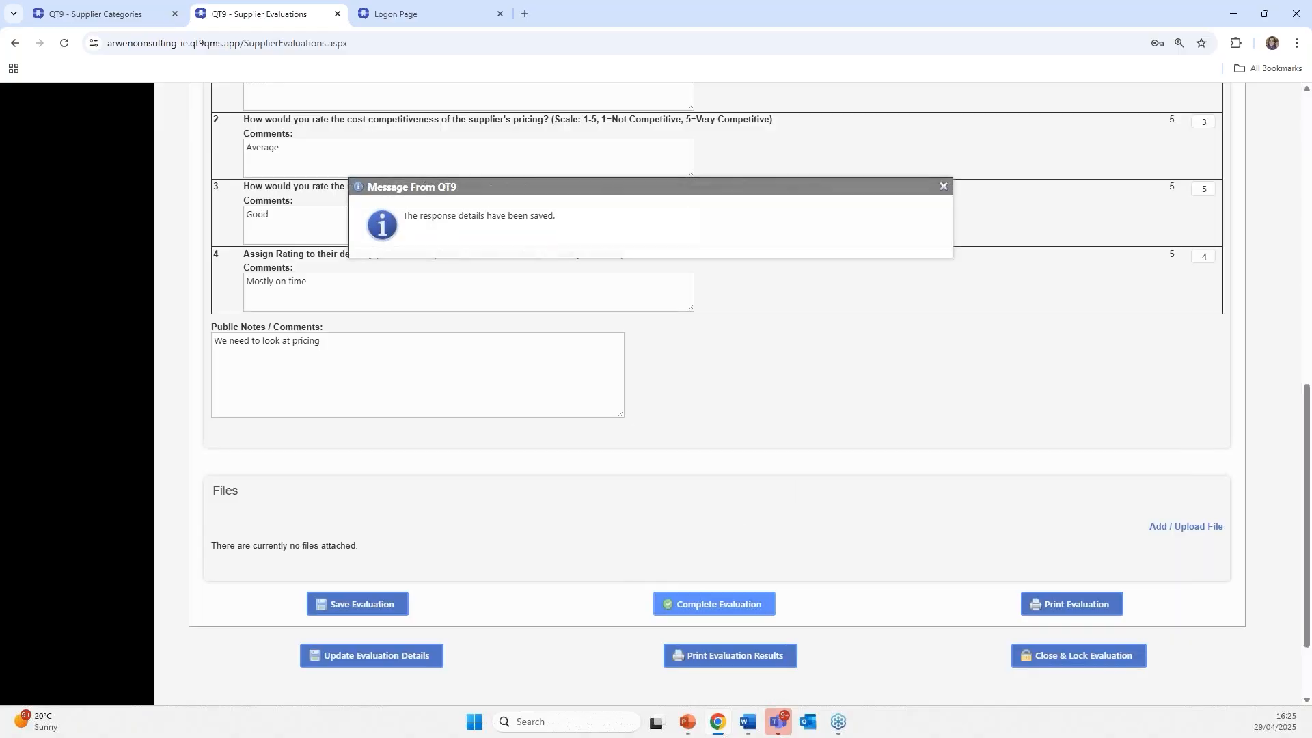
{"action": "left_click", "coordinate": [717, 144]}
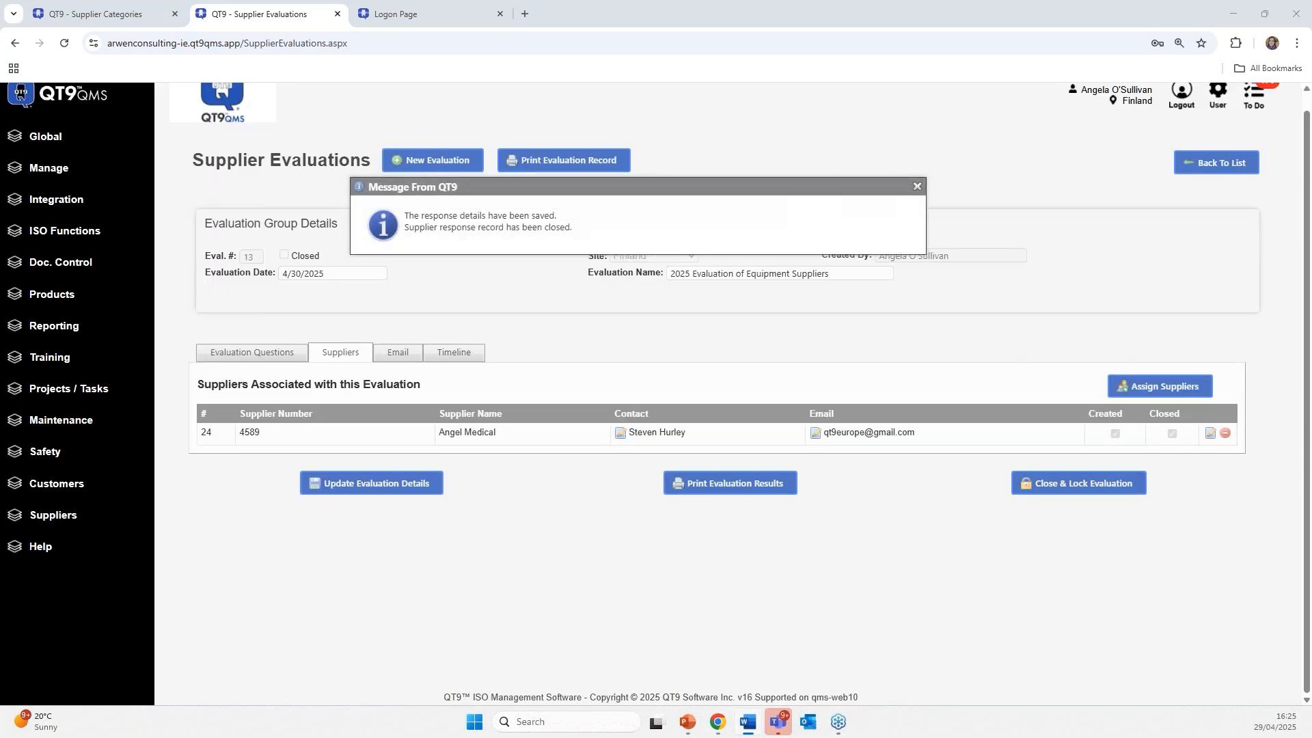
{"action": "left_click", "coordinate": [943, 204]}
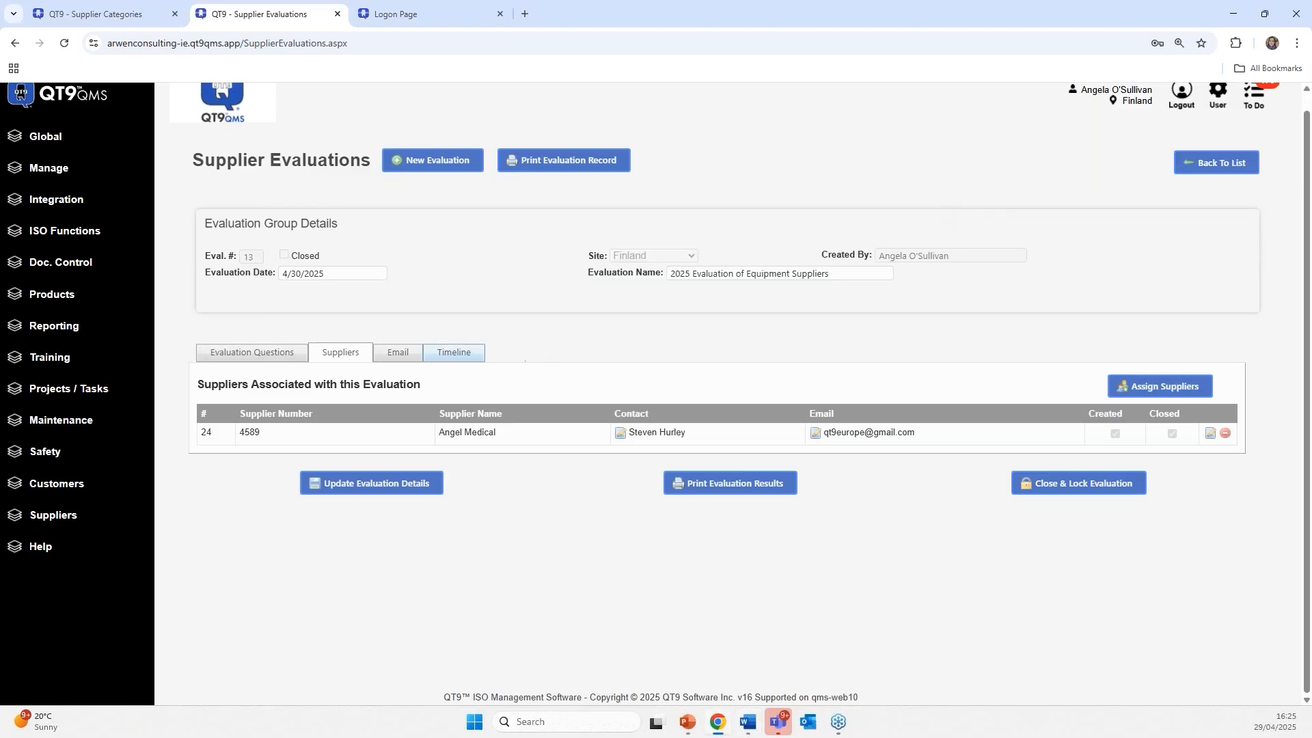
{"action": "left_click", "coordinate": [402, 353]}
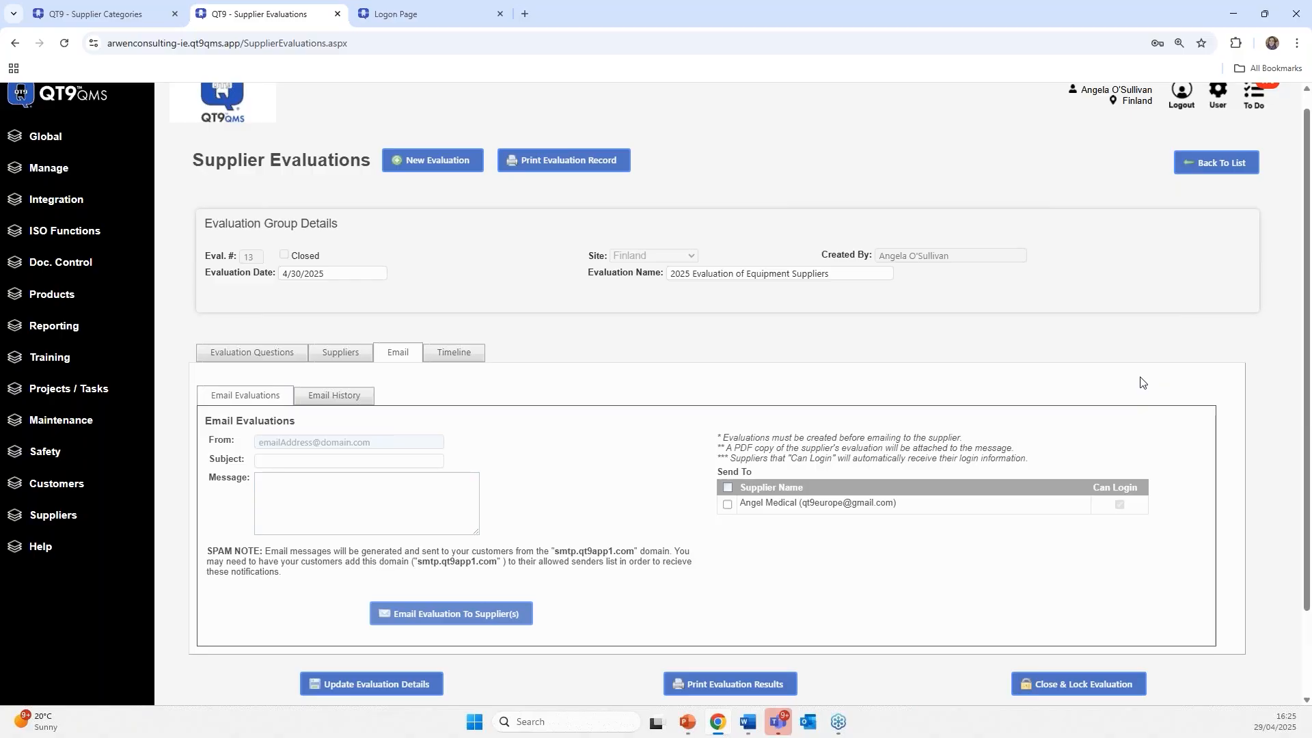
{"action": "key", "text": "alt+Tab"}
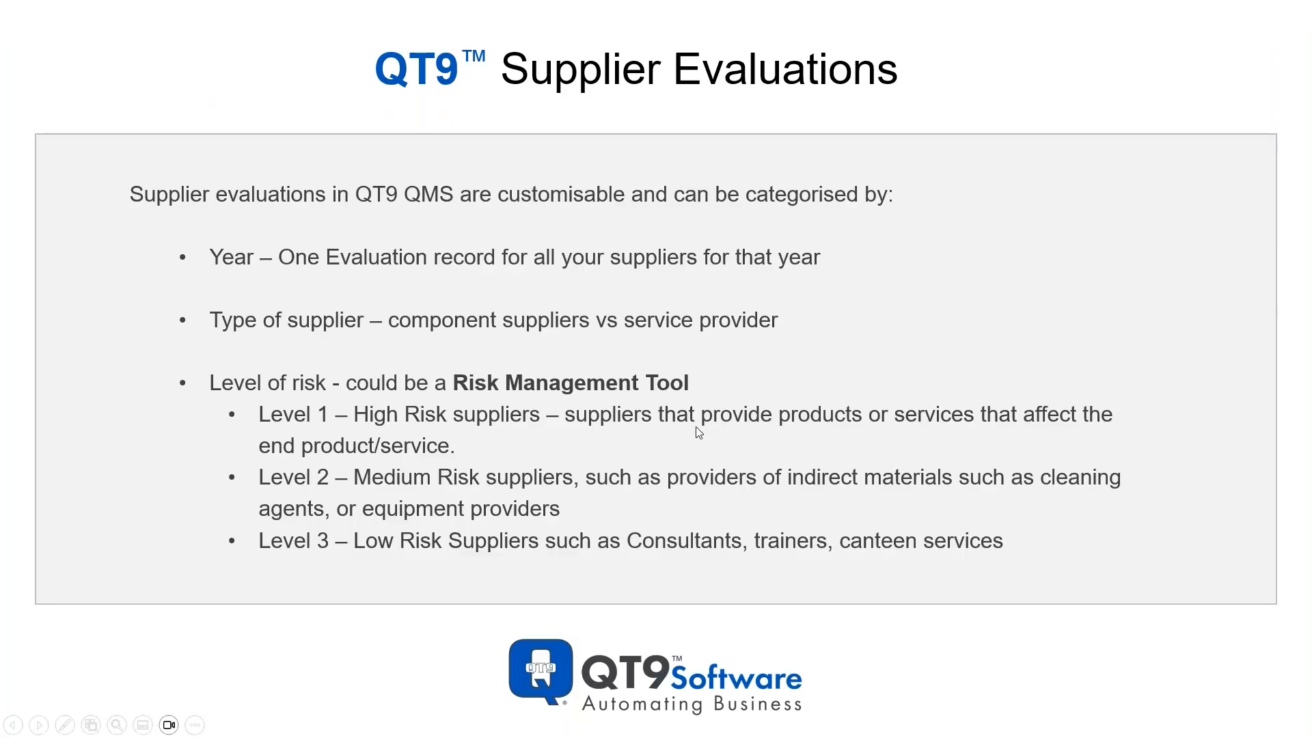
- Advance the slideshow past the Supplier Survey Module slide to the QT9 Supplier Surveys slide
{"action": "left_click", "coordinate": [691, 433]}
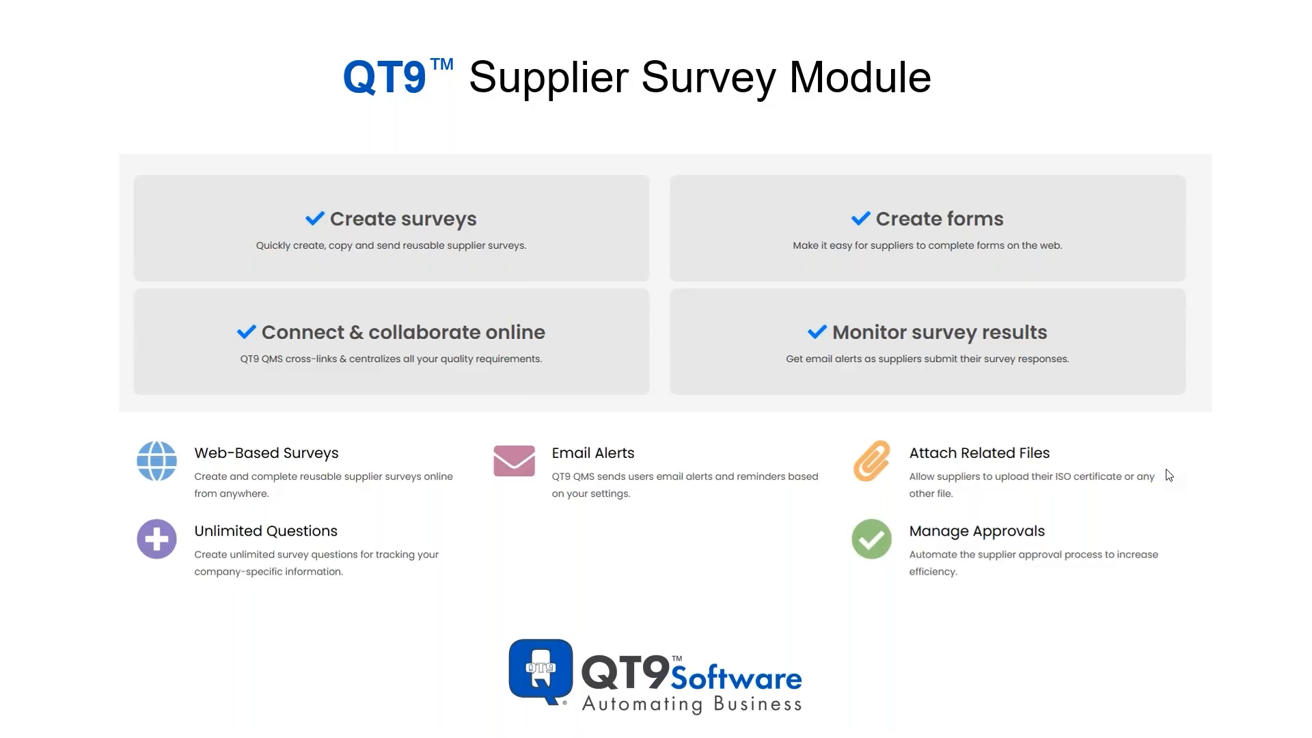
{"action": "left_click", "coordinate": [955, 376]}
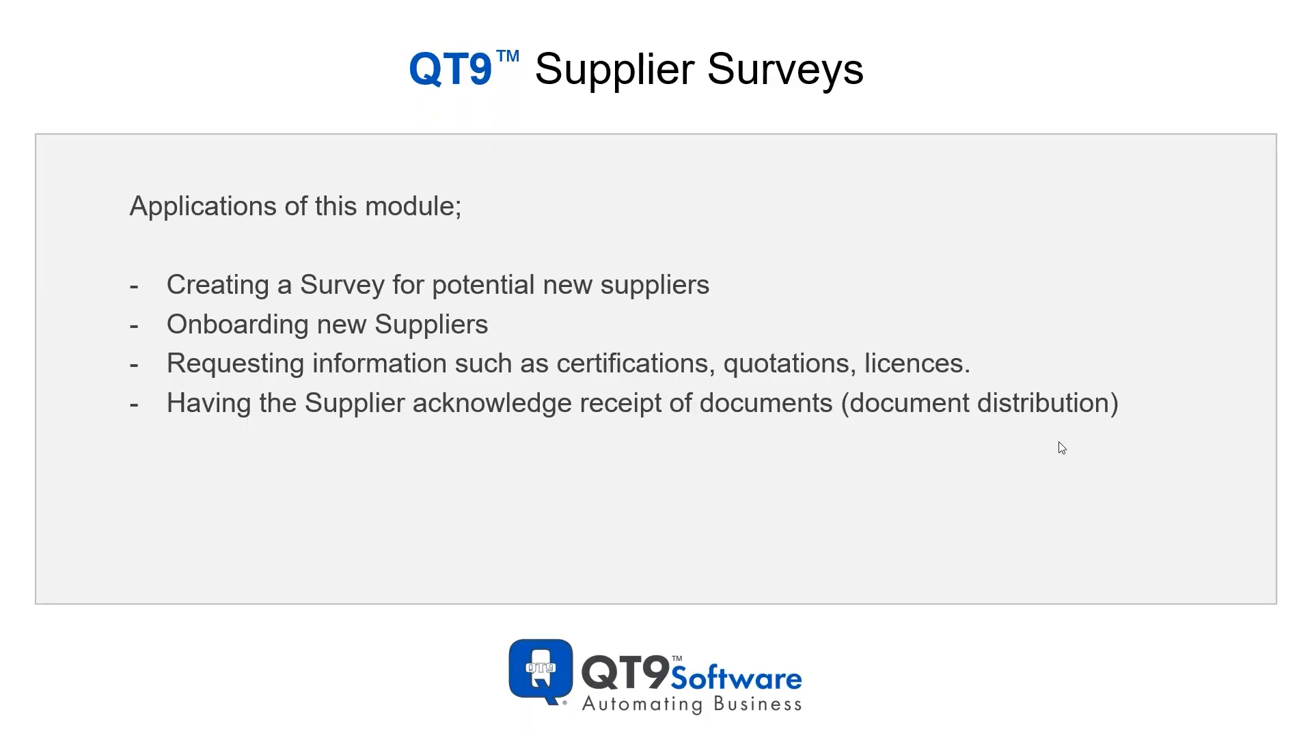
- Go to the QT9 home page and open Supplier Surveys under Suppliers
{"action": "key", "text": "alt+Tab"}
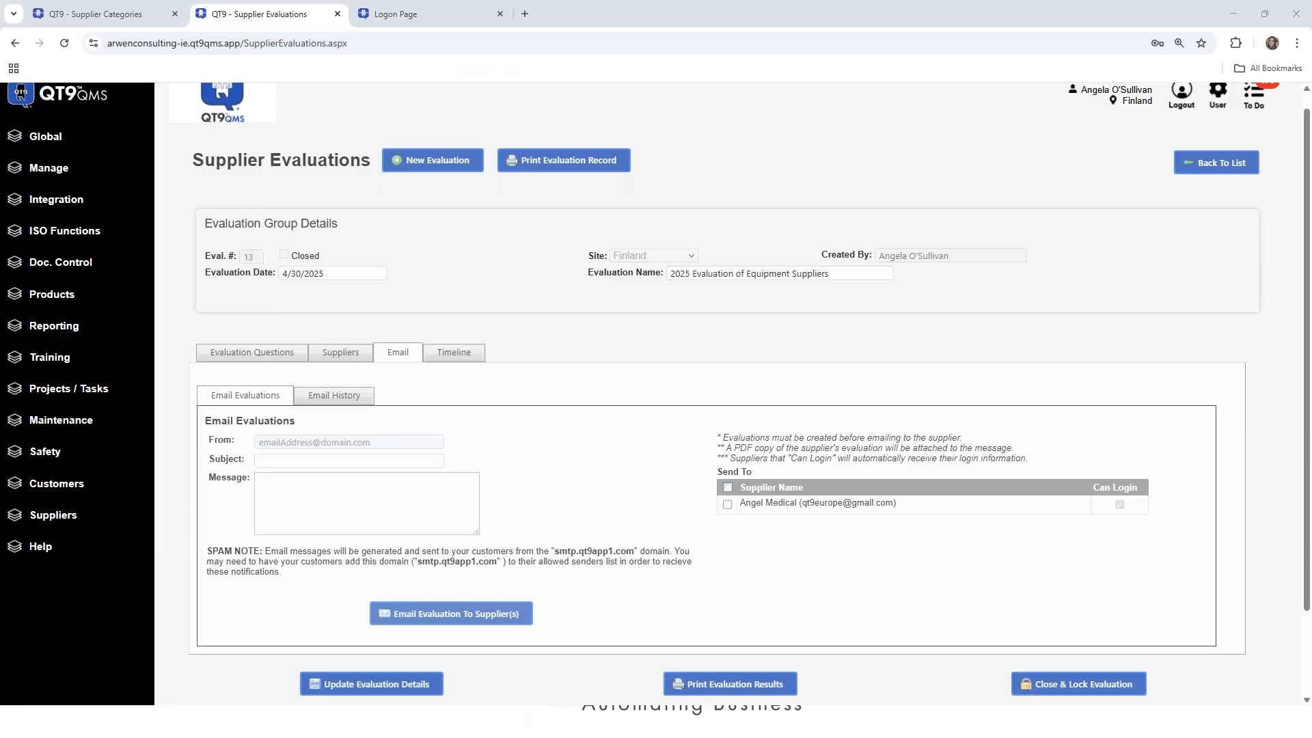
{"action": "key", "text": "alt+Tab"}
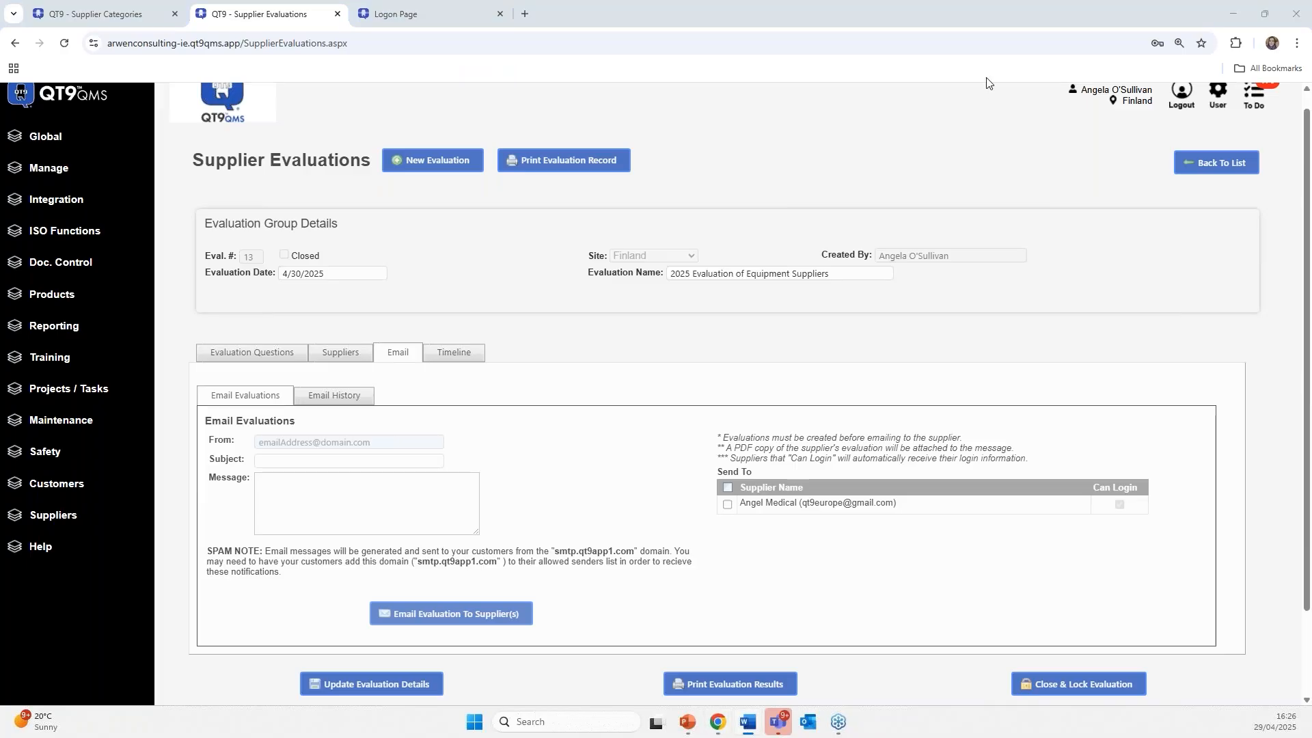
{"action": "left_click", "coordinate": [58, 104]}
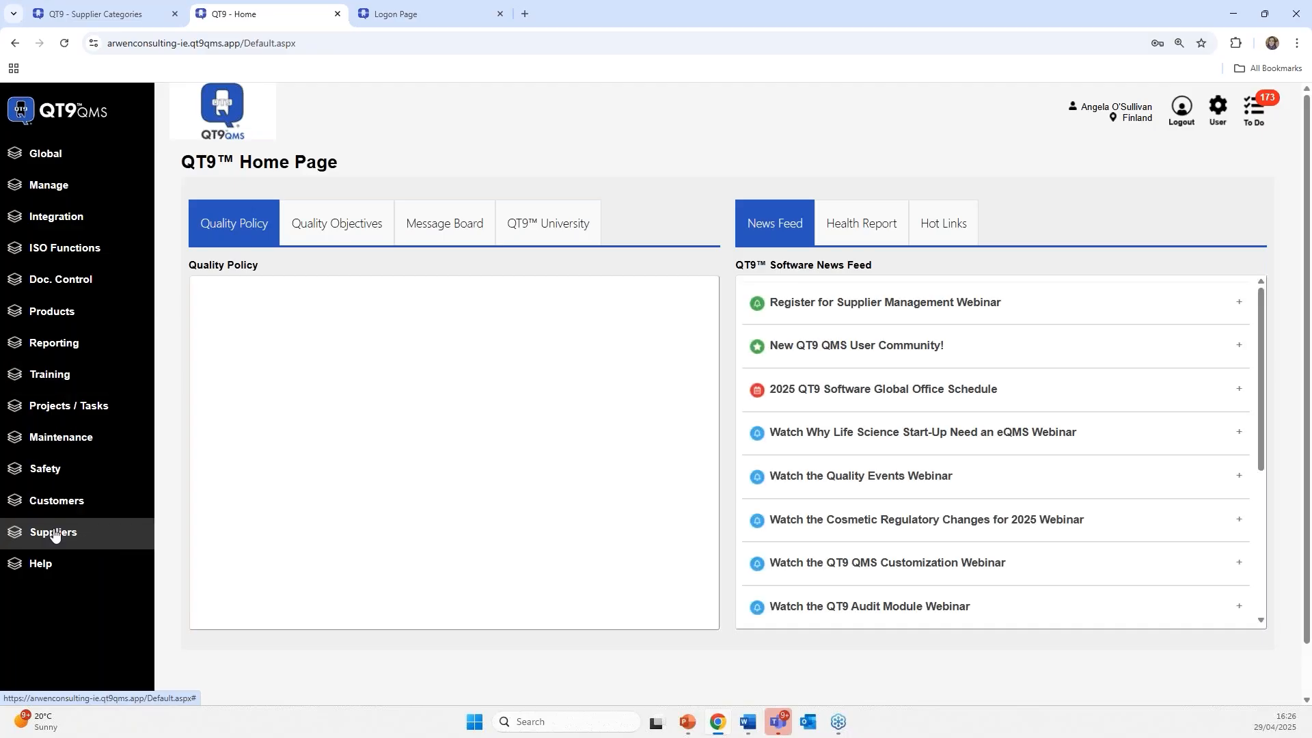
{"action": "left_click", "coordinate": [55, 532]}
{"action": "scroll", "coordinate": [55, 608], "scroll_direction": "down", "scroll_amount": 1}
{"action": "left_click", "coordinate": [37, 623]}
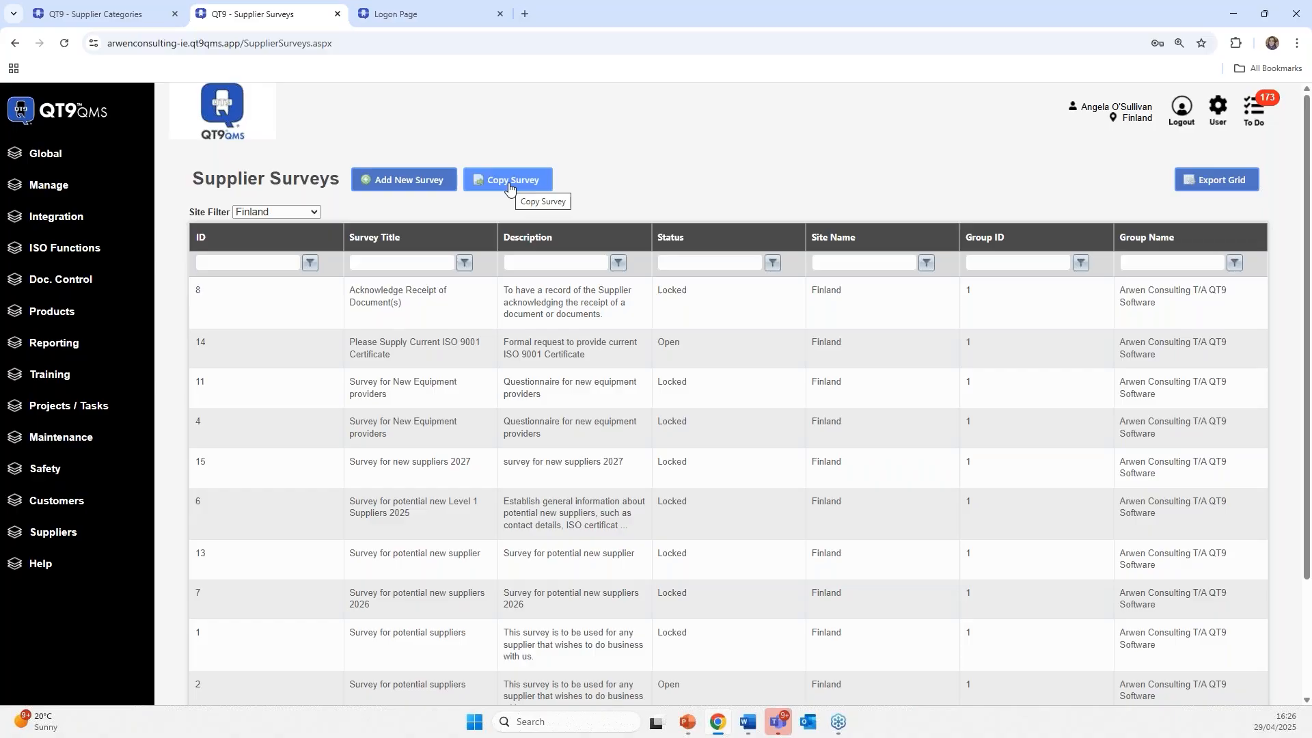
- Start a new survey titled 'Survey for new Suppliers 2025 Q3', using the same text as its description
{"action": "left_click", "coordinate": [393, 182]}
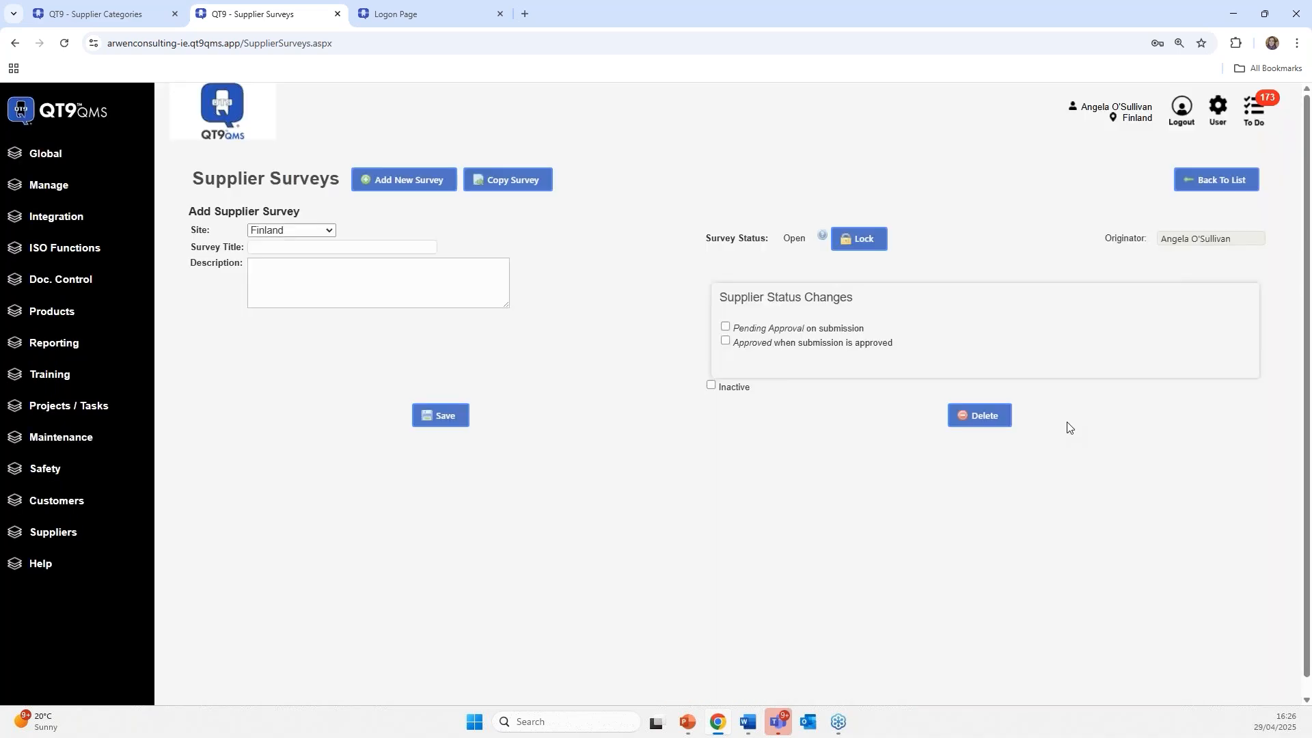
{"action": "key", "text": "alt+Tab"}
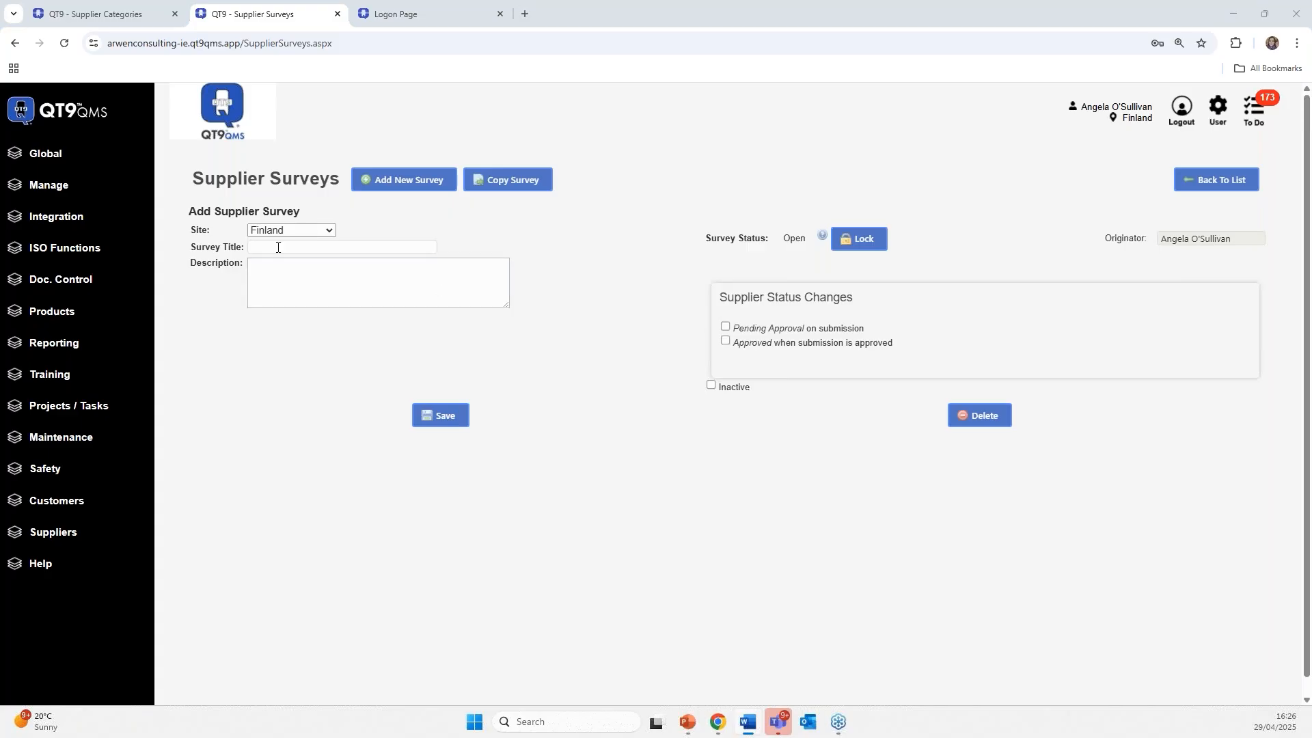
{"action": "right_click", "coordinate": [279, 247]}
{"action": "left_click", "coordinate": [301, 383]}
{"action": "left_click", "coordinate": [272, 279]}
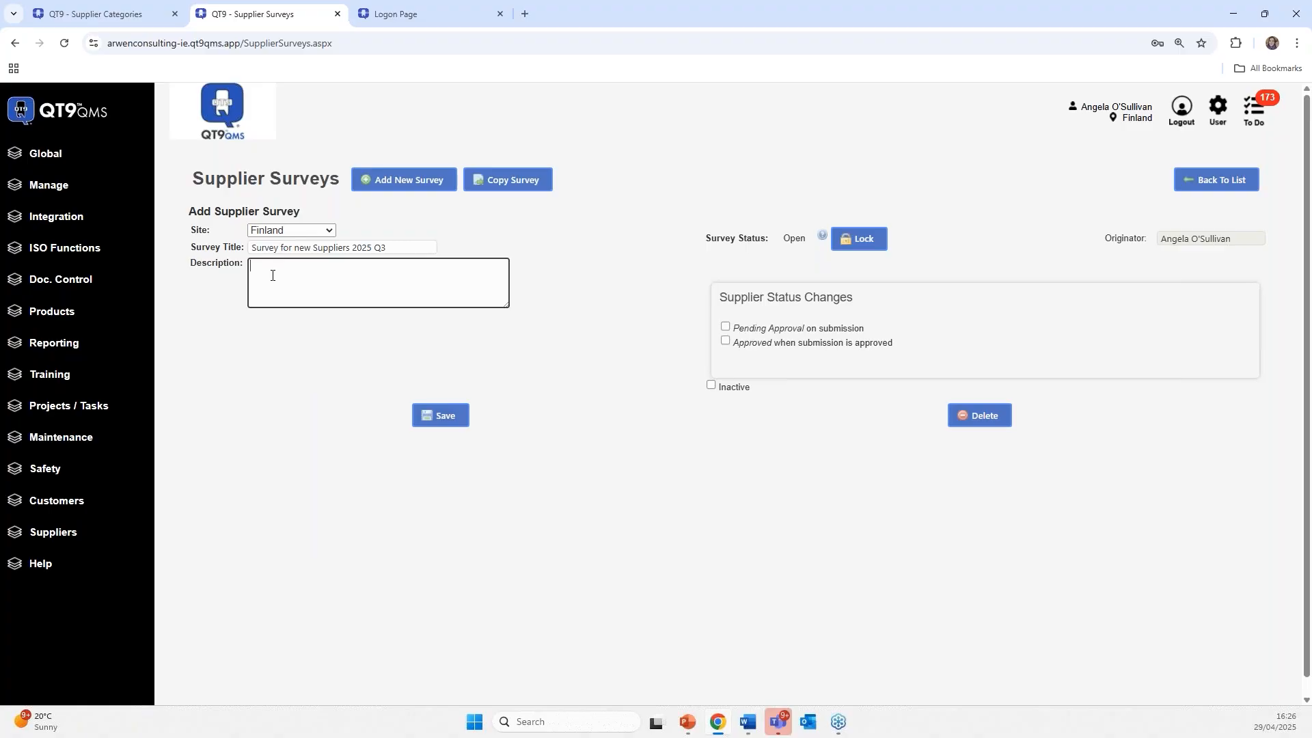
{"action": "right_click", "coordinate": [272, 278]}
{"action": "left_click", "coordinate": [294, 411]}
{"action": "key", "text": "alt+Tab"}
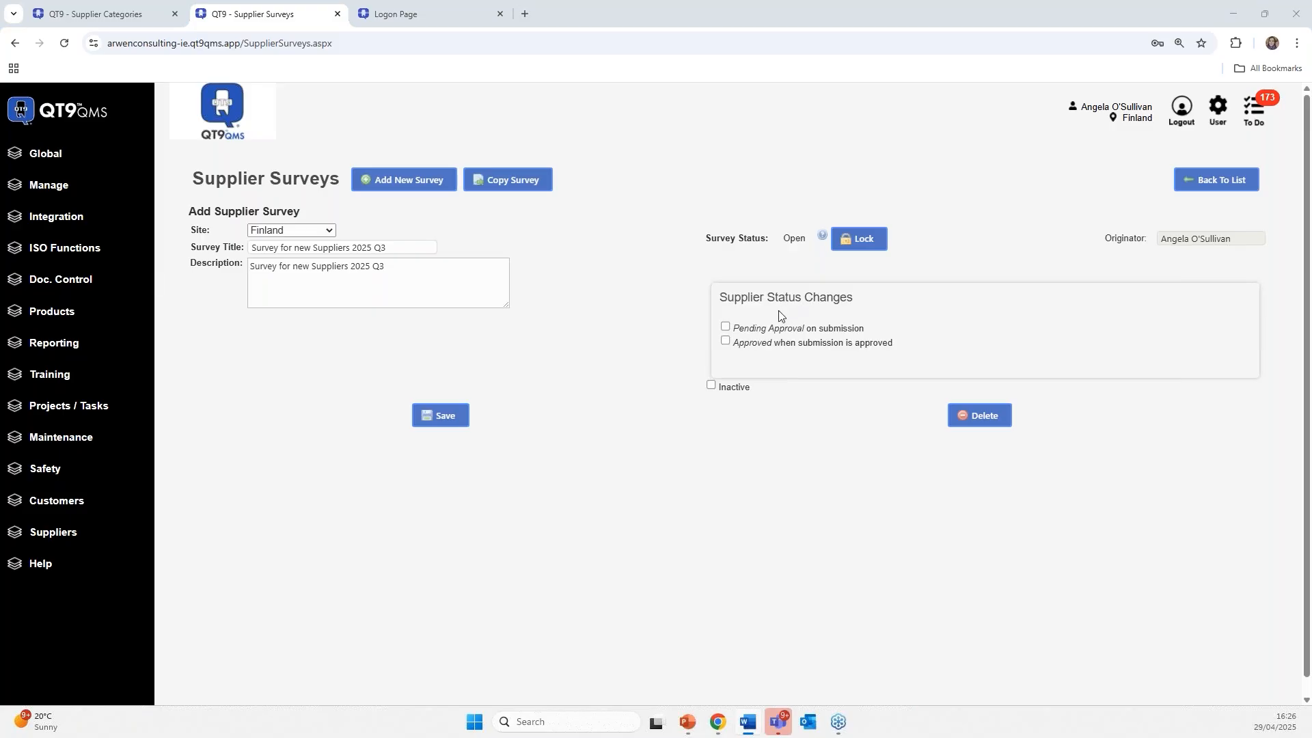
- Tick the Pending Approval and Approved supplier status options and save the survey
{"action": "left_click", "coordinate": [726, 326]}
{"action": "left_click", "coordinate": [726, 341]}
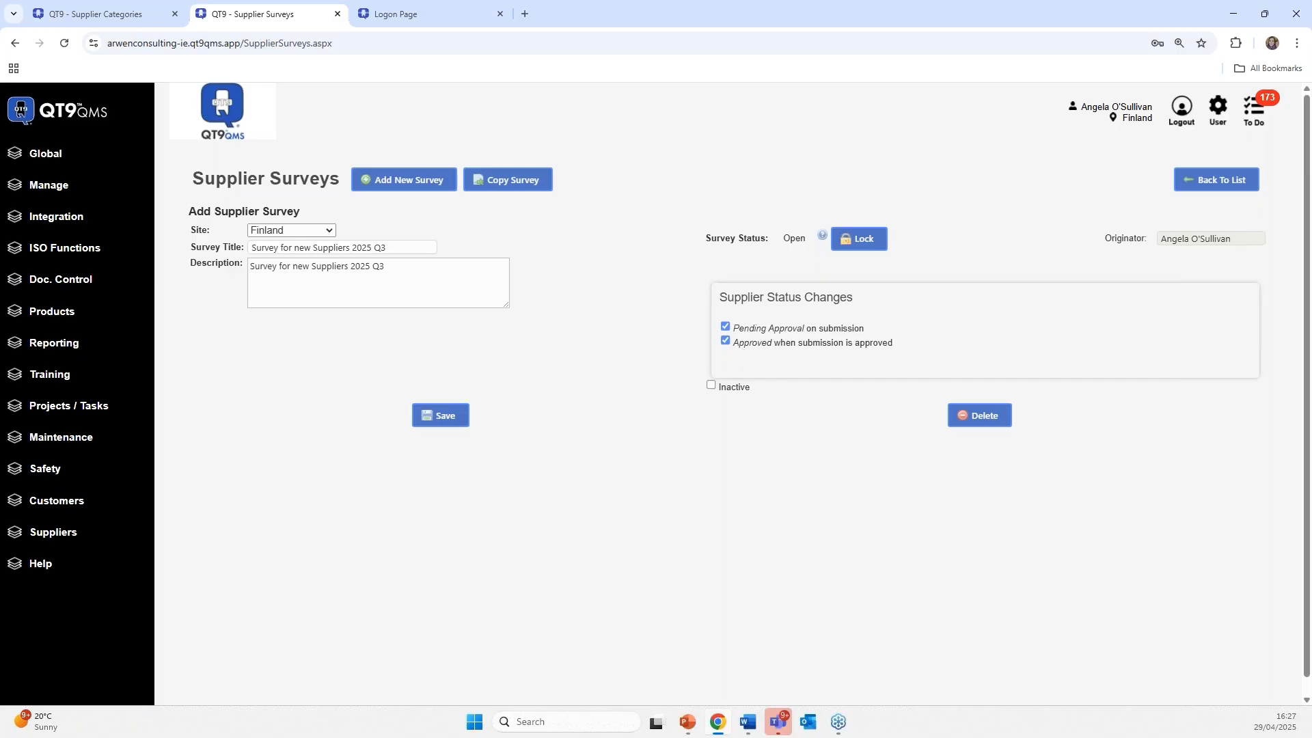
{"action": "key", "text": "alt+Tab"}
{"action": "left_click", "coordinate": [439, 417]}
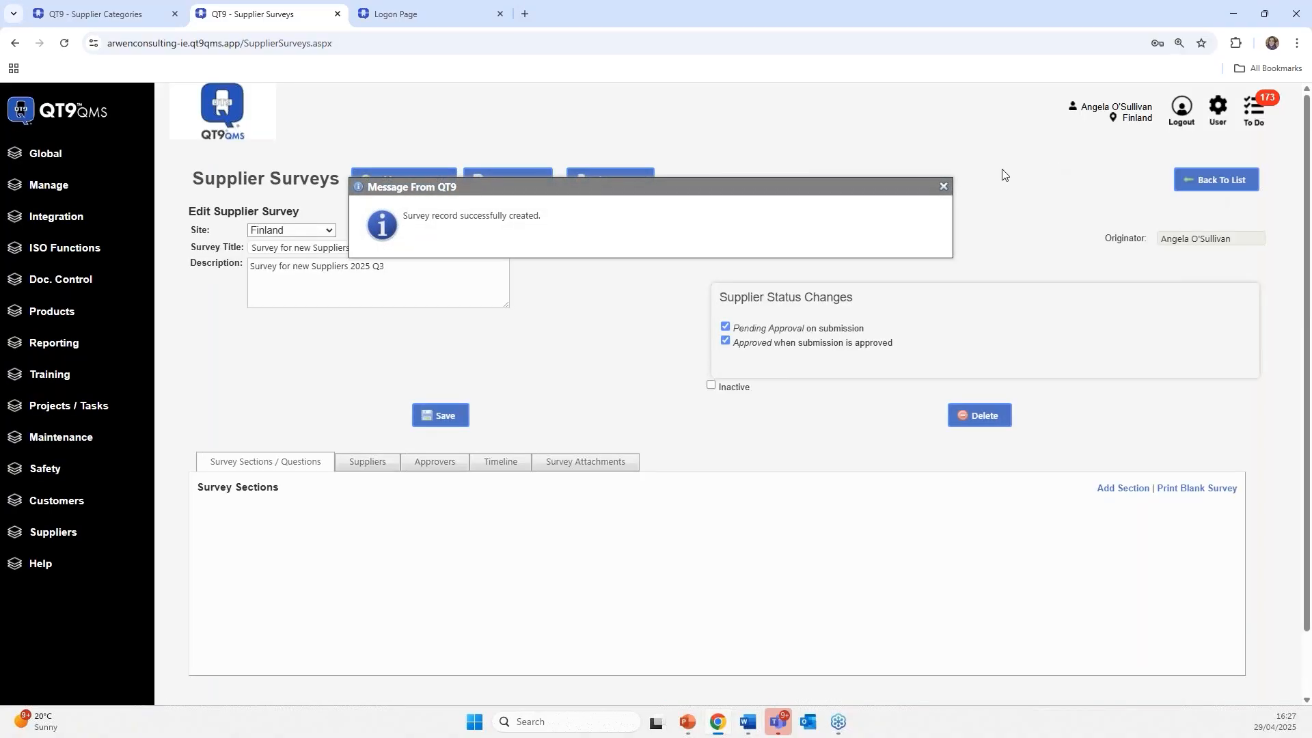
{"action": "left_click", "coordinate": [943, 186]}
{"action": "scroll", "coordinate": [696, 508], "scroll_direction": "down", "scroll_amount": 1}
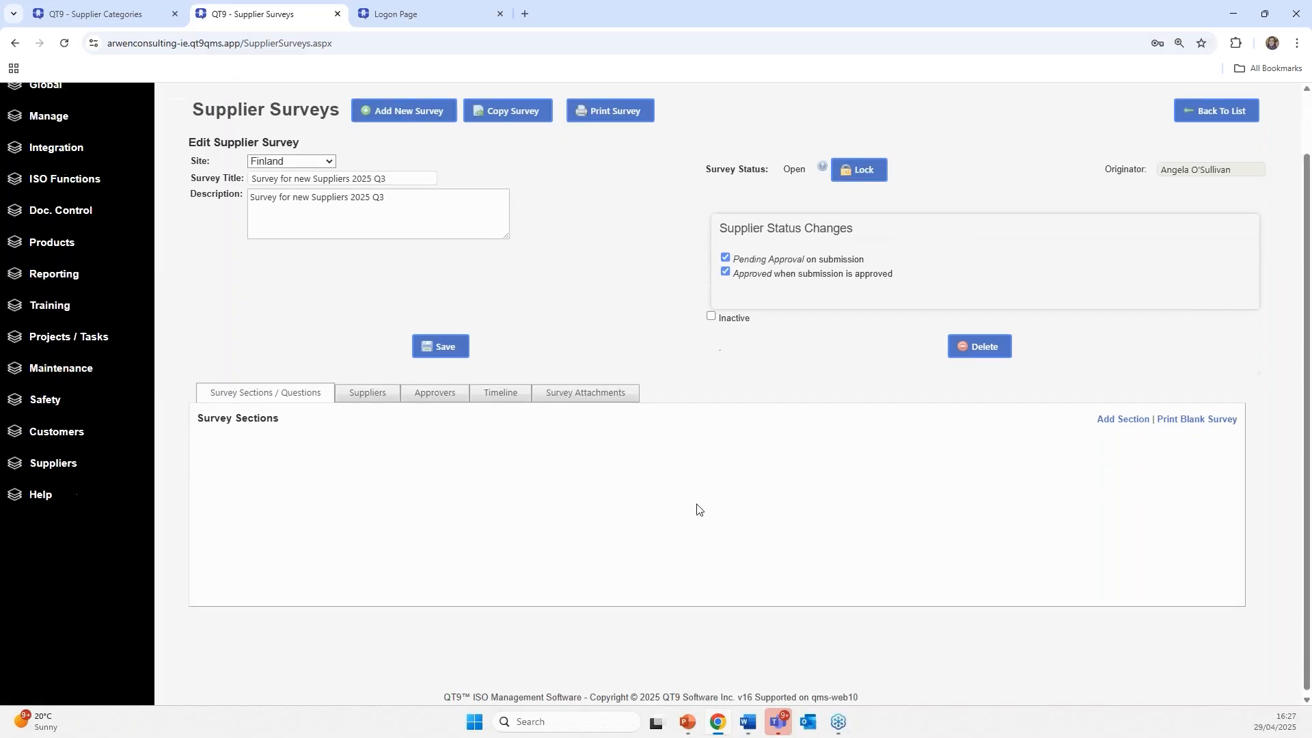
- Add section 'Company Information' with the description 'Financial and legal information'
{"action": "left_click", "coordinate": [1127, 417]}
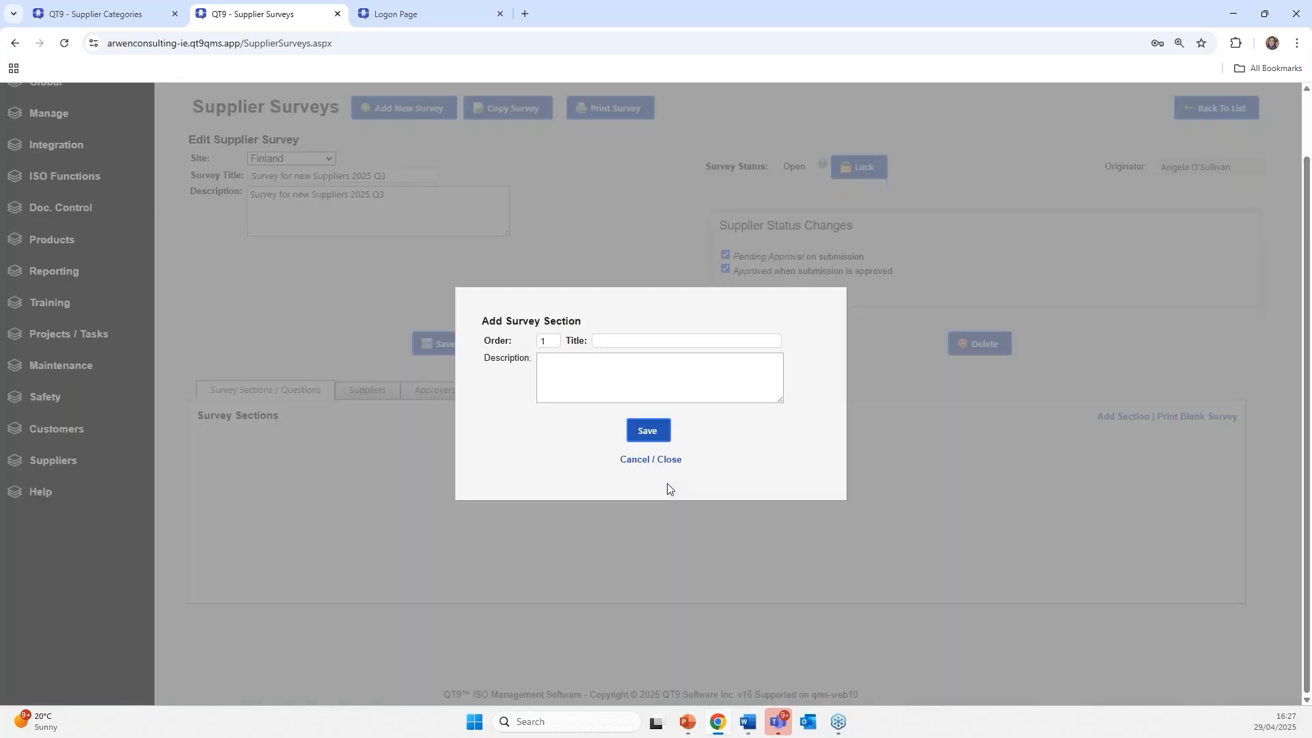
{"action": "left_click", "coordinate": [662, 341]}
{"action": "type", "text": "Company Information"}
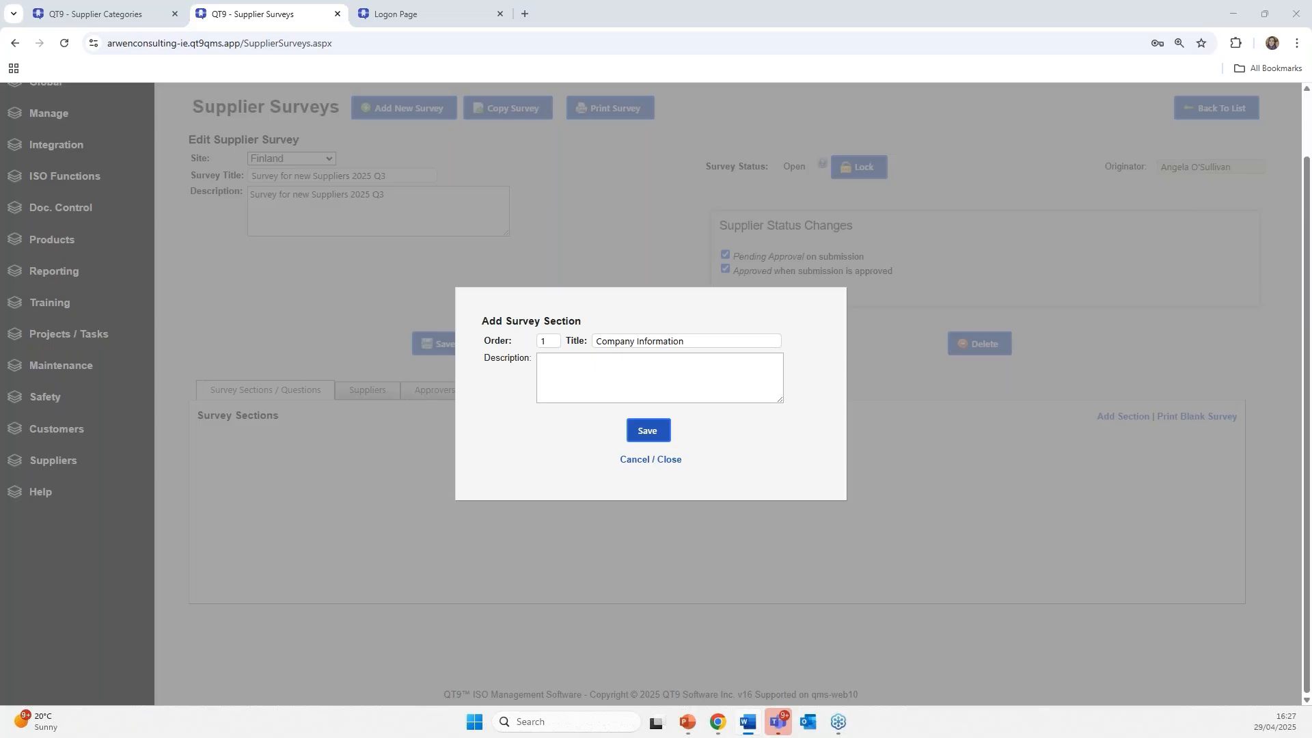
{"action": "left_click", "coordinate": [588, 356]}
{"action": "right_click", "coordinate": [597, 367]}
{"action": "left_click", "coordinate": [615, 497]}
{"action": "left_click", "coordinate": [646, 428]}
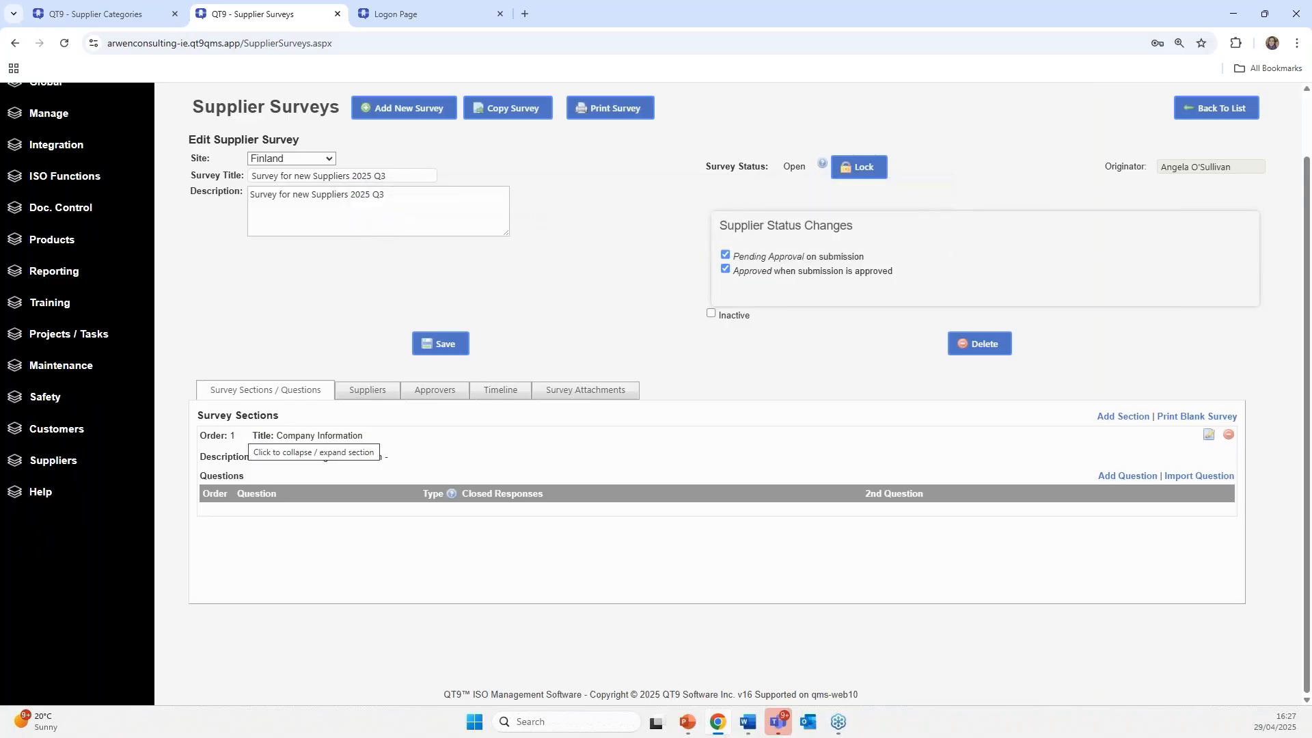
- Import the company registered address and legal status questions into Company Information
{"action": "left_click", "coordinate": [1108, 476]}
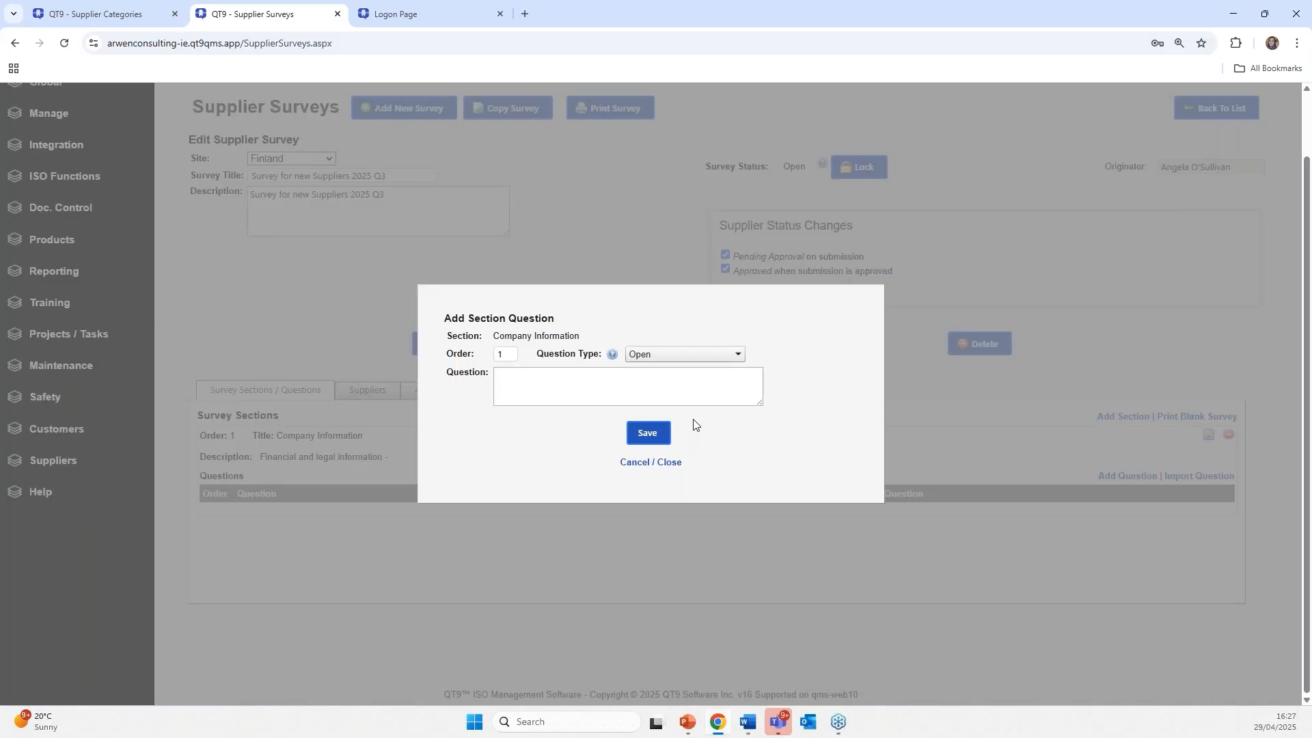
{"action": "left_click", "coordinate": [672, 462]}
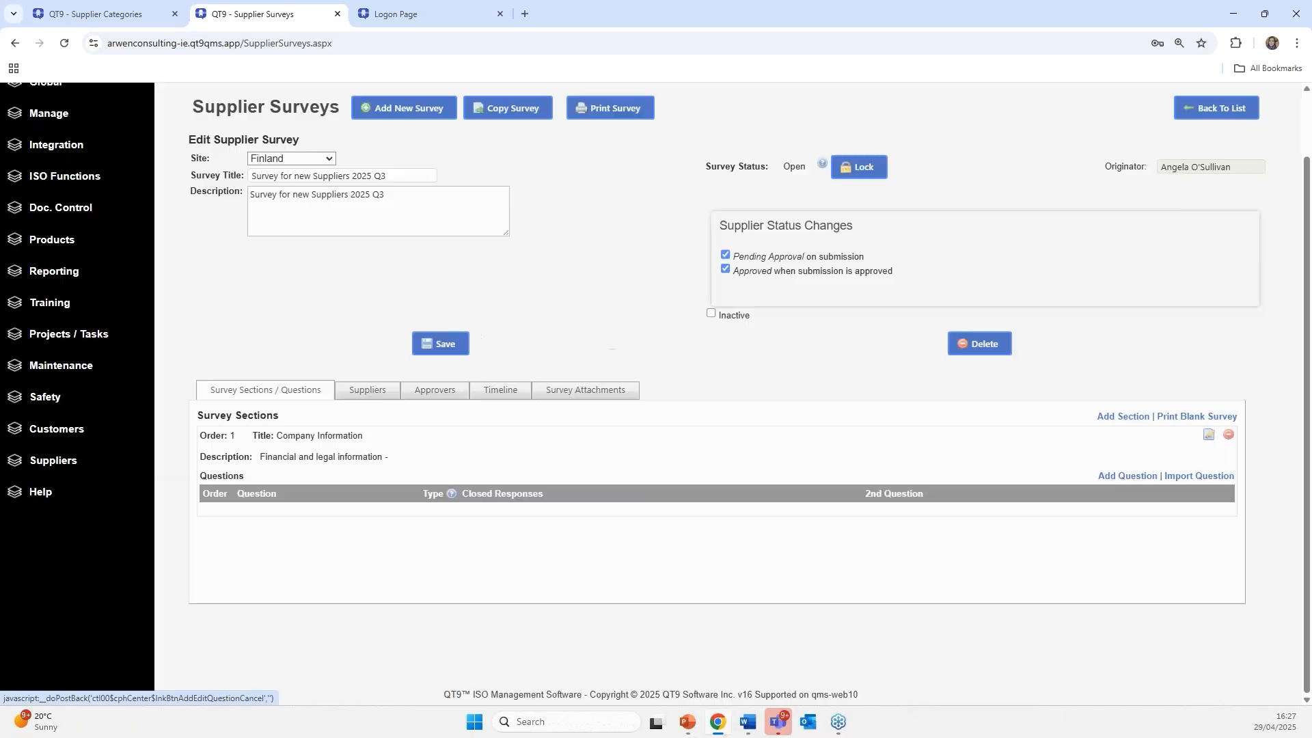
{"action": "left_click", "coordinate": [1185, 477]}
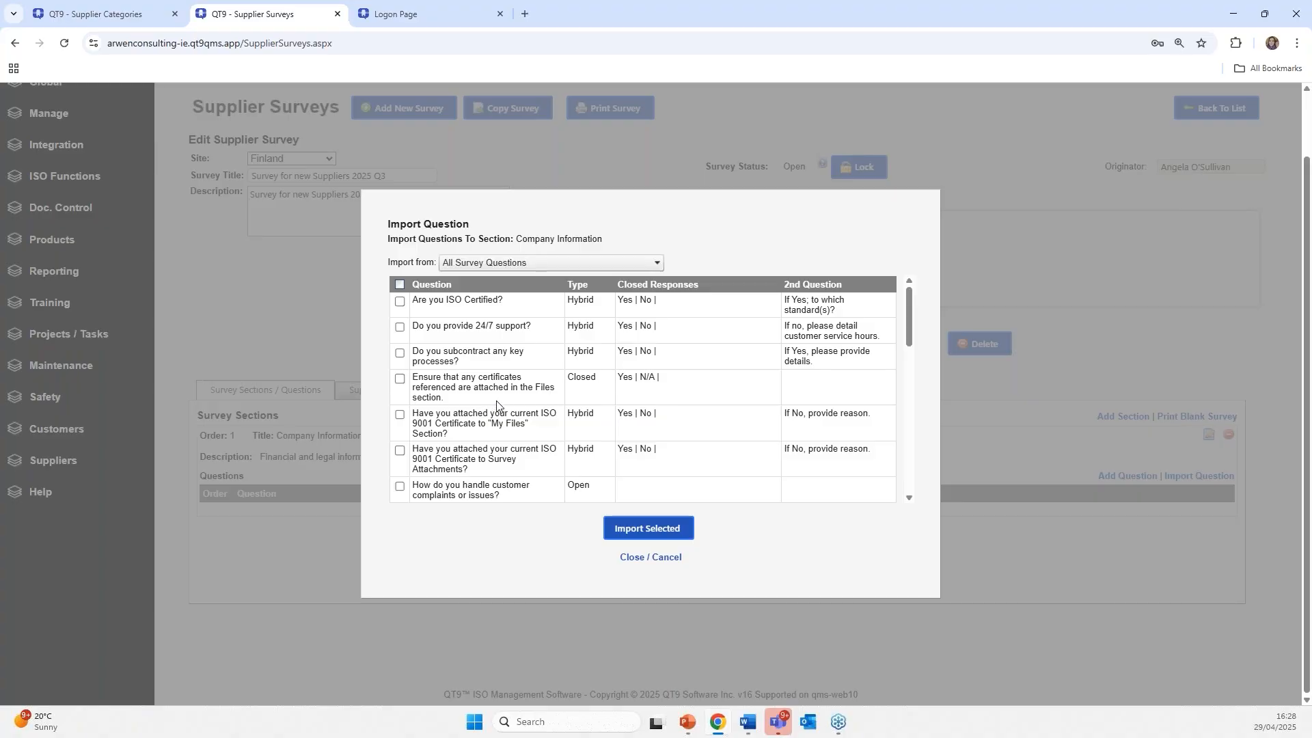
{"action": "scroll", "coordinate": [496, 406], "scroll_direction": "down", "scroll_amount": 4}
{"action": "scroll", "coordinate": [479, 403], "scroll_direction": "down", "scroll_amount": 1}
{"action": "scroll", "coordinate": [479, 403], "scroll_direction": "down", "scroll_amount": 3}
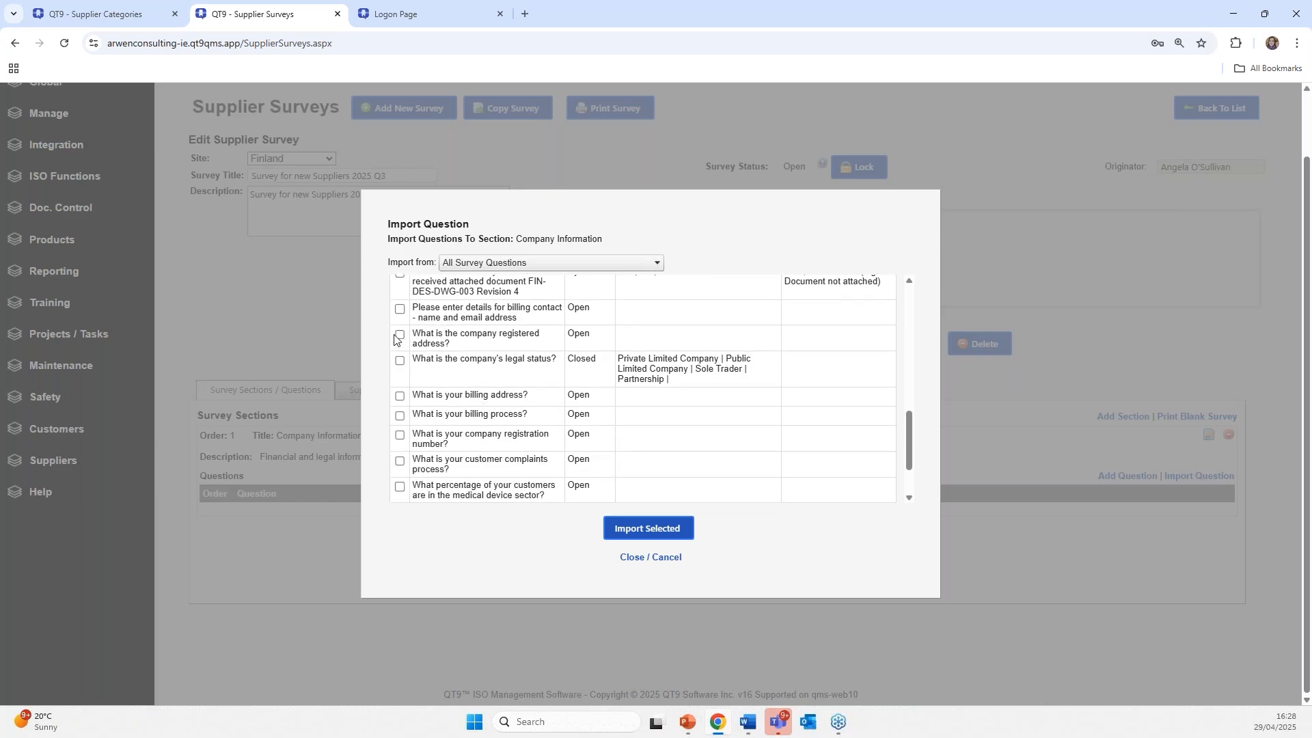
{"action": "left_click", "coordinate": [398, 336]}
{"action": "left_click", "coordinate": [399, 362]}
{"action": "left_click", "coordinate": [618, 527]}
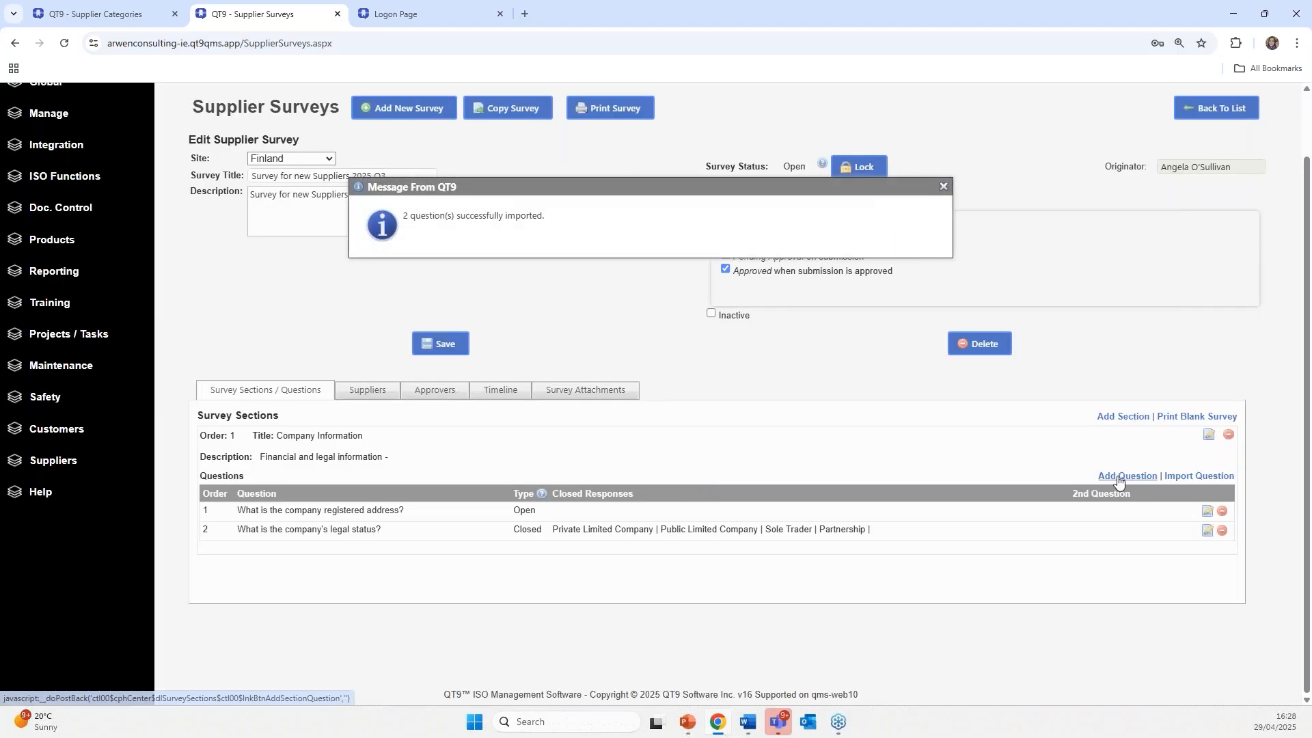
- Add the open question 'Please enter details for billing contact - name and email address'
{"action": "left_click", "coordinate": [1117, 476]}
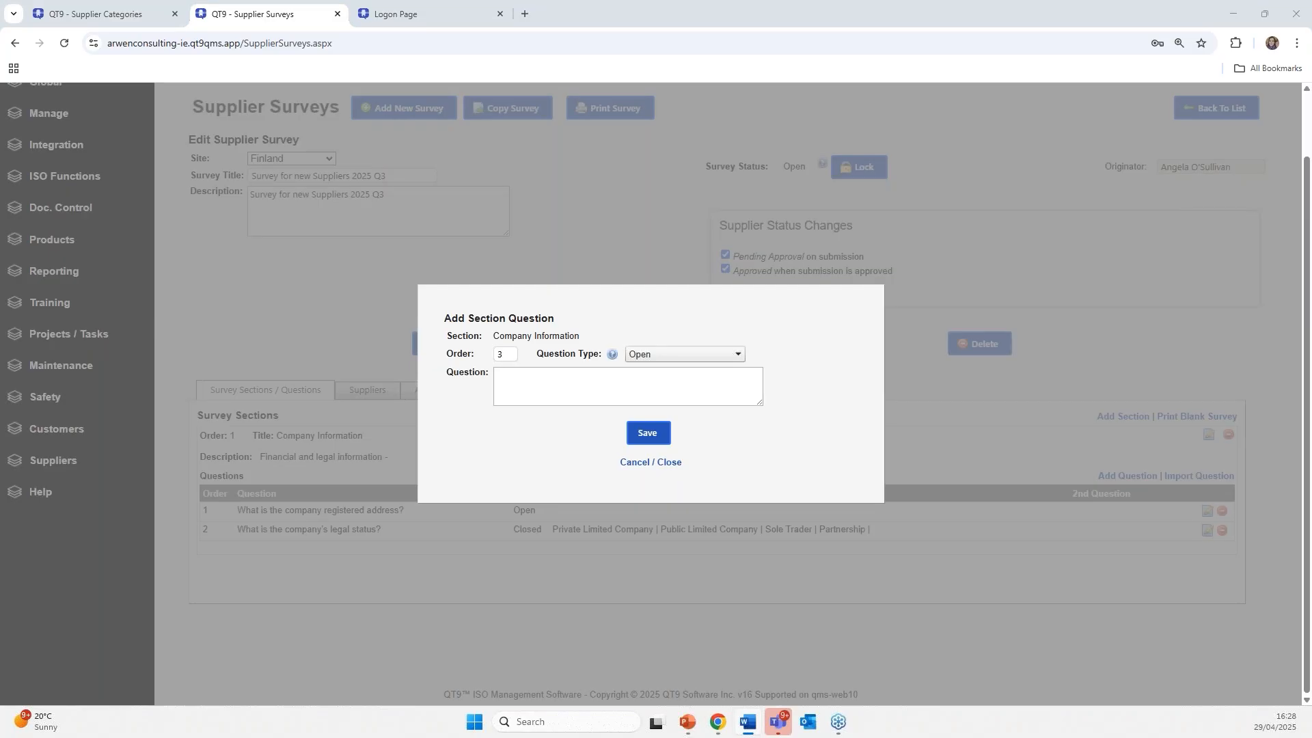
{"action": "left_click", "coordinate": [495, 372]}
{"action": "right_click", "coordinate": [496, 376]}
{"action": "left_click", "coordinate": [546, 510]}
{"action": "left_click", "coordinate": [651, 434]}
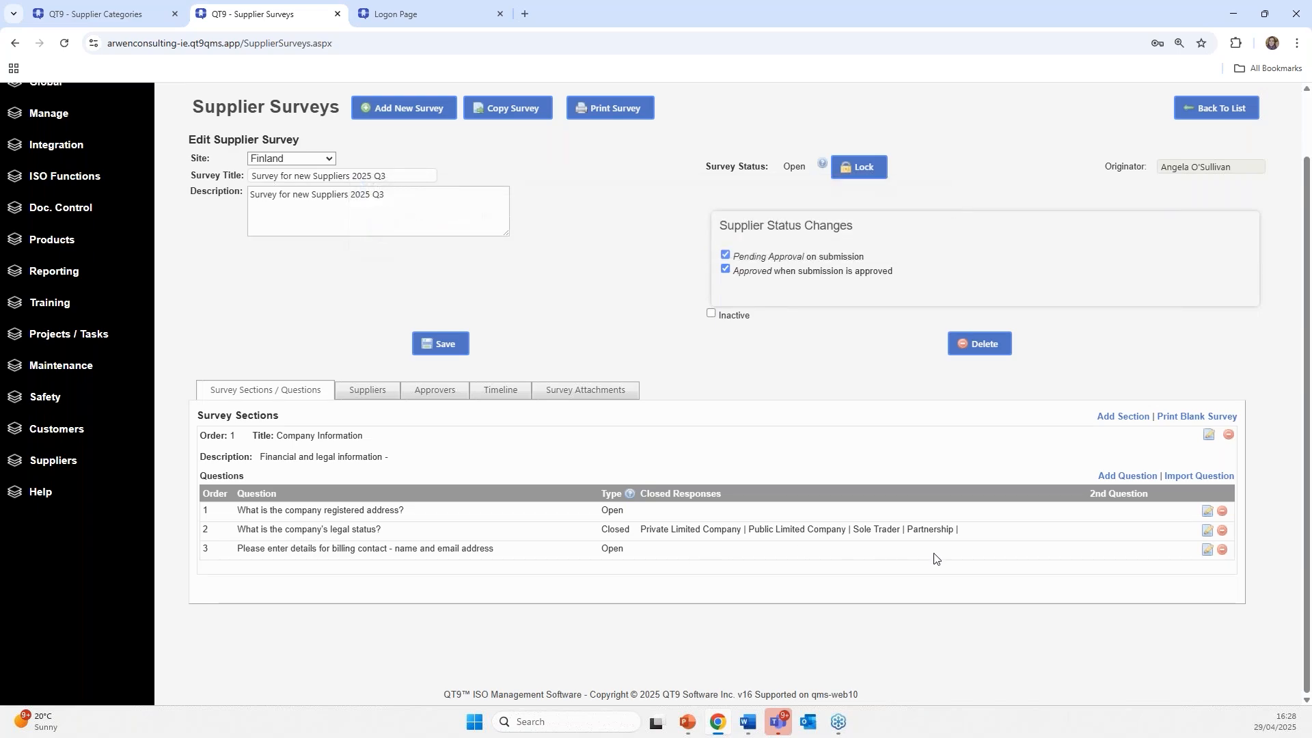
- Add section 'Quality Information' with description 'Quality', correcting the spelling in both fields
{"action": "left_click", "coordinate": [1124, 418]}
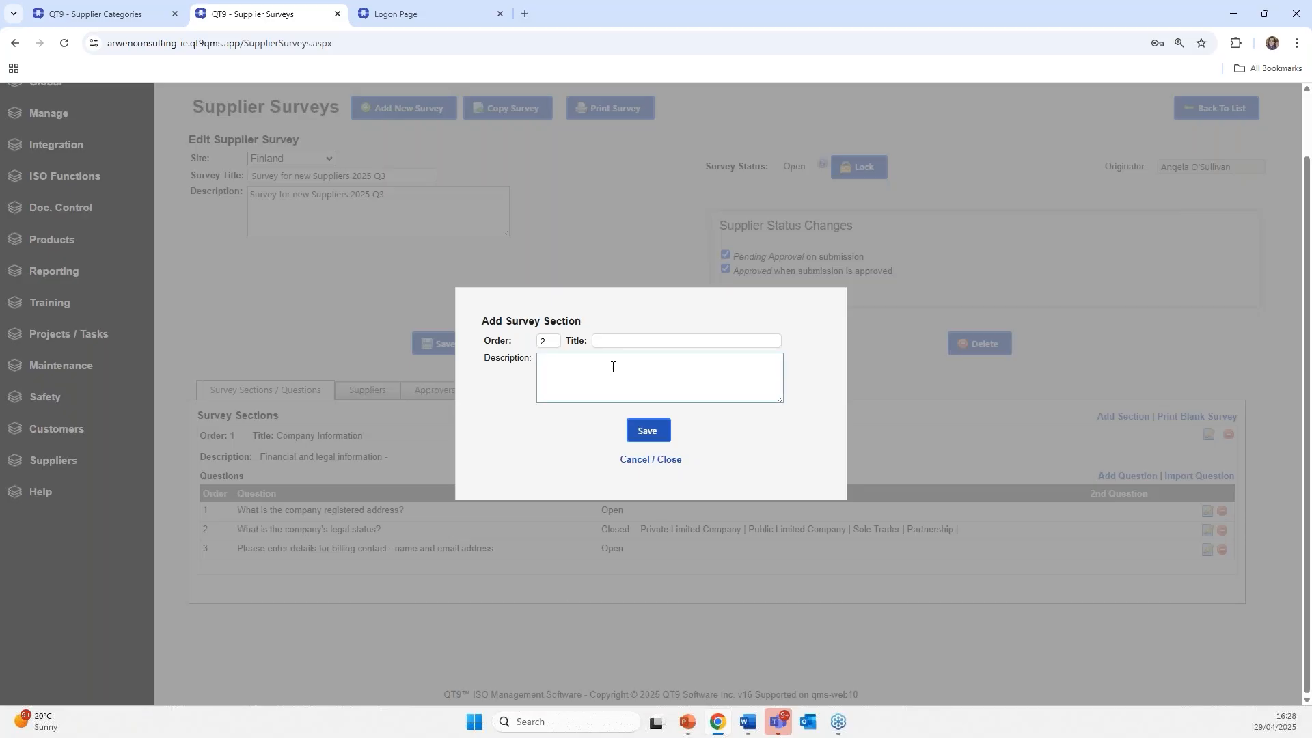
{"action": "left_click", "coordinate": [612, 342]}
{"action": "type", "text": "Quality Information"}
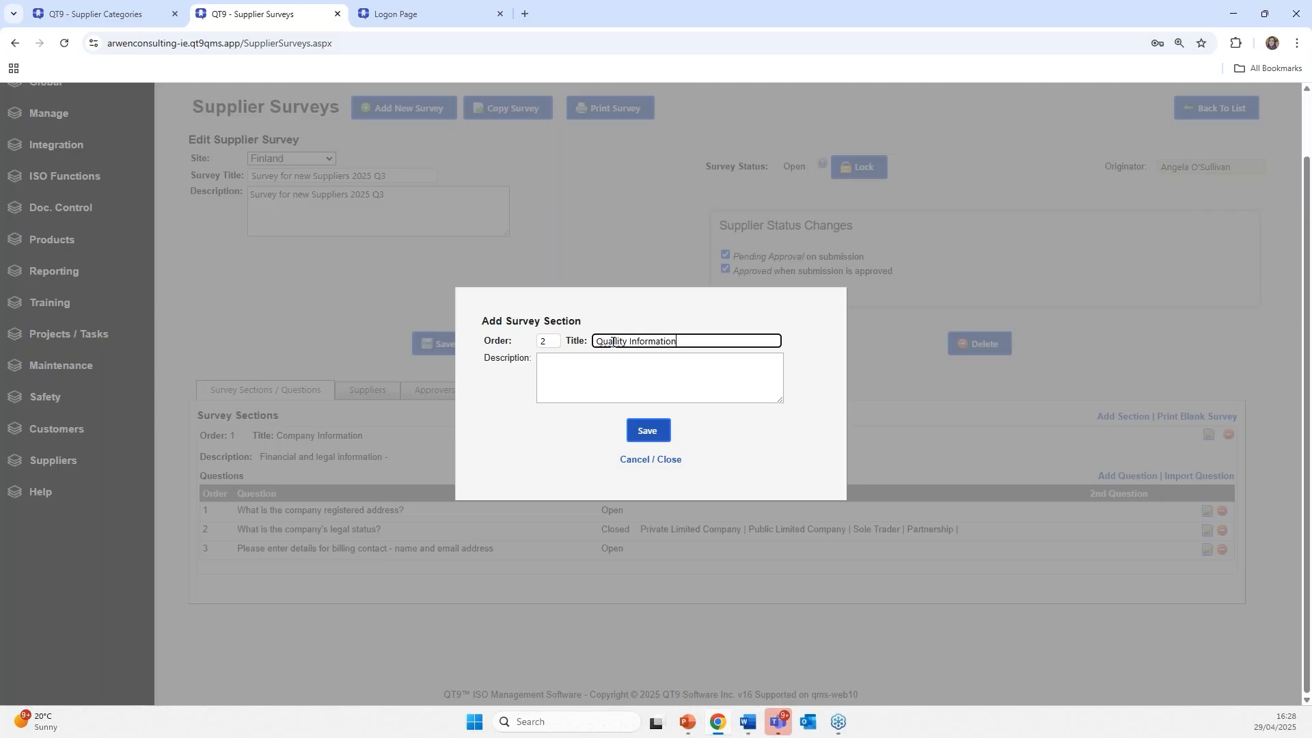
{"action": "left_click", "coordinate": [612, 360]}
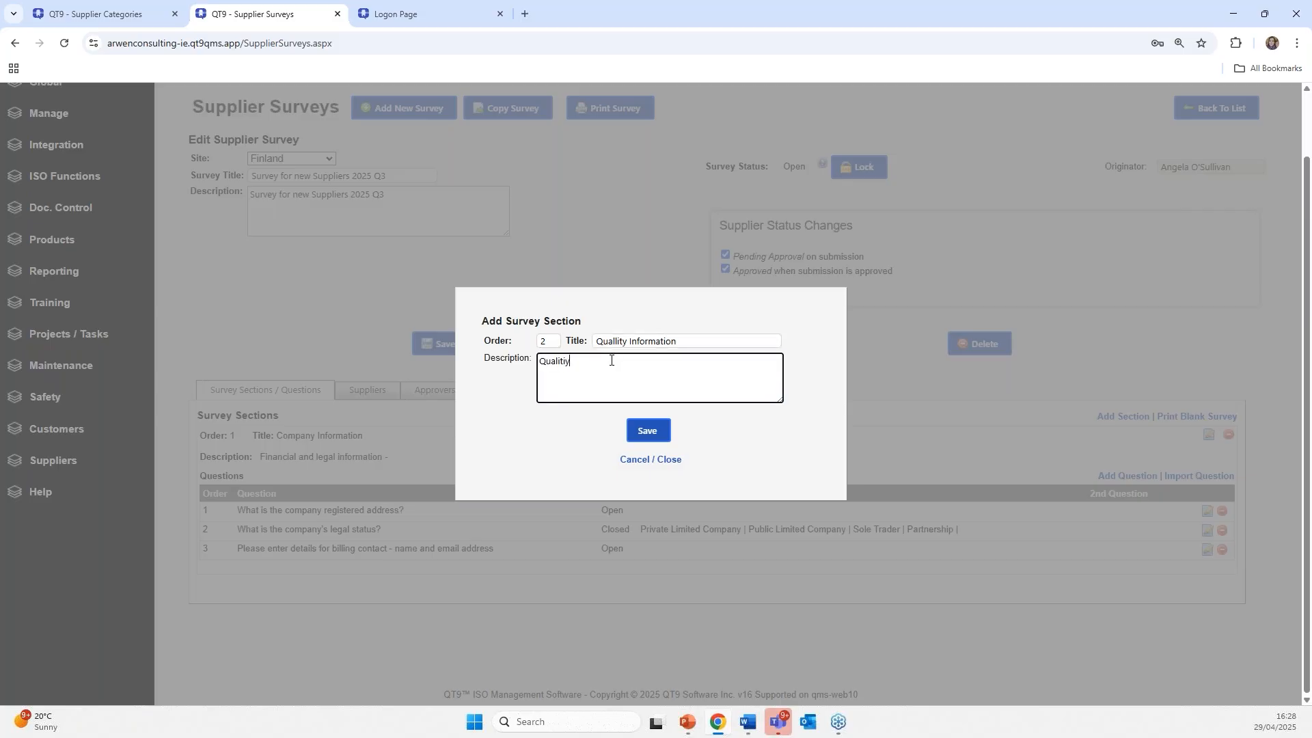
{"action": "right_click", "coordinate": [567, 360]}
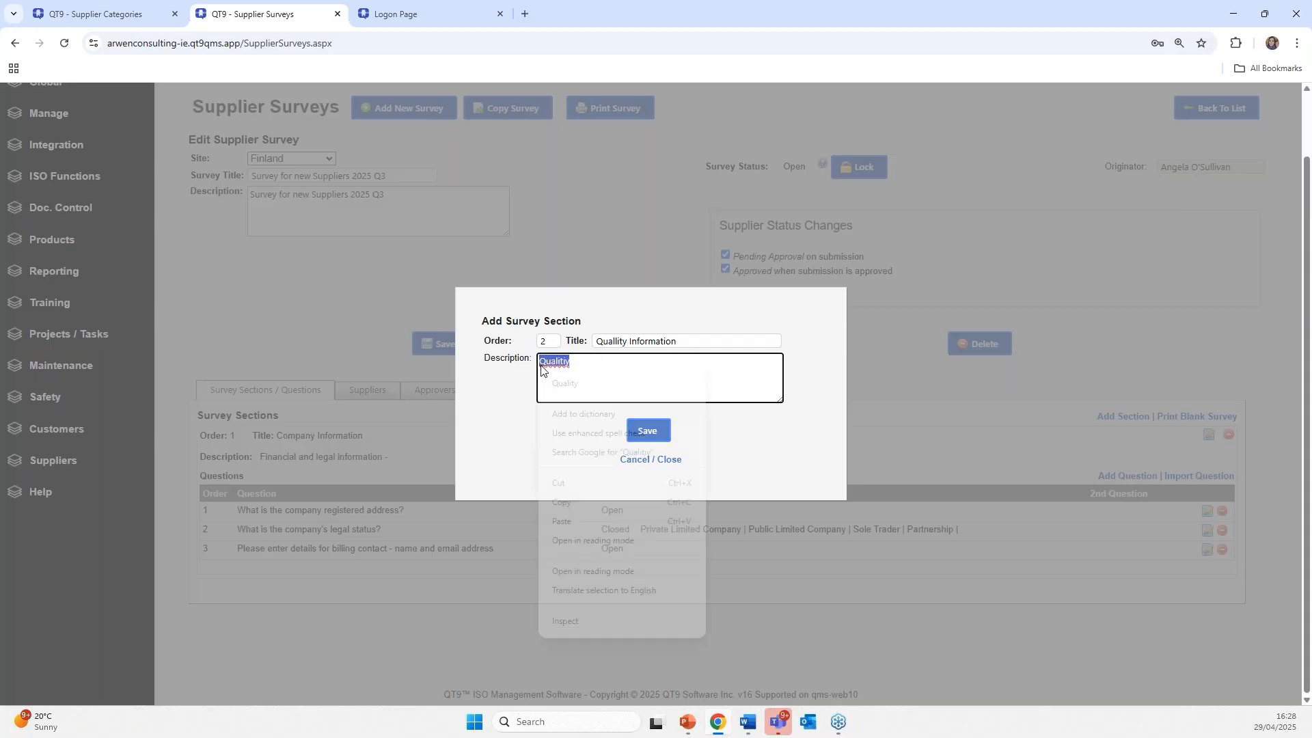
{"action": "left_click", "coordinate": [565, 383]}
{"action": "right_click", "coordinate": [605, 342]}
{"action": "left_click", "coordinate": [605, 343]}
{"action": "key", "text": "BackSpace"}
{"action": "type", "text": "i"}
{"action": "left_click", "coordinate": [647, 430]}
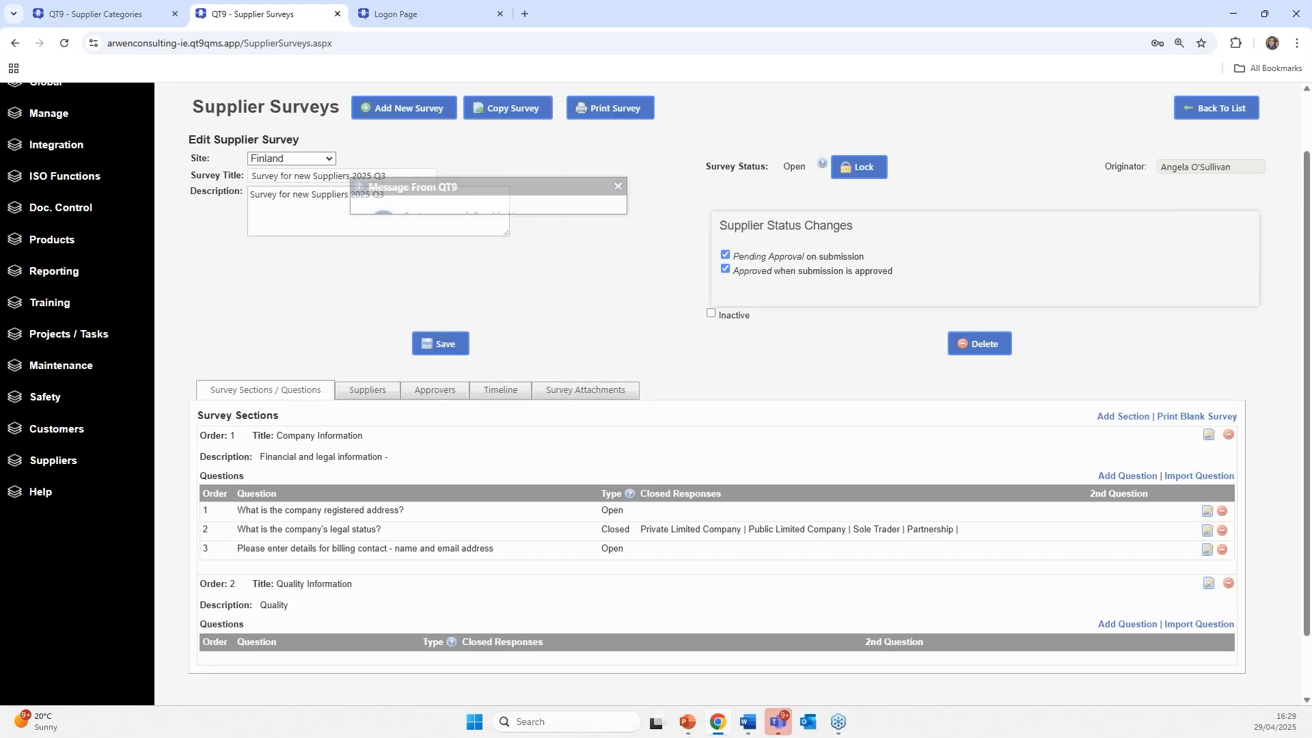
{"action": "scroll", "coordinate": [896, 493], "scroll_direction": "down", "scroll_amount": 2}
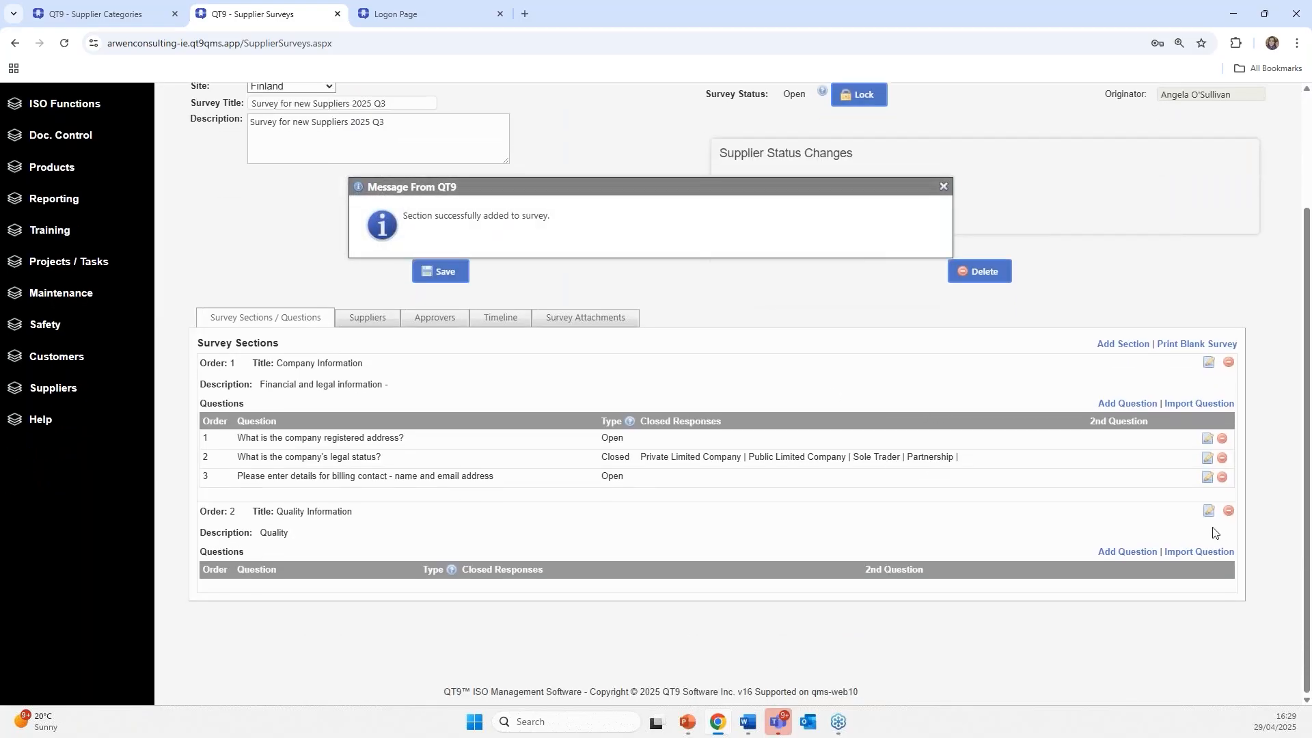
- Import the Yes/No question on attaching the ISO 9001 certificate to My Files into Quality Information
{"action": "left_click", "coordinate": [1210, 551]}
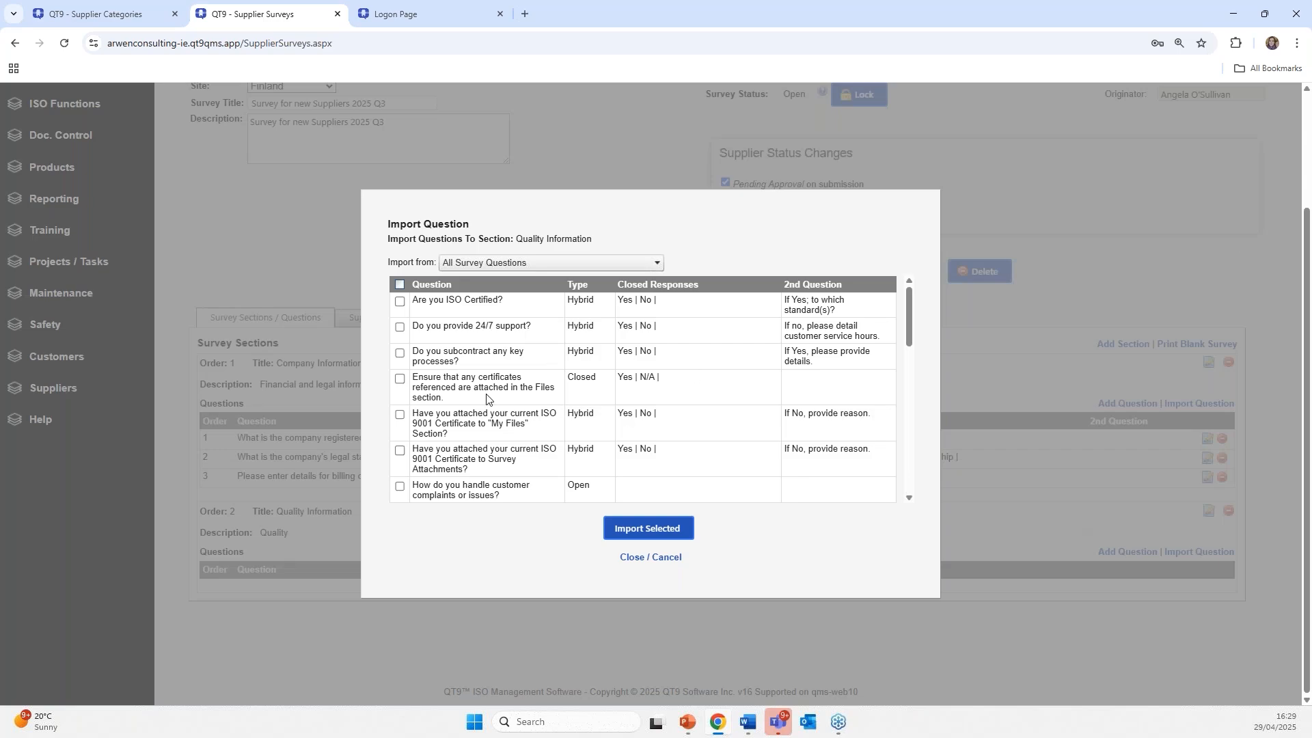
{"action": "scroll", "coordinate": [472, 404], "scroll_direction": "down", "scroll_amount": 1}
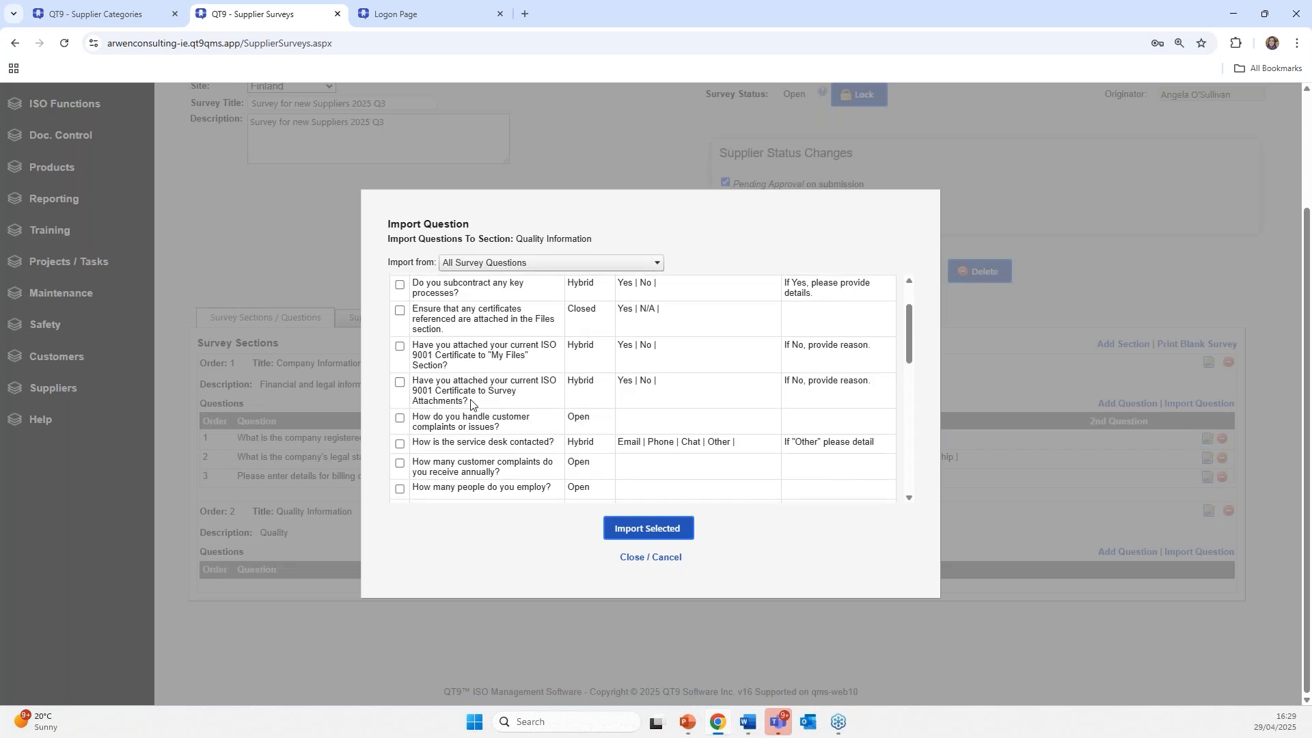
{"action": "left_click", "coordinate": [401, 347]}
{"action": "left_click", "coordinate": [656, 528]}
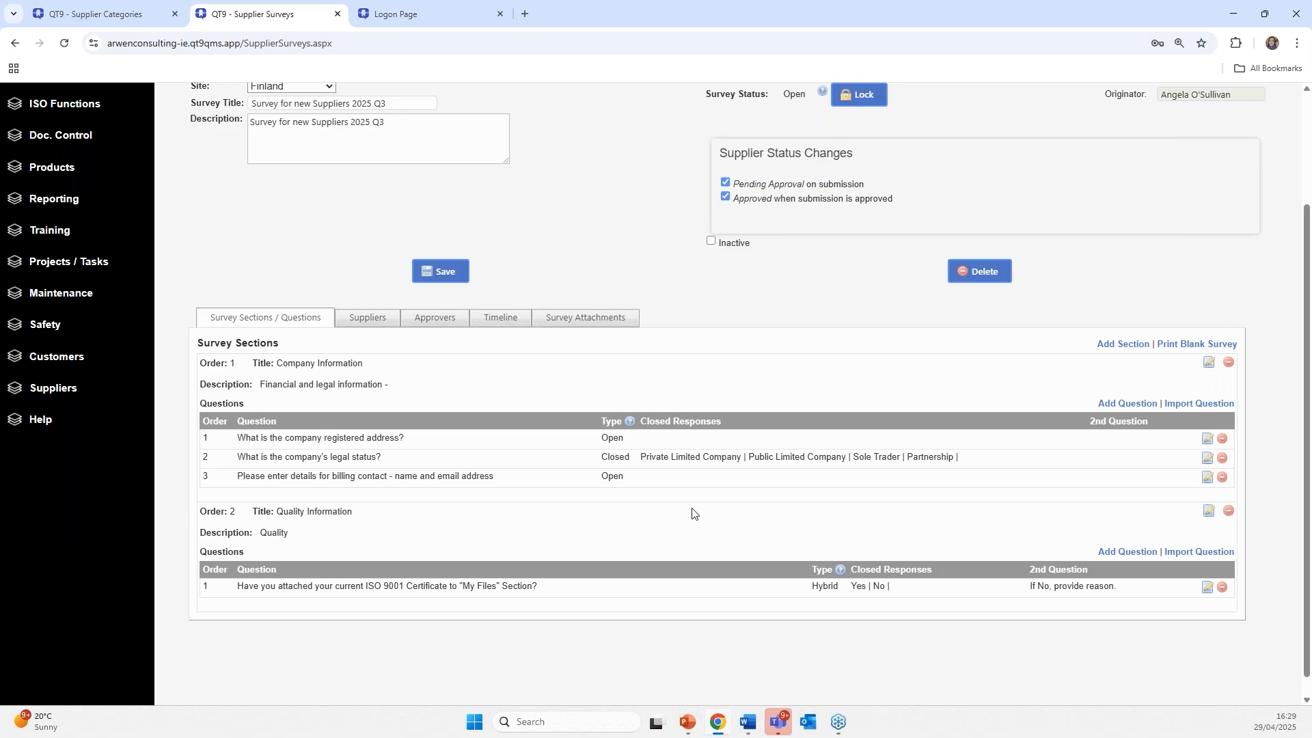
- Assign an approver to the survey on the Approvers tab
{"action": "left_click", "coordinate": [414, 321]}
{"action": "left_click", "coordinate": [433, 443]}
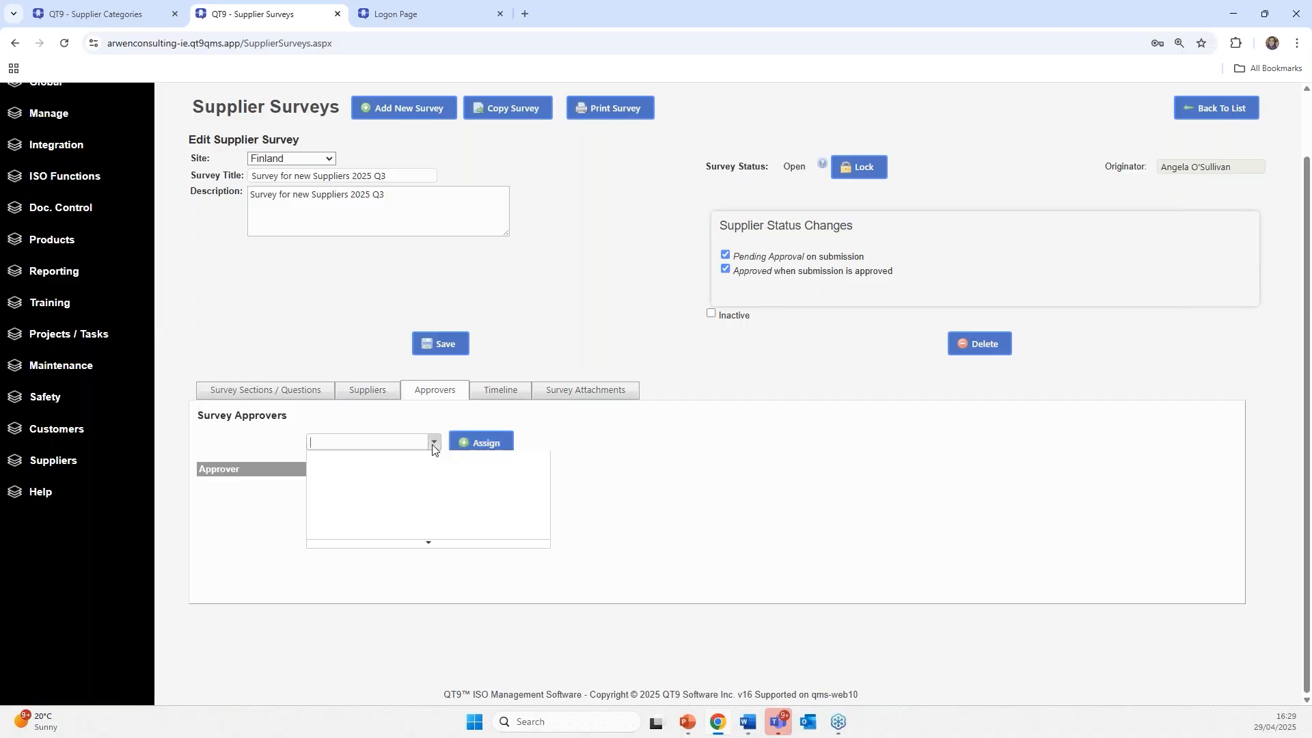
{"action": "left_click", "coordinate": [394, 481]}
{"action": "left_click", "coordinate": [480, 444]}
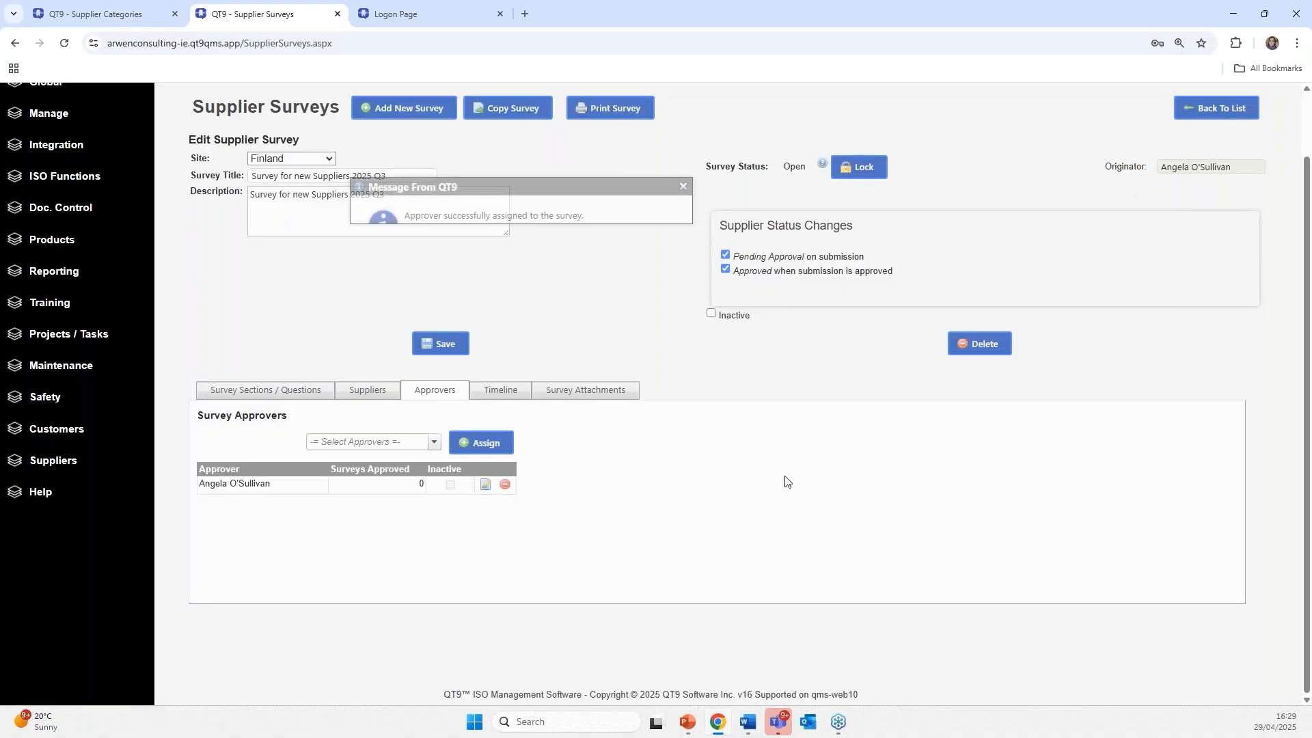
- Assign suppliers Angel Medical and Solar Industries to the survey
{"action": "left_click", "coordinate": [361, 398]}
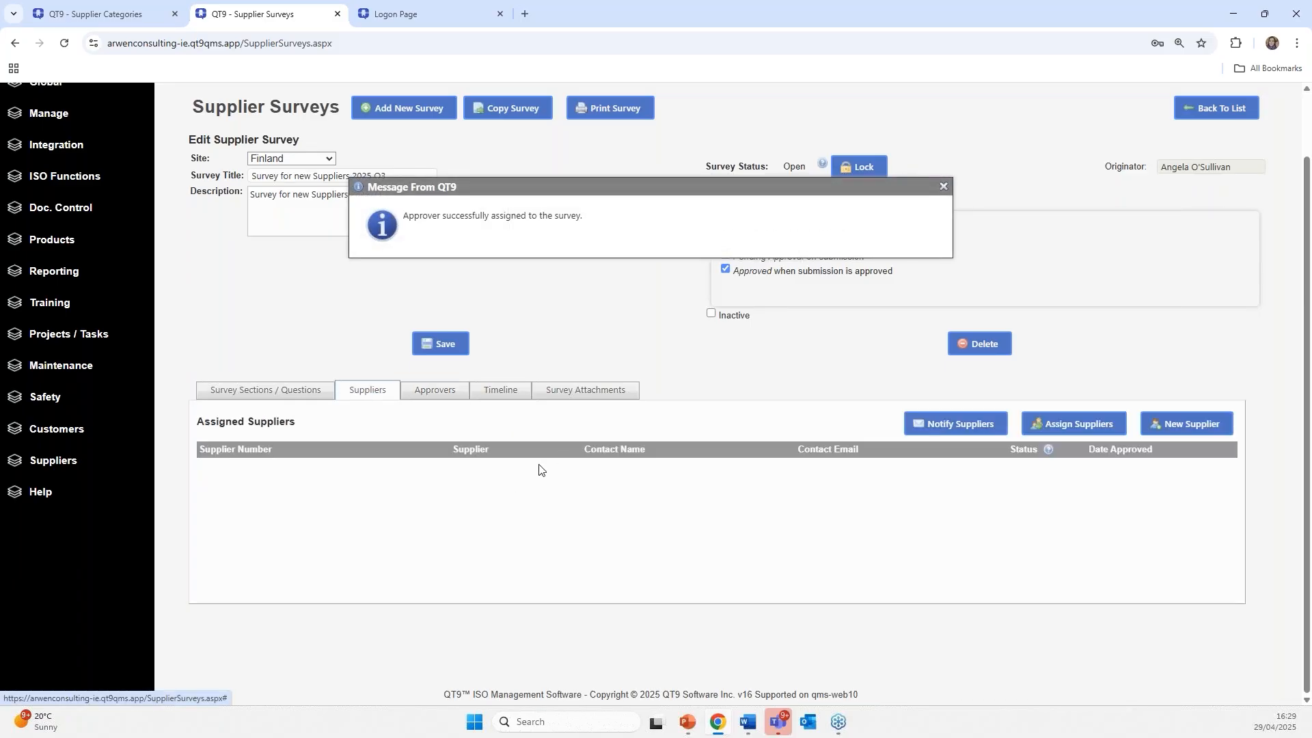
{"action": "left_click", "coordinate": [1051, 434]}
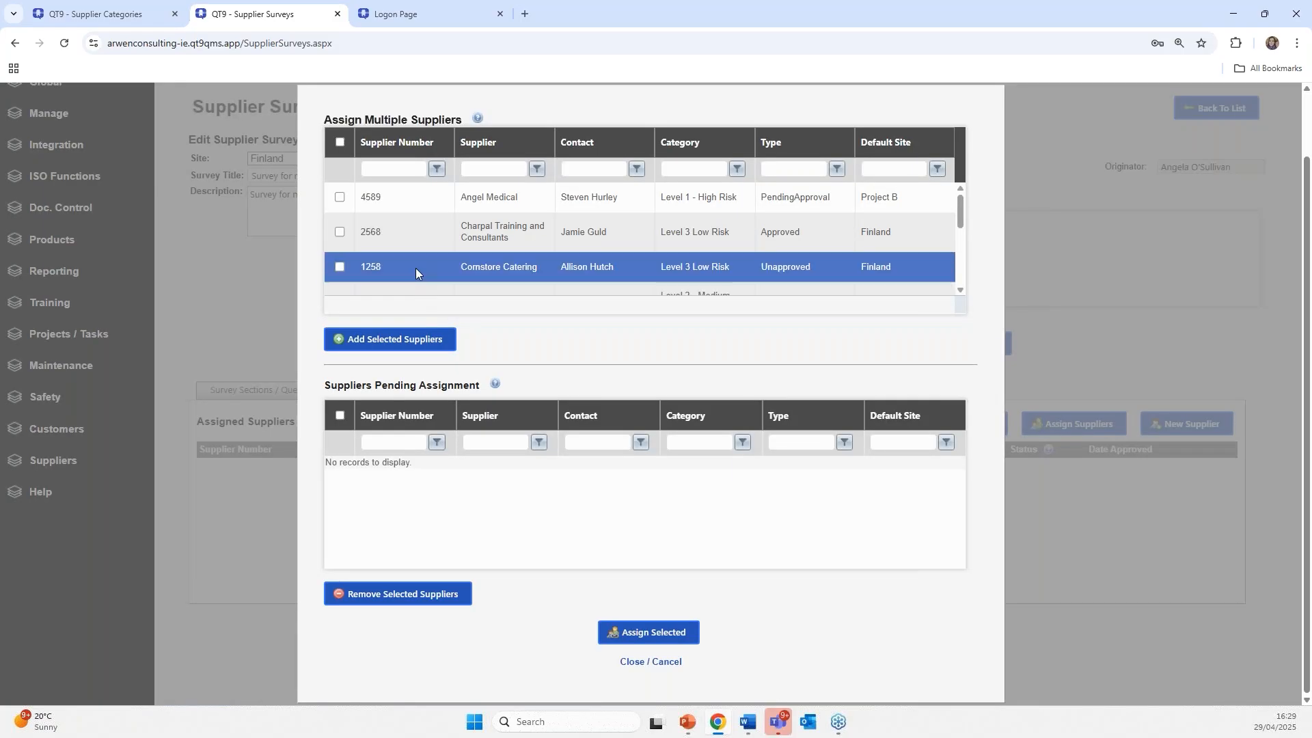
{"action": "left_click", "coordinate": [342, 198]}
{"action": "scroll", "coordinate": [356, 238], "scroll_direction": "down", "scroll_amount": 5}
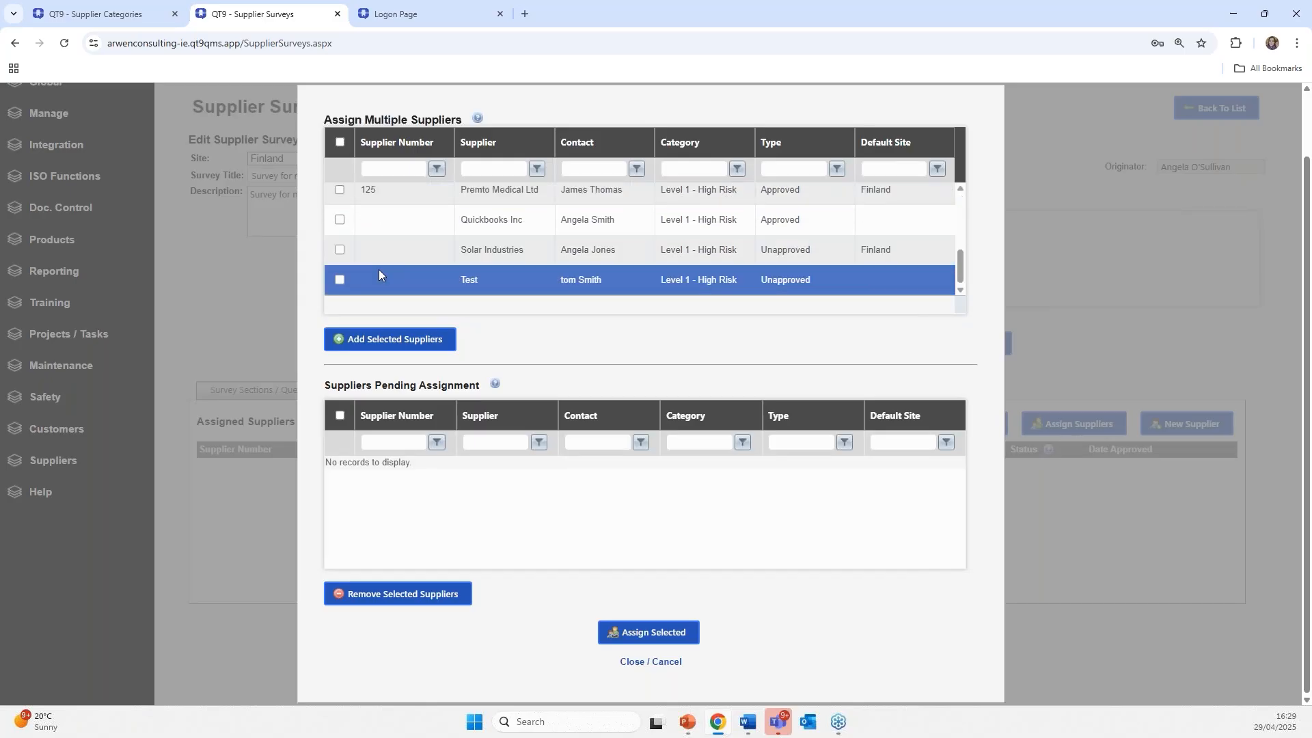
{"action": "left_click", "coordinate": [340, 250]}
{"action": "left_click", "coordinate": [389, 338]}
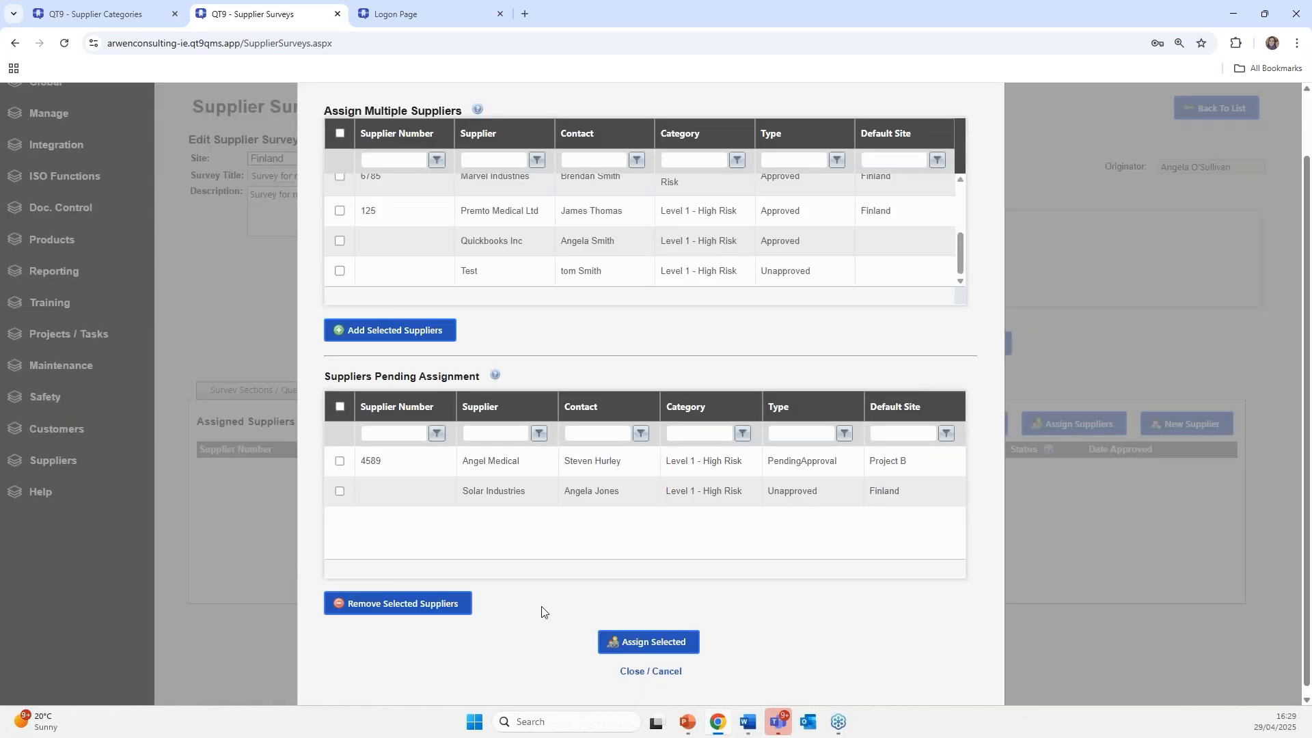
{"action": "left_click", "coordinate": [340, 461]}
{"action": "left_click", "coordinate": [339, 489]}
{"action": "left_click", "coordinate": [649, 642]}
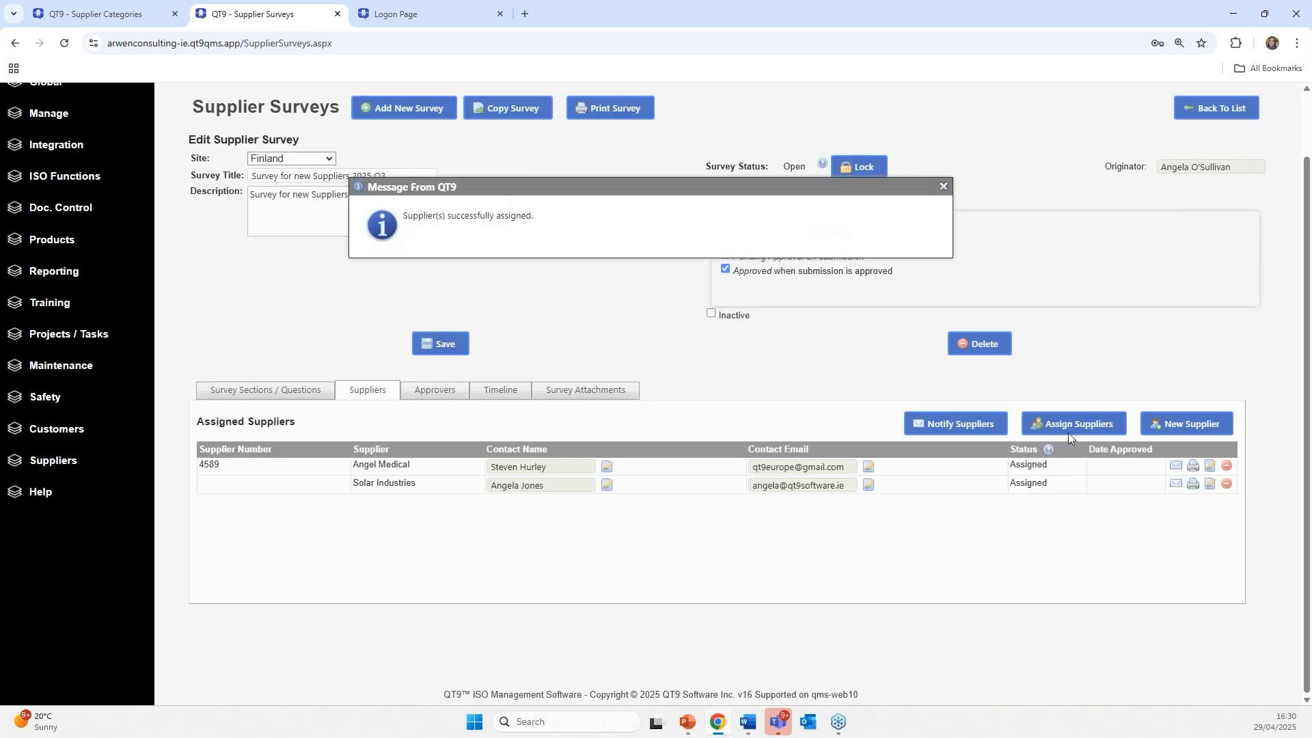
{"action": "left_click", "coordinate": [944, 187]}
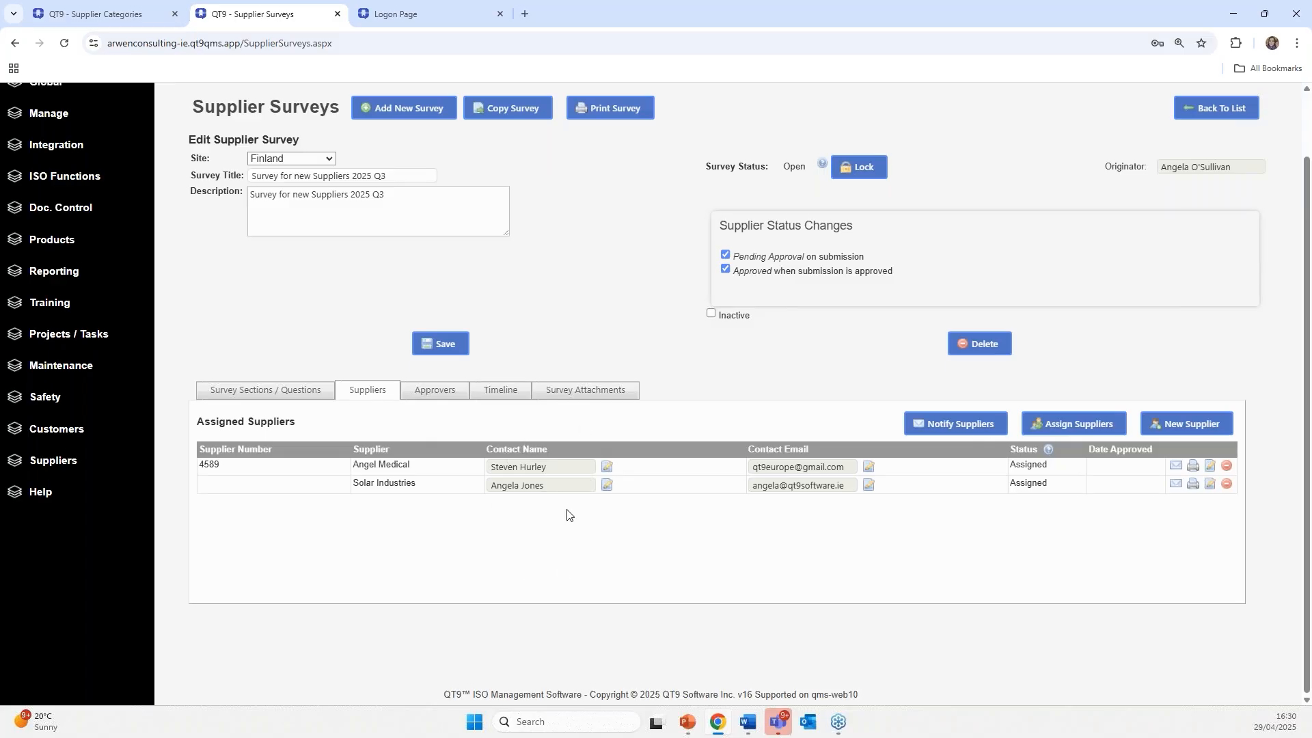
- Notify all assigned suppliers with the message 'Please complete attached survey', locking the survey
{"action": "left_click", "coordinate": [954, 429]}
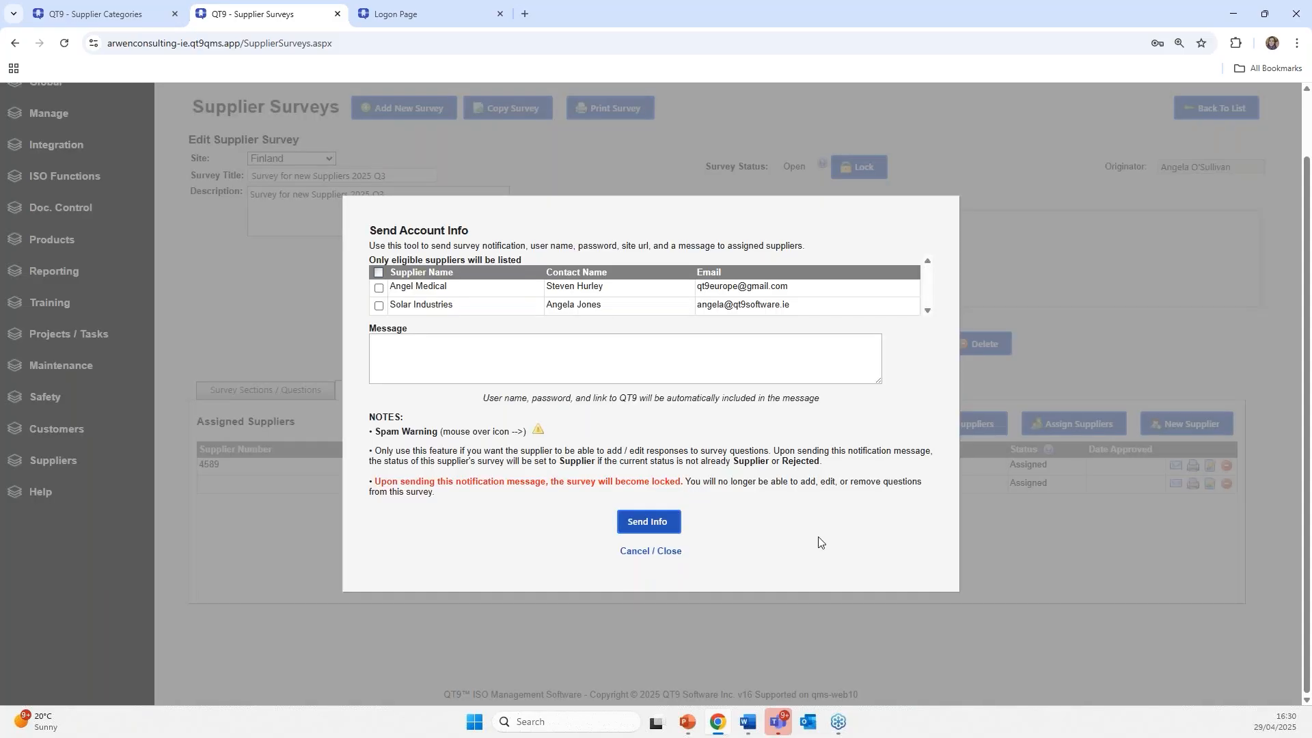
{"action": "left_click", "coordinate": [378, 272]}
{"action": "left_click", "coordinate": [717, 375]}
{"action": "right_click", "coordinate": [600, 343]}
{"action": "left_click", "coordinate": [623, 485]}
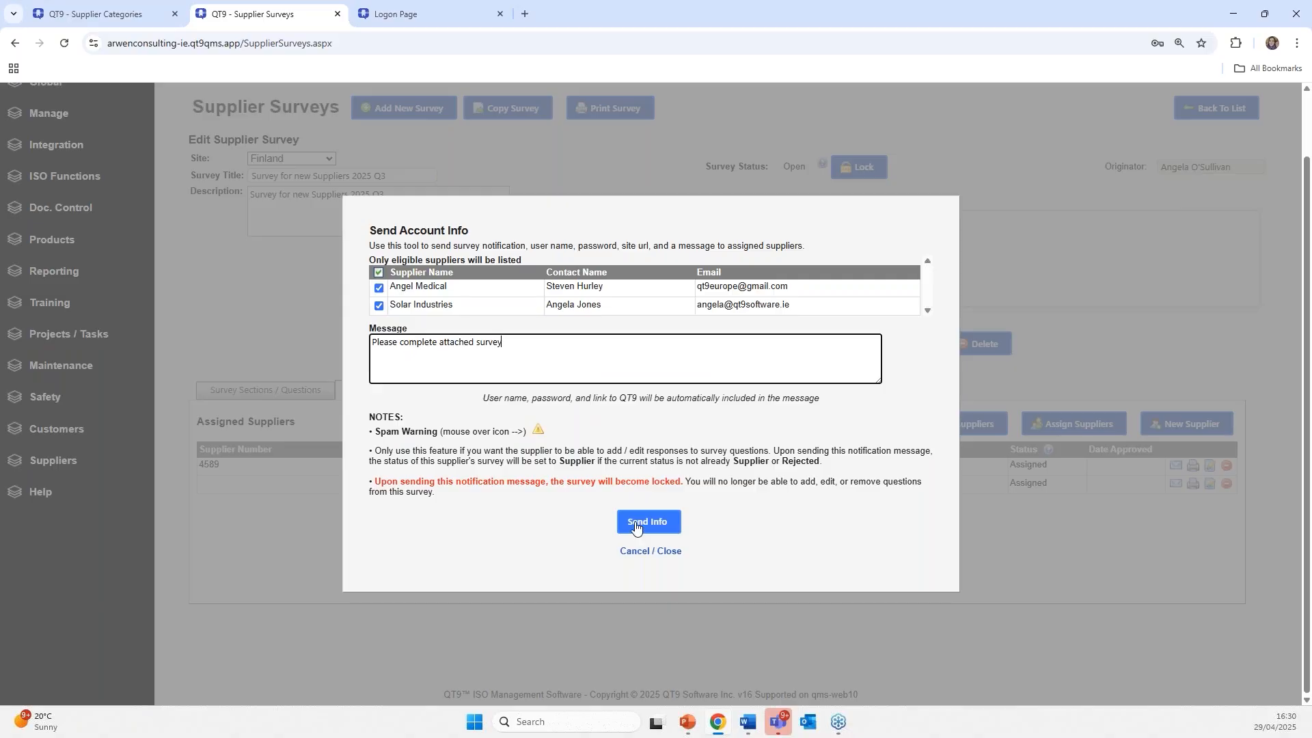
{"action": "left_click", "coordinate": [635, 523]}
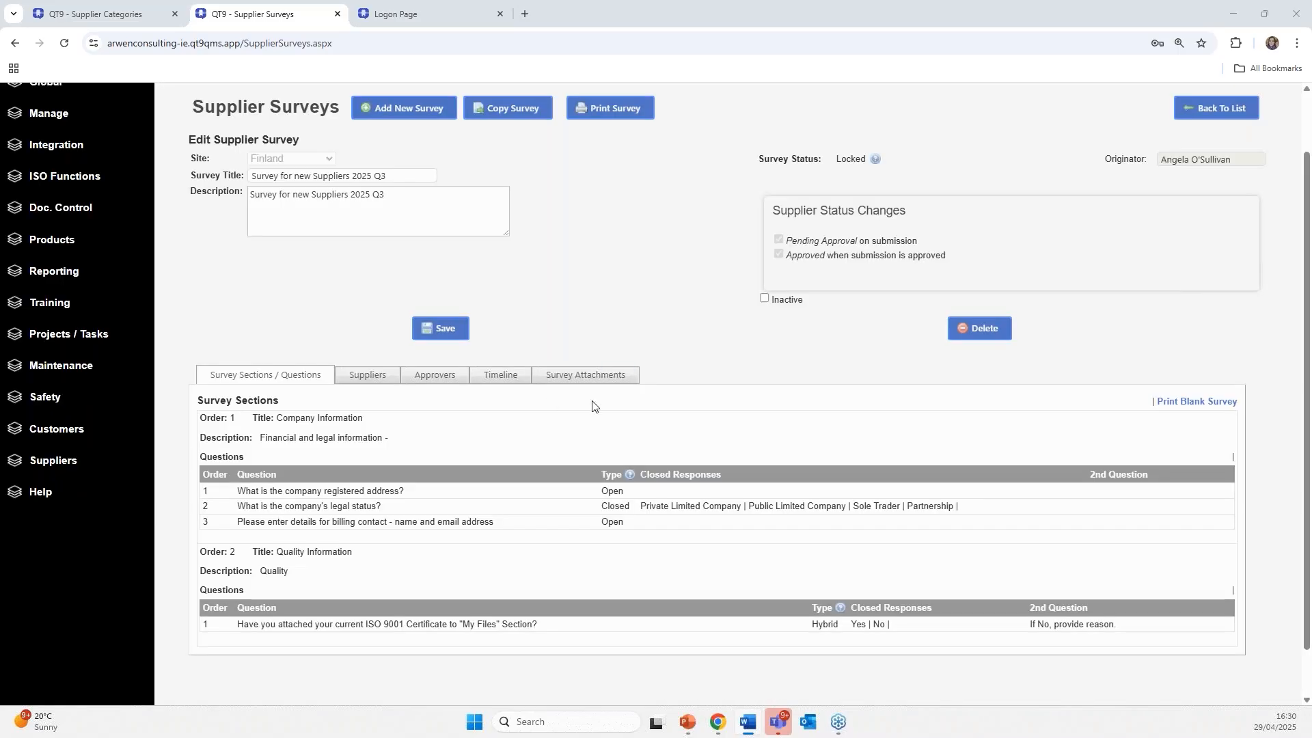
{"action": "scroll", "coordinate": [680, 402], "scroll_direction": "down", "scroll_amount": 1}
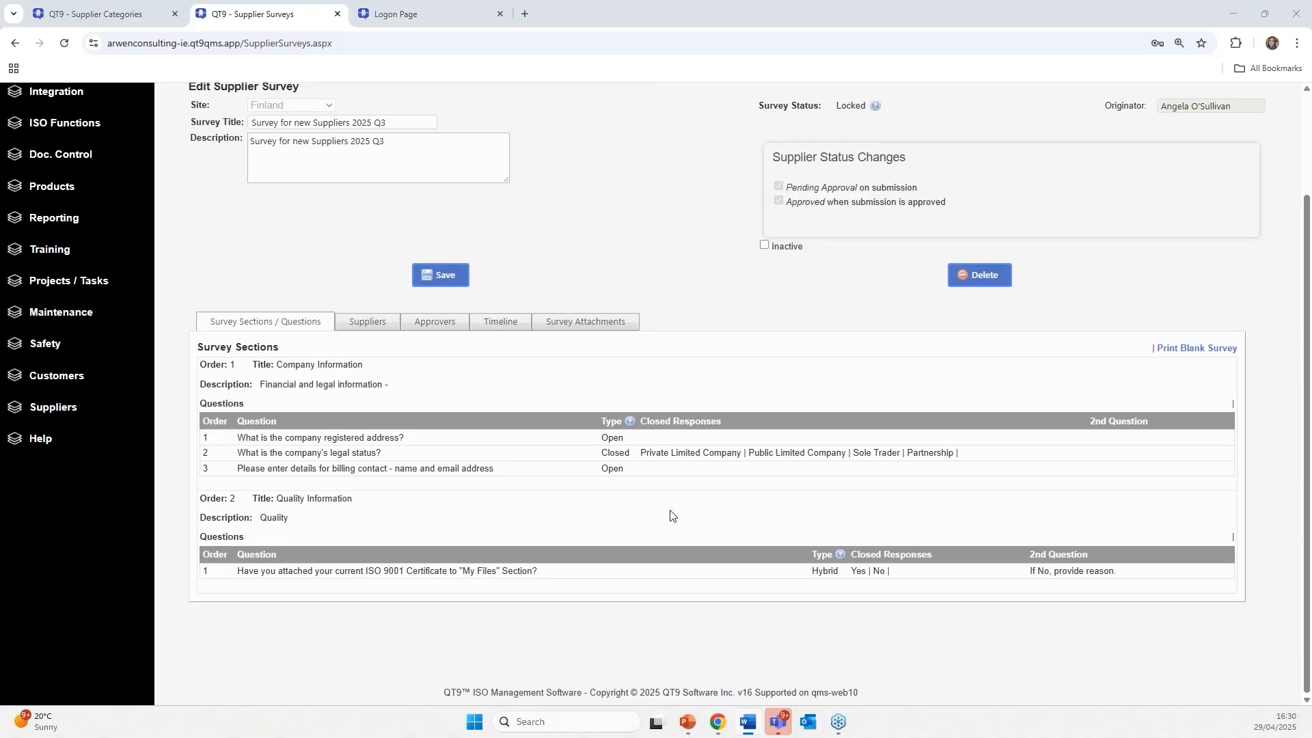
{"action": "scroll", "coordinate": [623, 484], "scroll_direction": "up", "scroll_amount": 2}
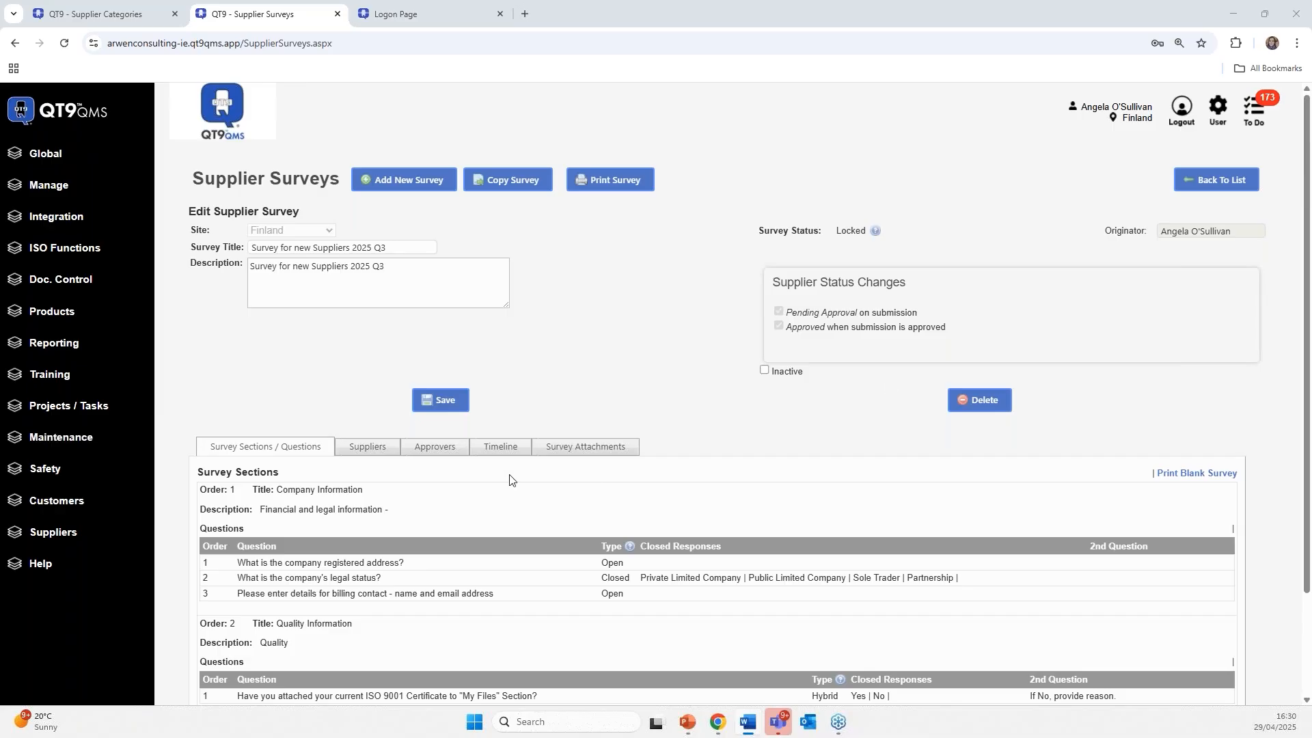
- Review the Acknowledge Receipt of Document(s) survey's attachments and questions, then return to the list
{"action": "left_click", "coordinate": [1224, 180]}
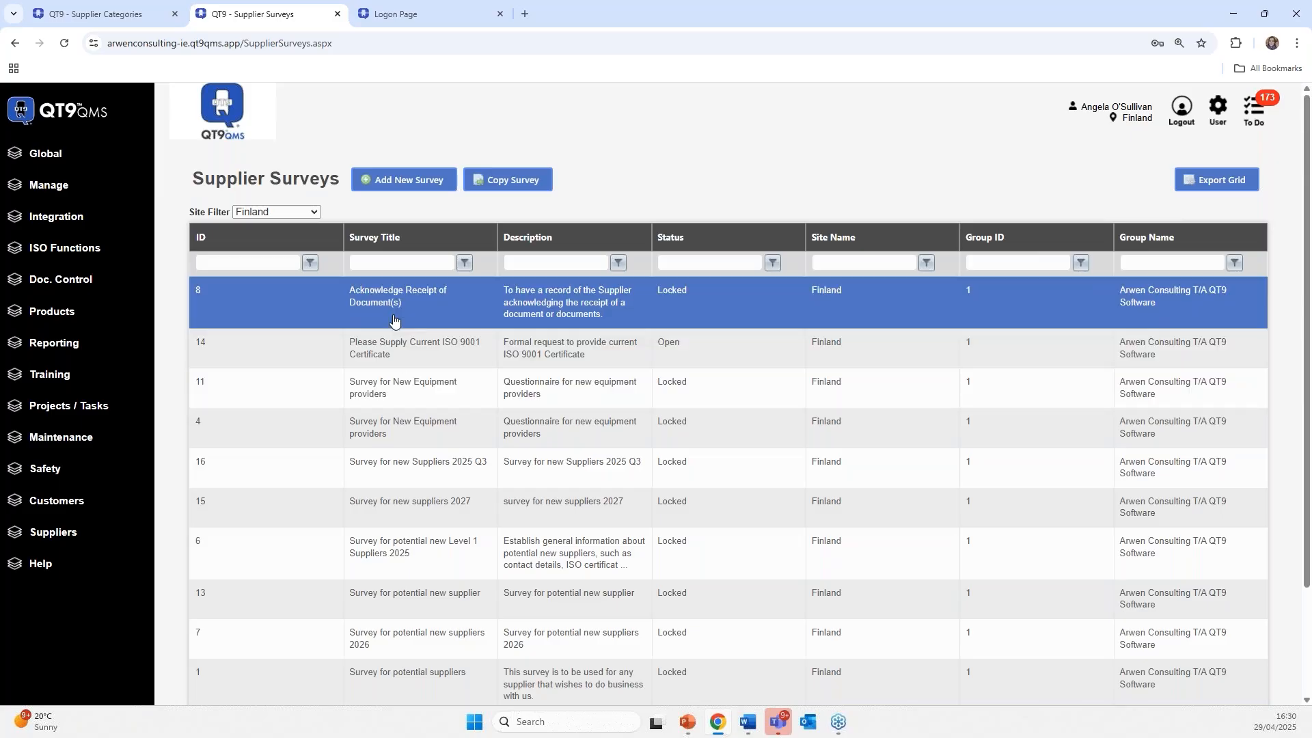
{"action": "left_click", "coordinate": [683, 300]}
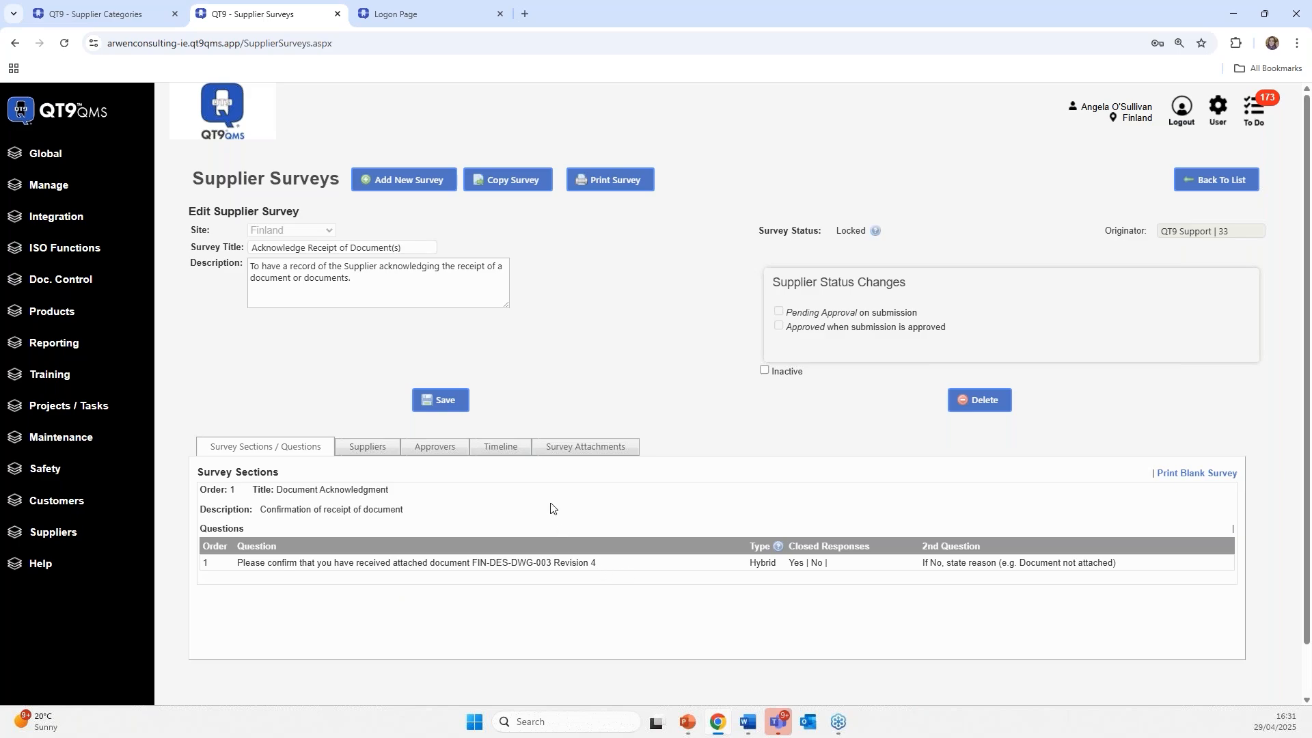
{"action": "left_click", "coordinate": [573, 458]}
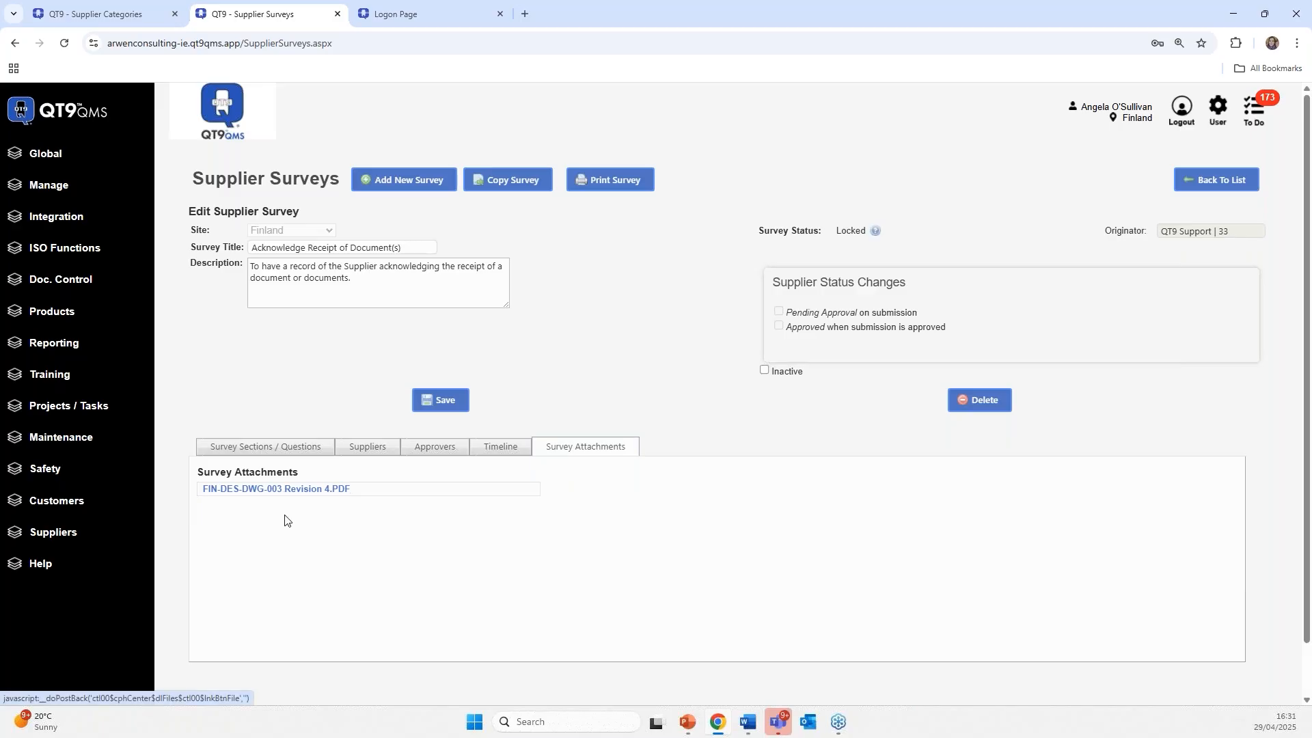
{"action": "left_click", "coordinate": [314, 449]}
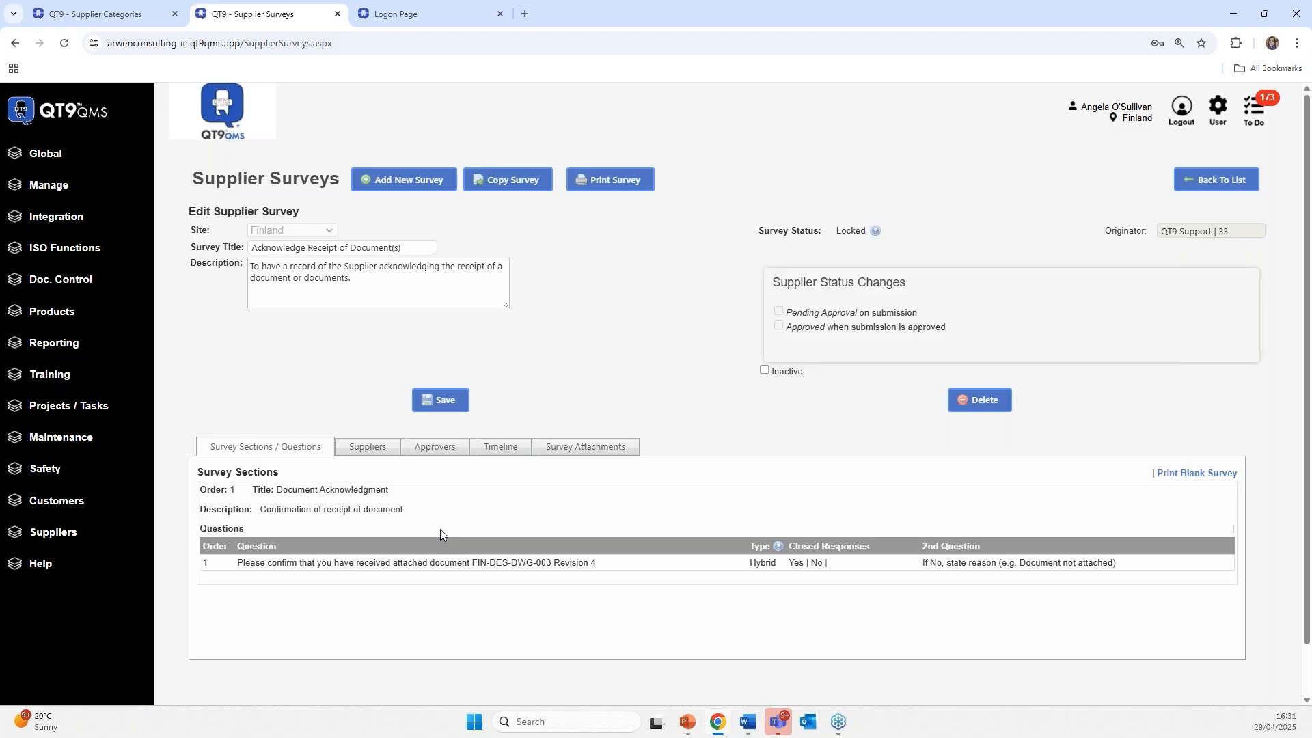
{"action": "left_click", "coordinate": [1214, 180]}
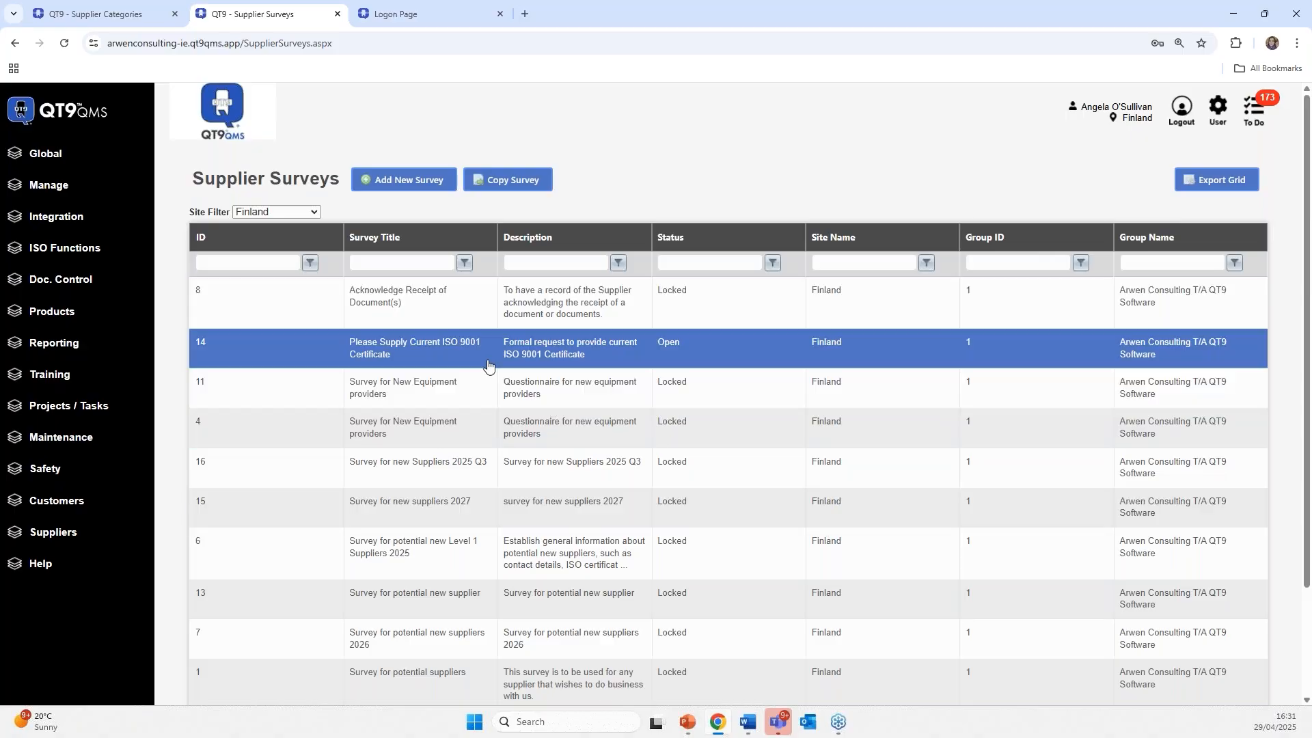
- Check Cornstore Catering is assigned to the ISO 9001 certificate survey, then advance the PowerPoint slide show
{"action": "left_click", "coordinate": [487, 366]}
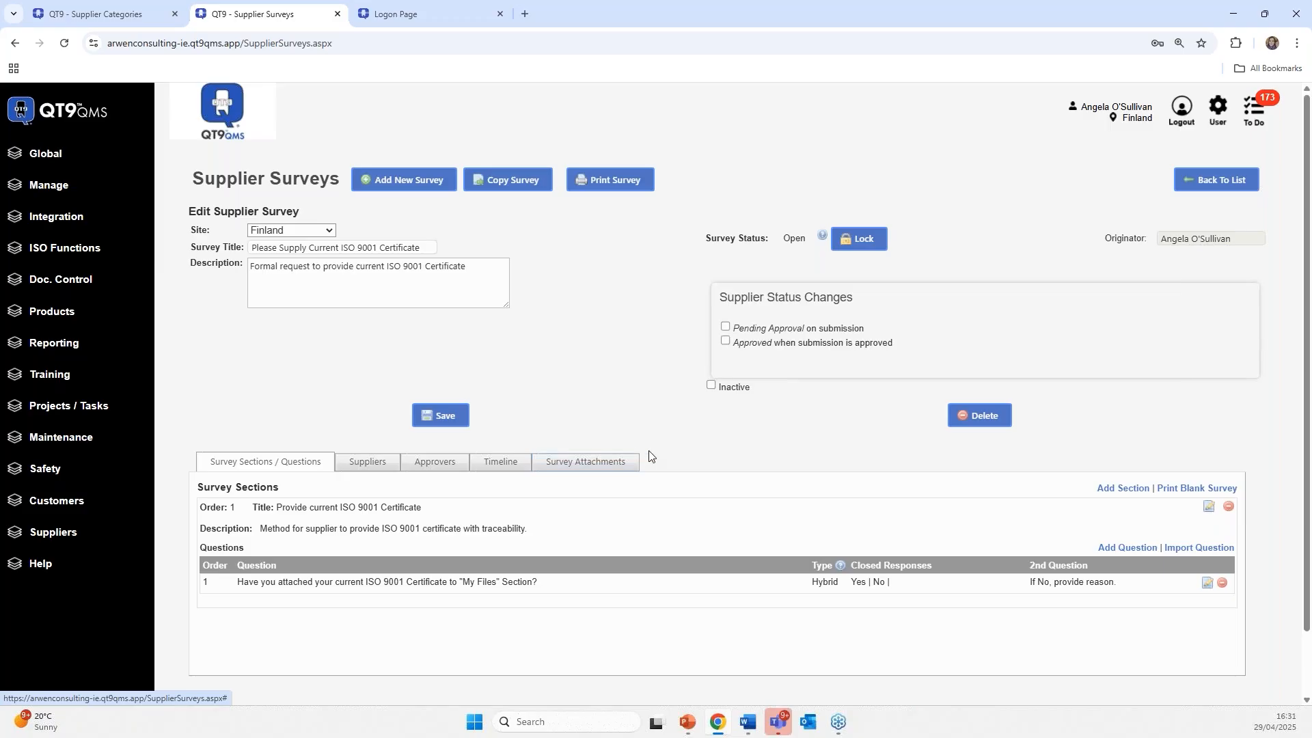
{"action": "scroll", "coordinate": [651, 456], "scroll_direction": "down", "scroll_amount": 1}
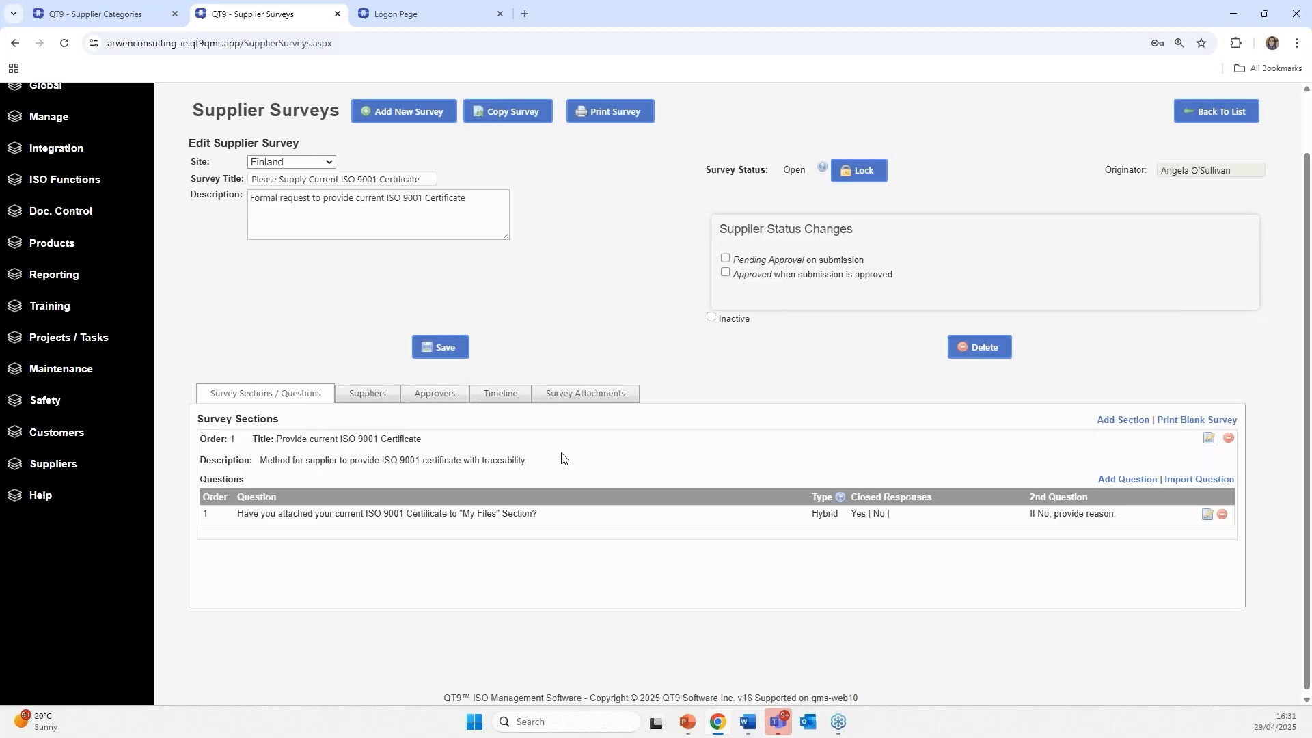
{"action": "left_click", "coordinate": [367, 393]}
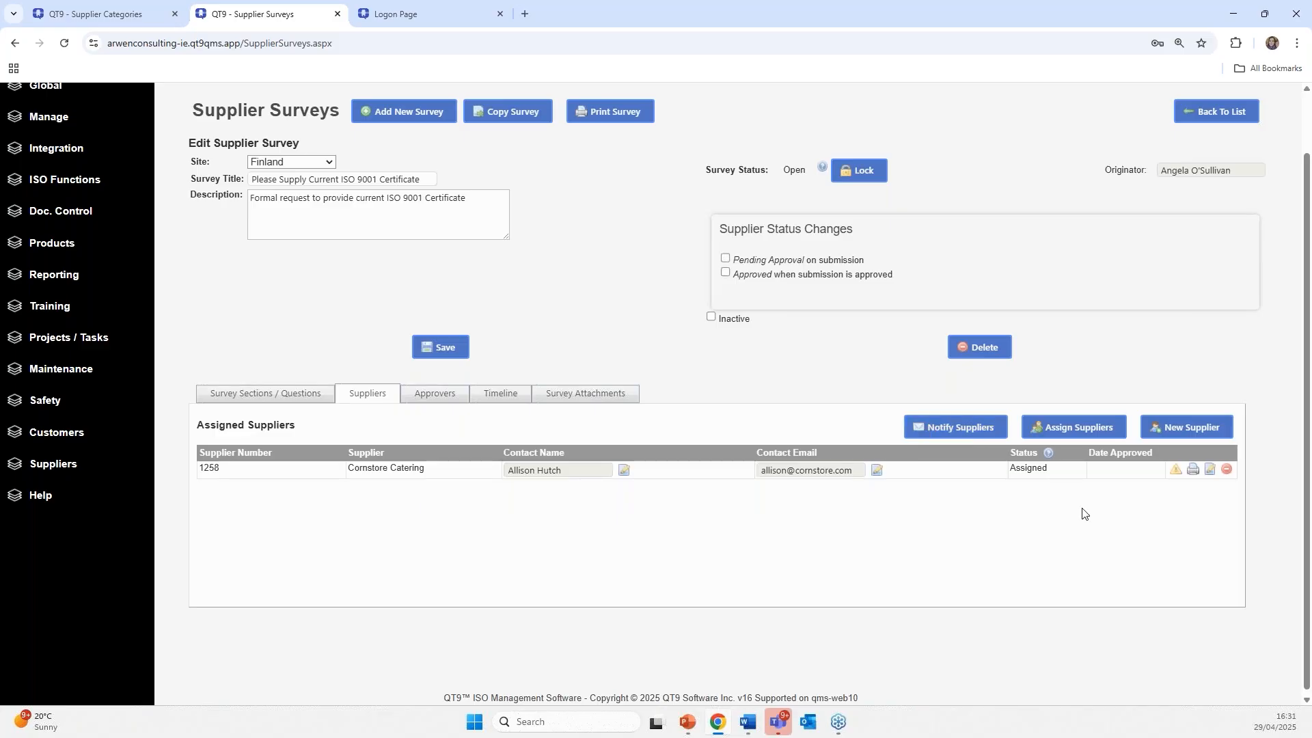
{"action": "key", "text": "alt+Tab"}
{"action": "key", "text": "alt+Tab"}
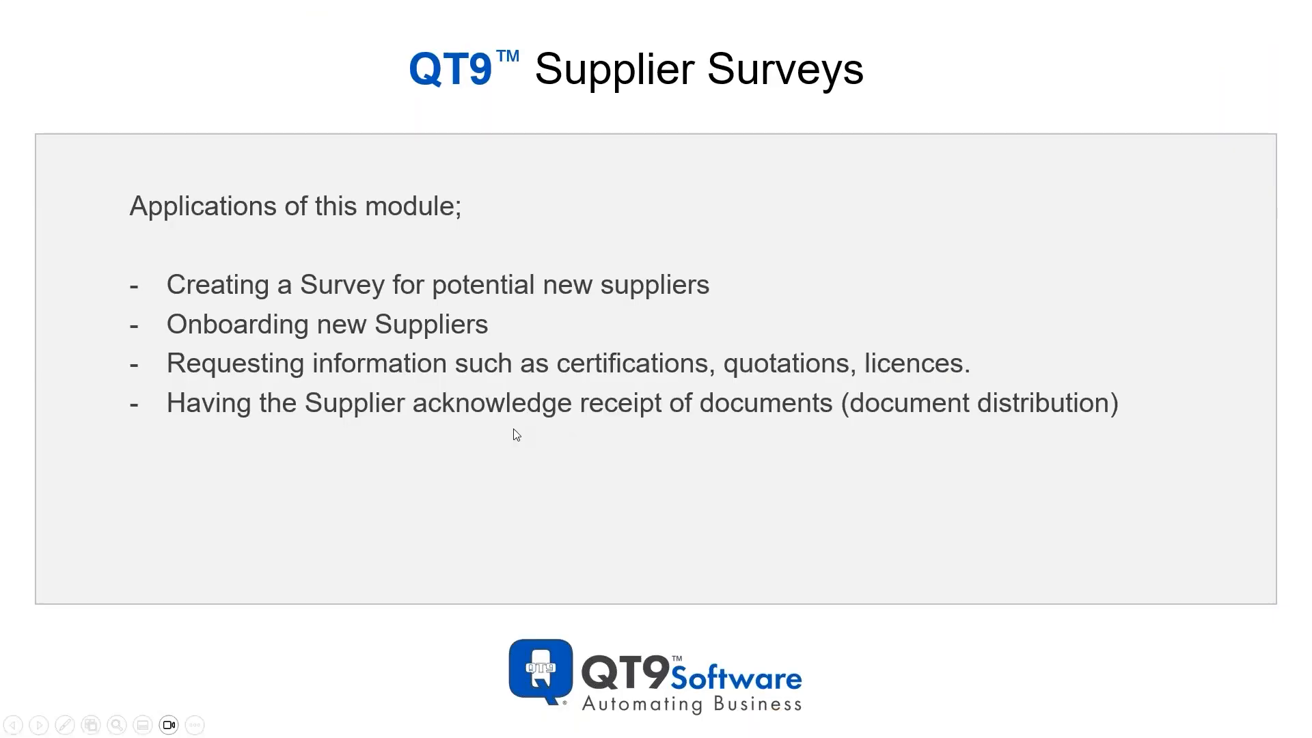
{"action": "left_click", "coordinate": [513, 430]}
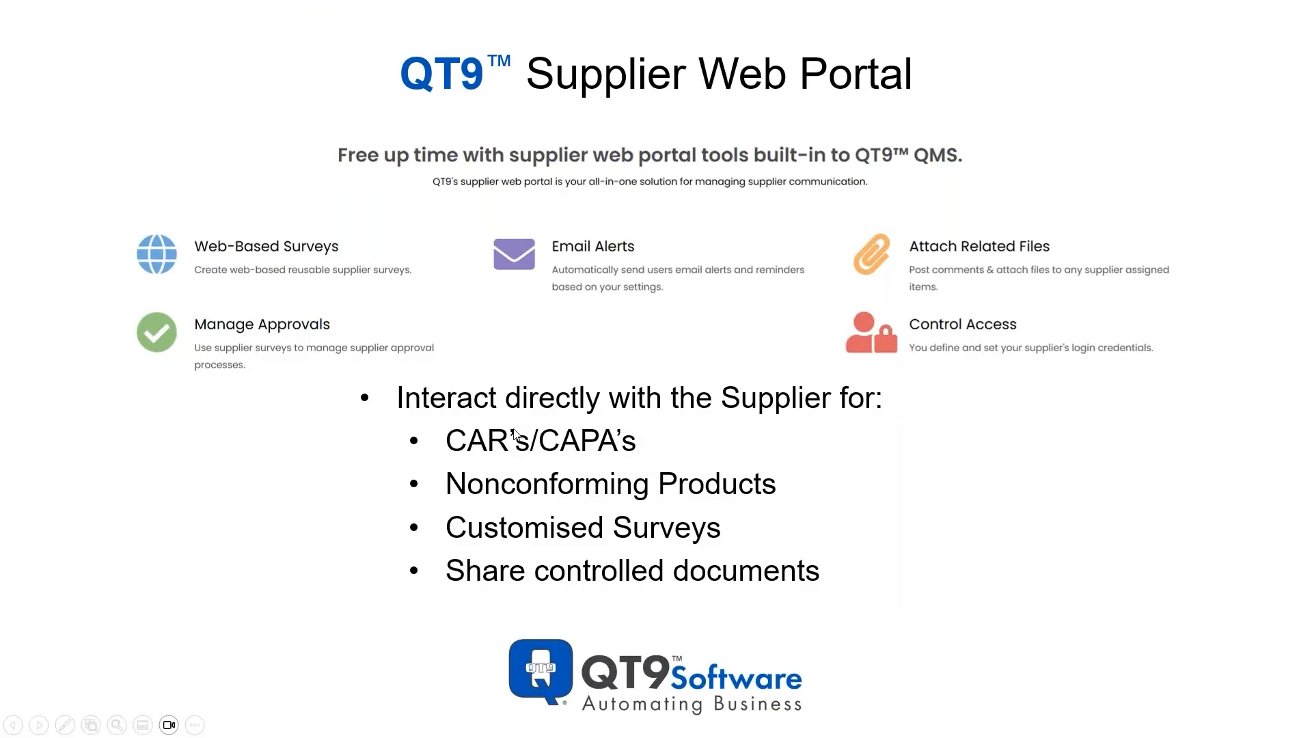
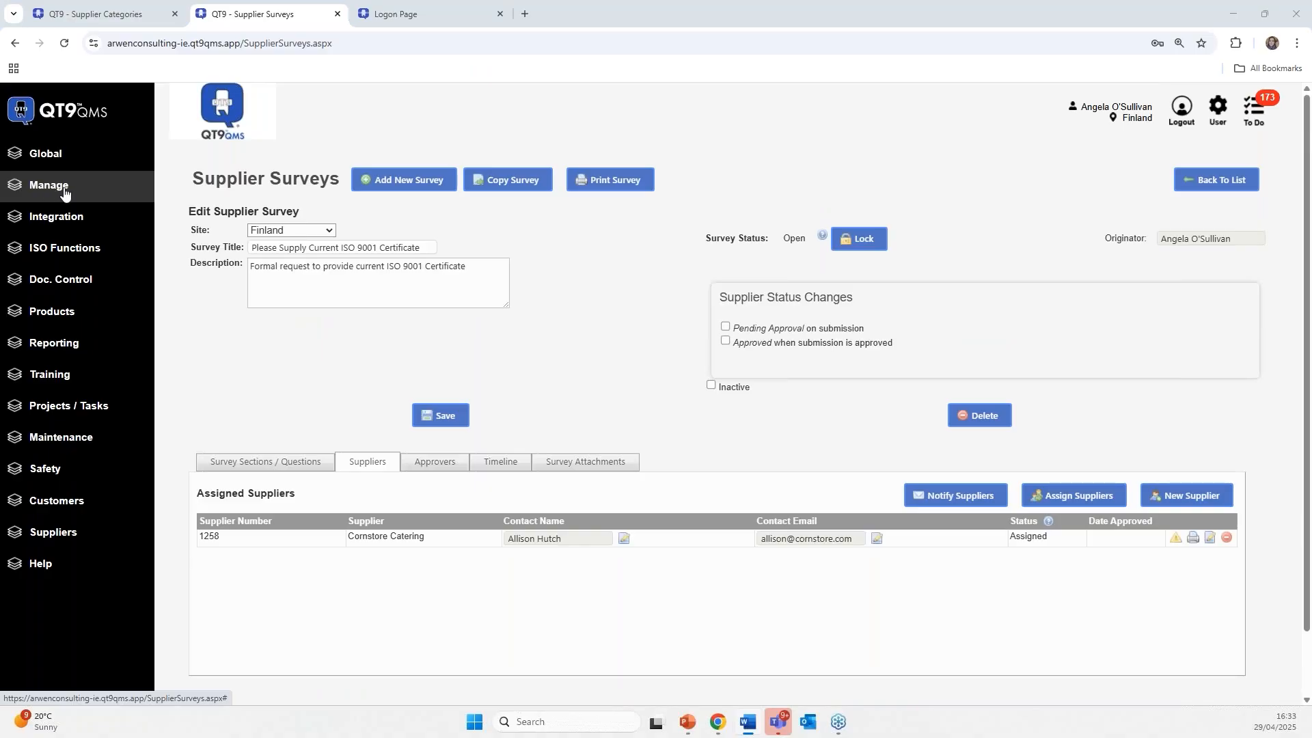
- Open the Maintain Suppliers list from the Suppliers section of the sidebar
{"action": "left_click", "coordinate": [47, 532]}
{"action": "scroll", "coordinate": [68, 581], "scroll_direction": "down", "scroll_amount": 1}
{"action": "left_click", "coordinate": [65, 561]}
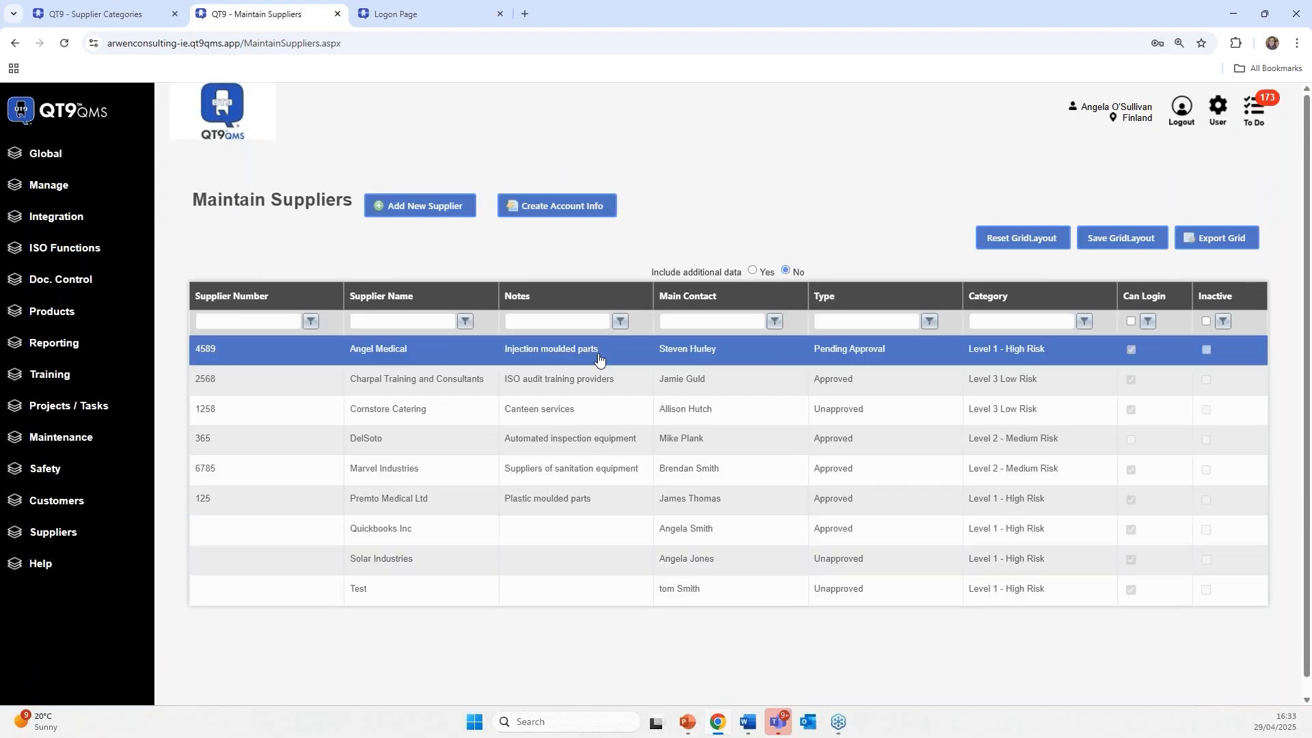
- Look through the Angel Medical supplier record's portal login details, then return to Supplier Categories
{"action": "double_click", "coordinate": [598, 349]}
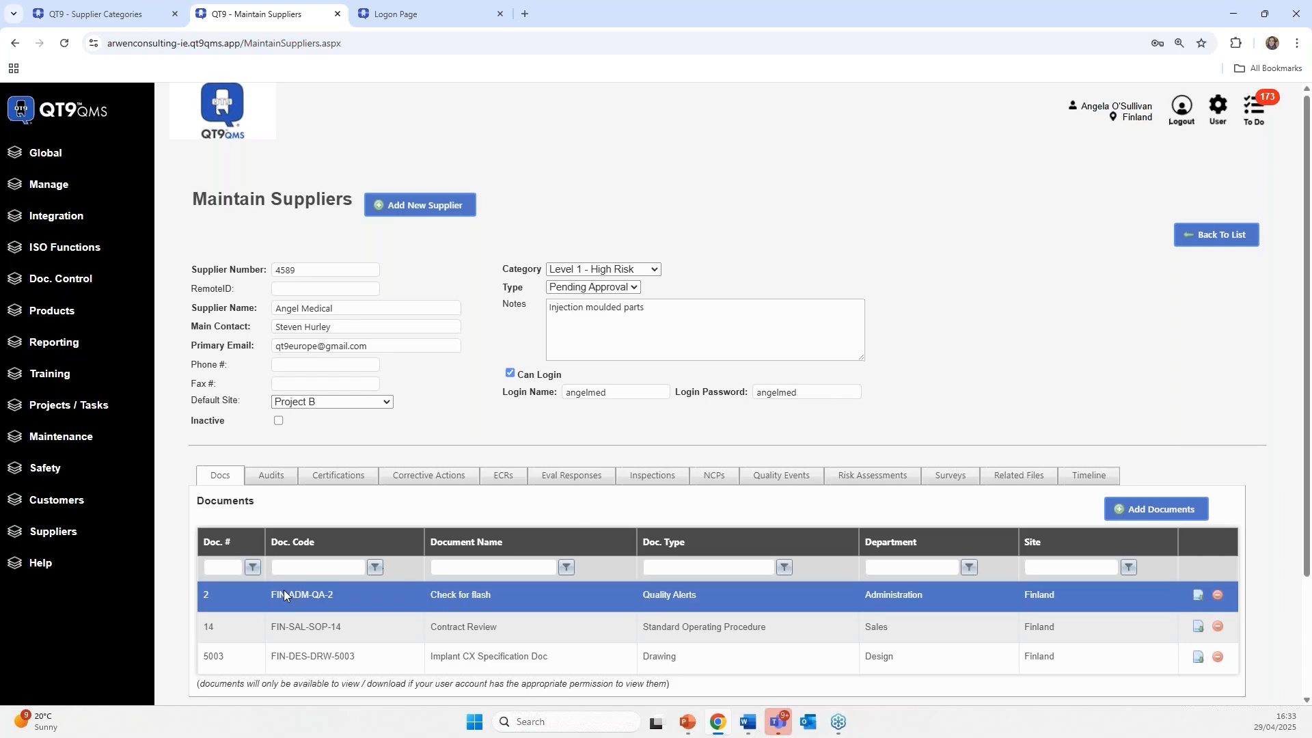
{"action": "scroll", "coordinate": [285, 589], "scroll_direction": "down", "scroll_amount": 2}
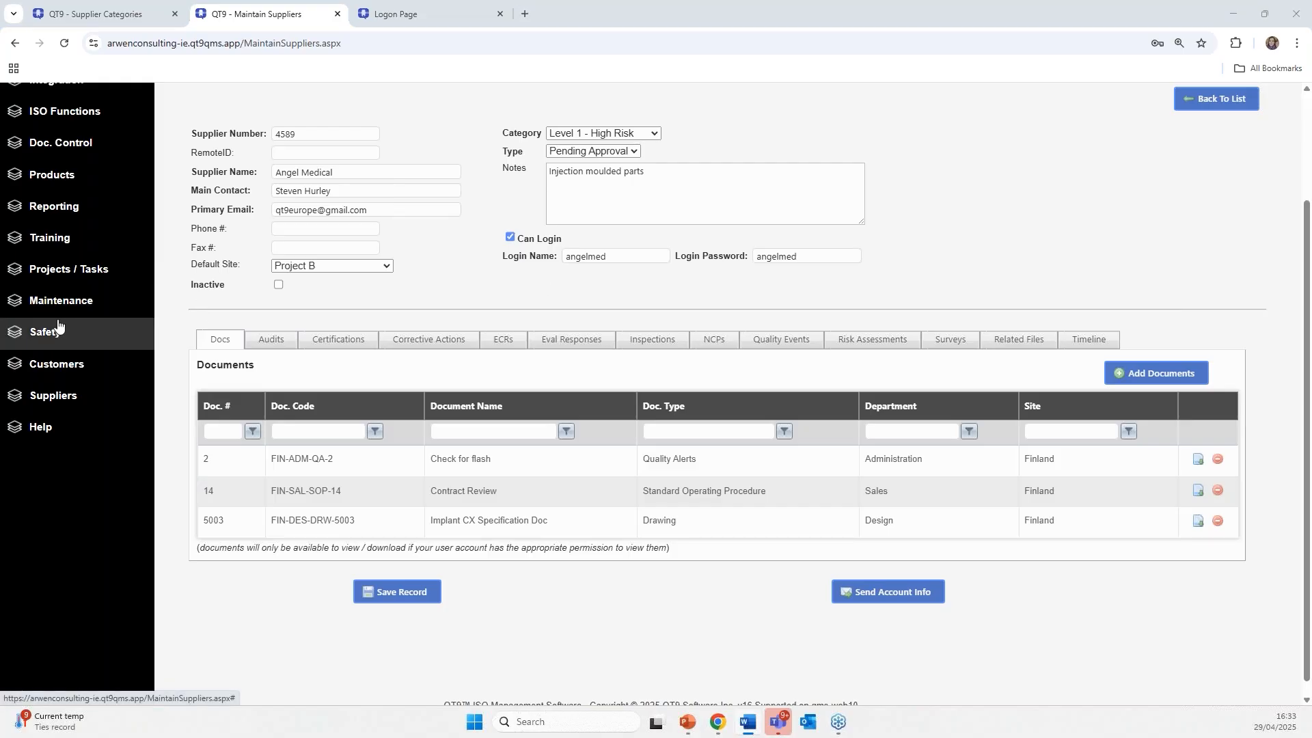
{"action": "scroll", "coordinate": [109, 335], "scroll_direction": "up", "scroll_amount": 2}
{"action": "left_click", "coordinate": [69, 13]}
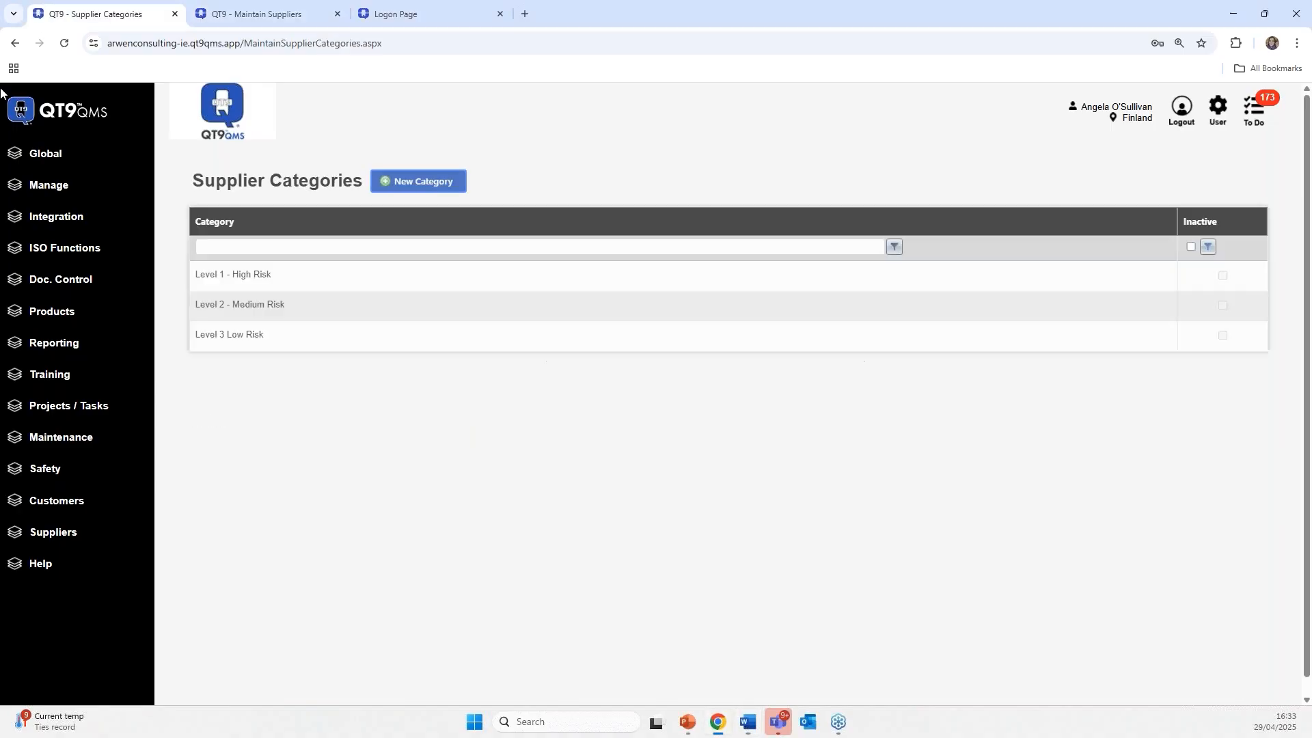
- View the Supplier Portal settings under Global > Settings > Portals, then go back to Angel Medical
{"action": "left_click", "coordinate": [43, 156]}
{"action": "left_click", "coordinate": [52, 219]}
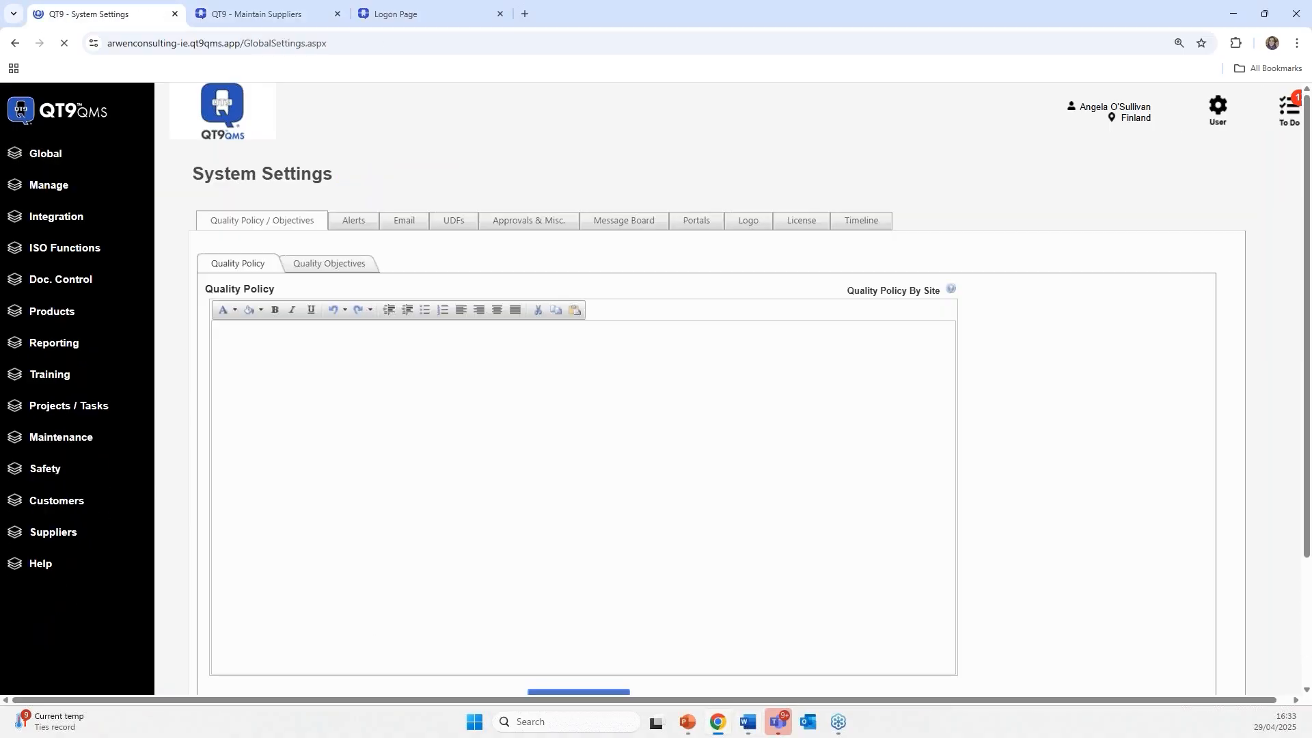
{"action": "left_click", "coordinate": [688, 225]}
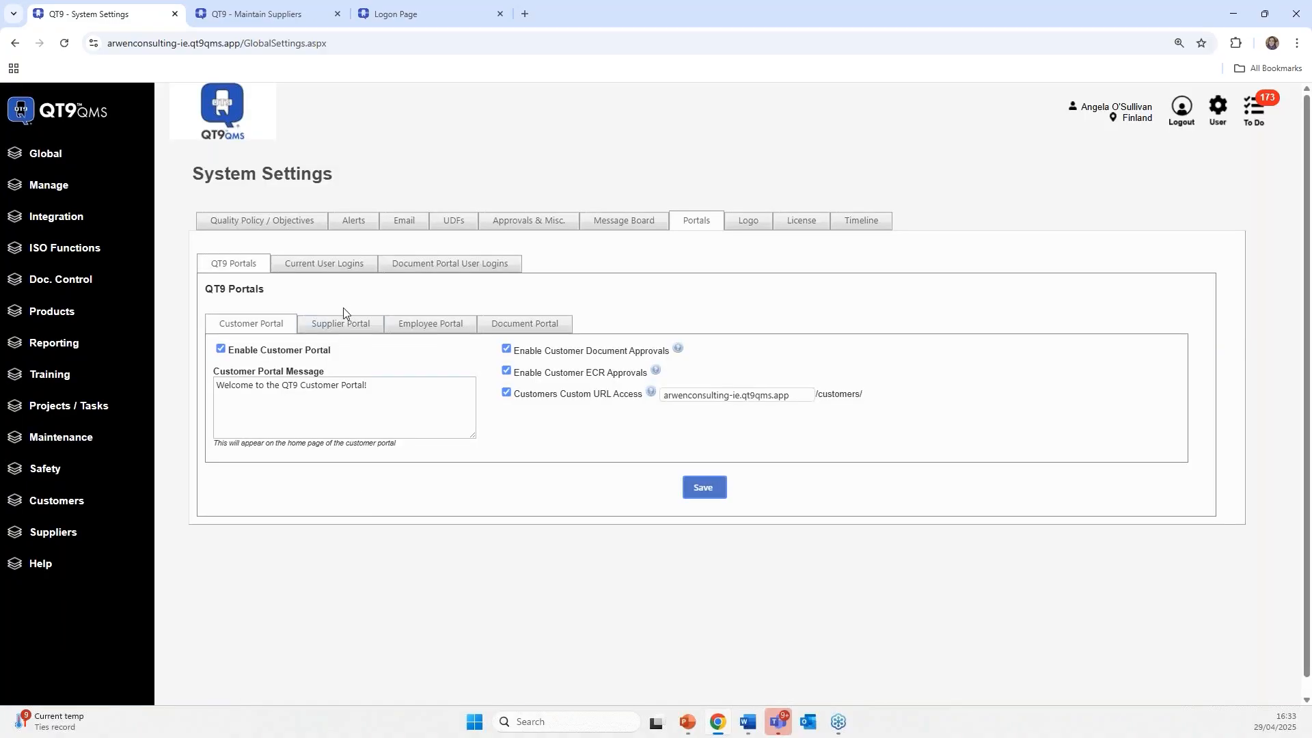
{"action": "left_click", "coordinate": [341, 323]}
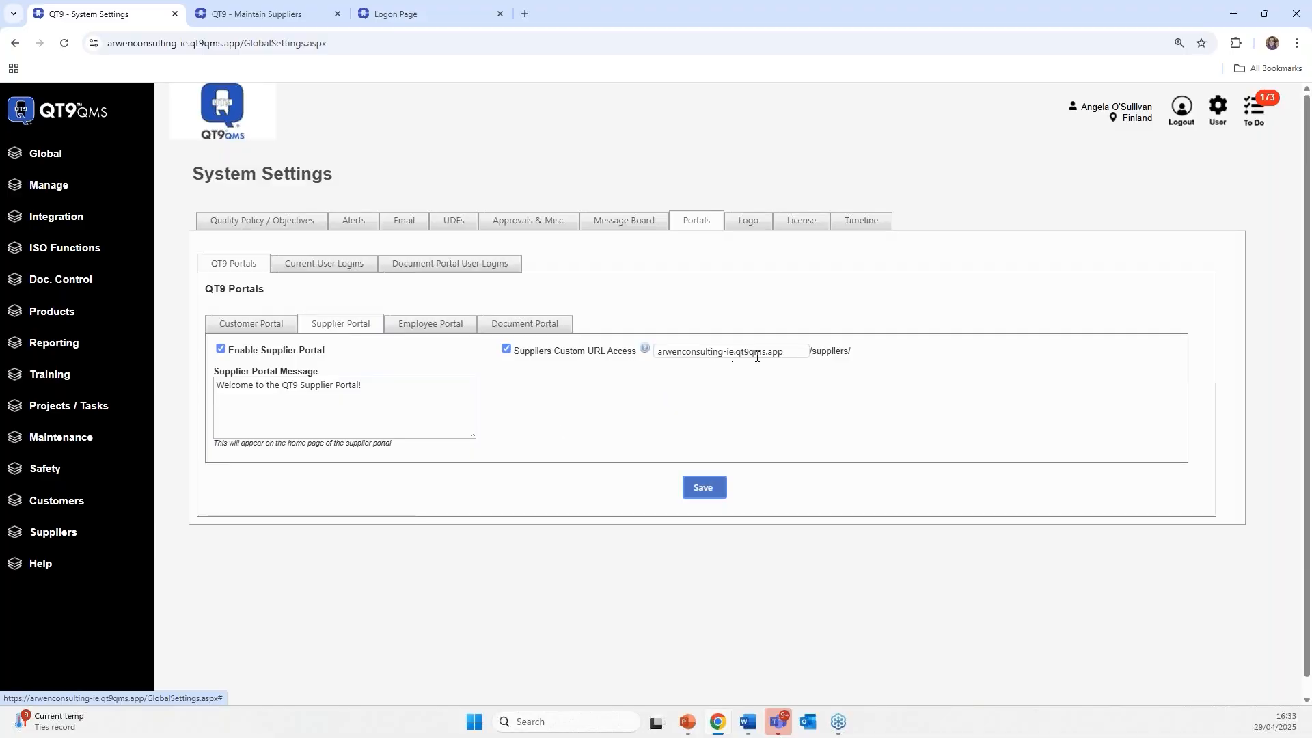
{"action": "left_click", "coordinate": [265, 18]}
- Log out of QT9 and load the supplier portal login page at the /Suppliers address
{"action": "left_click", "coordinate": [246, 45]}
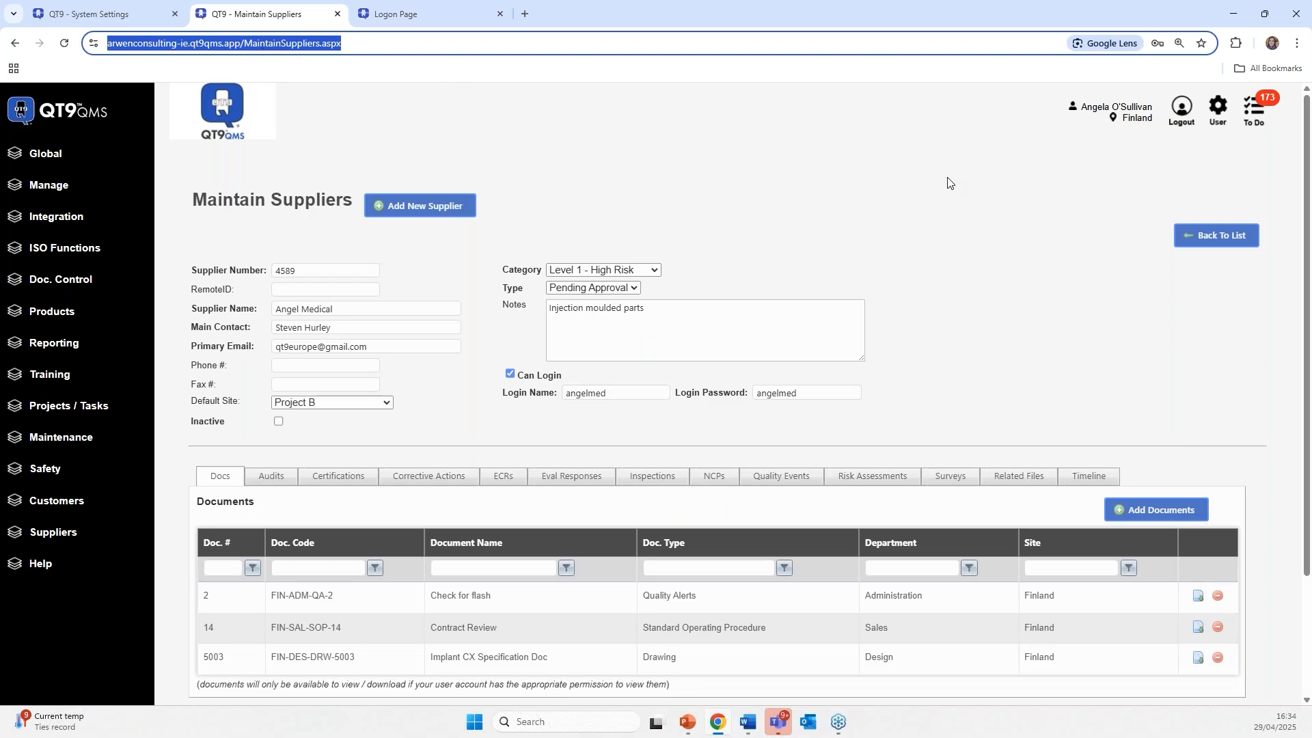
{"action": "left_click", "coordinate": [1176, 113]}
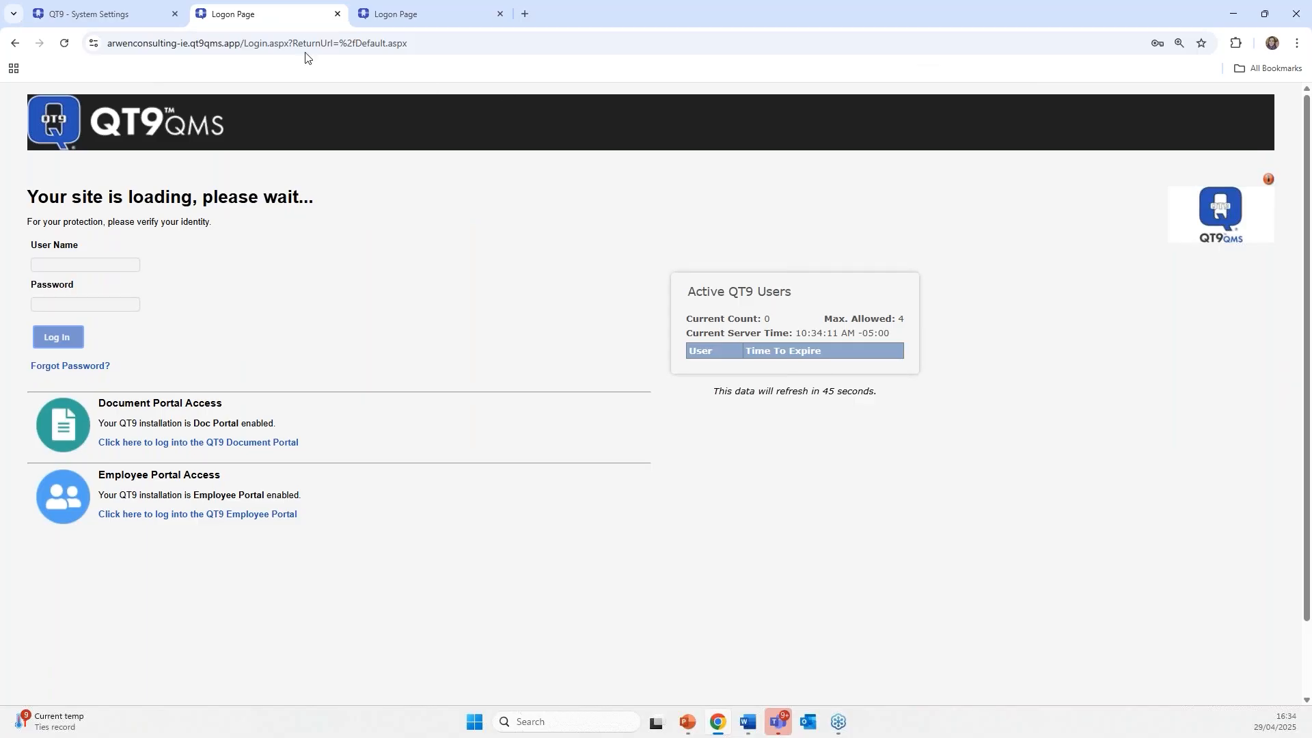
{"action": "left_click", "coordinate": [271, 45]}
{"action": "left_click", "coordinate": [271, 45]}
{"action": "left_click_drag", "start_coordinate": [275, 44], "coordinate": [492, 50]}
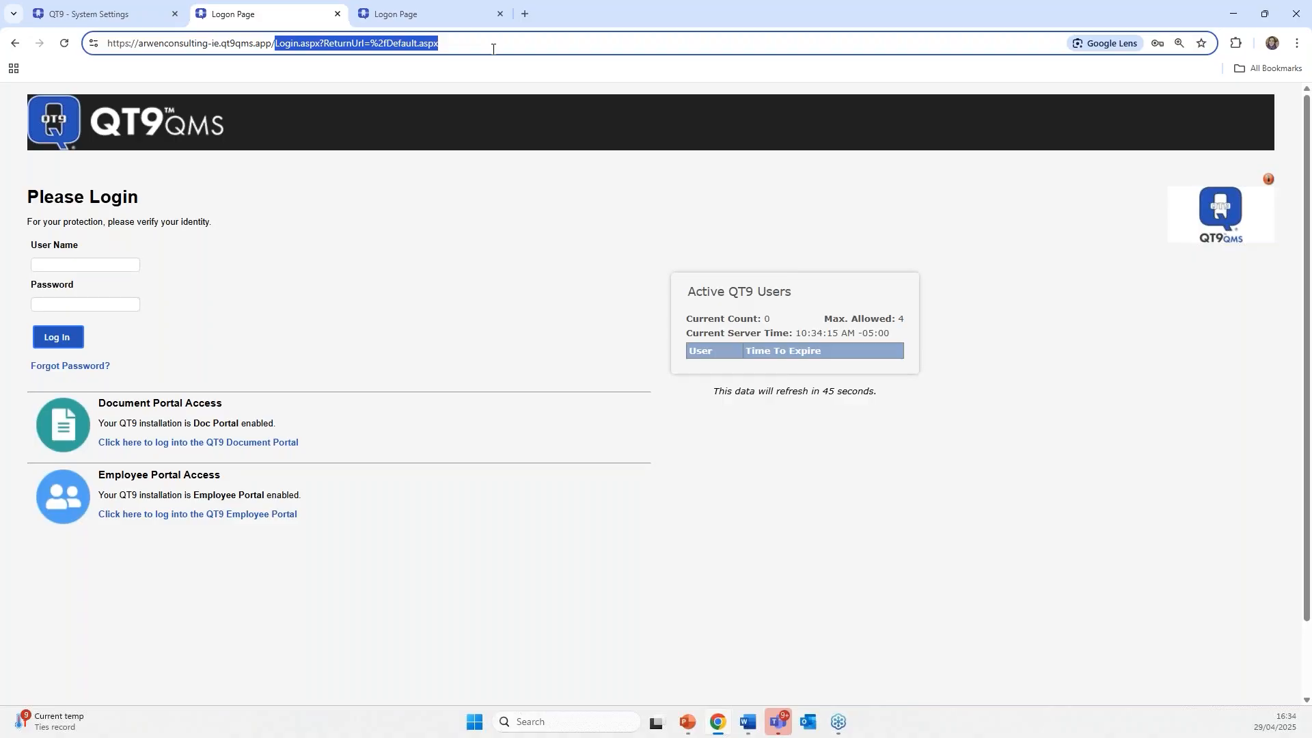
{"action": "type", "text": "supp"}
{"action": "key", "text": "Return"}
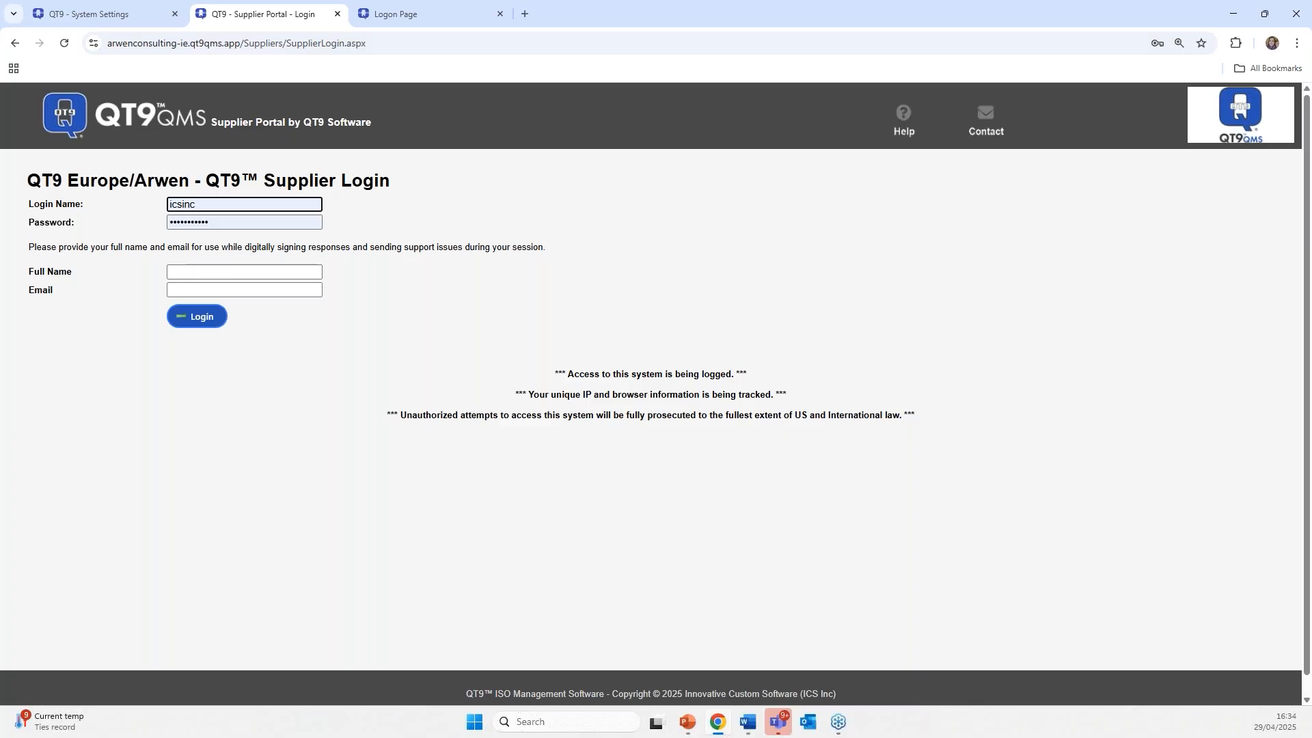
- Fill in the supplier's saved login name, full name and e-mail address, then log in
{"action": "left_click", "coordinate": [205, 198]}
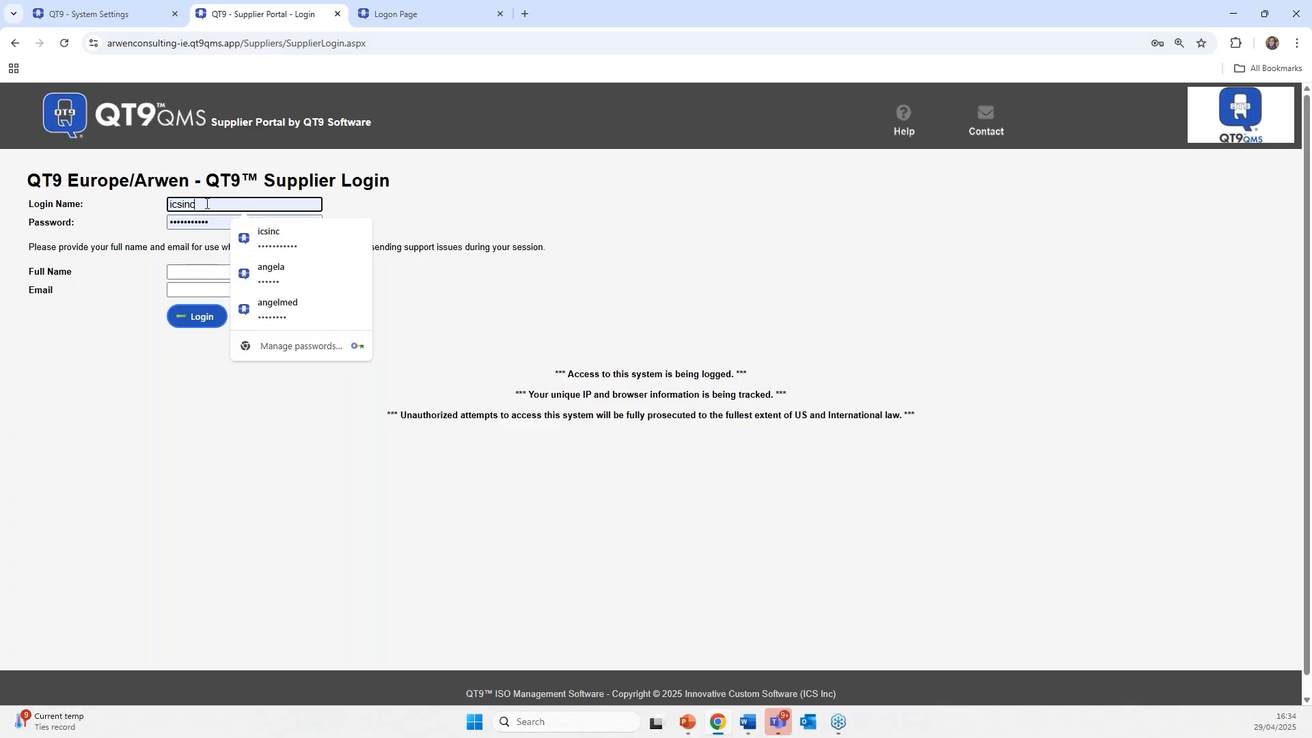
{"action": "left_click", "coordinate": [260, 301]}
{"action": "left_click", "coordinate": [200, 271]}
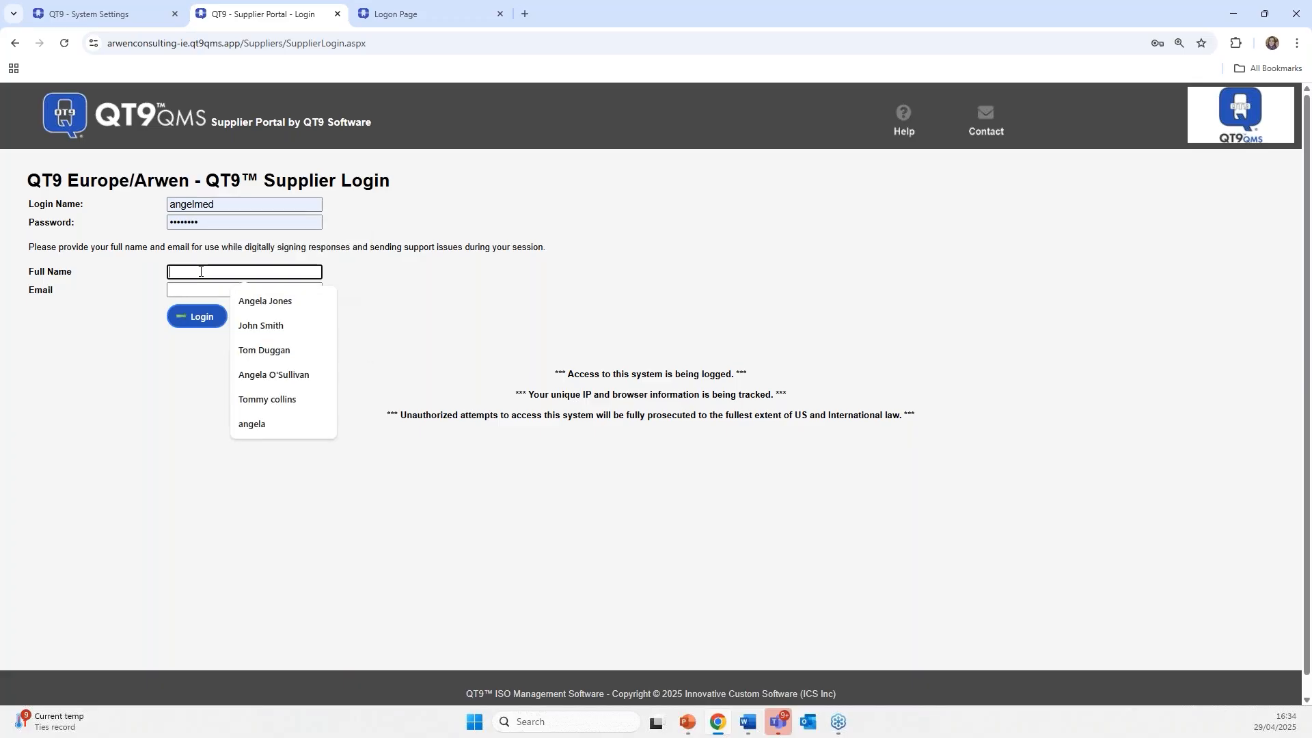
{"action": "left_click", "coordinate": [262, 305]}
{"action": "left_click", "coordinate": [260, 290]}
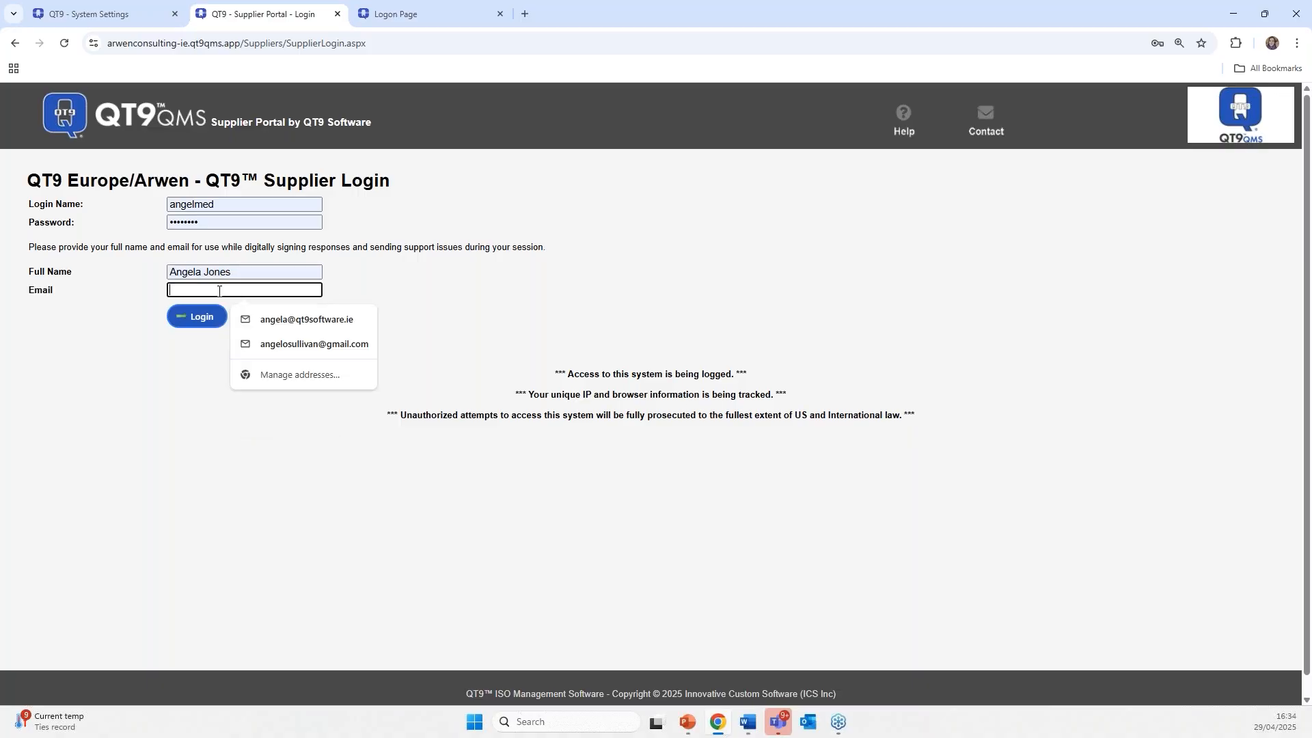
{"action": "left_click", "coordinate": [263, 343]}
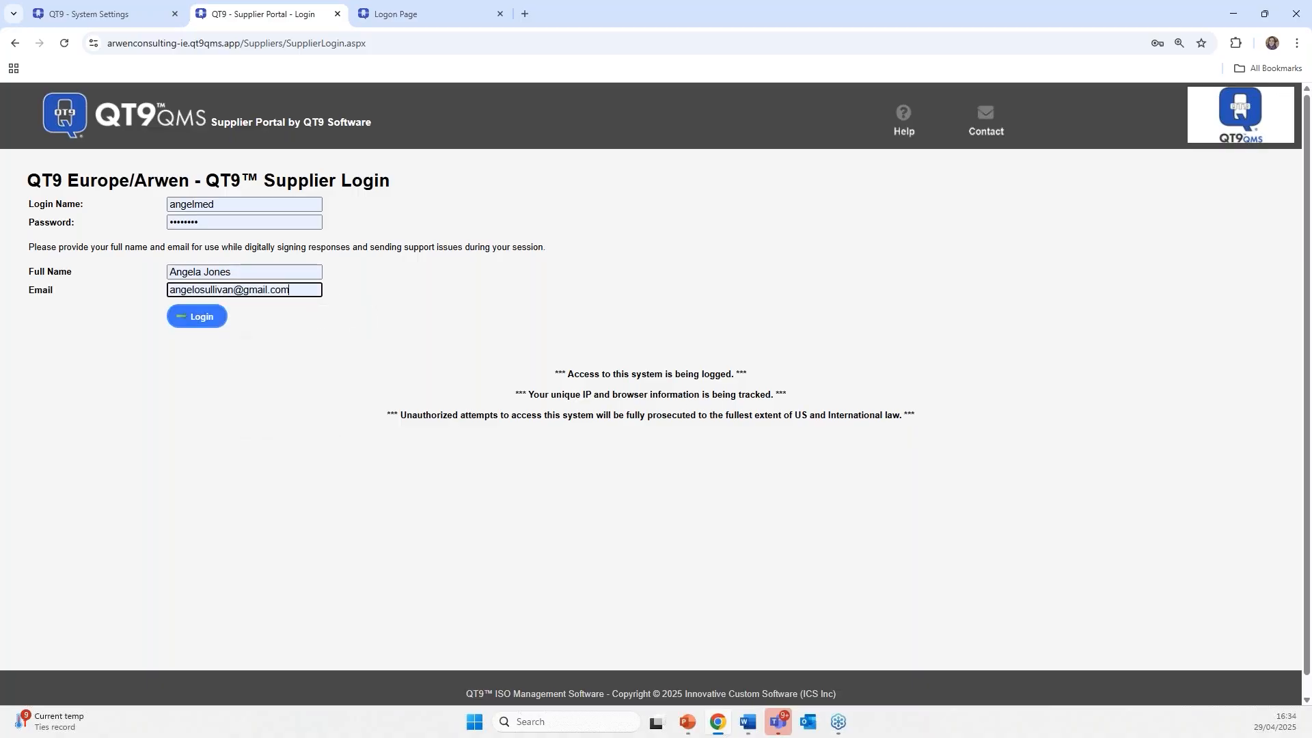
{"action": "left_click", "coordinate": [195, 317]}
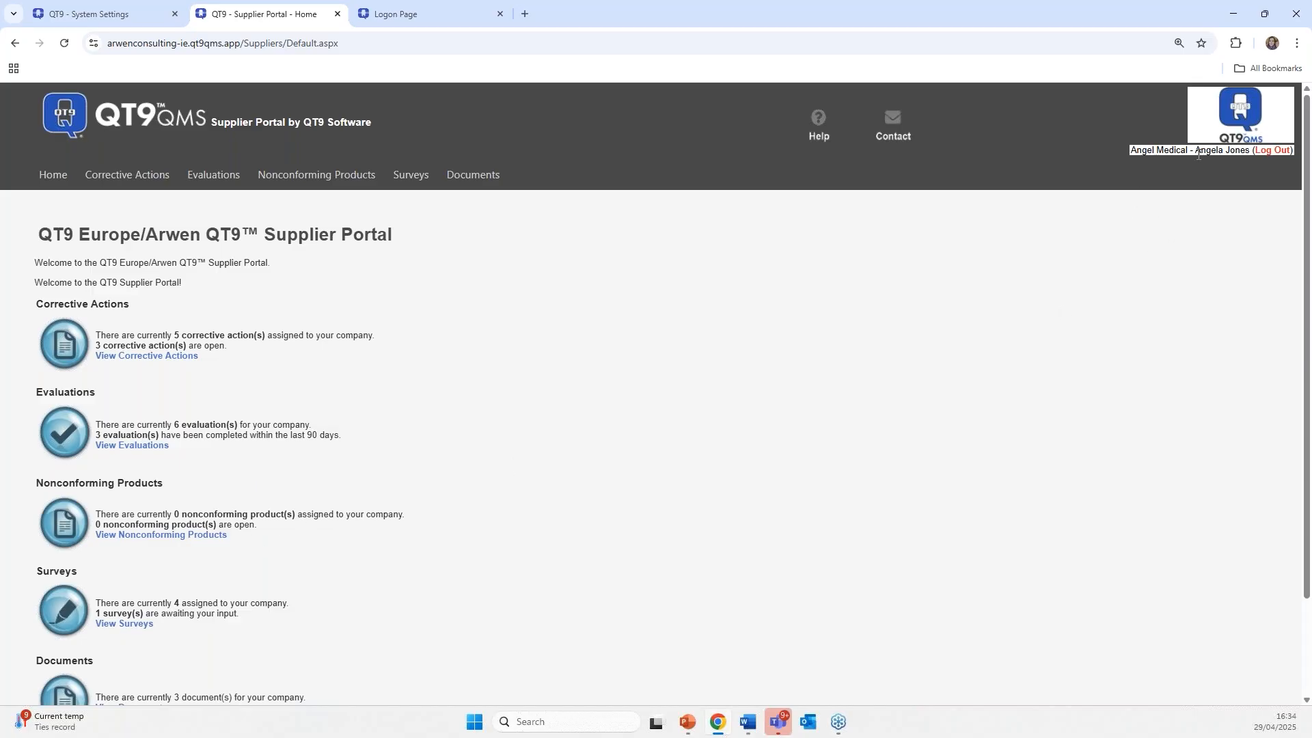
- Scroll the portal home: 5 corrective actions (3 open), 6 evaluations, 4 surveys, 3 documents
{"action": "scroll", "coordinate": [1202, 504], "scroll_direction": "down", "scroll_amount": 2}
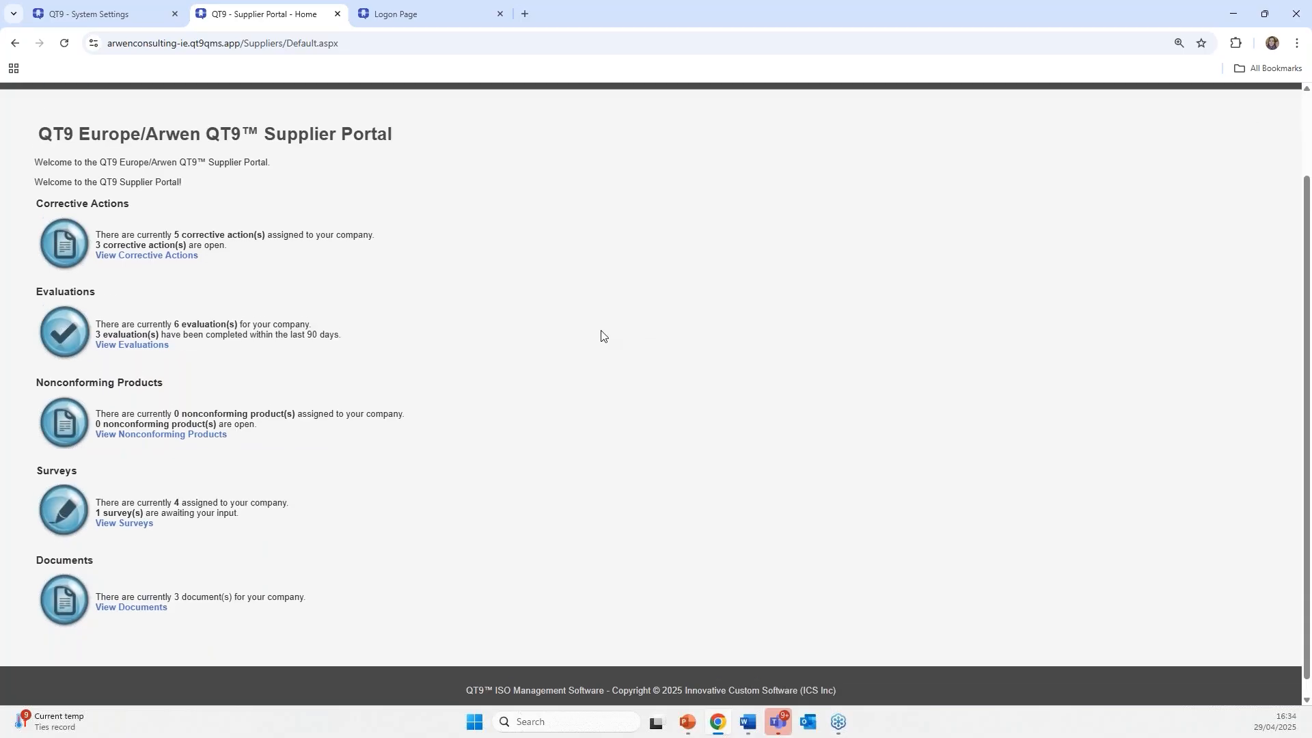
{"action": "scroll", "coordinate": [600, 333], "scroll_direction": "up", "scroll_amount": 2}
{"action": "scroll", "coordinate": [134, 429], "scroll_direction": "down", "scroll_amount": 1}
{"action": "scroll", "coordinate": [134, 429], "scroll_direction": "up", "scroll_amount": 1}
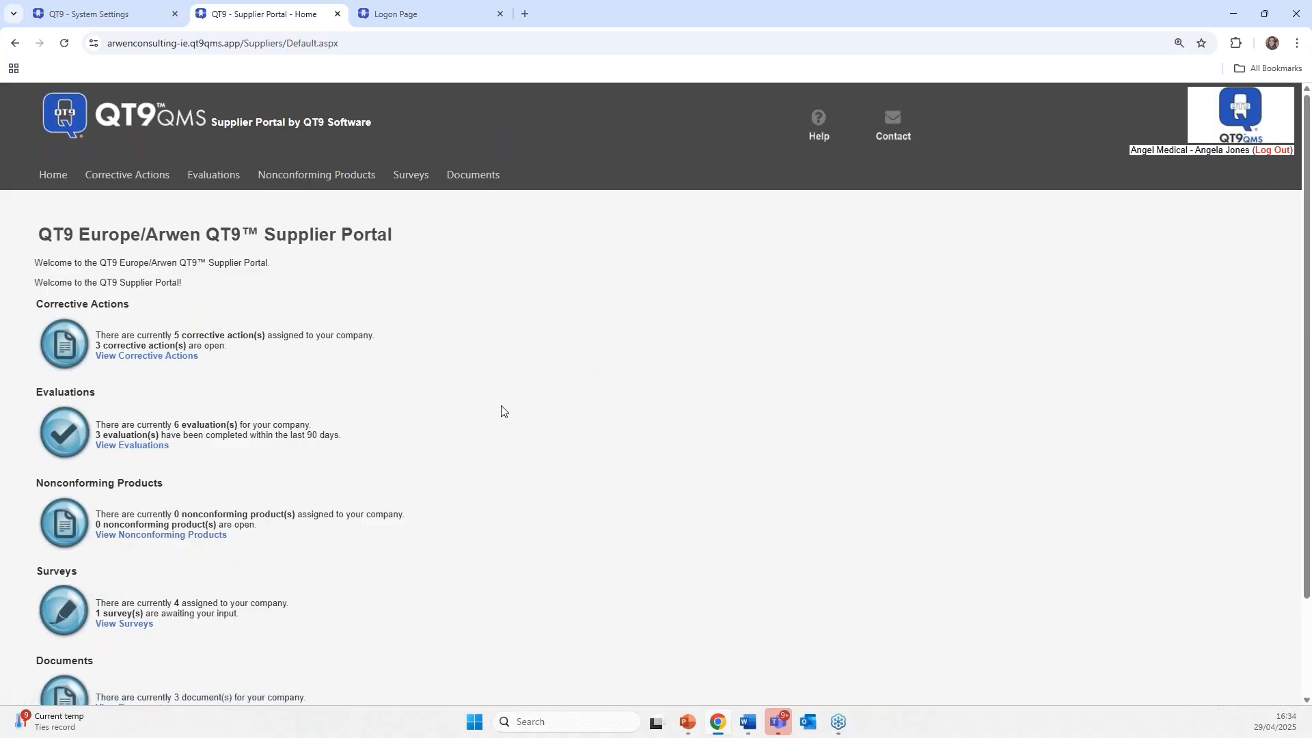
{"action": "scroll", "coordinate": [501, 410], "scroll_direction": "down", "scroll_amount": 1}
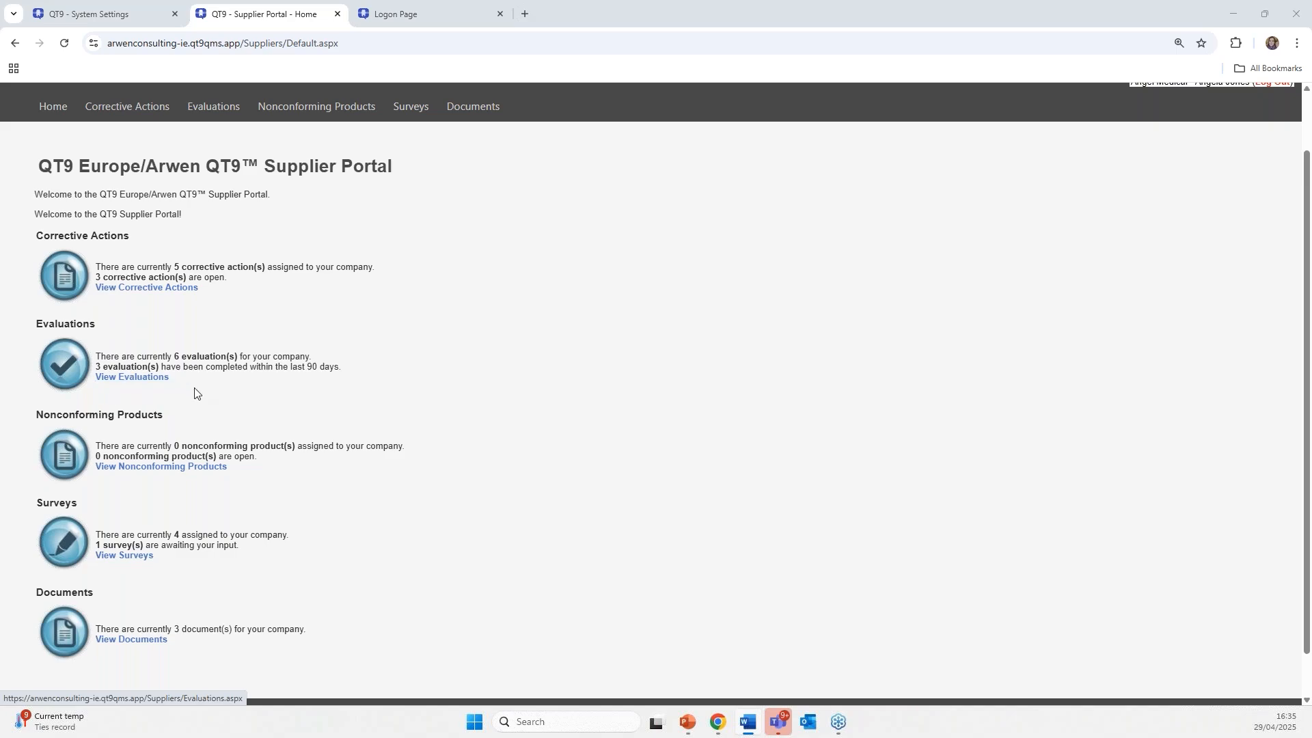
{"action": "scroll", "coordinate": [195, 393], "scroll_direction": "down", "scroll_amount": 1}
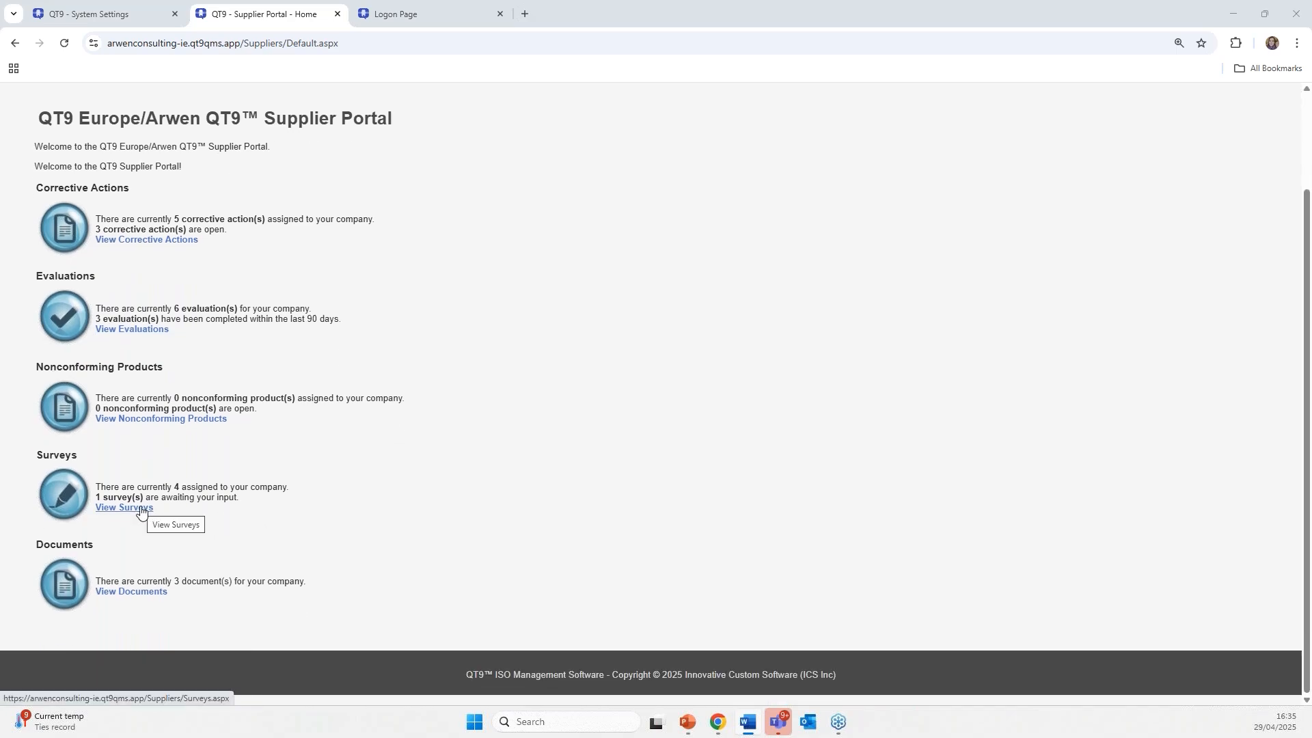
- Browse the Contract Review and Implant CX Specification documents in the Document Portal, then return home
{"action": "left_click", "coordinate": [136, 595]}
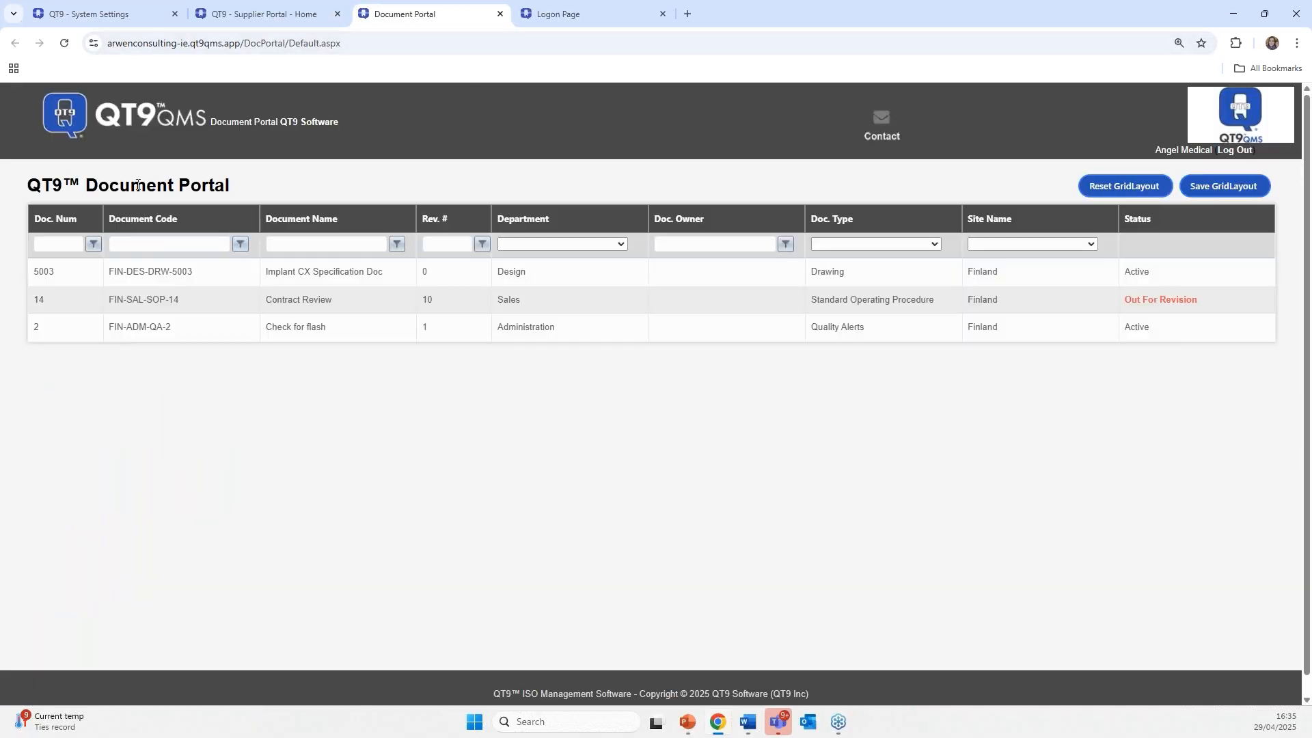
{"action": "left_click", "coordinate": [480, 302]}
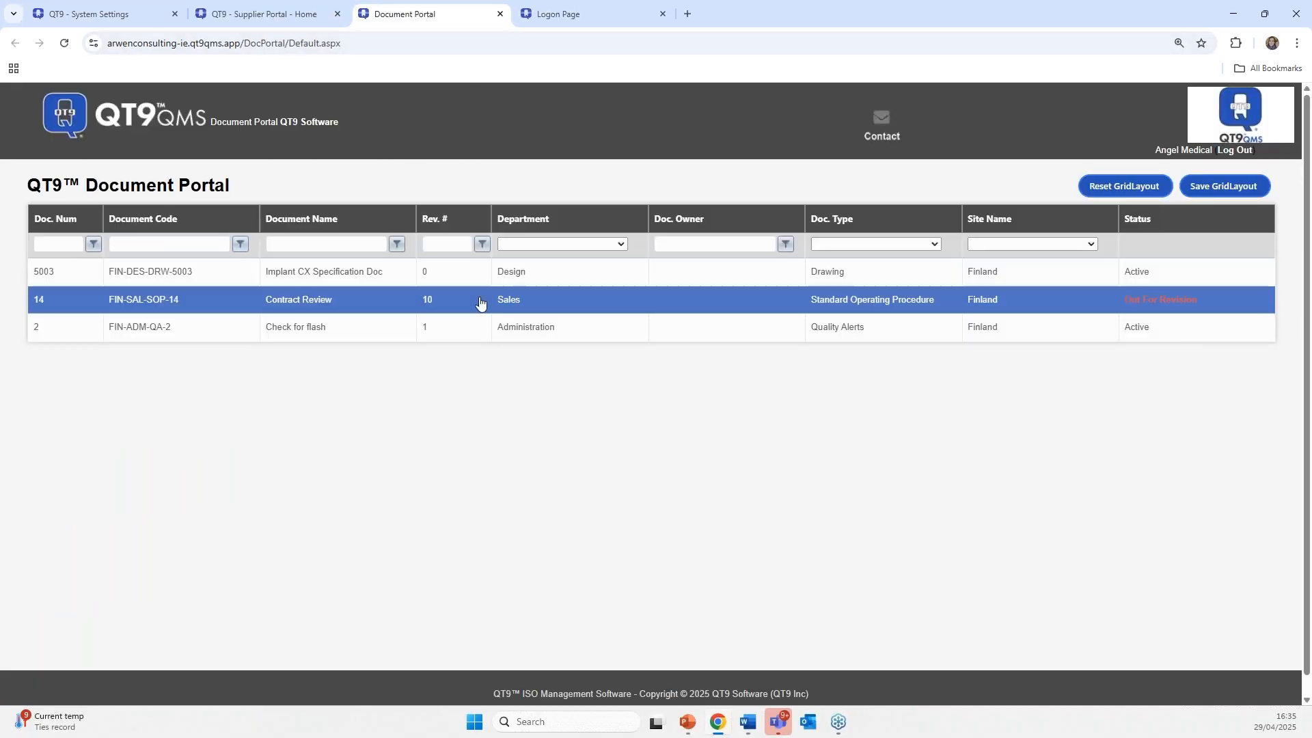
{"action": "left_click", "coordinate": [292, 285]}
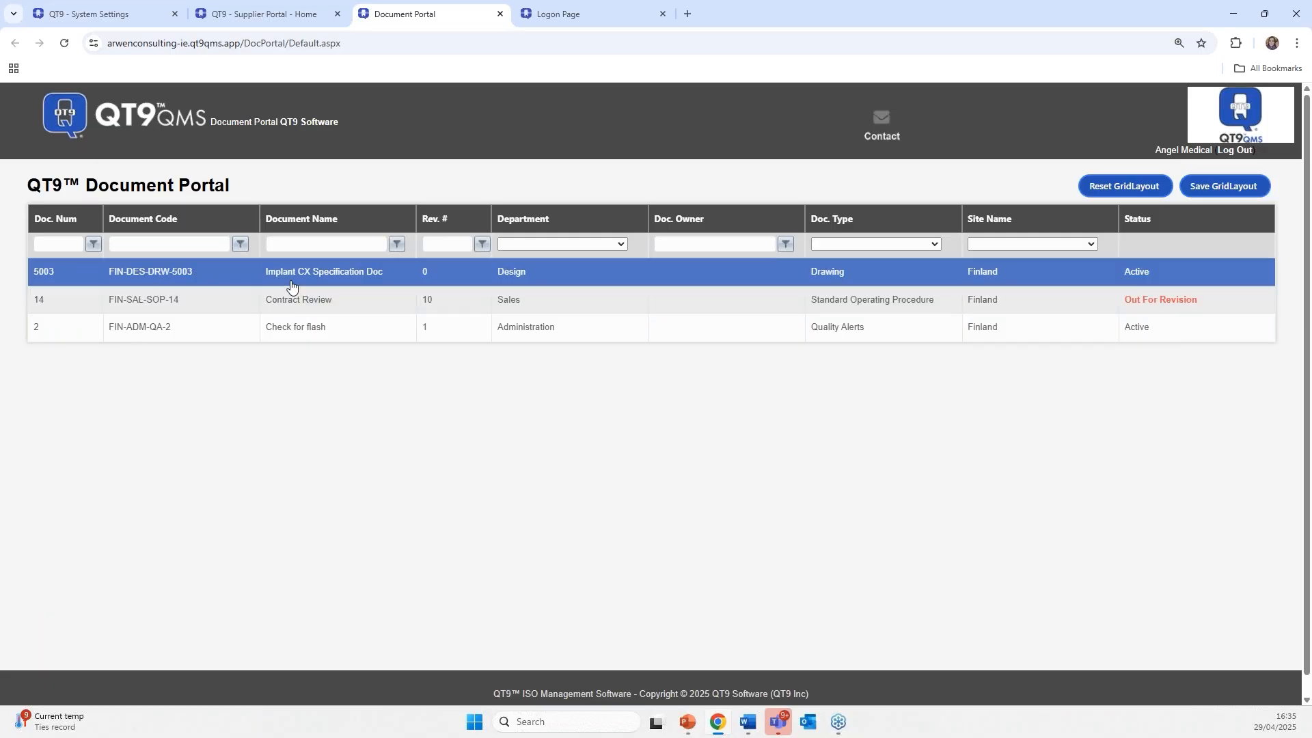
{"action": "left_click", "coordinate": [292, 300]}
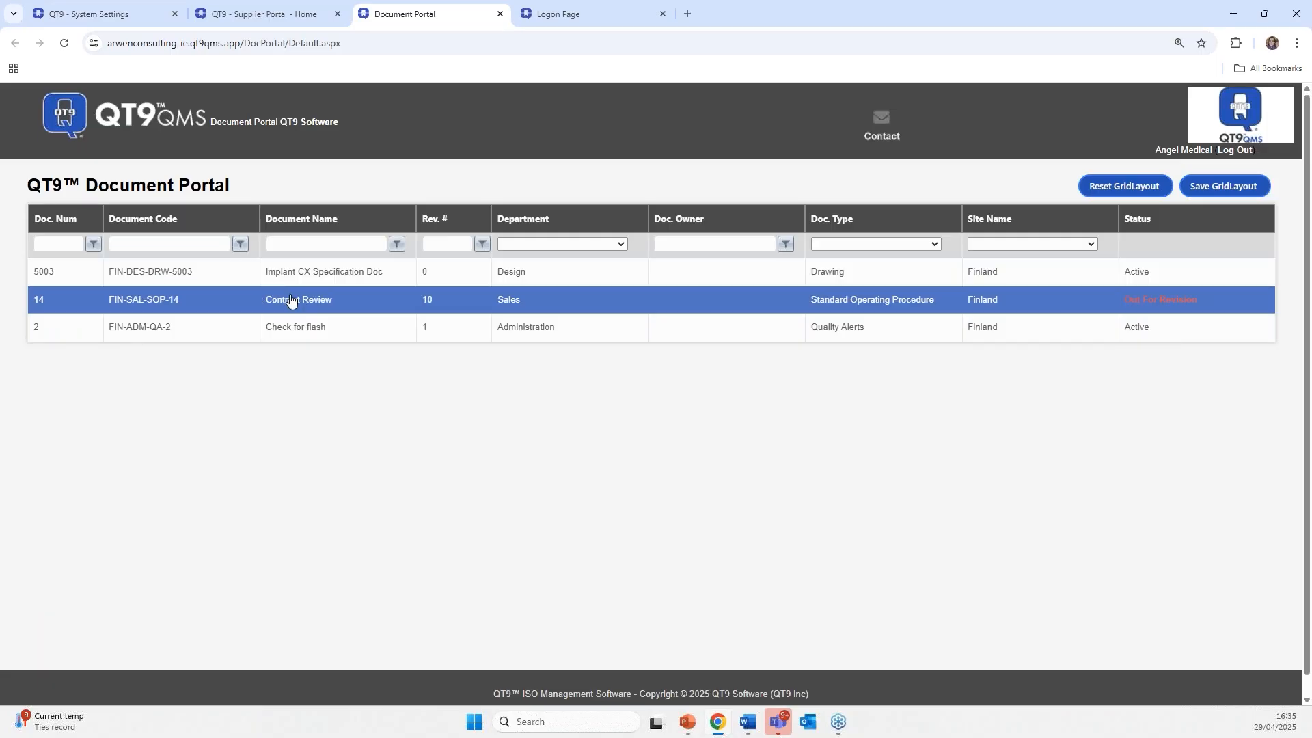
{"action": "left_click", "coordinate": [229, 16]}
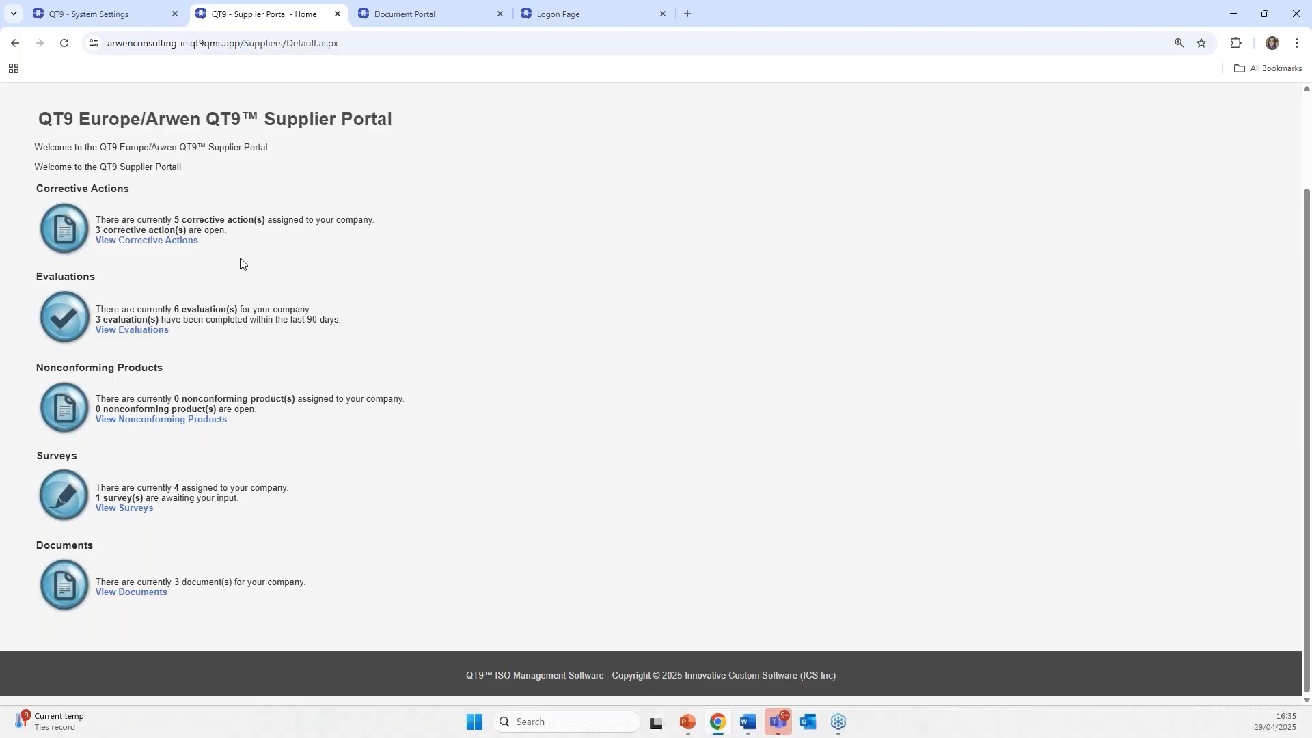
- Keep the corrective actions list filtered to Open status and open CAR 57
{"action": "left_click", "coordinate": [161, 240]}
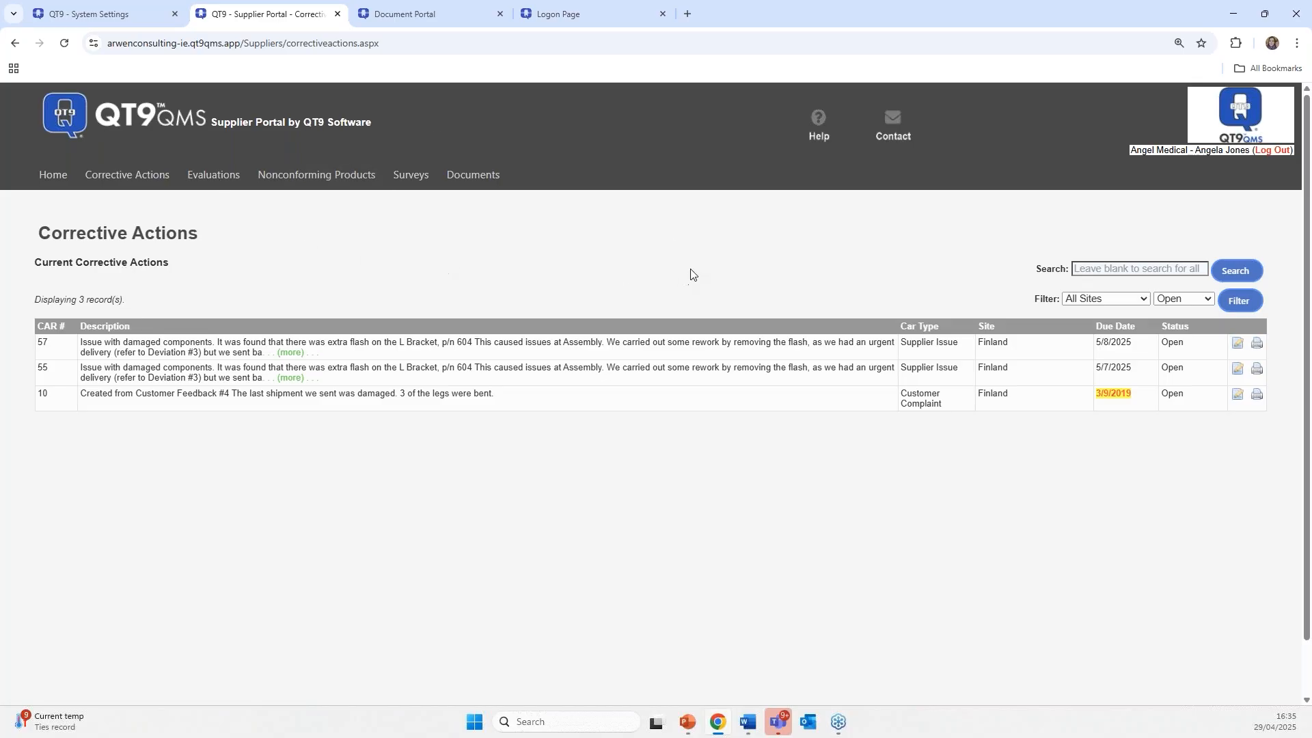
{"action": "left_click", "coordinate": [1188, 302]}
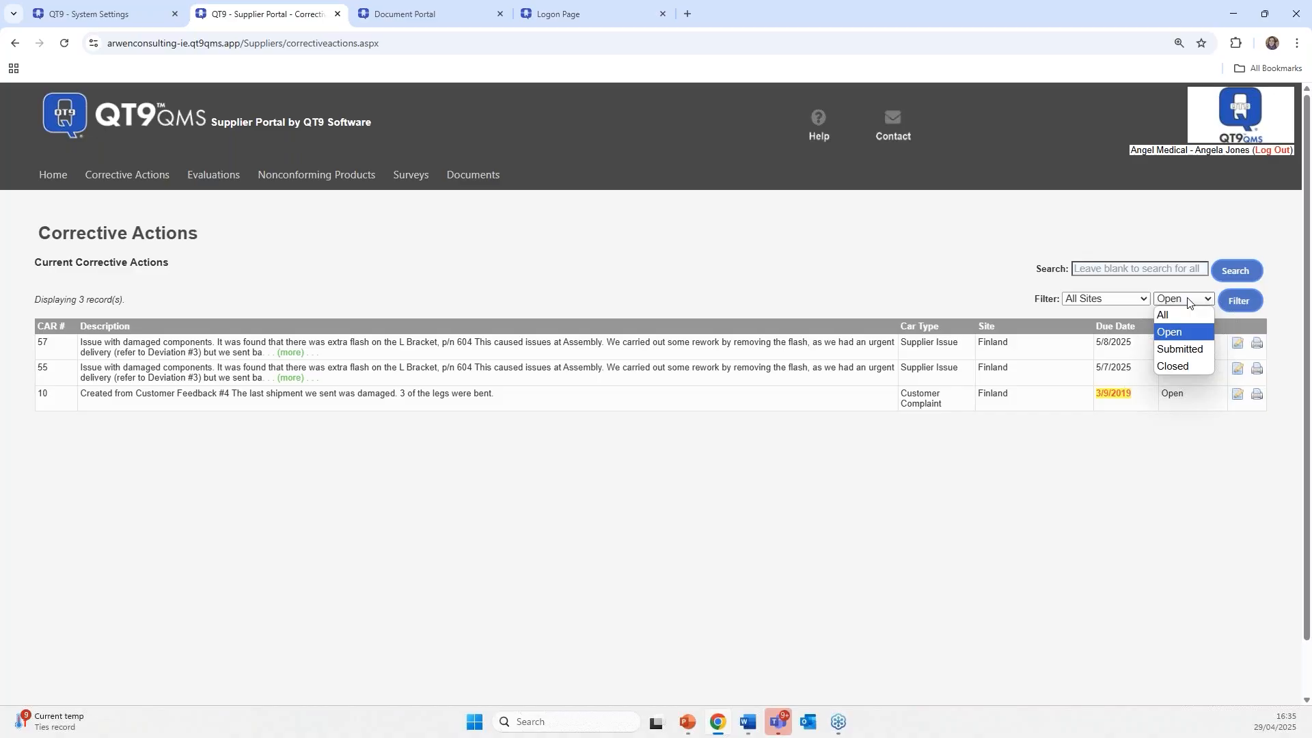
{"action": "left_click", "coordinate": [1182, 333]}
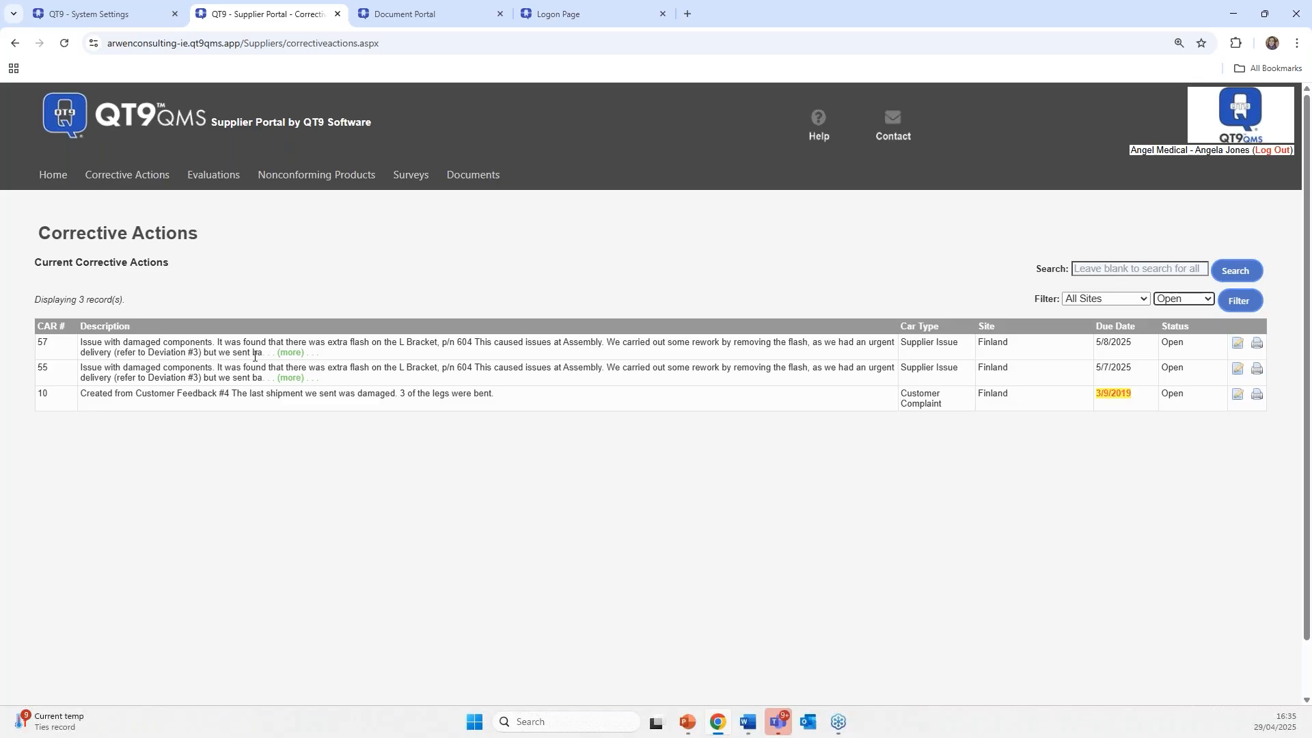
{"action": "left_click", "coordinate": [1237, 343]}
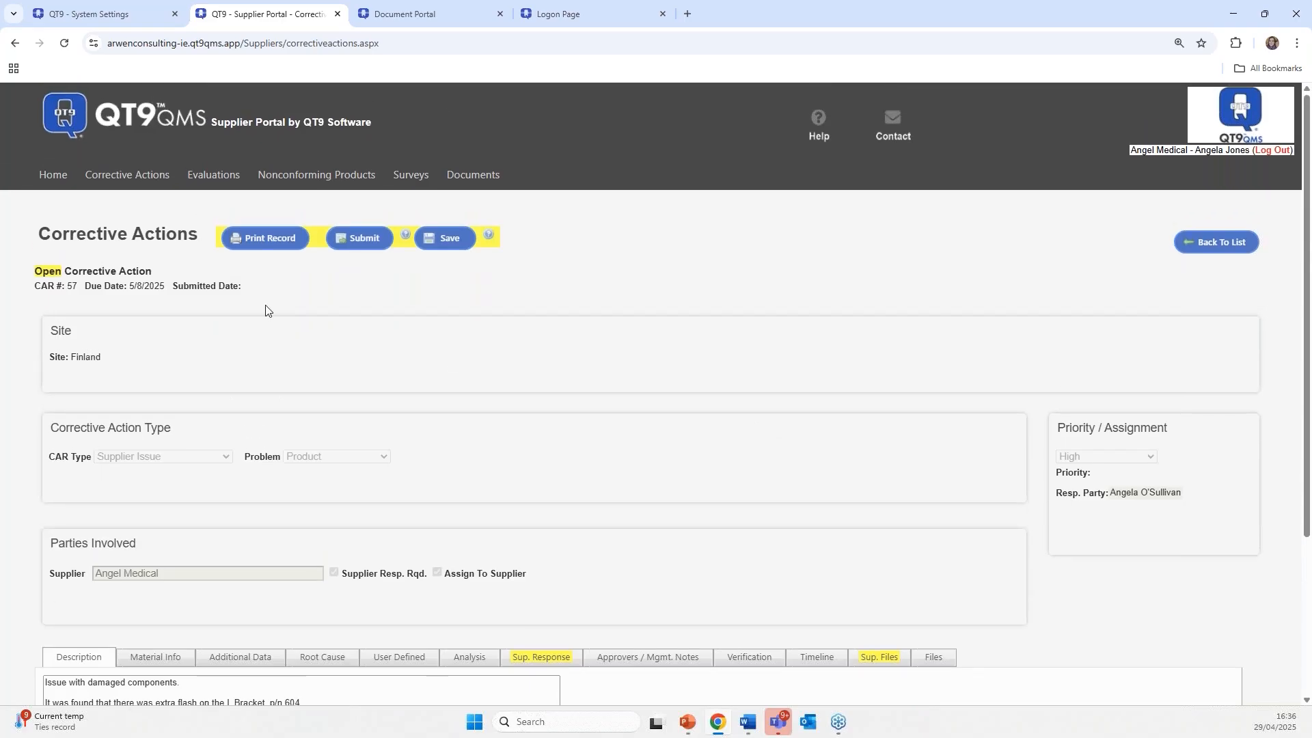
- Look over CAR 57's supplier response form and its attached supplier files
{"action": "scroll", "coordinate": [265, 311], "scroll_direction": "down", "scroll_amount": 2}
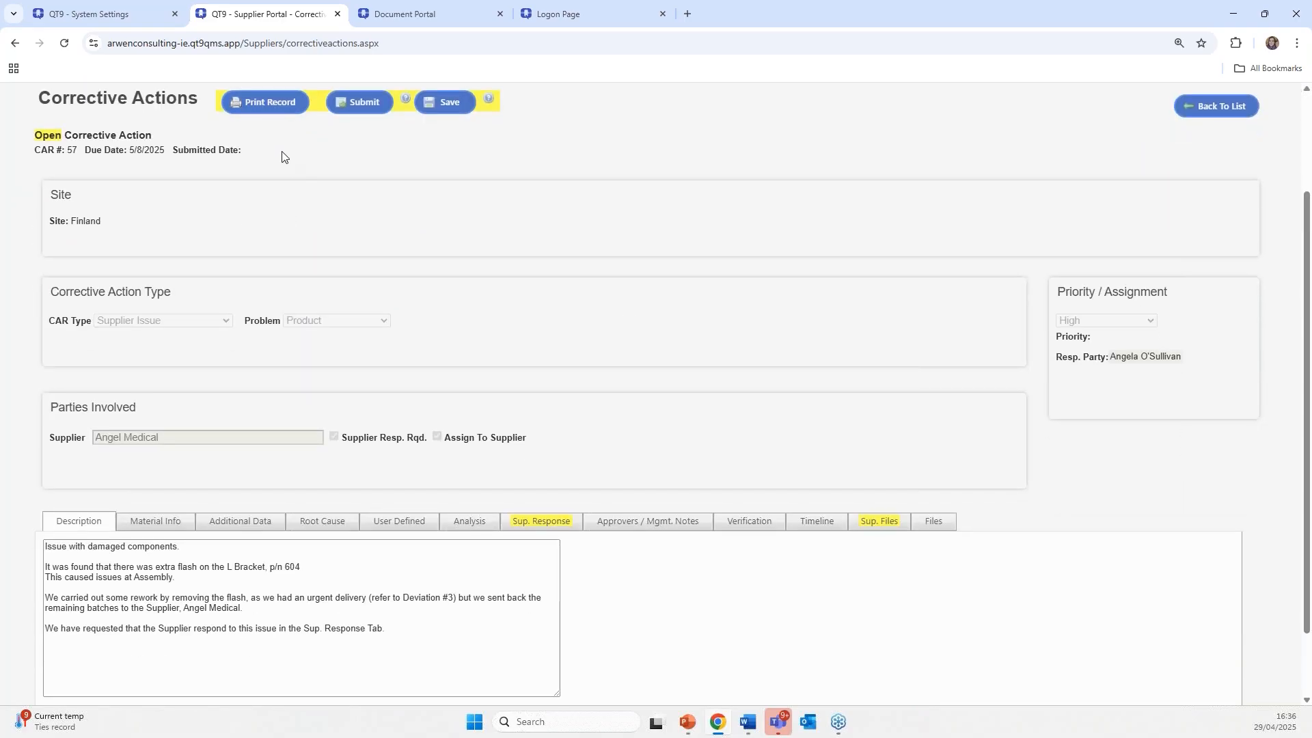
{"action": "scroll", "coordinate": [281, 156], "scroll_direction": "up", "scroll_amount": 1}
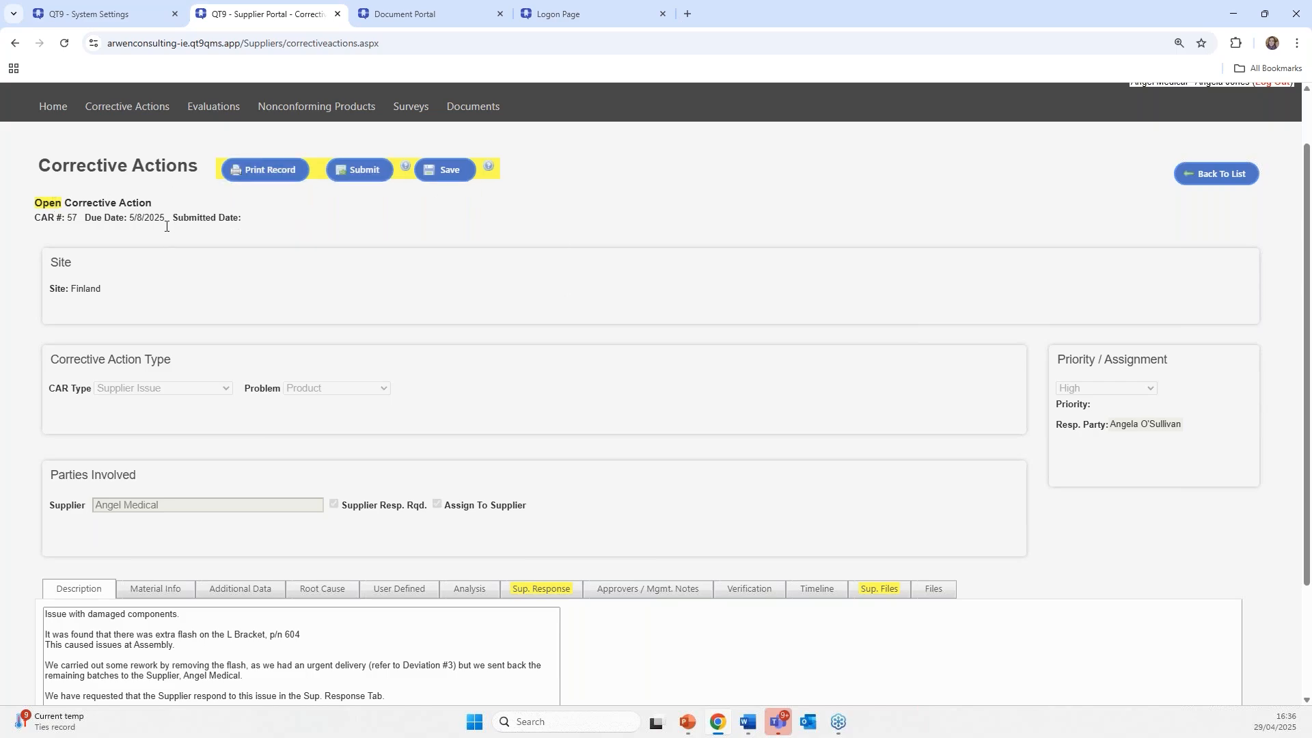
{"action": "scroll", "coordinate": [547, 334], "scroll_direction": "down", "scroll_amount": 3}
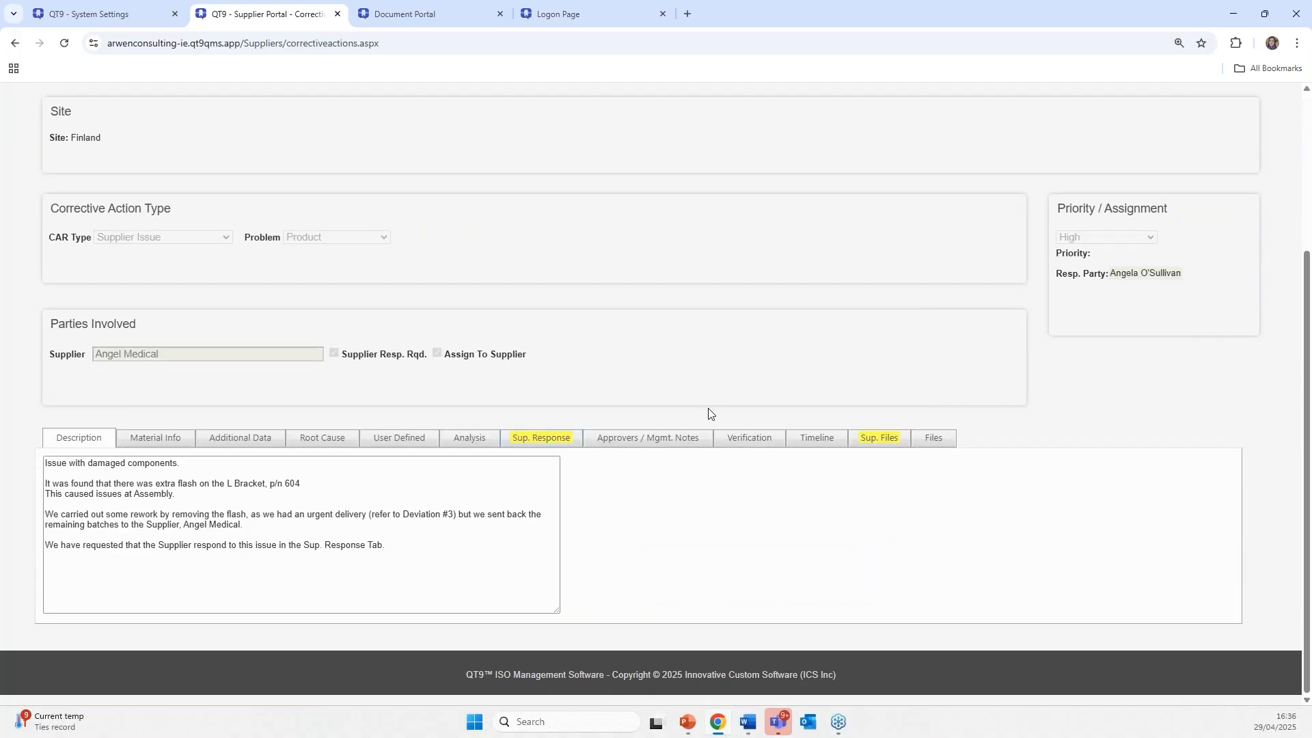
{"action": "left_click", "coordinate": [531, 444]}
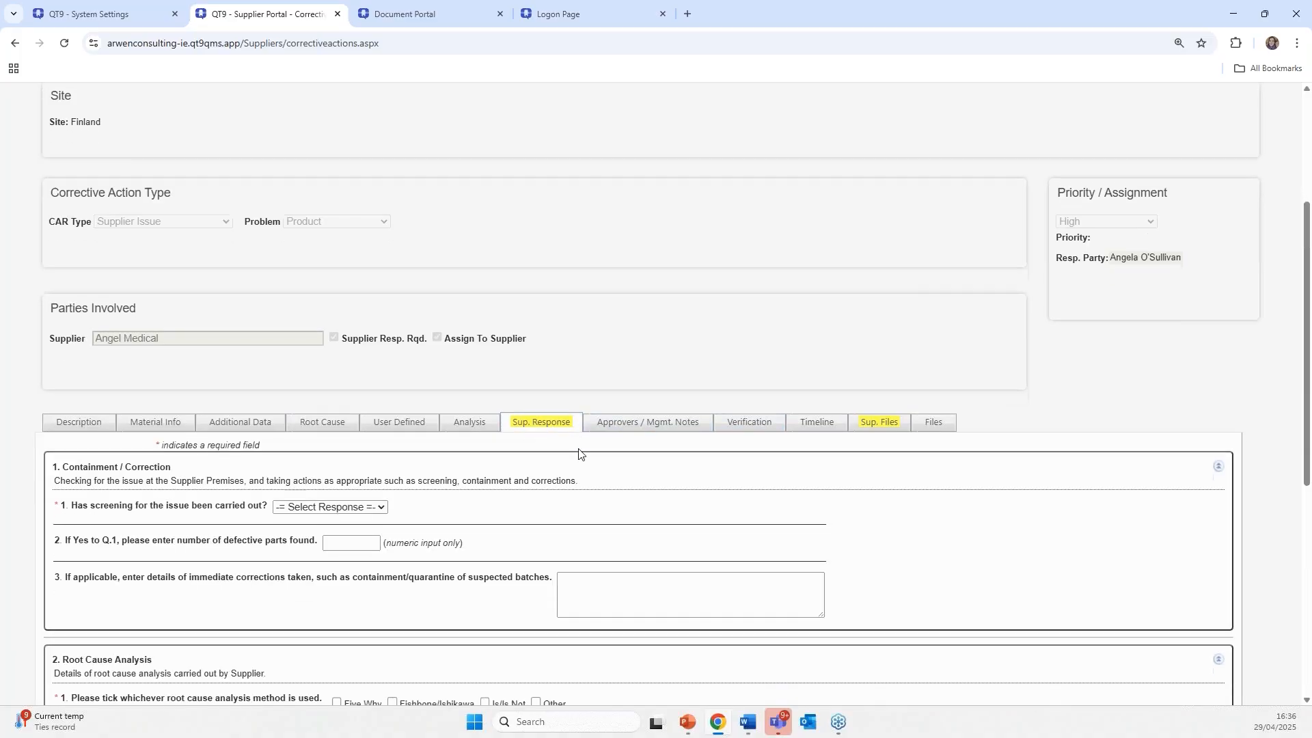
{"action": "scroll", "coordinate": [577, 452], "scroll_direction": "down", "scroll_amount": 2}
{"action": "left_click", "coordinate": [868, 303]}
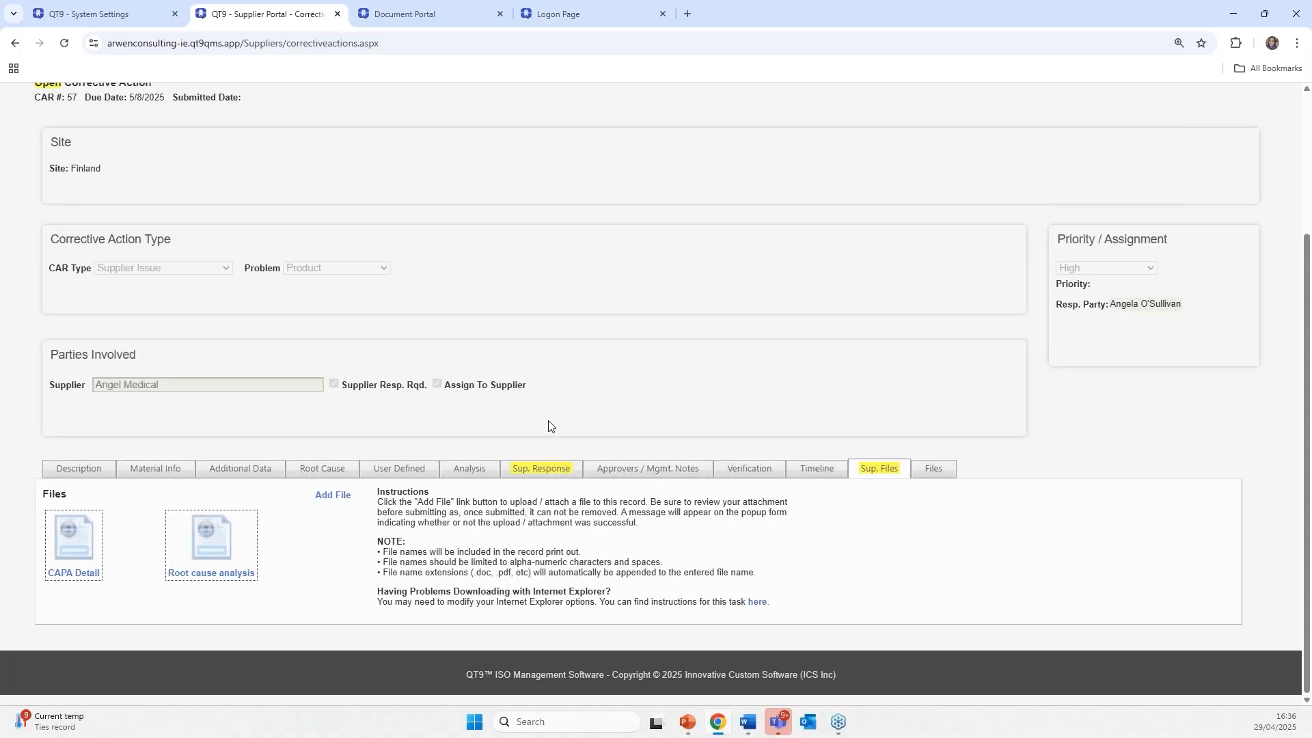
{"action": "left_click", "coordinate": [533, 470]}
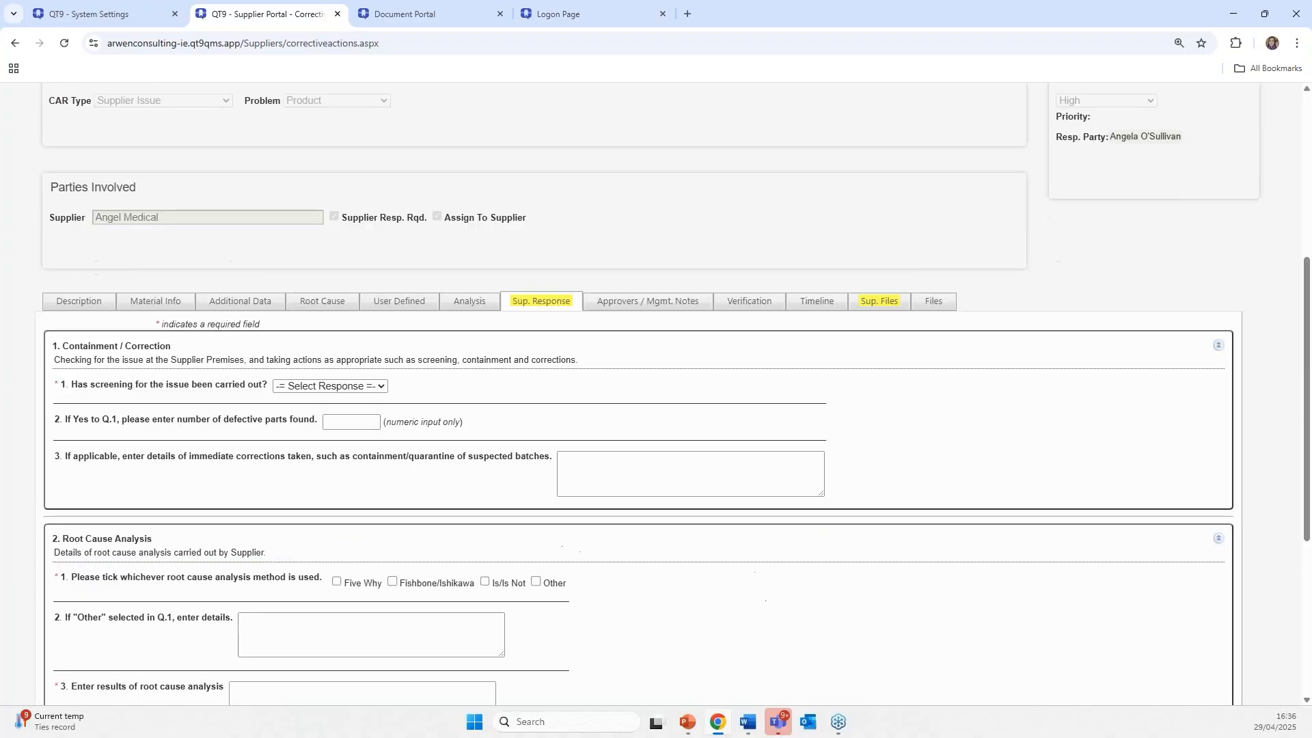
- Review the Description, Additional Data, Root Cause 5 Why's and 8D user-defined tabs, then return to Sup. Response
{"action": "left_click", "coordinate": [94, 309]}
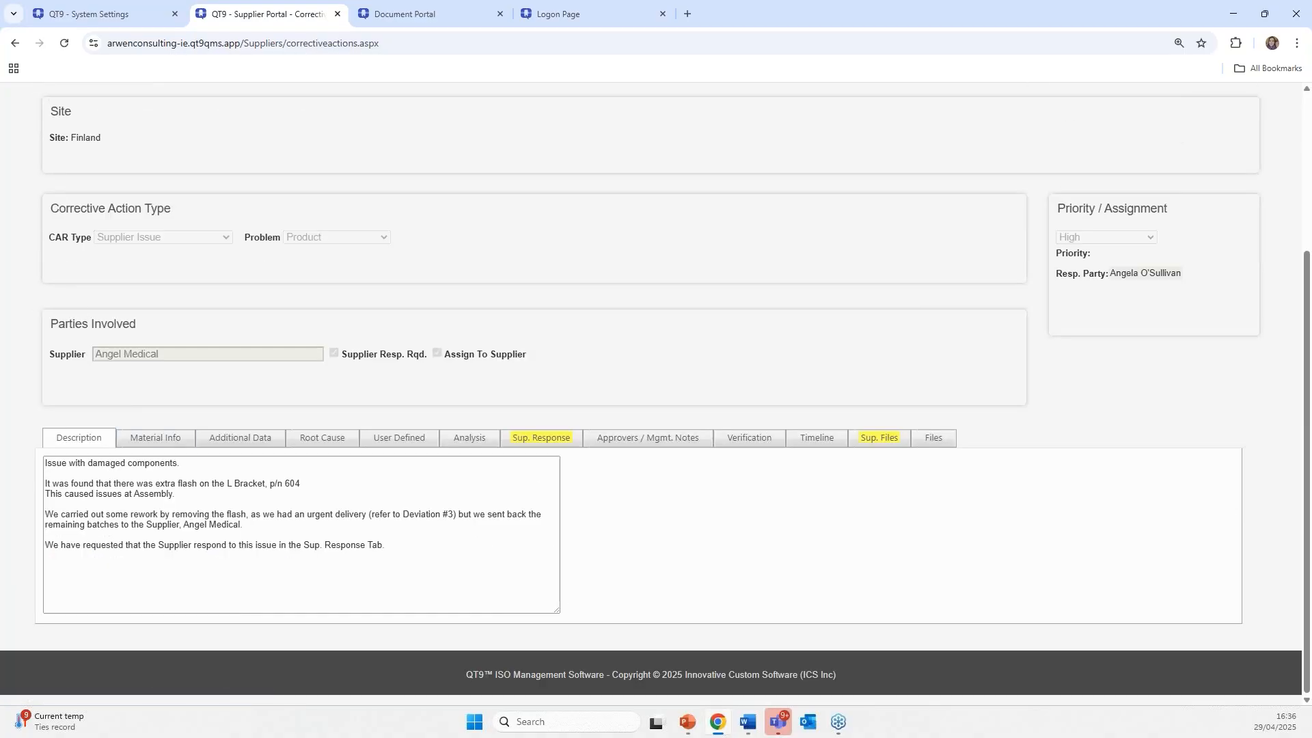
{"action": "left_click", "coordinate": [162, 438]}
{"action": "left_click", "coordinate": [251, 448]}
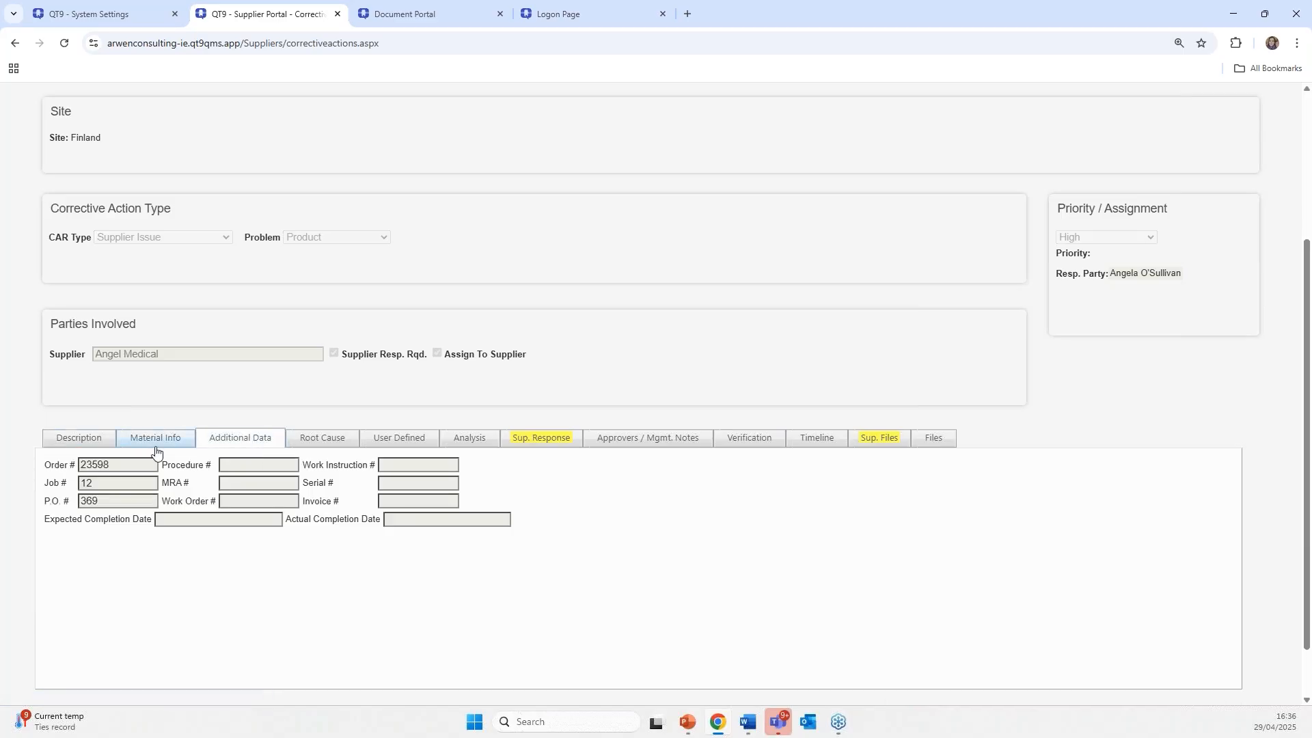
{"action": "left_click", "coordinate": [308, 437]}
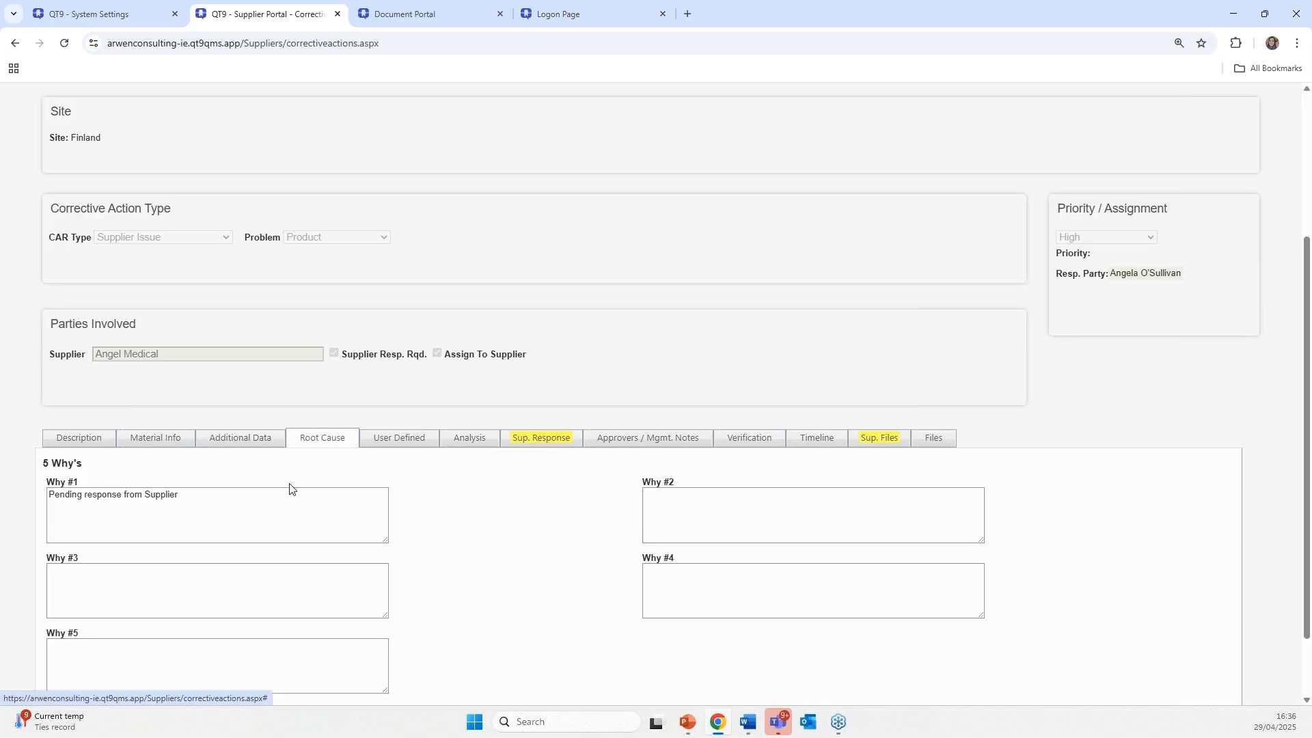
{"action": "left_click", "coordinate": [390, 443]}
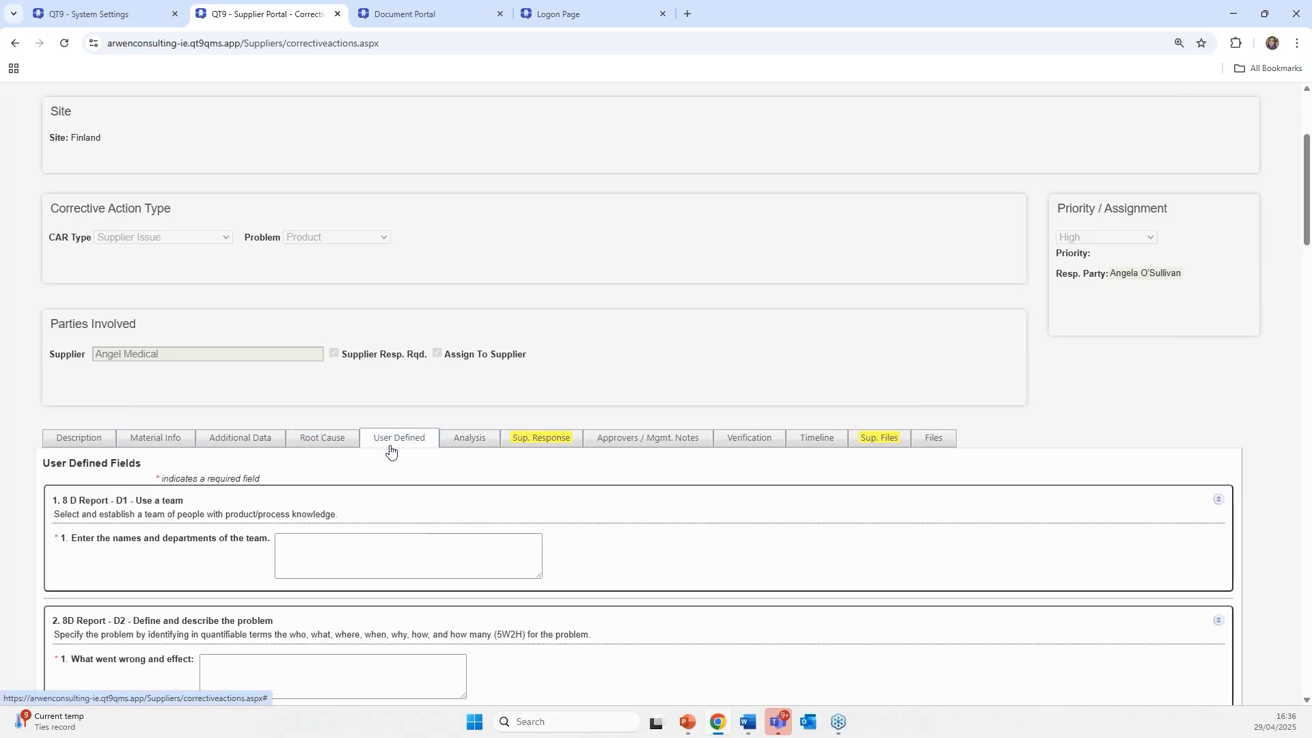
{"action": "left_click", "coordinate": [549, 442]}
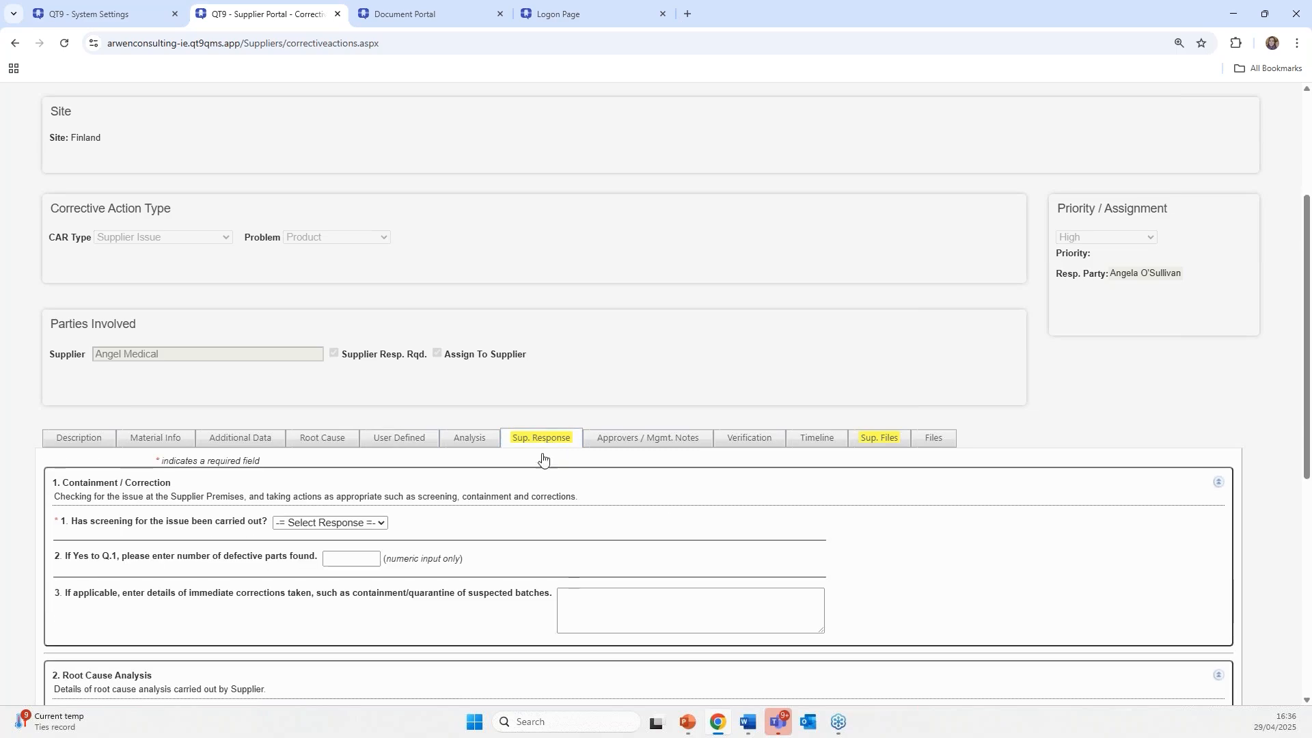
{"action": "scroll", "coordinate": [674, 521], "scroll_direction": "down", "scroll_amount": 3}
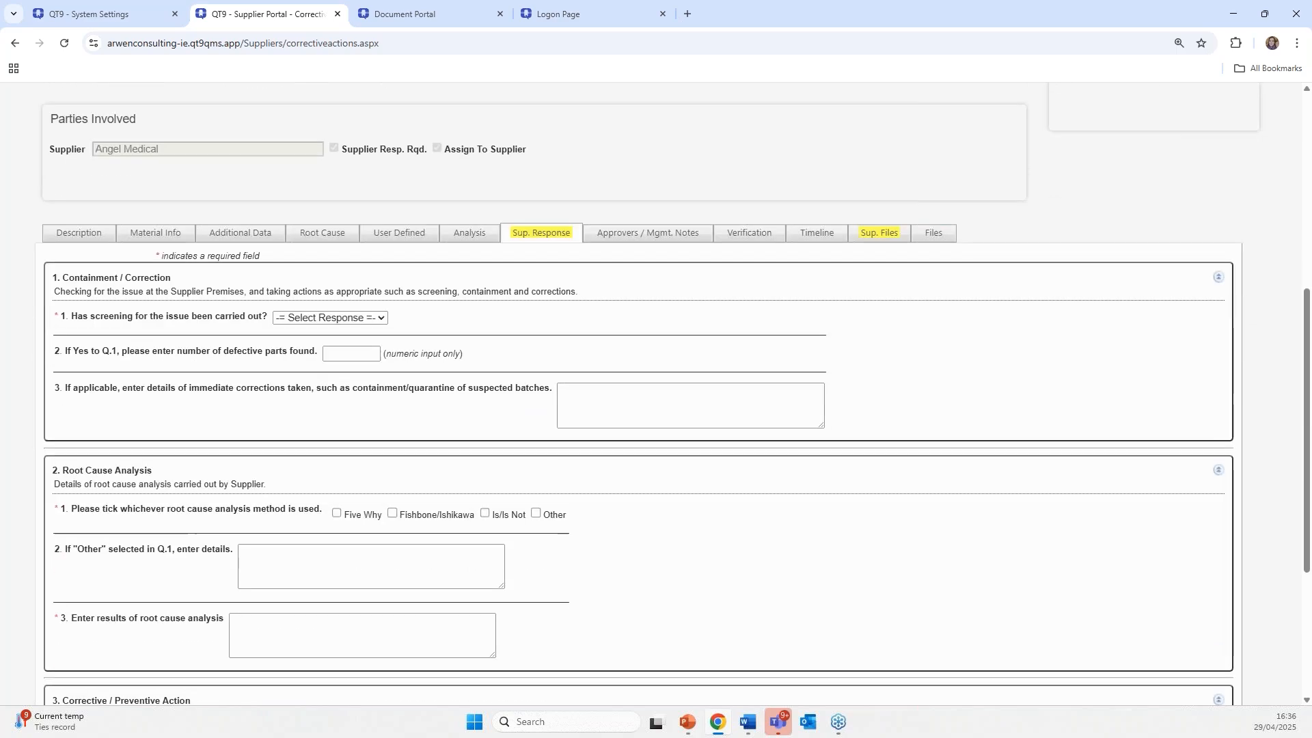
- Answer screening Yes, 10 defective parts, and quarantine as the immediate correction
{"action": "left_click", "coordinate": [331, 318]}
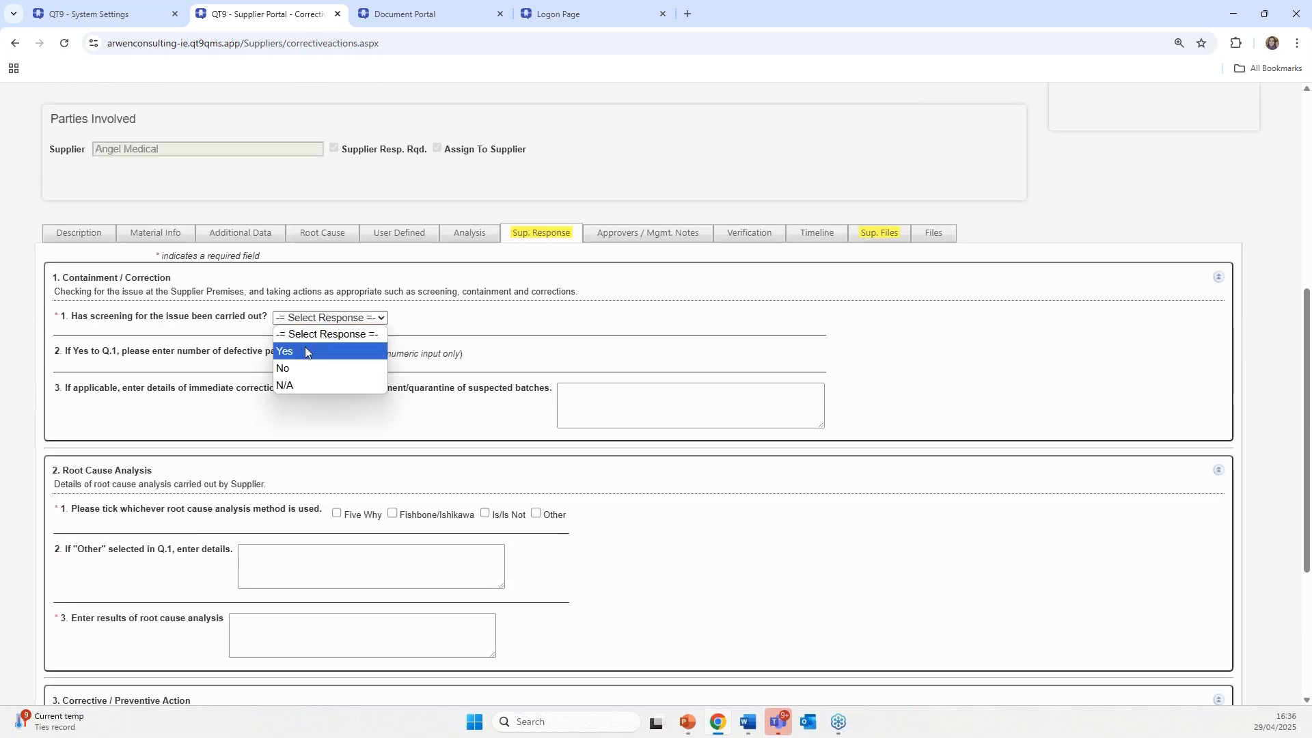
{"action": "left_click", "coordinate": [306, 352]}
{"action": "left_click", "coordinate": [355, 358]}
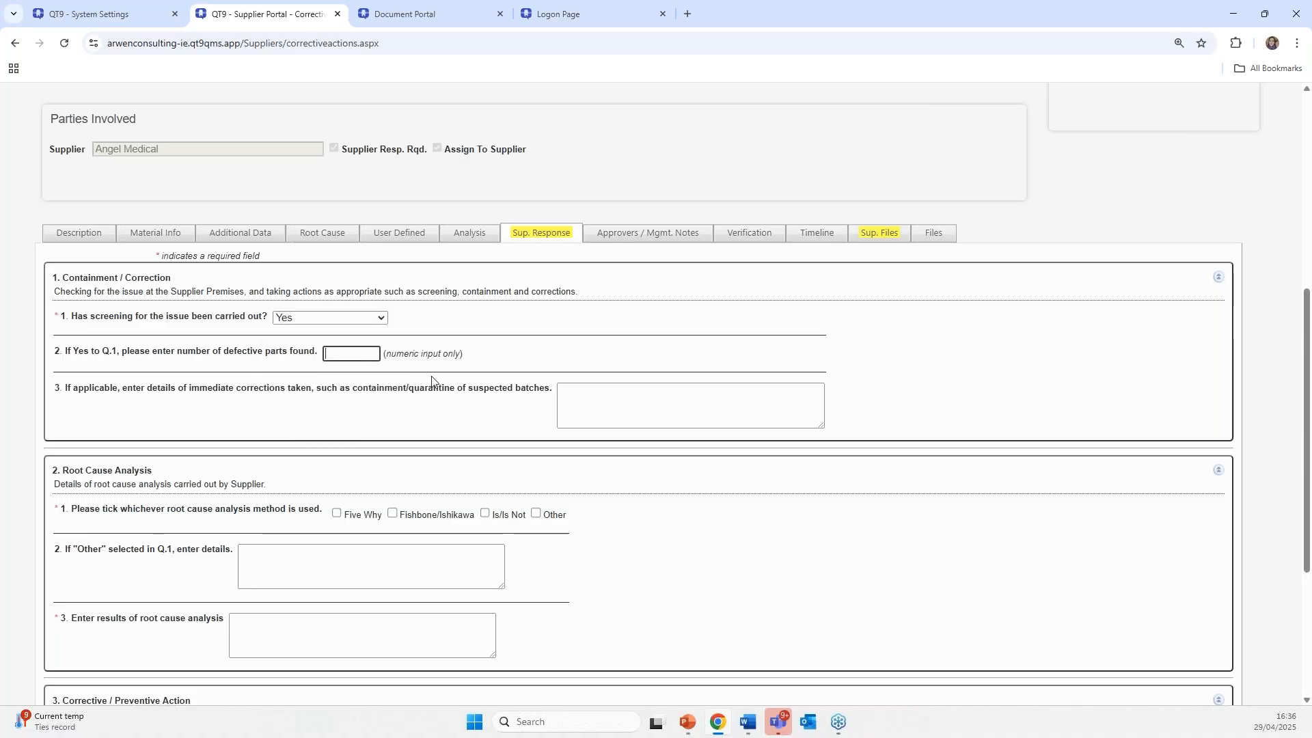
{"action": "type", "text": "10"}
{"action": "left_click", "coordinate": [622, 398]}
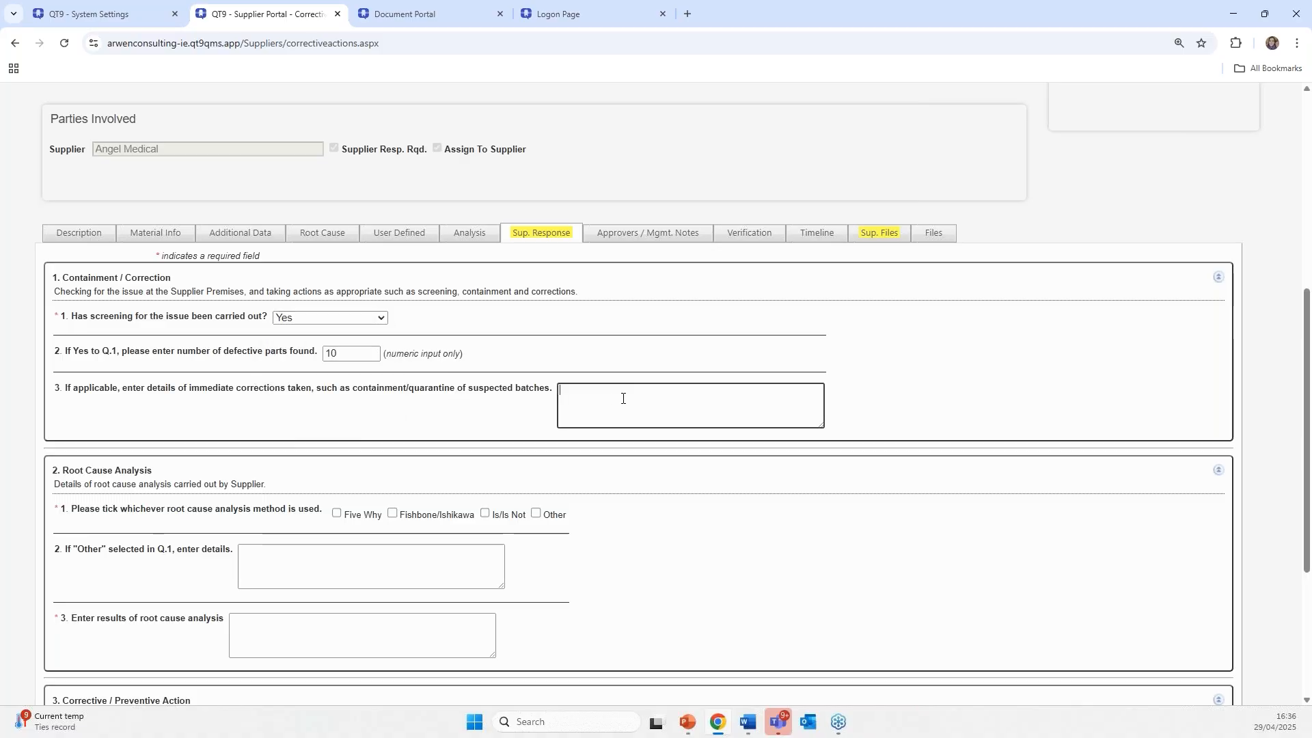
{"action": "type", "text": "qualit"}
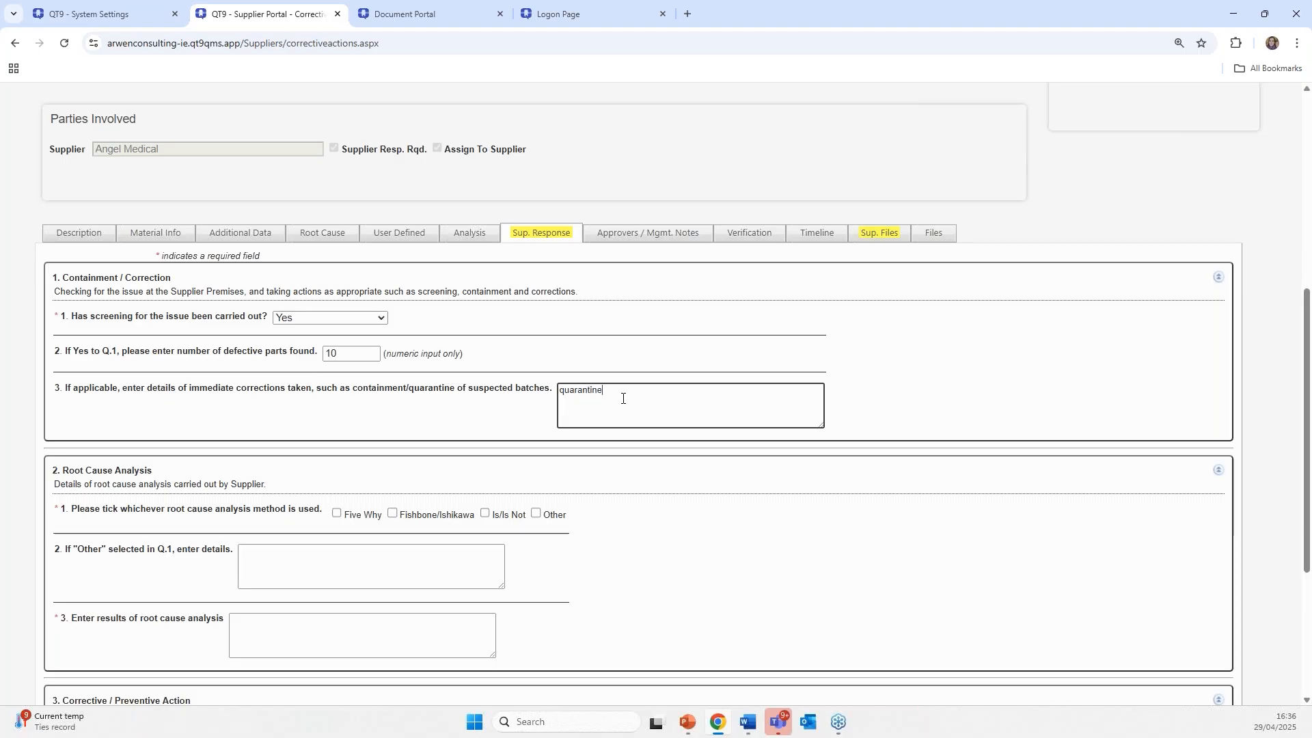
- Choose Five Why as the root cause method and enter damaged equipment as the analysis result
{"action": "scroll", "coordinate": [433, 439], "scroll_direction": "down", "scroll_amount": 2}
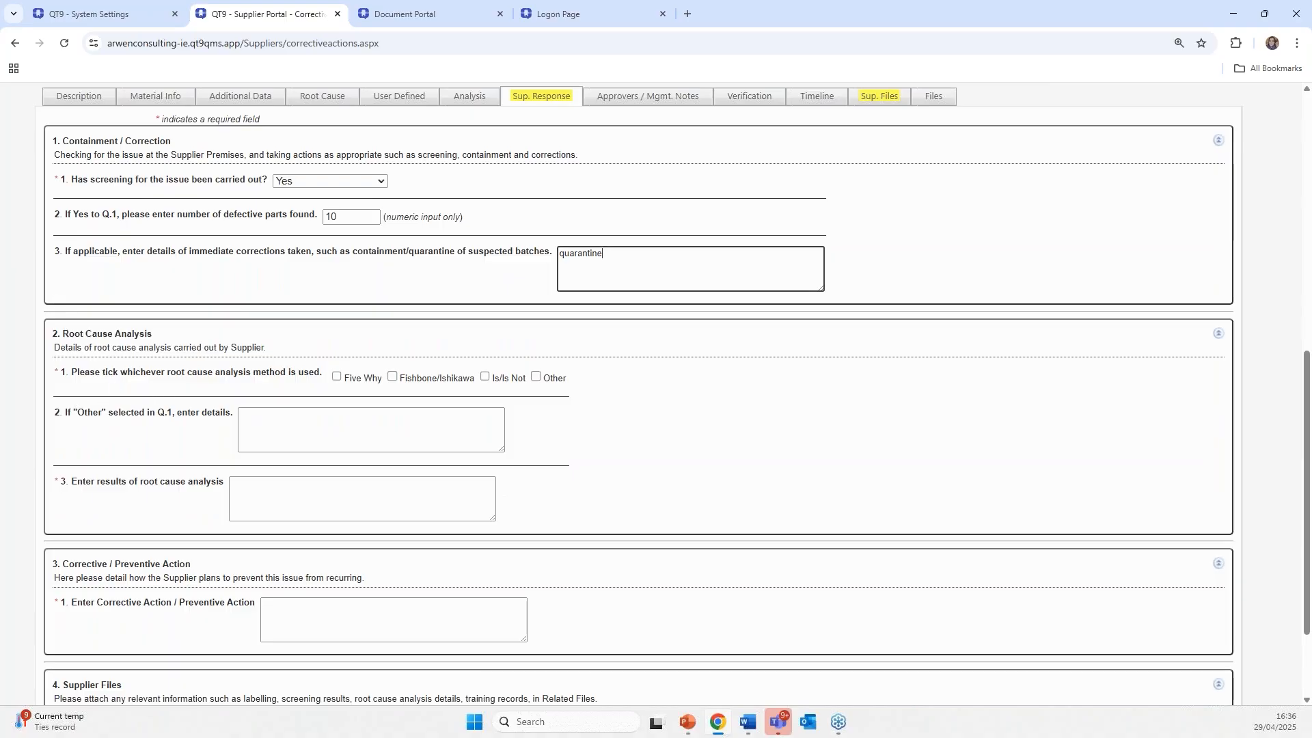
{"action": "left_click", "coordinate": [337, 376]}
{"action": "scroll", "coordinate": [312, 426], "scroll_direction": "down", "scroll_amount": 1}
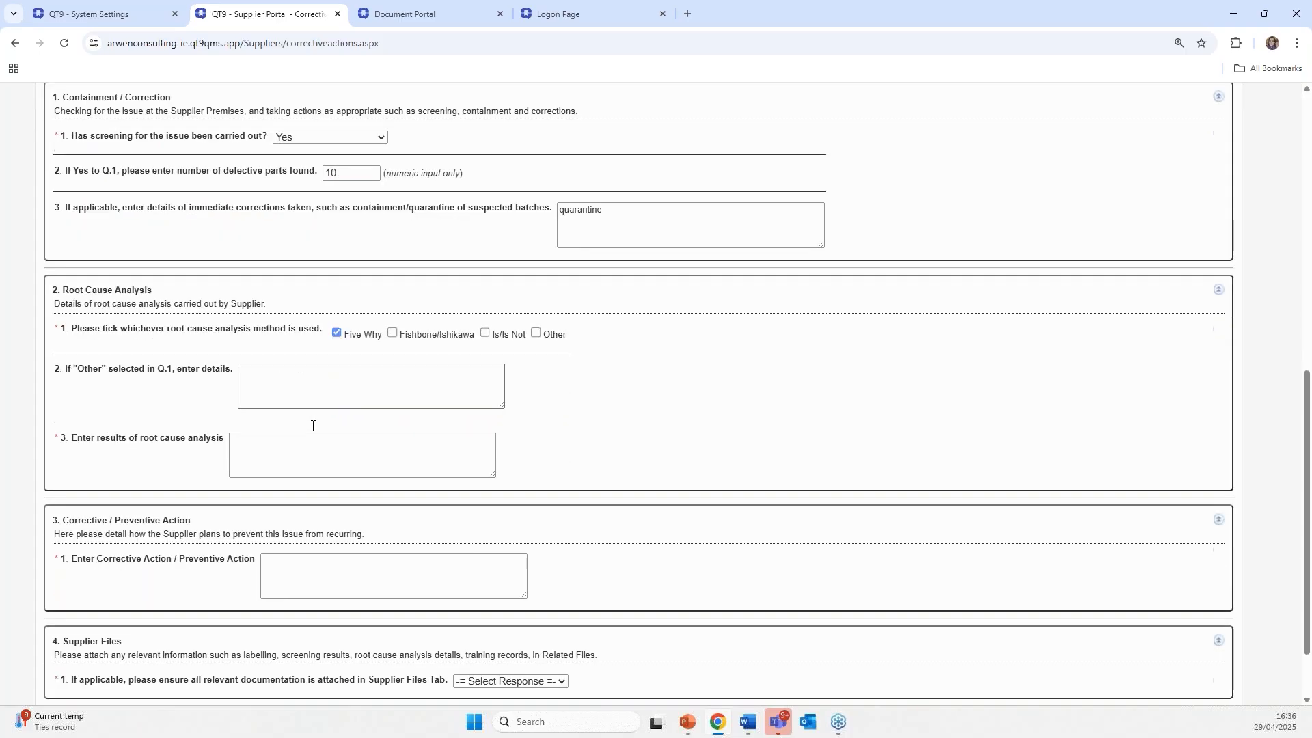
{"action": "left_click", "coordinate": [310, 360]}
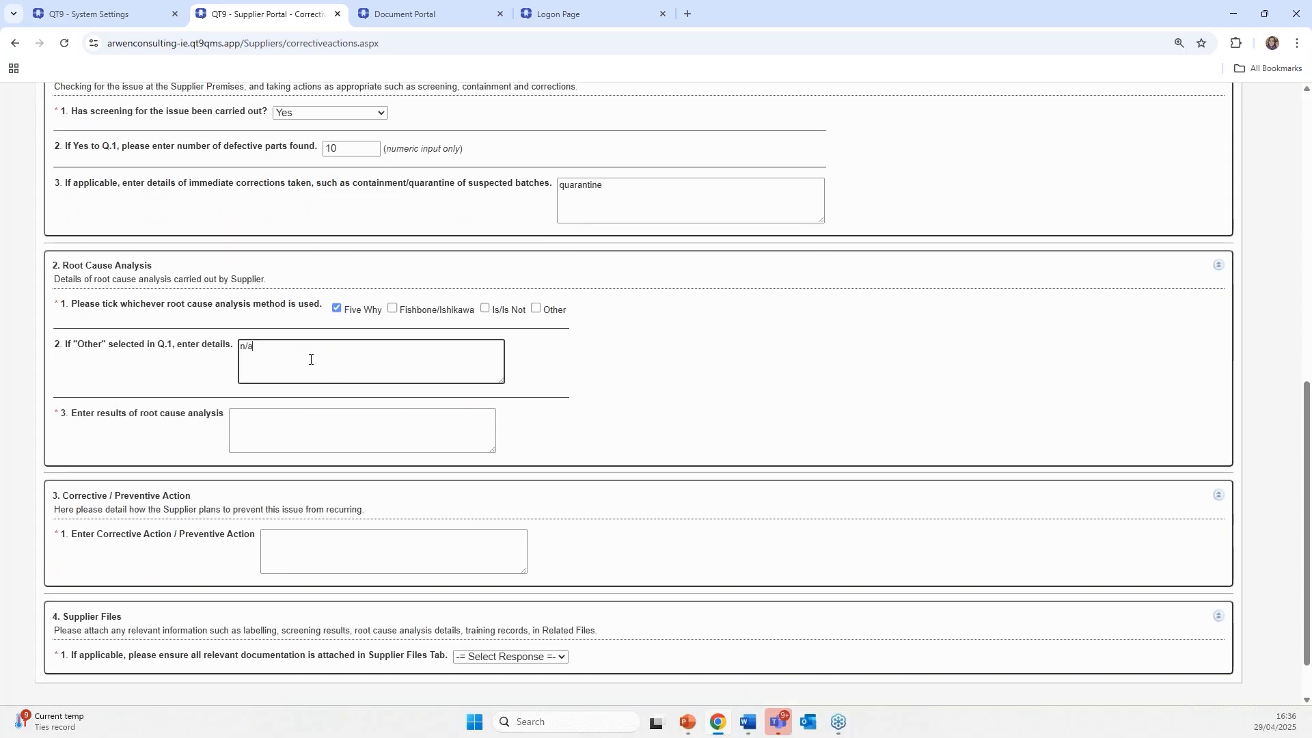
{"action": "left_click", "coordinate": [309, 417]}
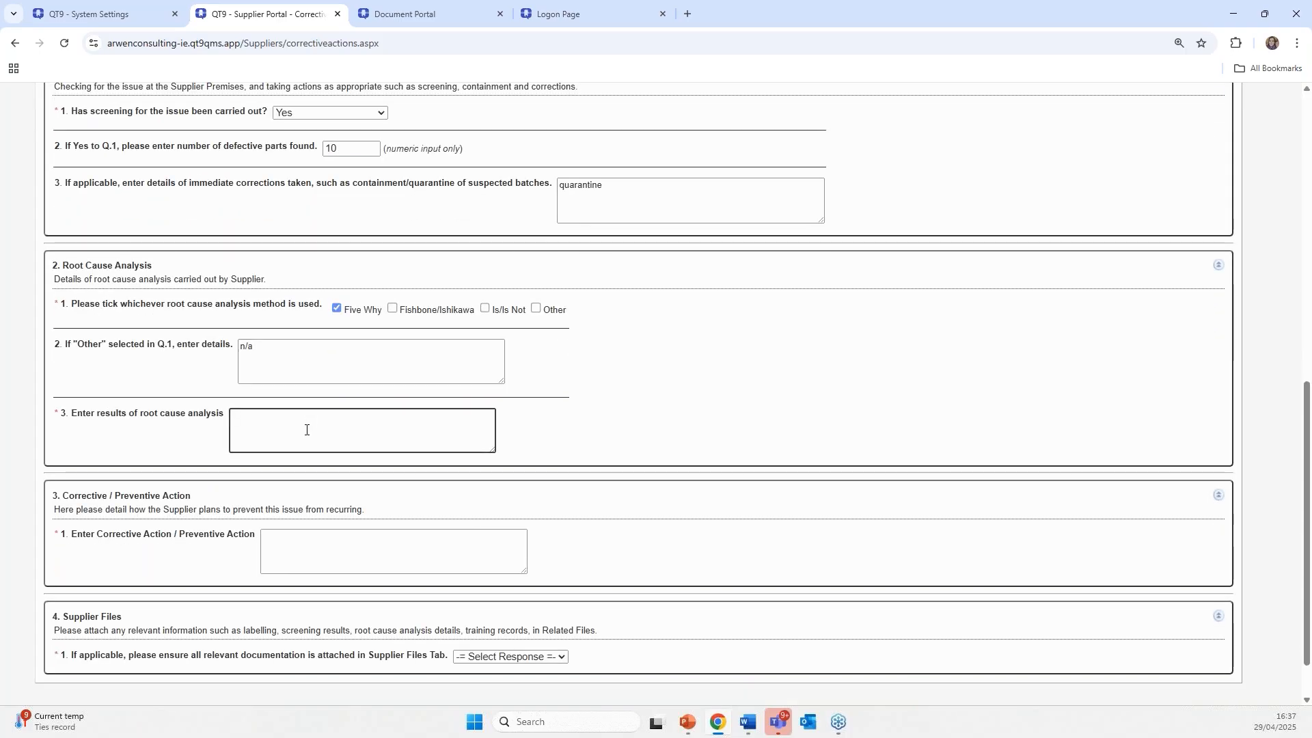
{"action": "type", "text": "dma"}
{"action": "type", "text": "aged equip"}
- Paste the corrective action wording from Word, answer documentation attached Yes, and submit
{"action": "key", "text": "alt+Tab"}
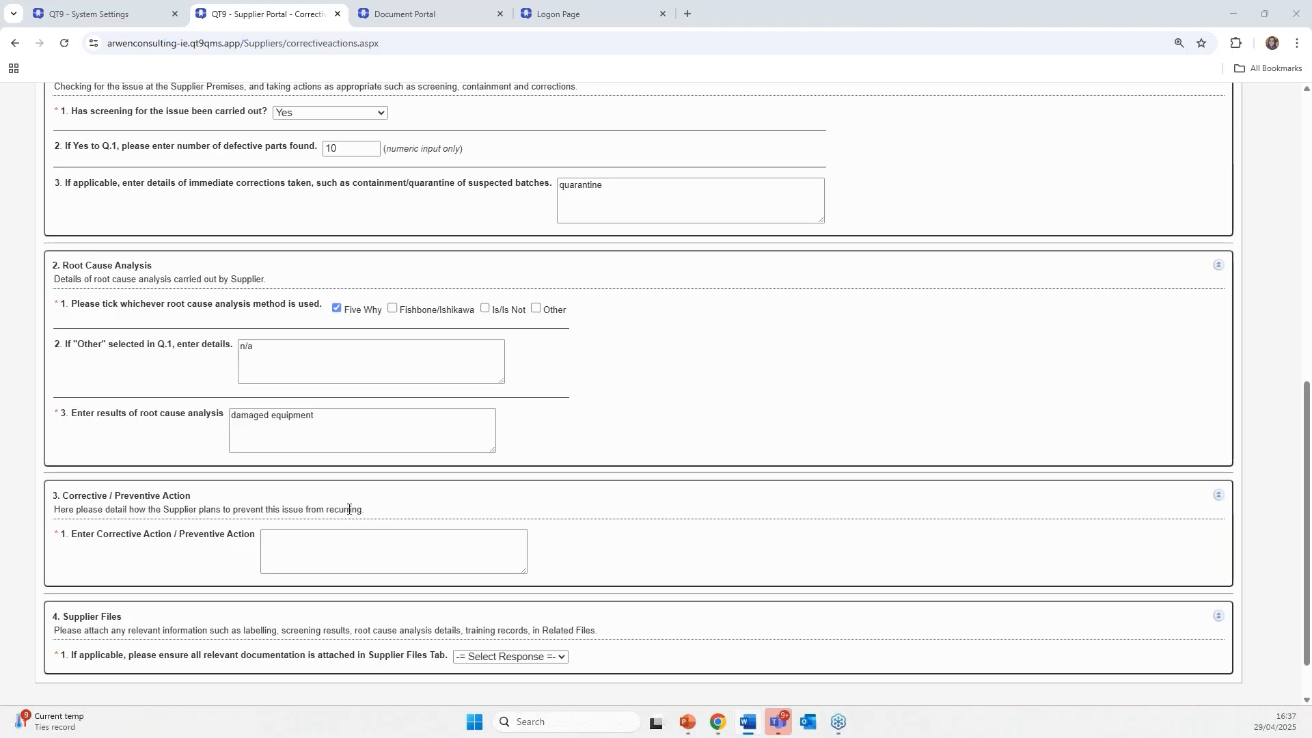
{"action": "scroll", "coordinate": [348, 509], "scroll_direction": "down", "scroll_amount": 1}
{"action": "left_click", "coordinate": [329, 493]}
{"action": "right_click", "coordinate": [329, 493]}
{"action": "left_click", "coordinate": [355, 337]}
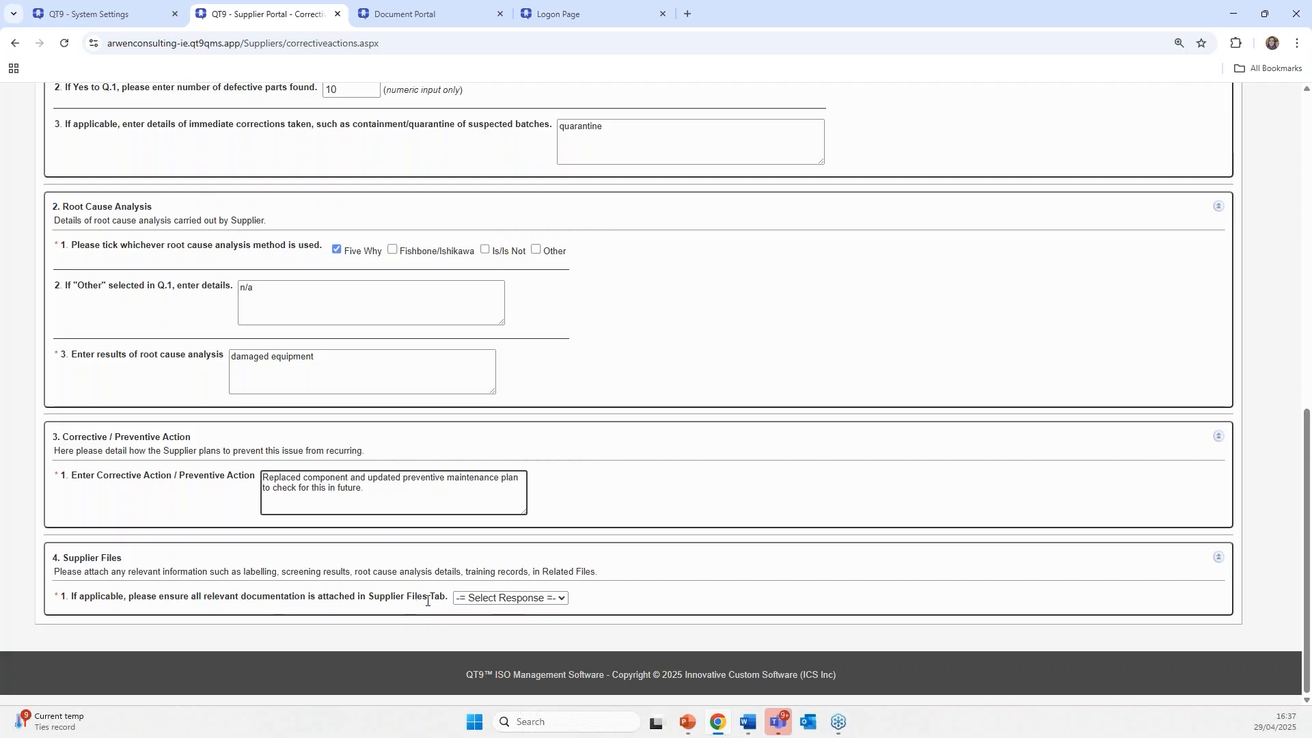
{"action": "left_click", "coordinate": [460, 600]}
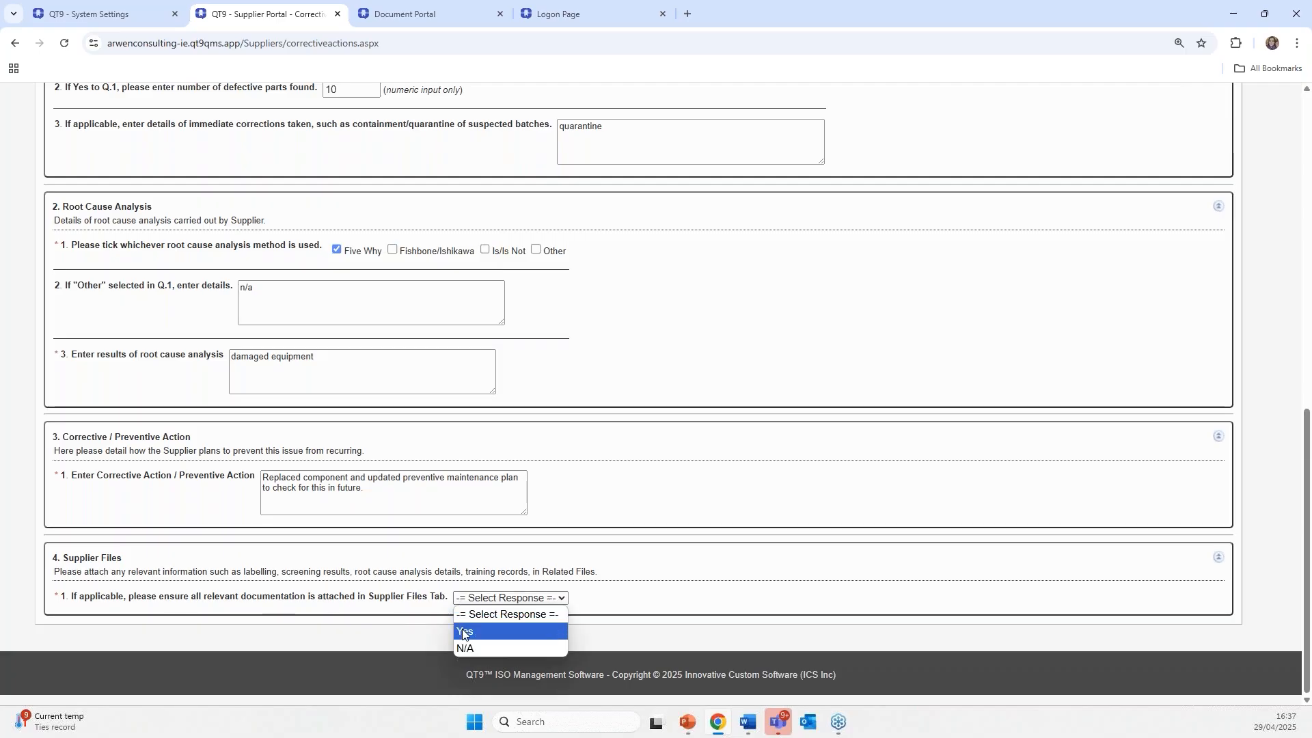
{"action": "left_click", "coordinate": [463, 633]}
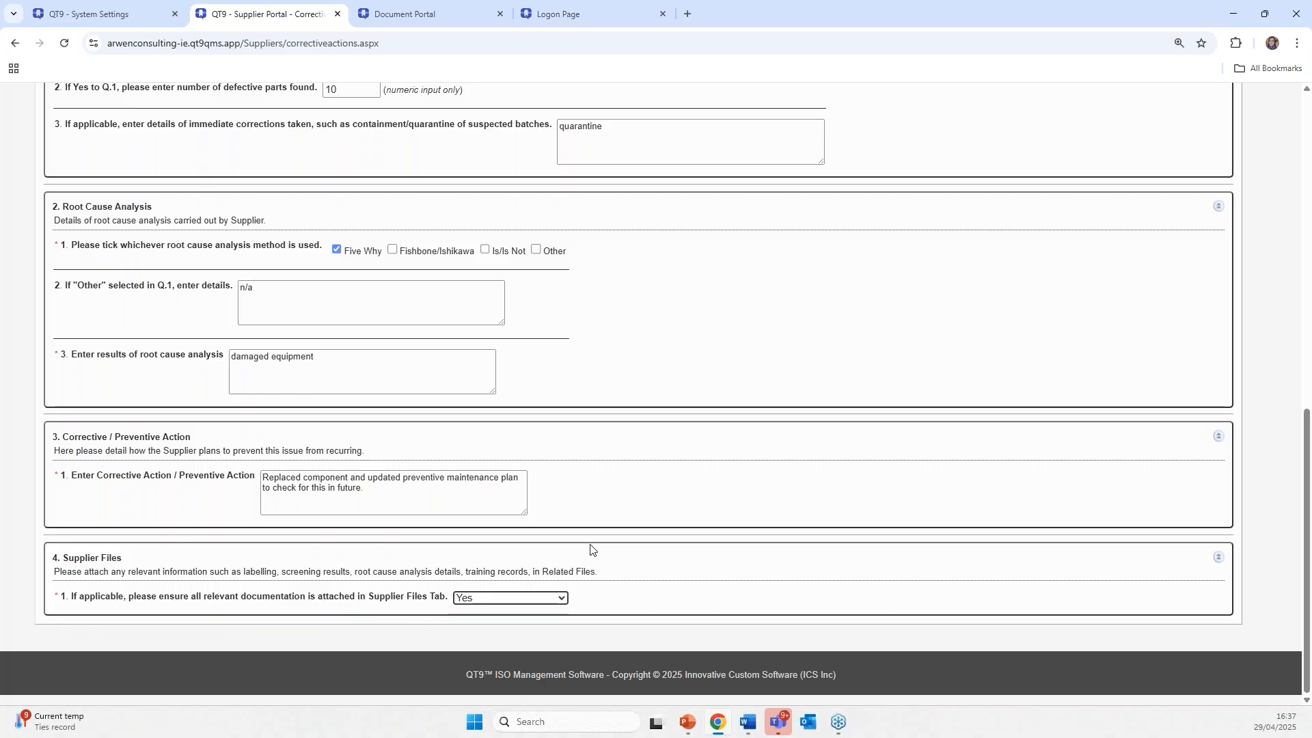
{"action": "scroll", "coordinate": [591, 546], "scroll_direction": "up", "scroll_amount": 10}
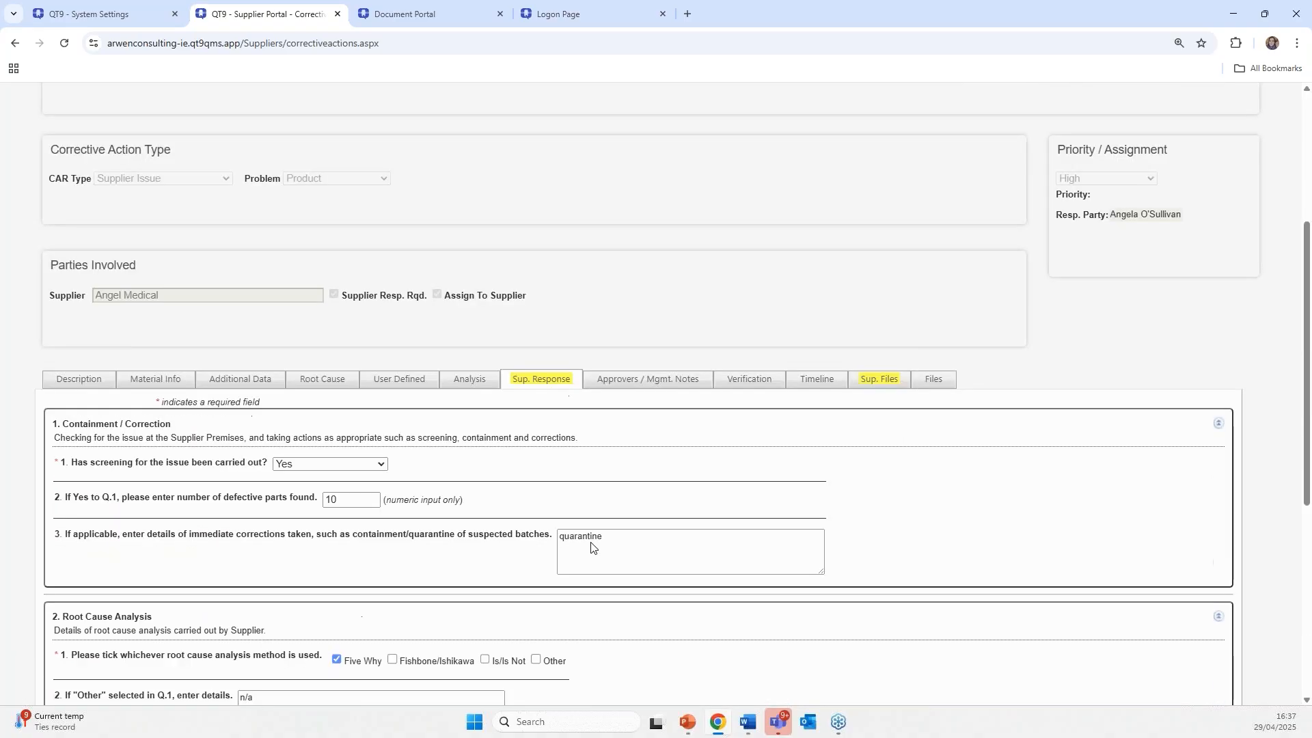
{"action": "left_click", "coordinate": [357, 248]}
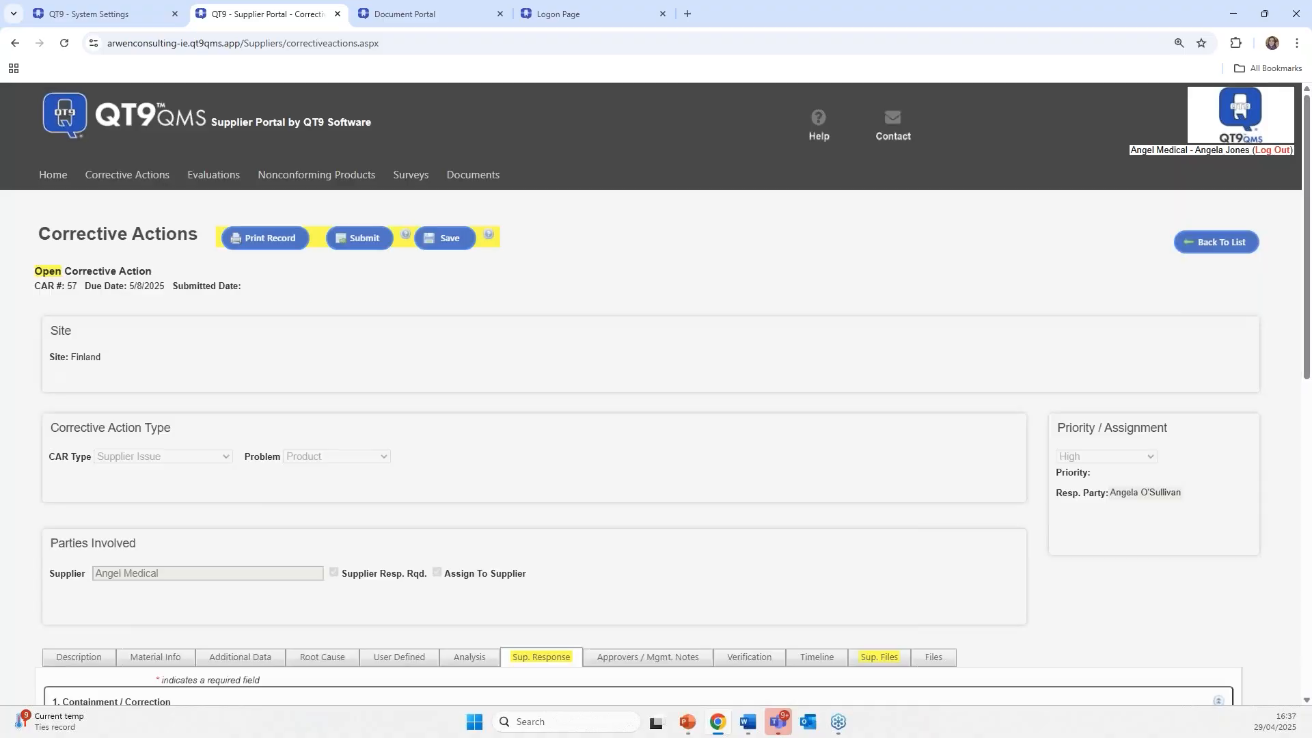
- Check the attached supplier files, starting and then cancelling a new file upload
{"action": "left_click", "coordinate": [881, 656]}
{"action": "scroll", "coordinate": [854, 635], "scroll_direction": "down", "scroll_amount": 3}
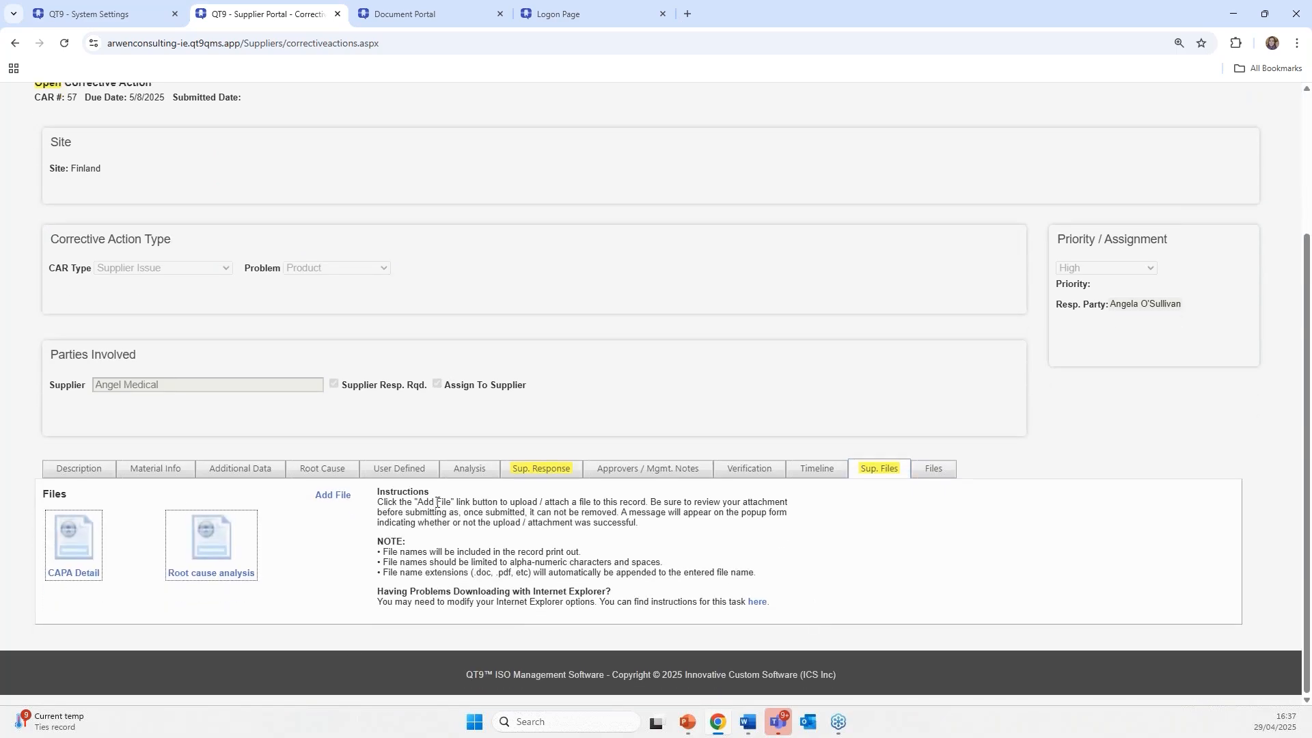
{"action": "left_click", "coordinate": [333, 495]}
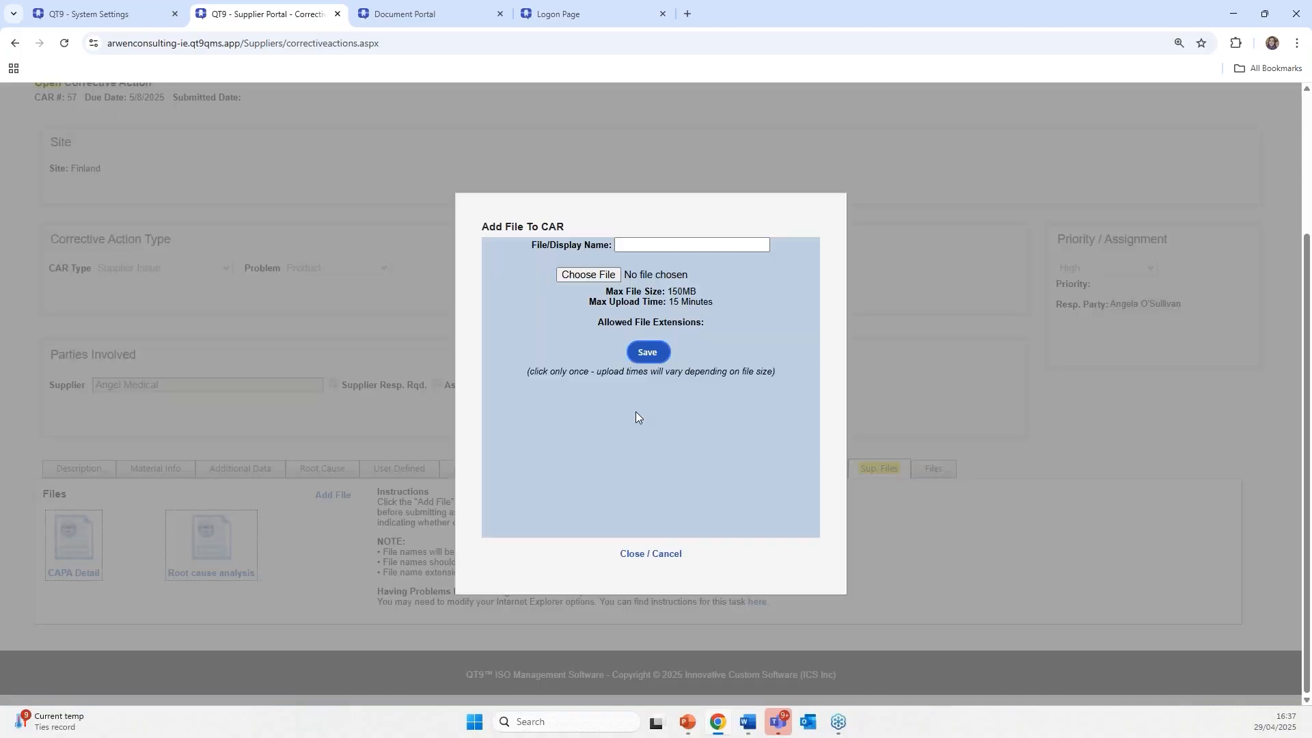
{"action": "left_click", "coordinate": [636, 243]}
{"action": "left_click", "coordinate": [630, 554]}
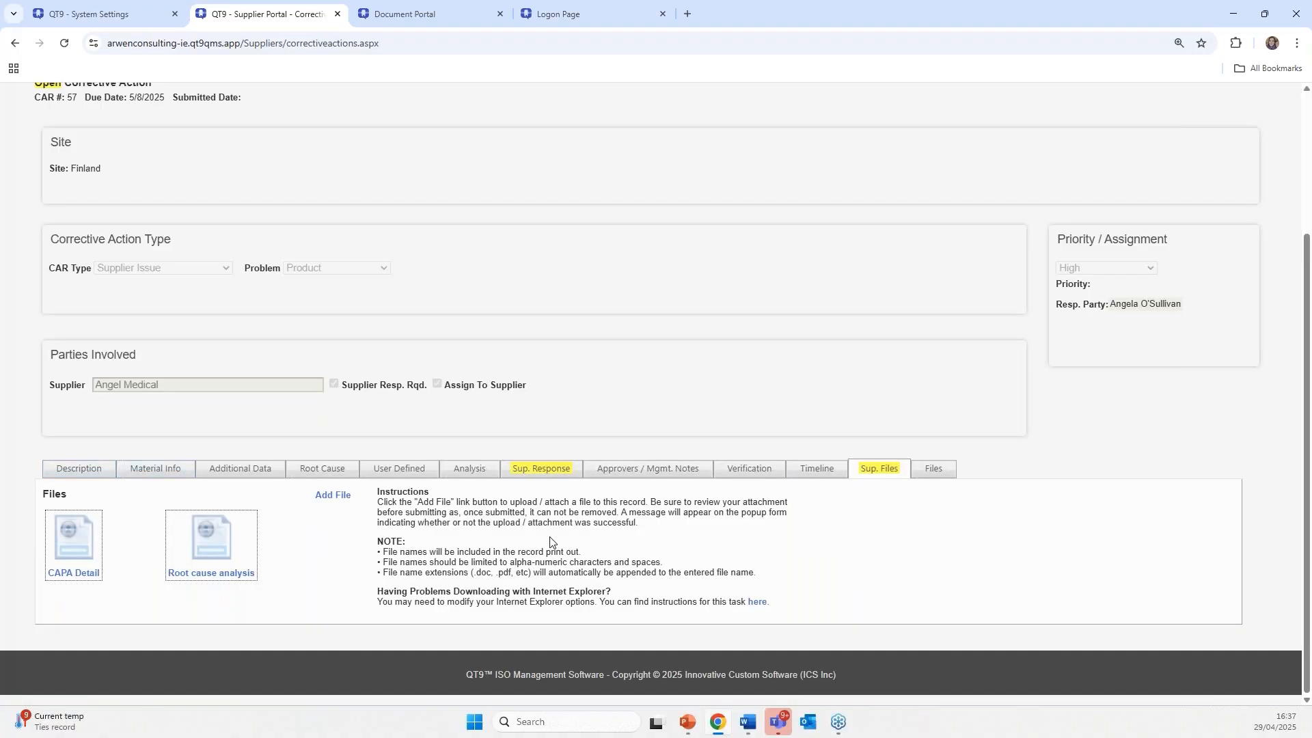
- Recheck the response answers and files, then submit CAR 57 to notify the responsible party
{"action": "left_click", "coordinate": [523, 471]}
{"action": "scroll", "coordinate": [424, 551], "scroll_direction": "down", "scroll_amount": 2}
{"action": "scroll", "coordinate": [424, 552], "scroll_direction": "up", "scroll_amount": 2}
{"action": "left_click", "coordinate": [884, 470]}
{"action": "scroll", "coordinate": [534, 437], "scroll_direction": "up", "scroll_amount": 3}
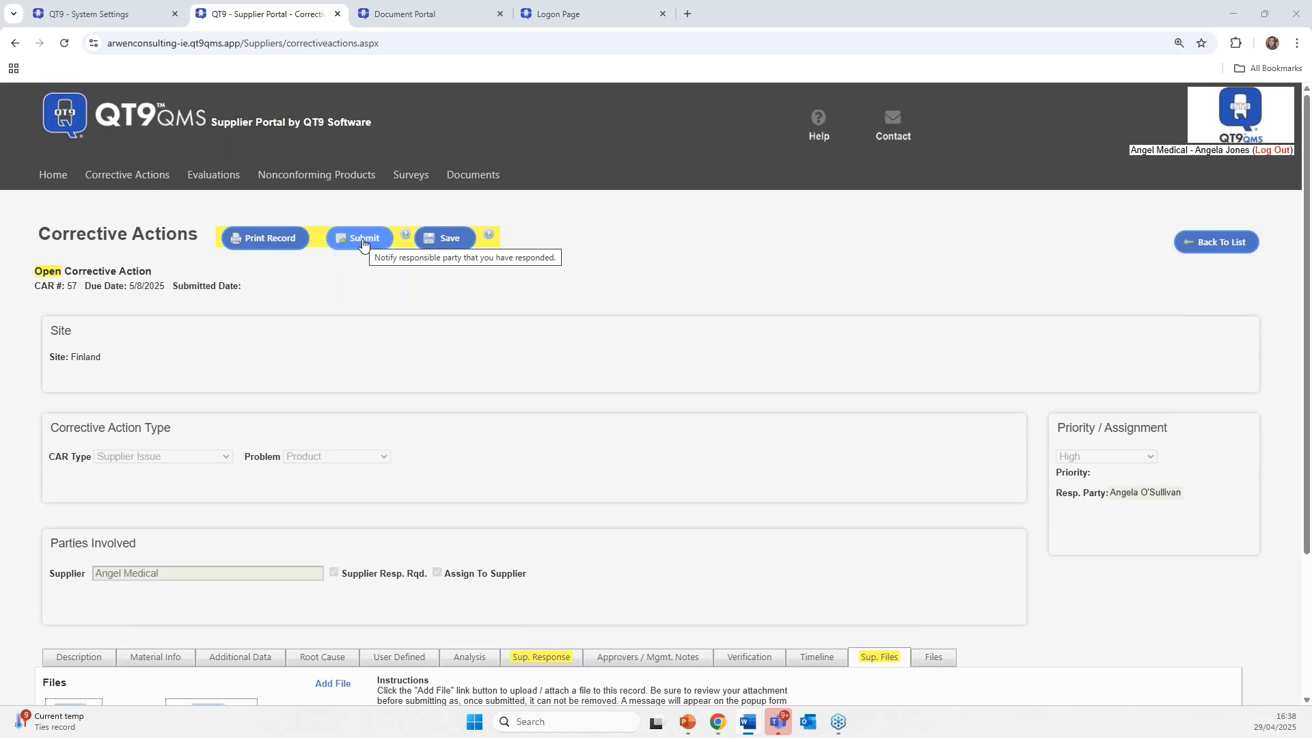
{"action": "left_click", "coordinate": [363, 239]}
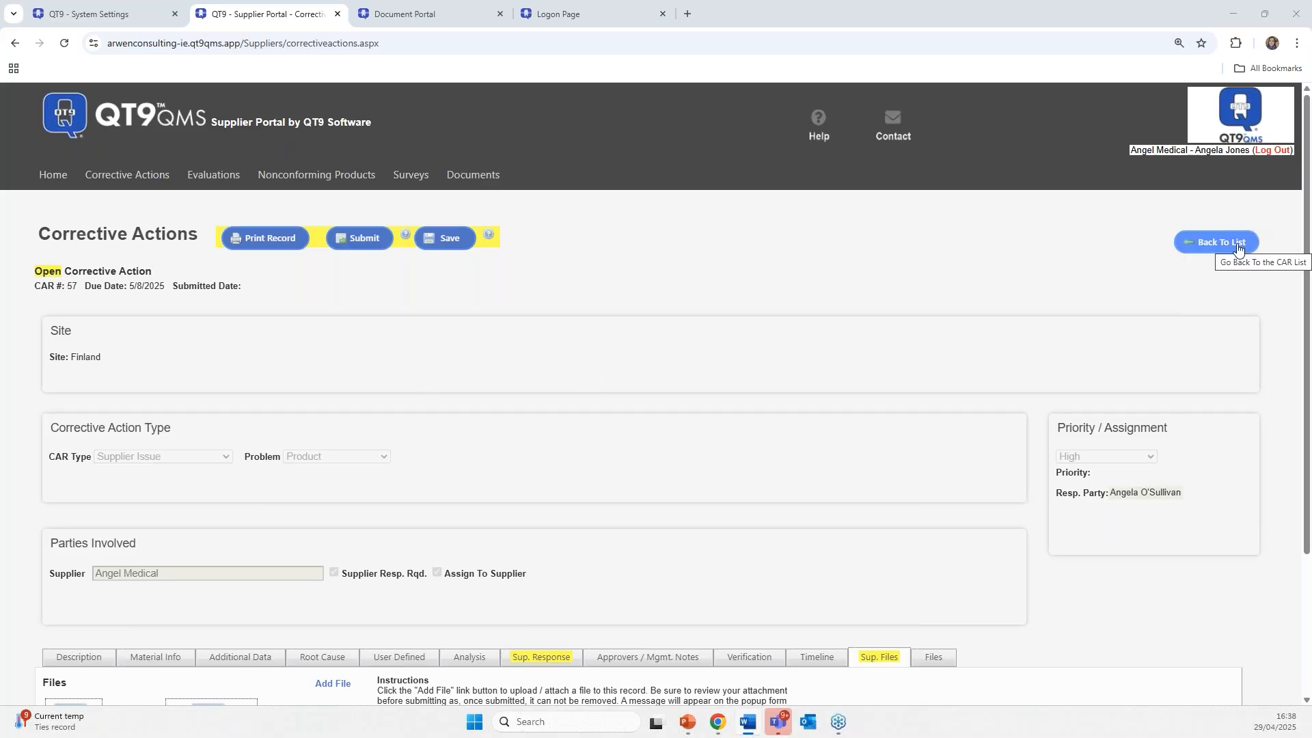
{"action": "left_click", "coordinate": [53, 176]}
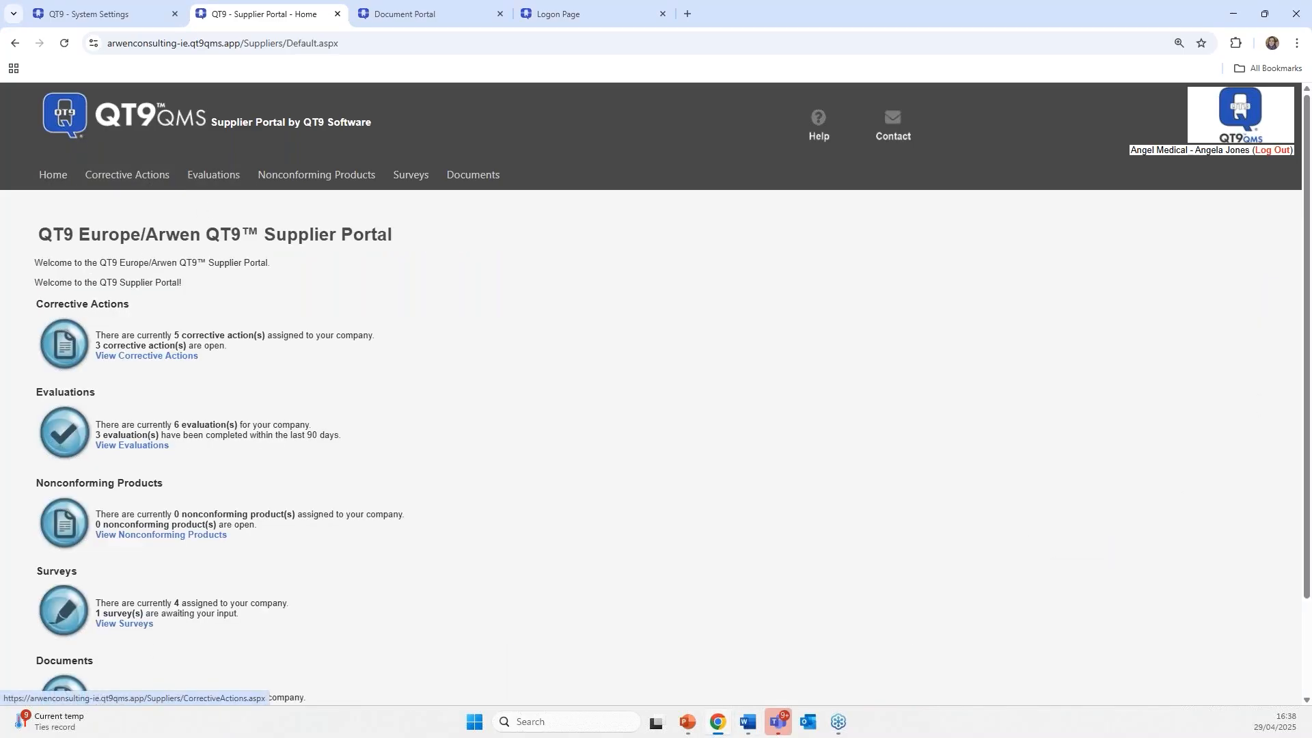
{"action": "scroll", "coordinate": [140, 353], "scroll_direction": "down", "scroll_amount": 3}
{"action": "left_click", "coordinate": [132, 330]}
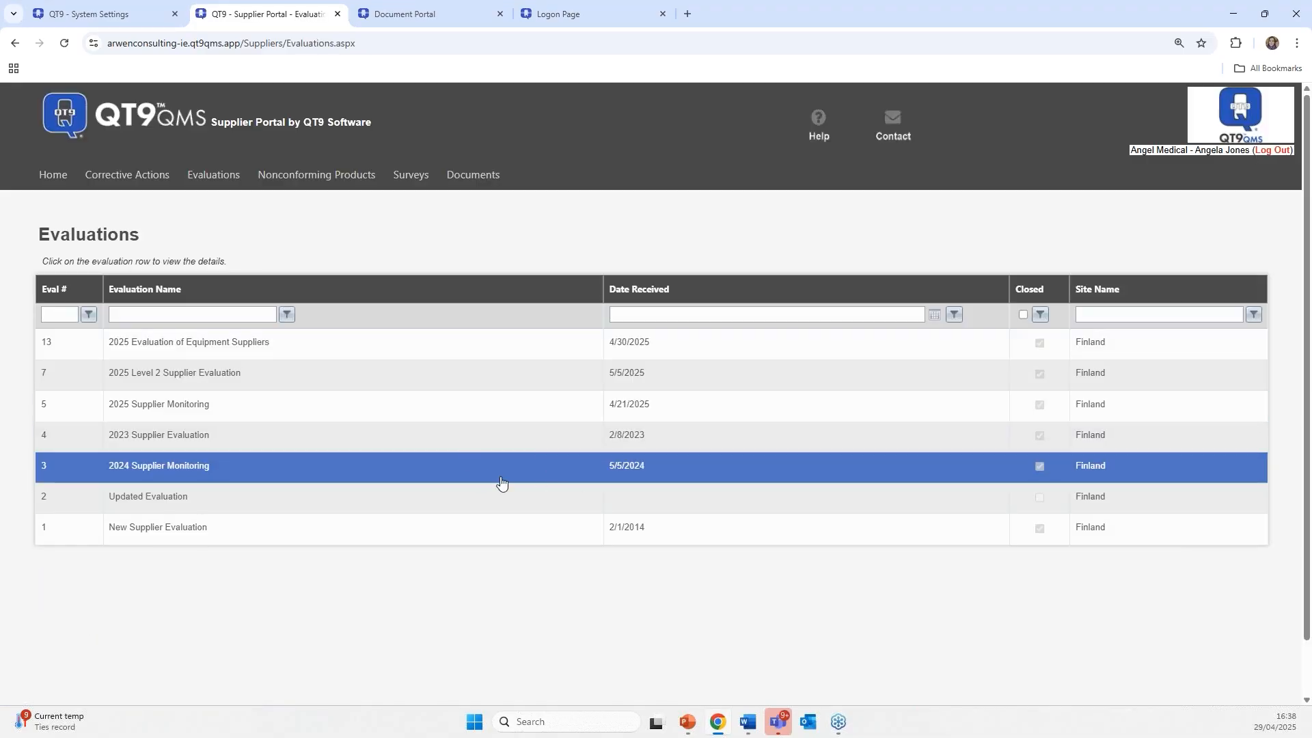
{"action": "left_click", "coordinate": [685, 347]}
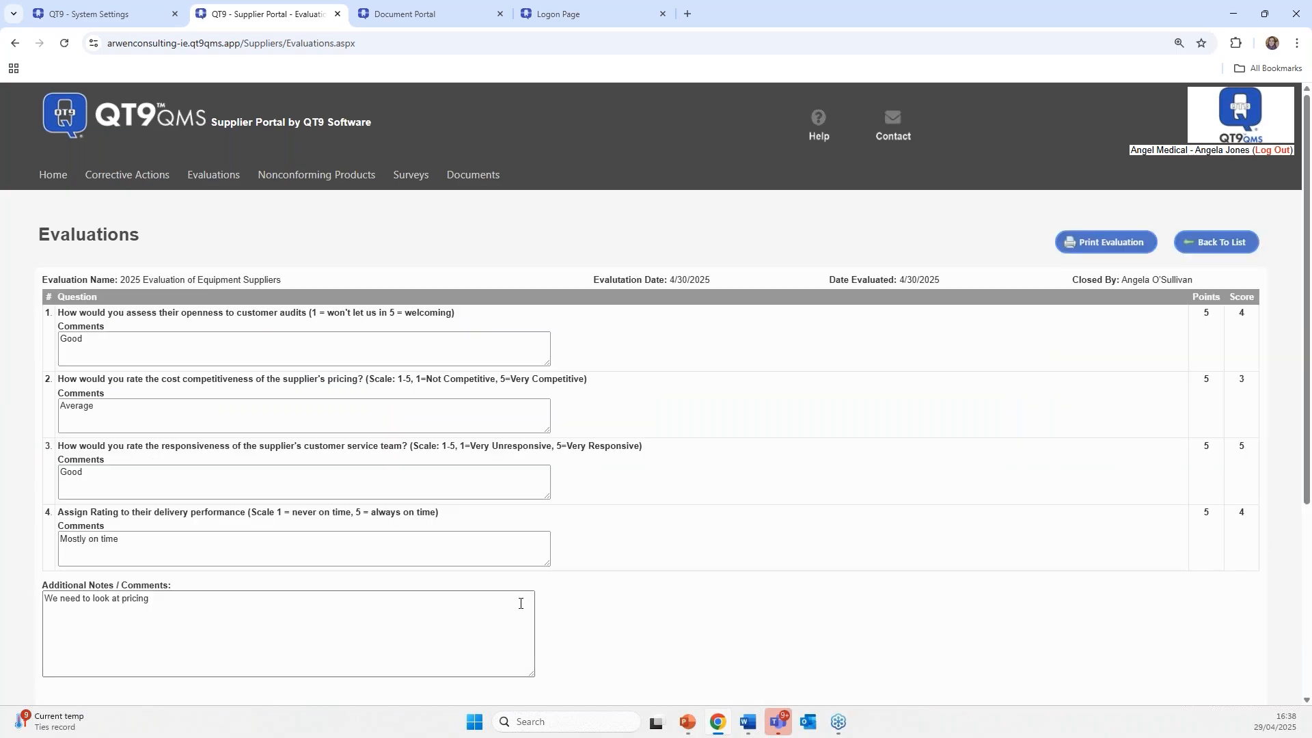
{"action": "scroll", "coordinate": [647, 575], "scroll_direction": "down", "scroll_amount": 1}
{"action": "scroll", "coordinate": [646, 575], "scroll_direction": "down", "scroll_amount": 2}
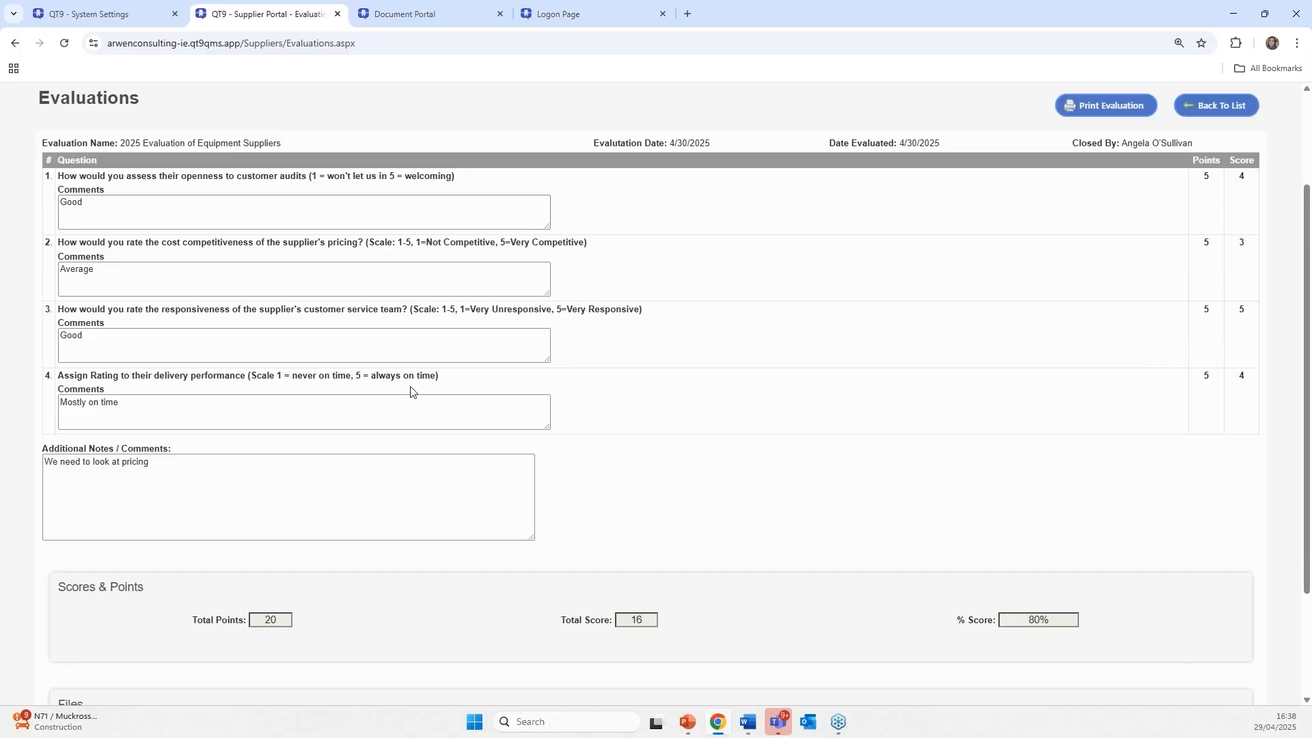
{"action": "scroll", "coordinate": [412, 393], "scroll_direction": "down", "scroll_amount": 2}
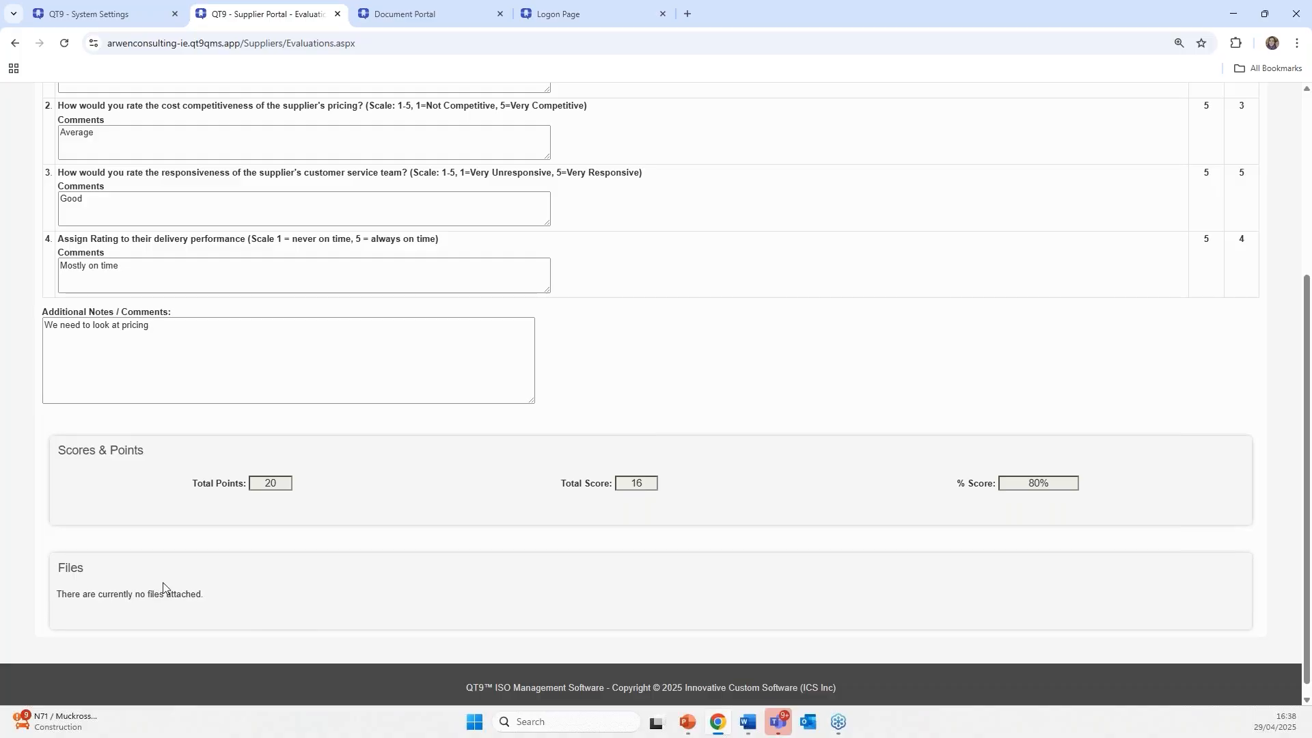
{"action": "scroll", "coordinate": [167, 587], "scroll_direction": "up", "scroll_amount": 2}
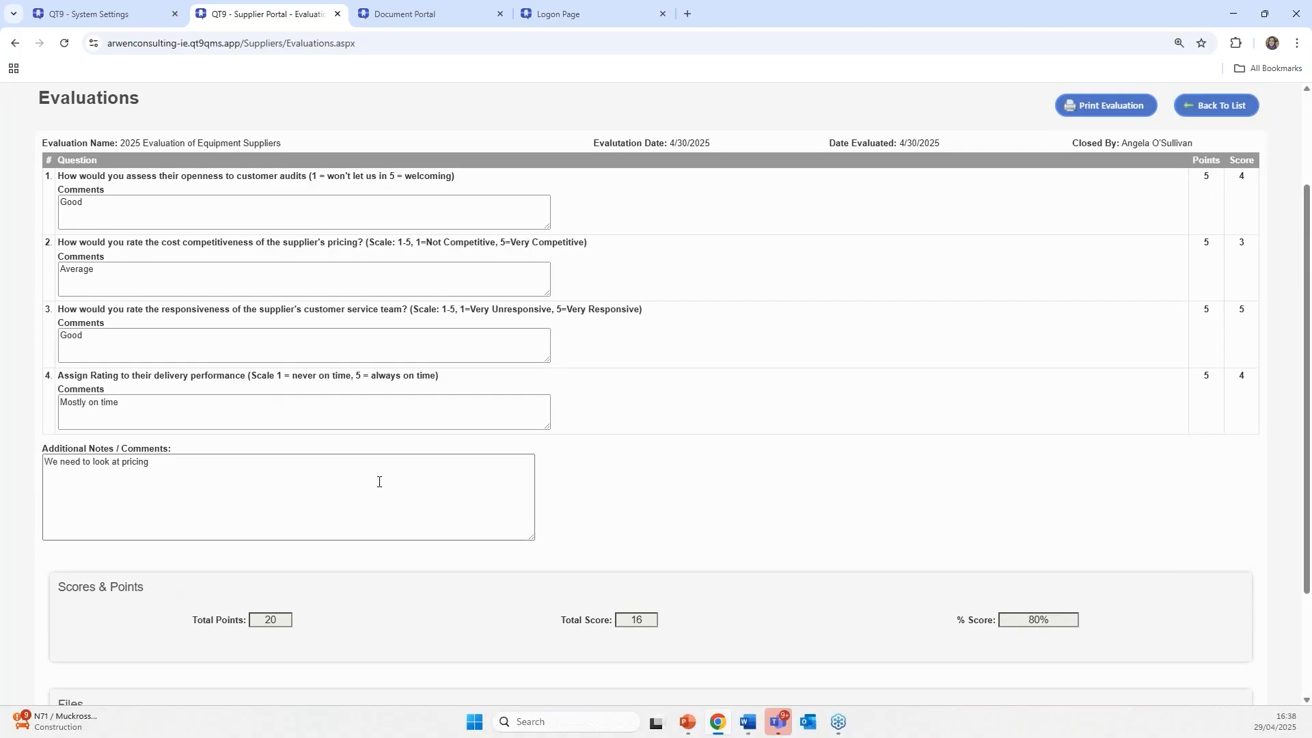
{"action": "scroll", "coordinate": [376, 492], "scroll_direction": "up", "scroll_amount": 2}
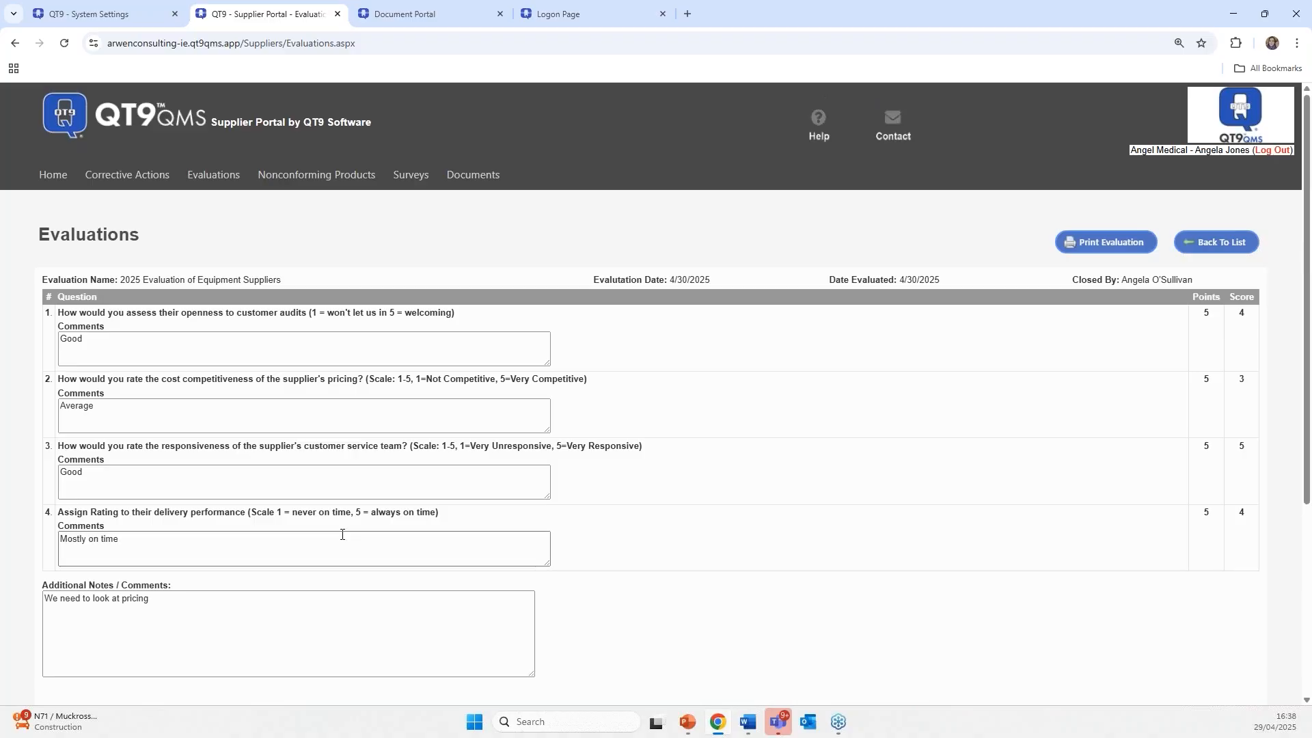
{"action": "scroll", "coordinate": [342, 535], "scroll_direction": "down", "scroll_amount": 2}
{"action": "scroll", "coordinate": [342, 535], "scroll_direction": "down", "scroll_amount": 1}
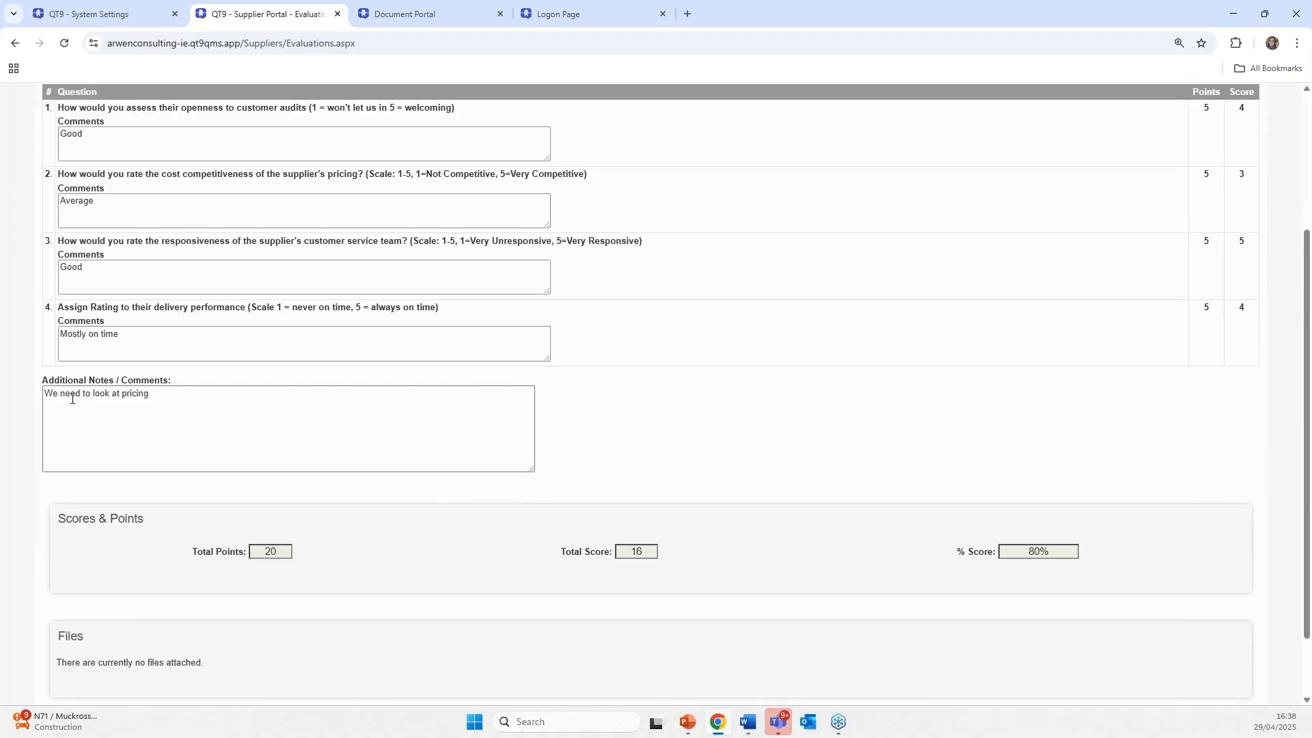
{"action": "left_click", "coordinate": [175, 401]}
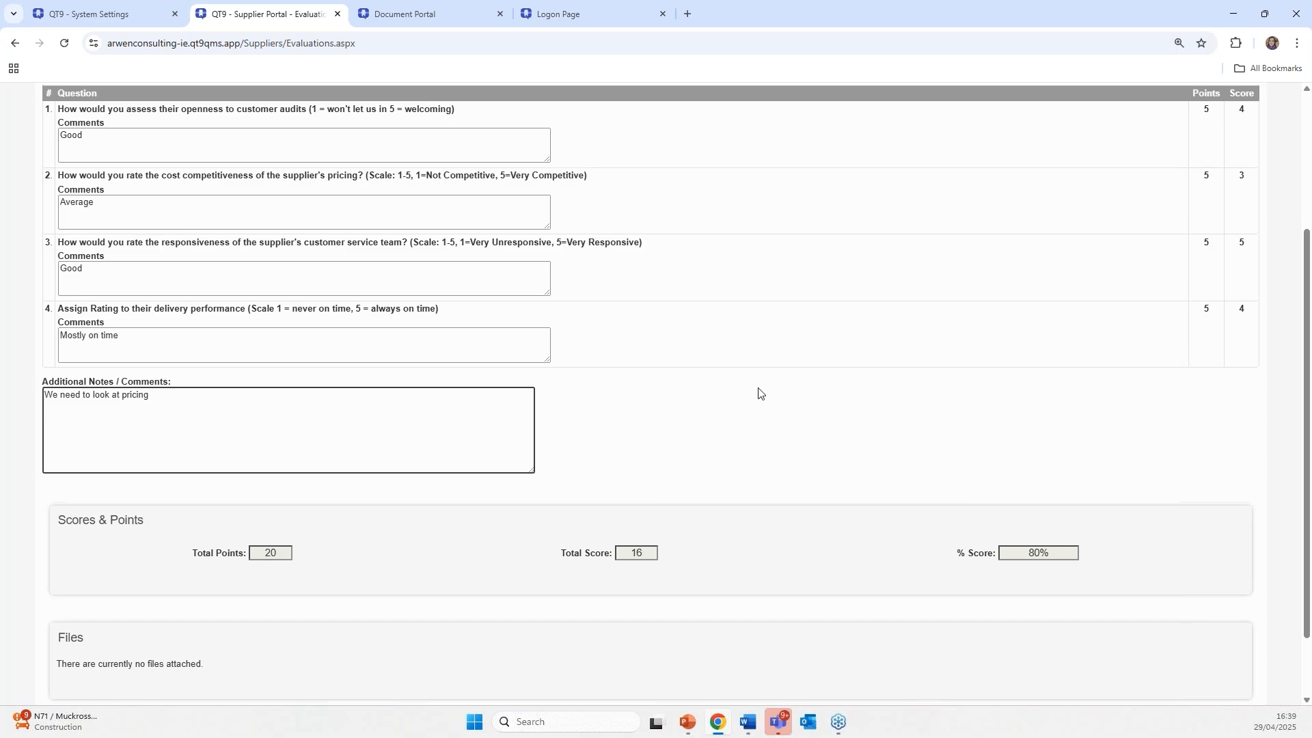
{"action": "scroll", "coordinate": [751, 389], "scroll_direction": "up", "scroll_amount": 3}
- From the portal home's survey list, open 'Survey for new Suppliers 2025 Q3' for editing
{"action": "left_click", "coordinate": [82, 121]}
{"action": "scroll", "coordinate": [127, 549], "scroll_direction": "down", "scroll_amount": 1}
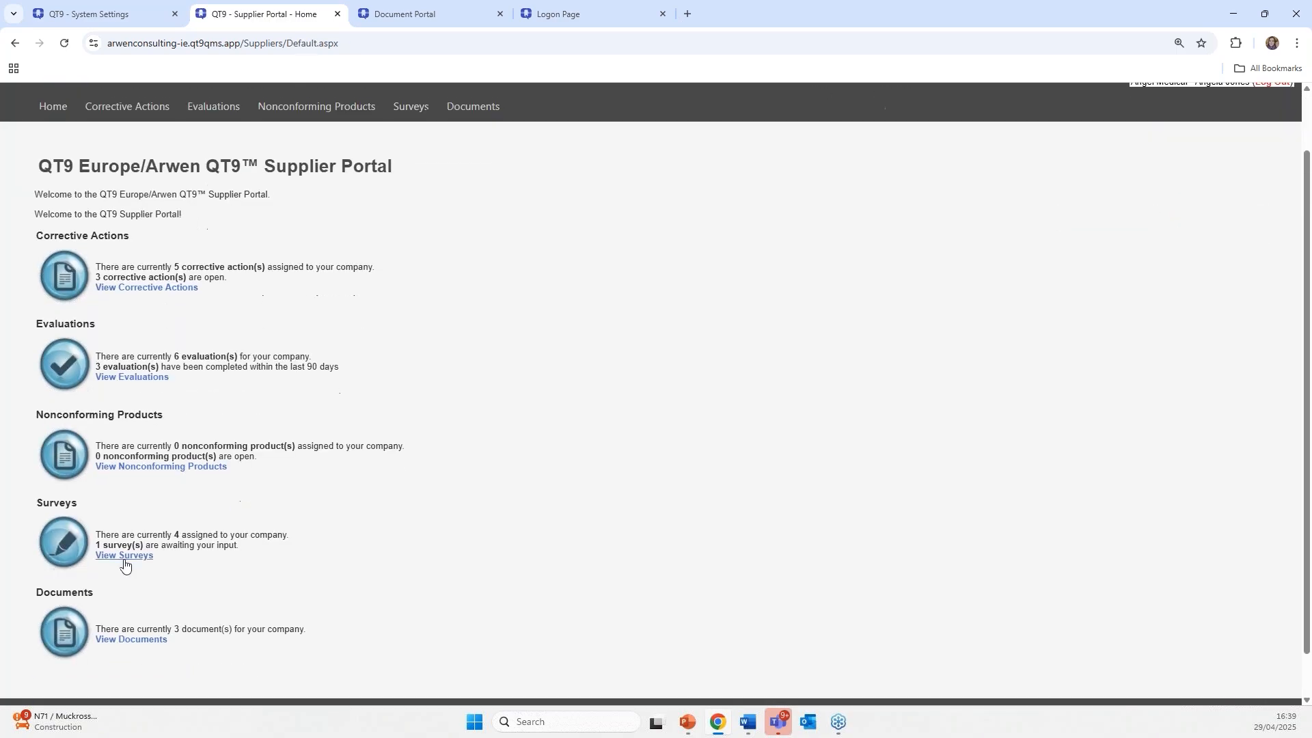
{"action": "left_click", "coordinate": [124, 555]}
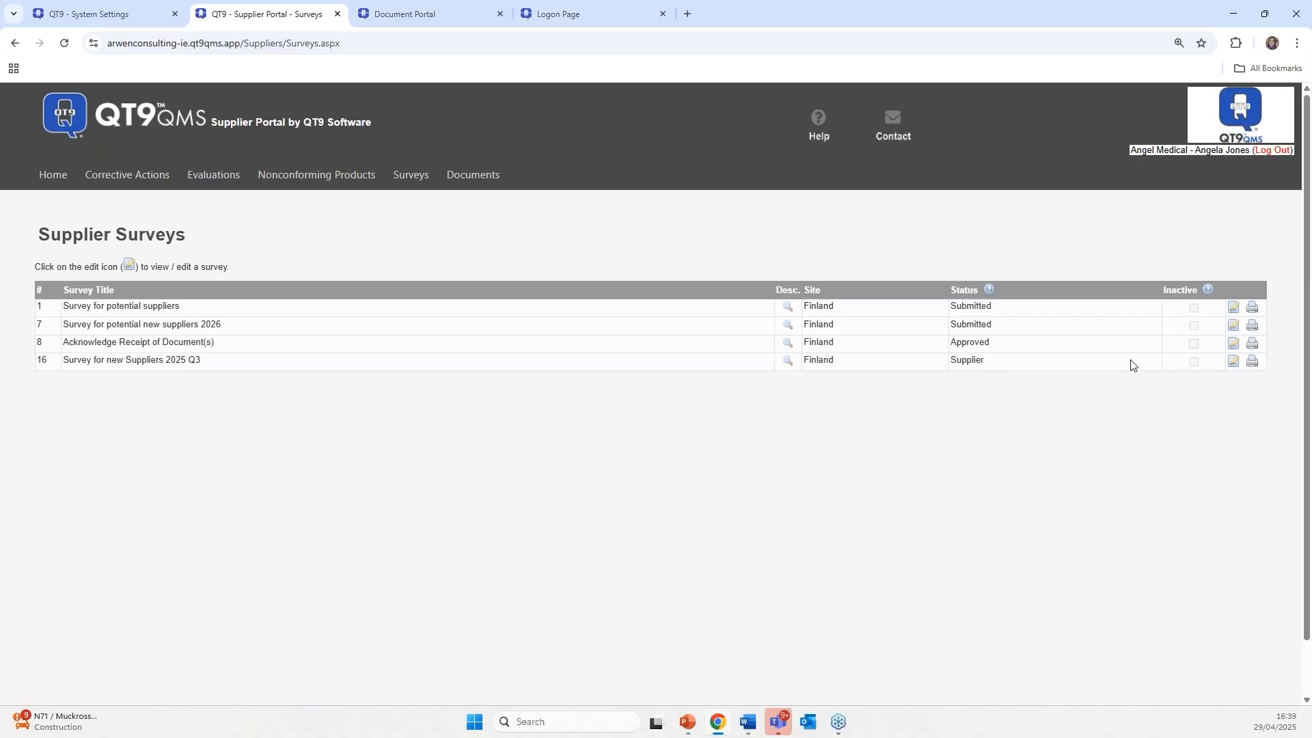
{"action": "left_click", "coordinate": [1233, 362]}
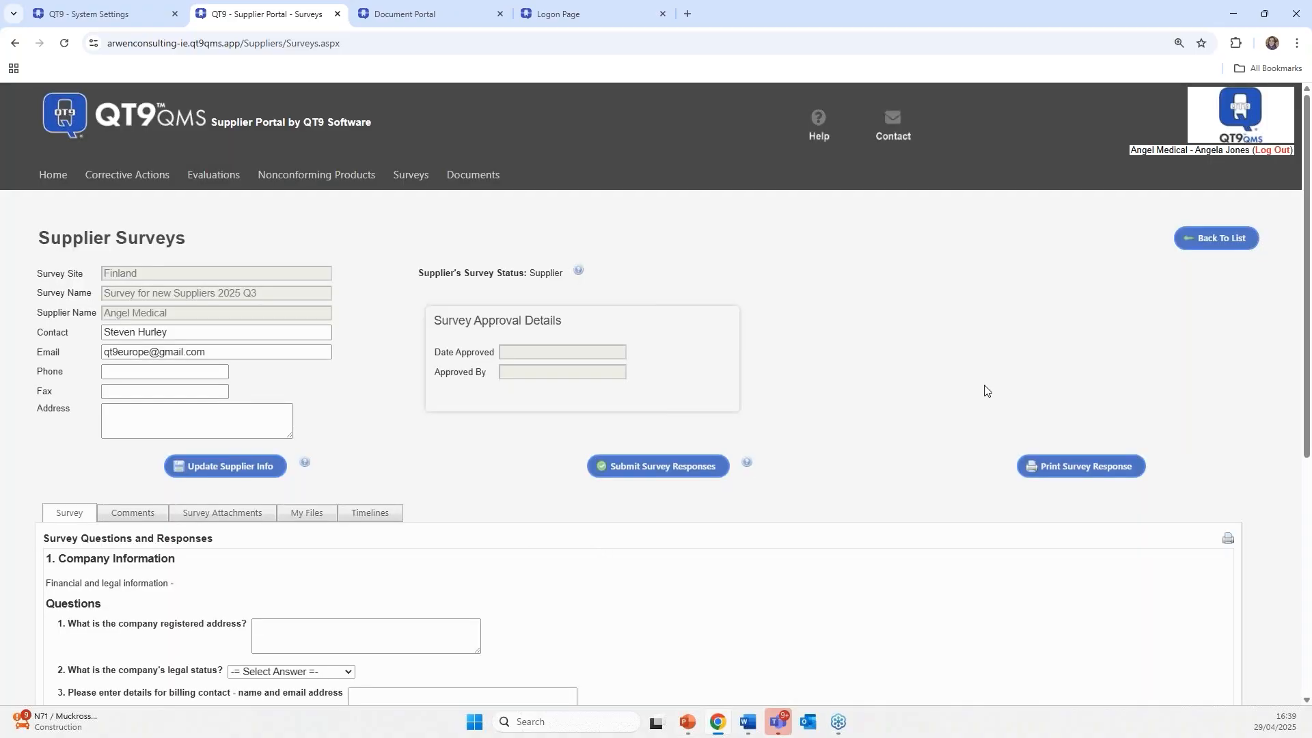
{"action": "scroll", "coordinate": [824, 512], "scroll_direction": "down", "scroll_amount": 3}
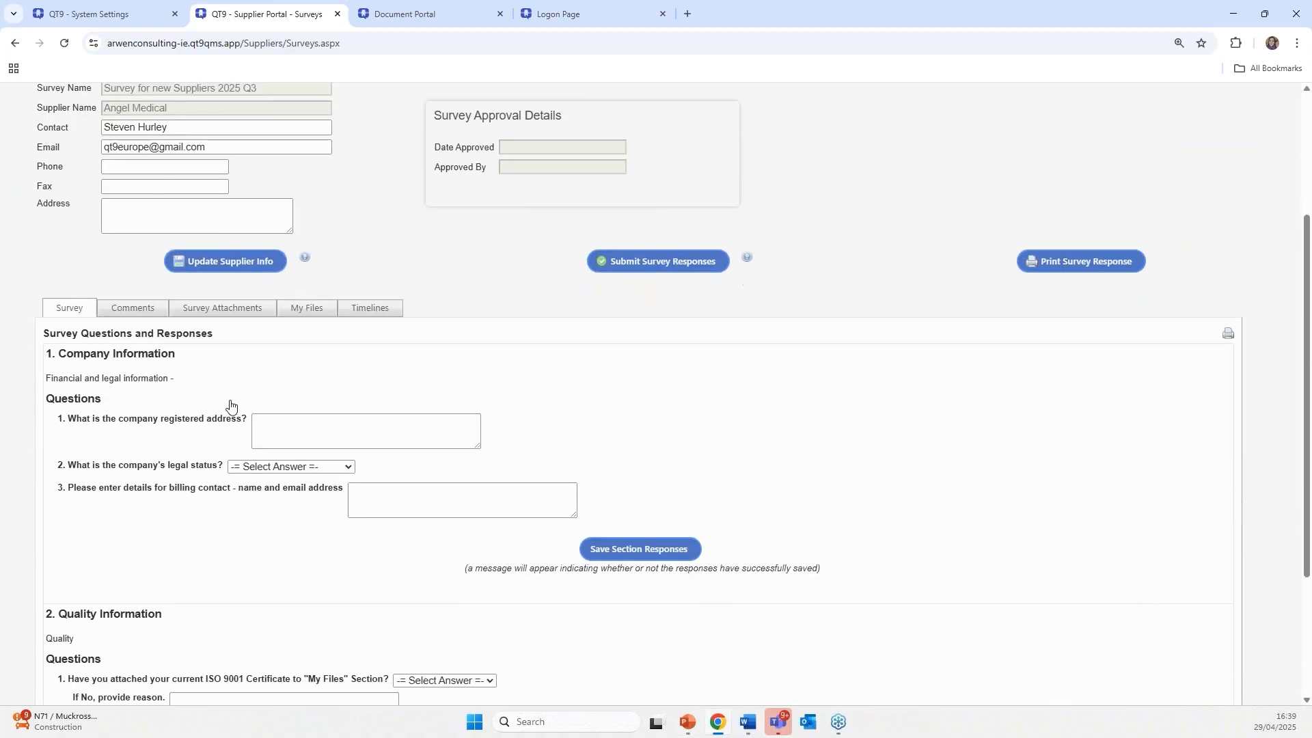
{"action": "scroll", "coordinate": [170, 374], "scroll_direction": "up", "scroll_amount": 2}
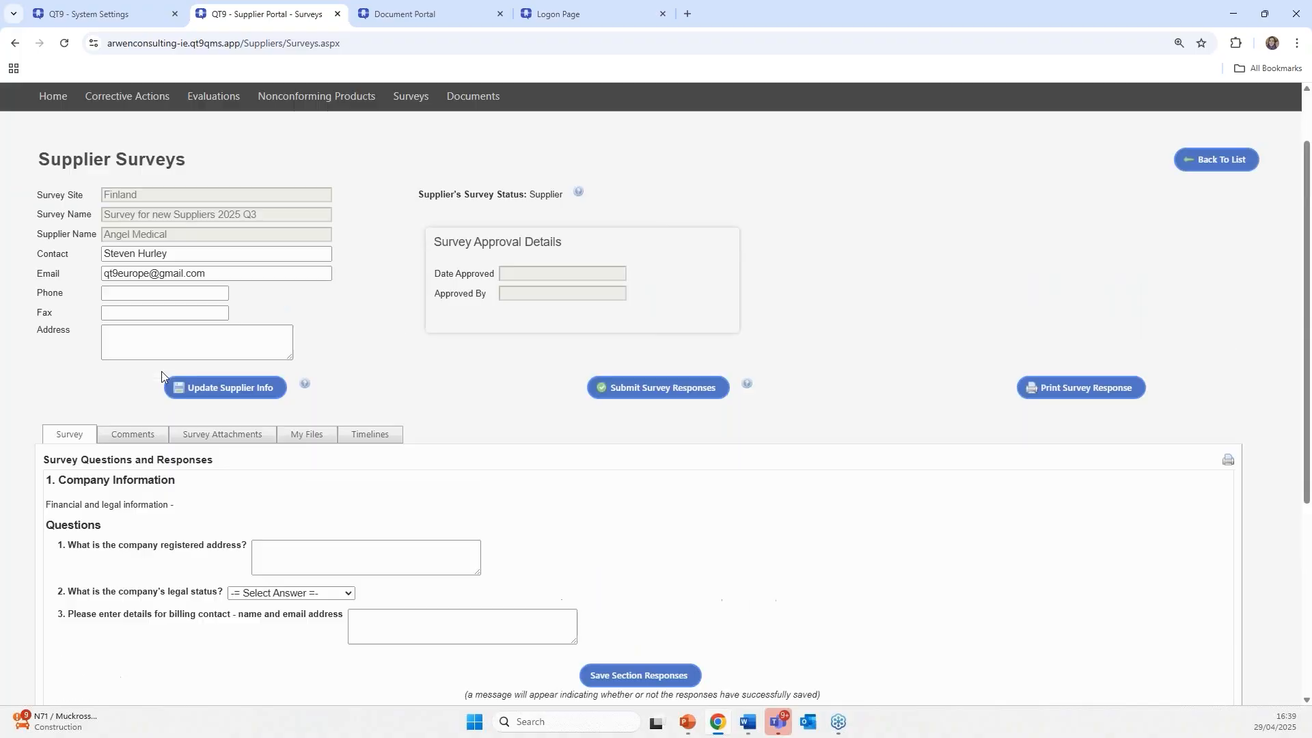
{"action": "scroll", "coordinate": [85, 353], "scroll_direction": "down", "scroll_amount": 2}
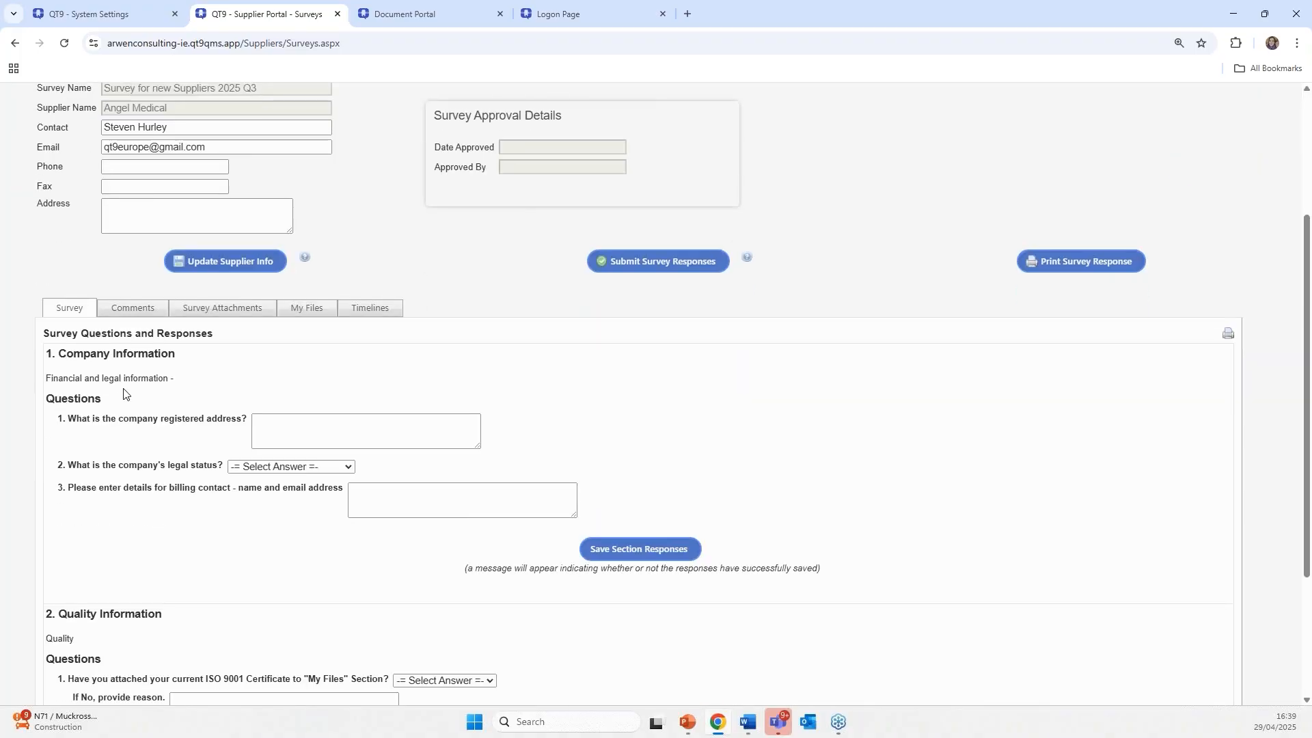
{"action": "scroll", "coordinate": [124, 394], "scroll_direction": "down", "scroll_amount": 2}
{"action": "scroll", "coordinate": [124, 391], "scroll_direction": "down", "scroll_amount": 1}
{"action": "scroll", "coordinate": [130, 383], "scroll_direction": "up", "scroll_amount": 2}
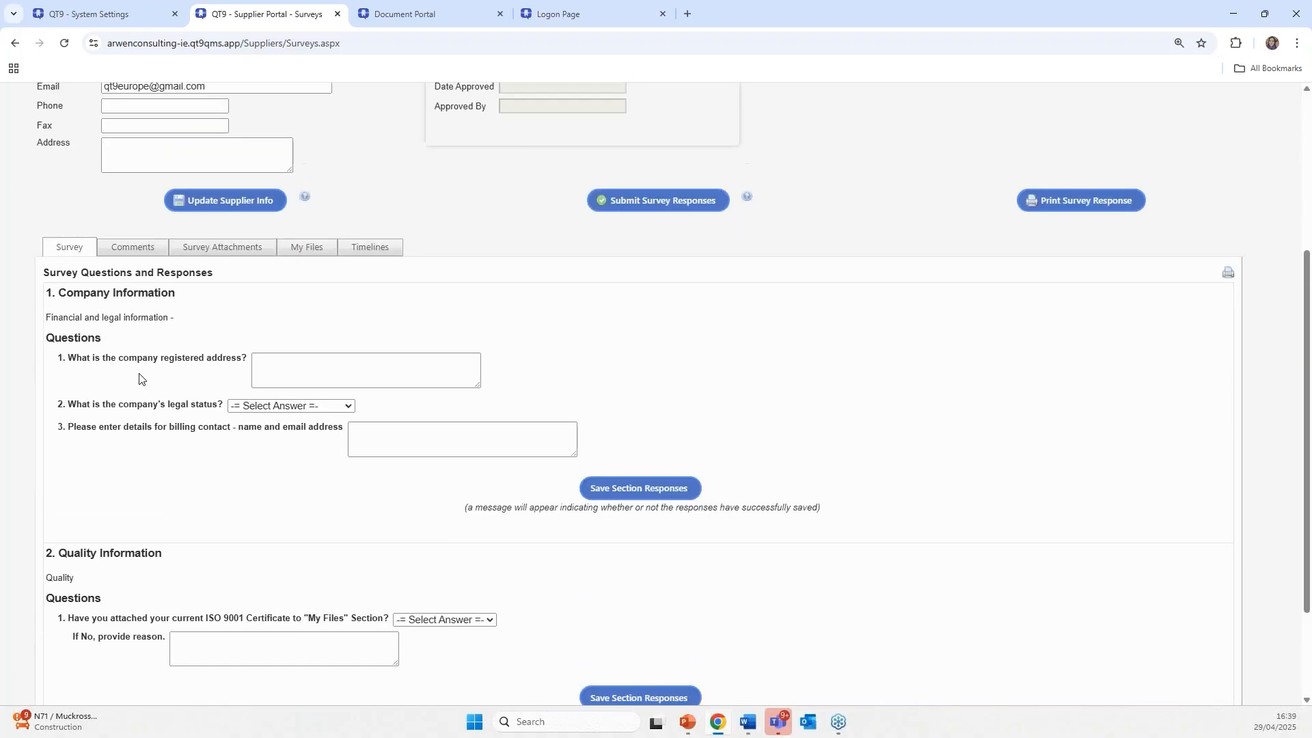
- Answer Section 1 with the Killarney address, Private Limited Company status and billing contact, then save
{"action": "left_click", "coordinate": [394, 367]}
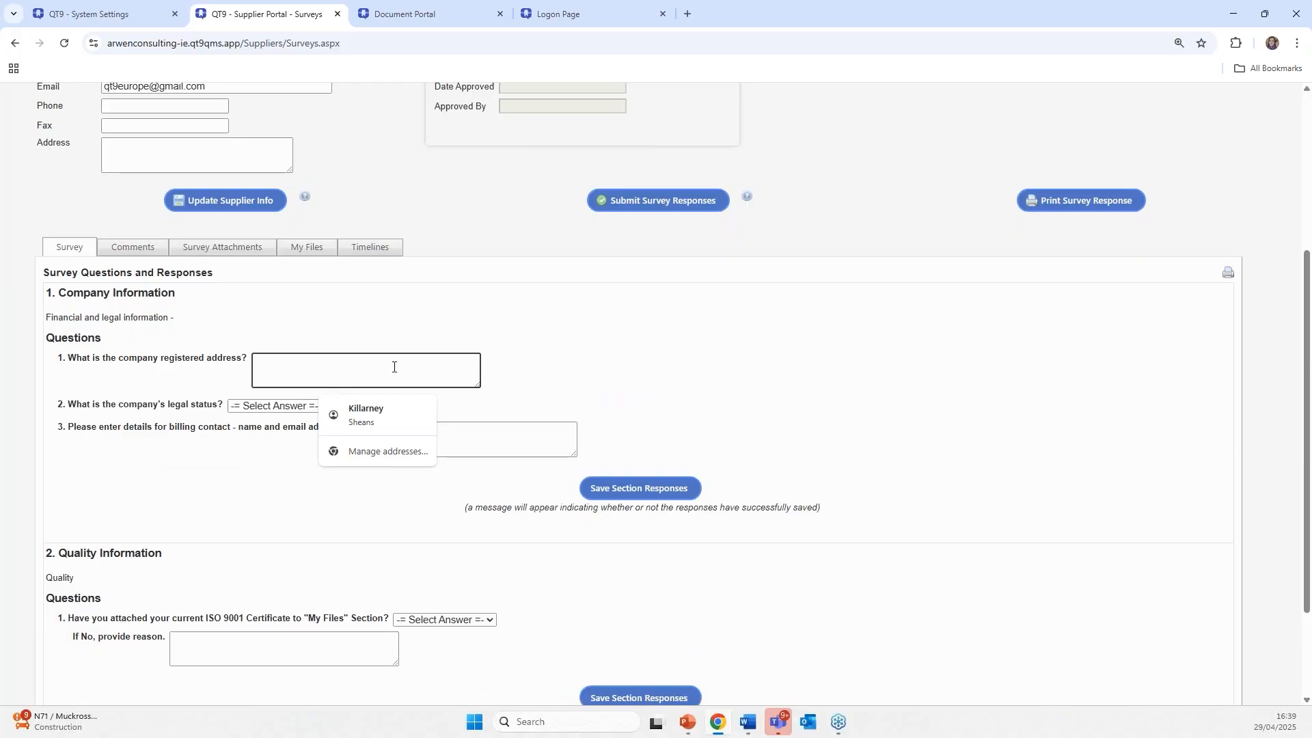
{"action": "left_click", "coordinate": [385, 415]}
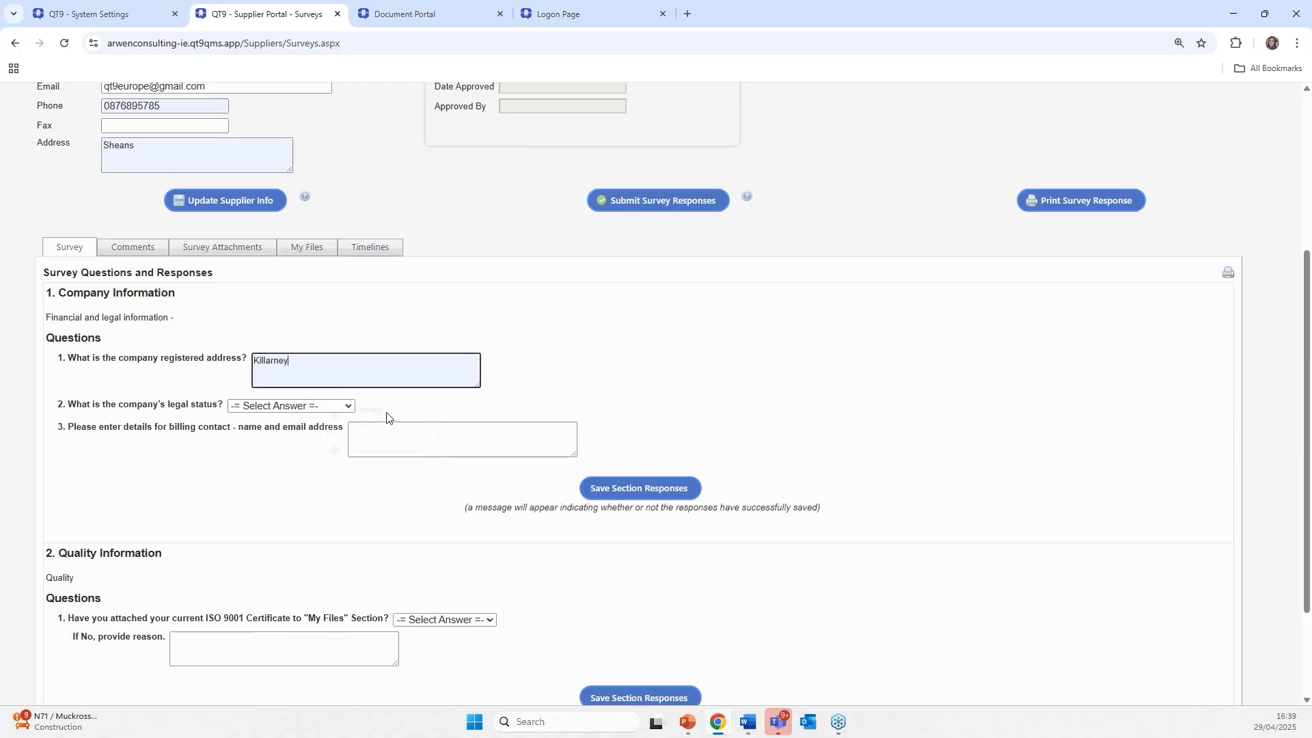
{"action": "left_click", "coordinate": [262, 408]}
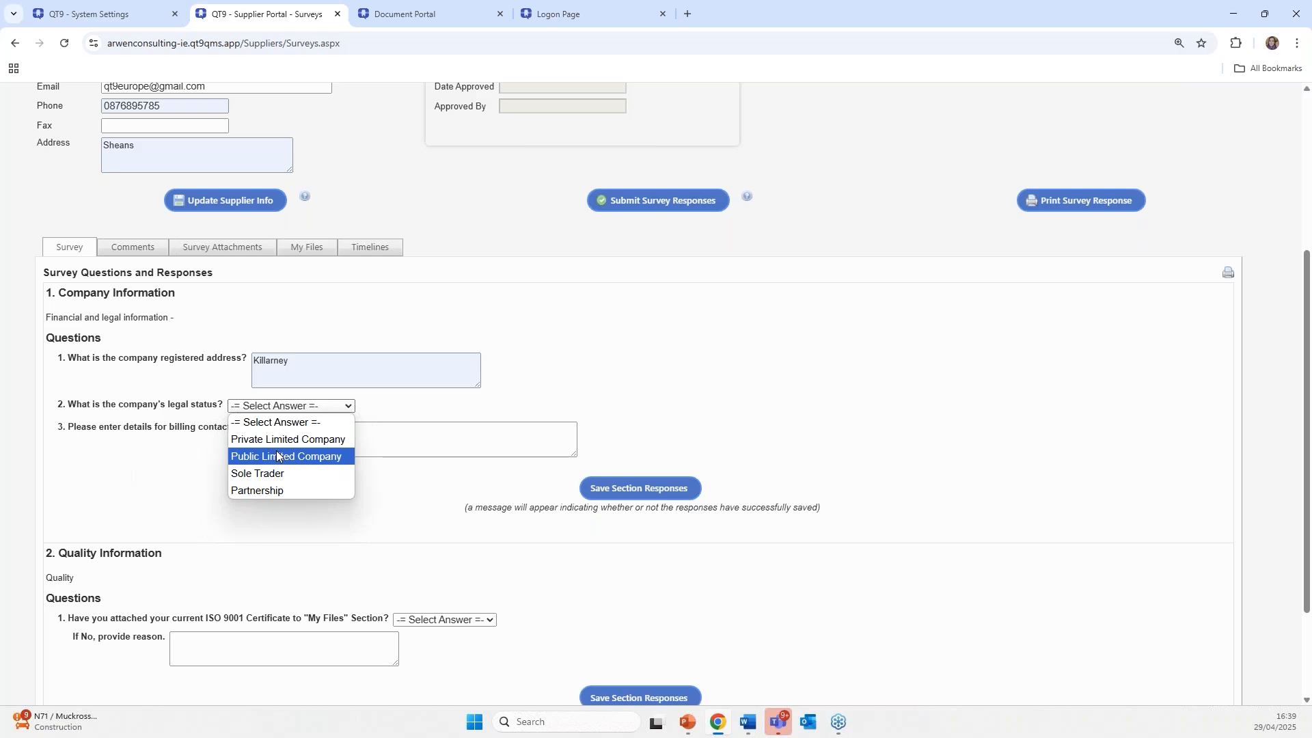
{"action": "left_click", "coordinate": [275, 441]}
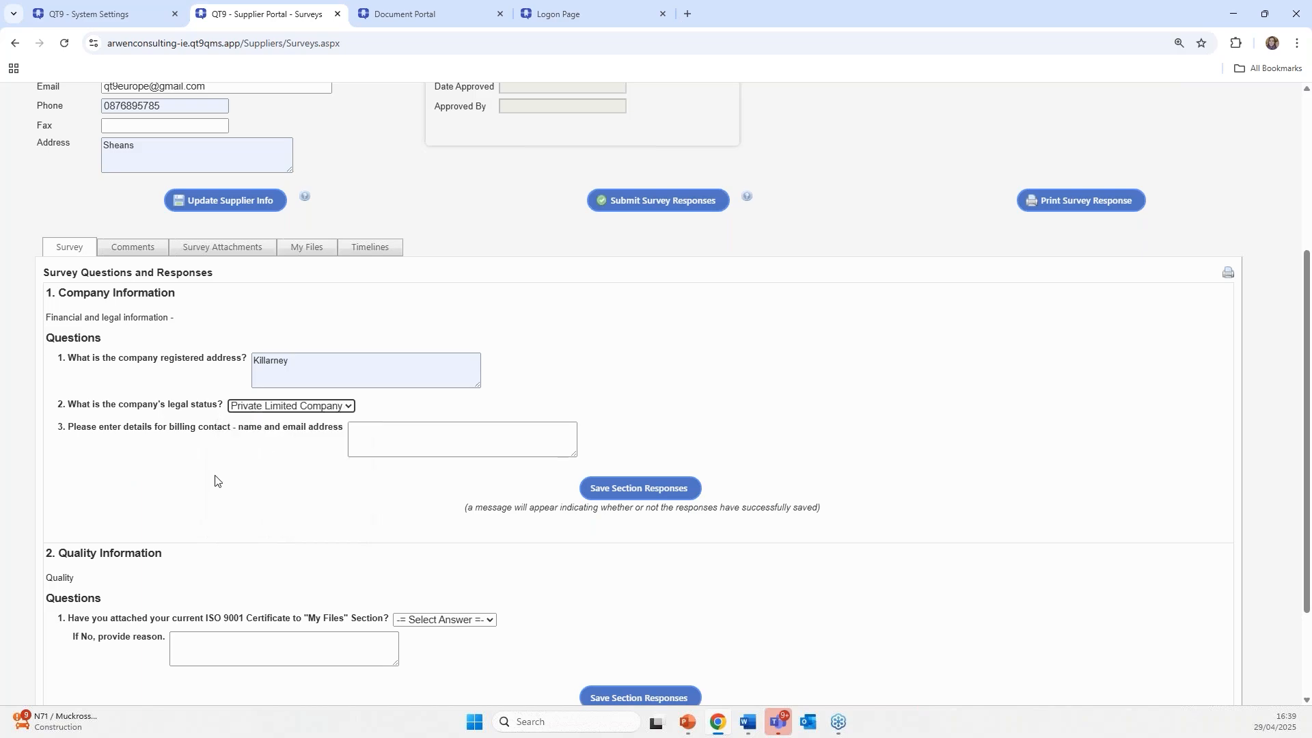
{"action": "left_click", "coordinate": [414, 444]}
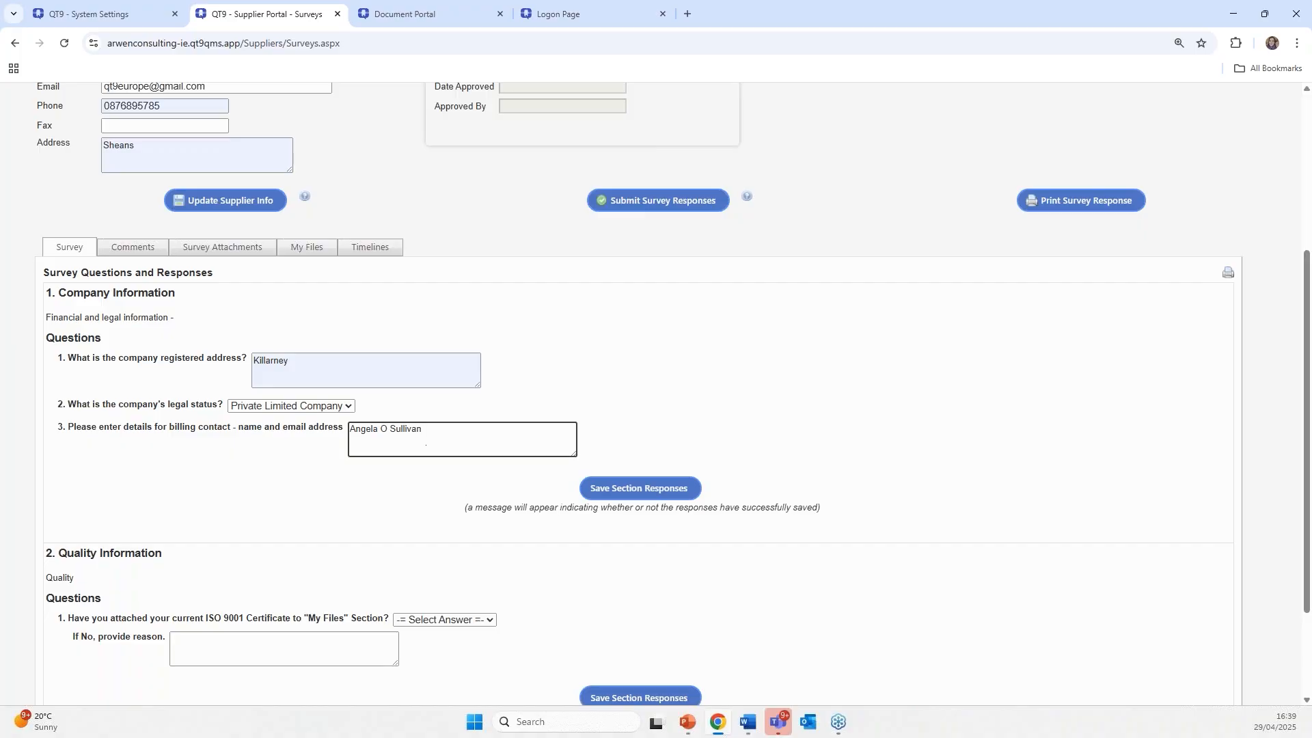
{"action": "left_click", "coordinate": [624, 490]}
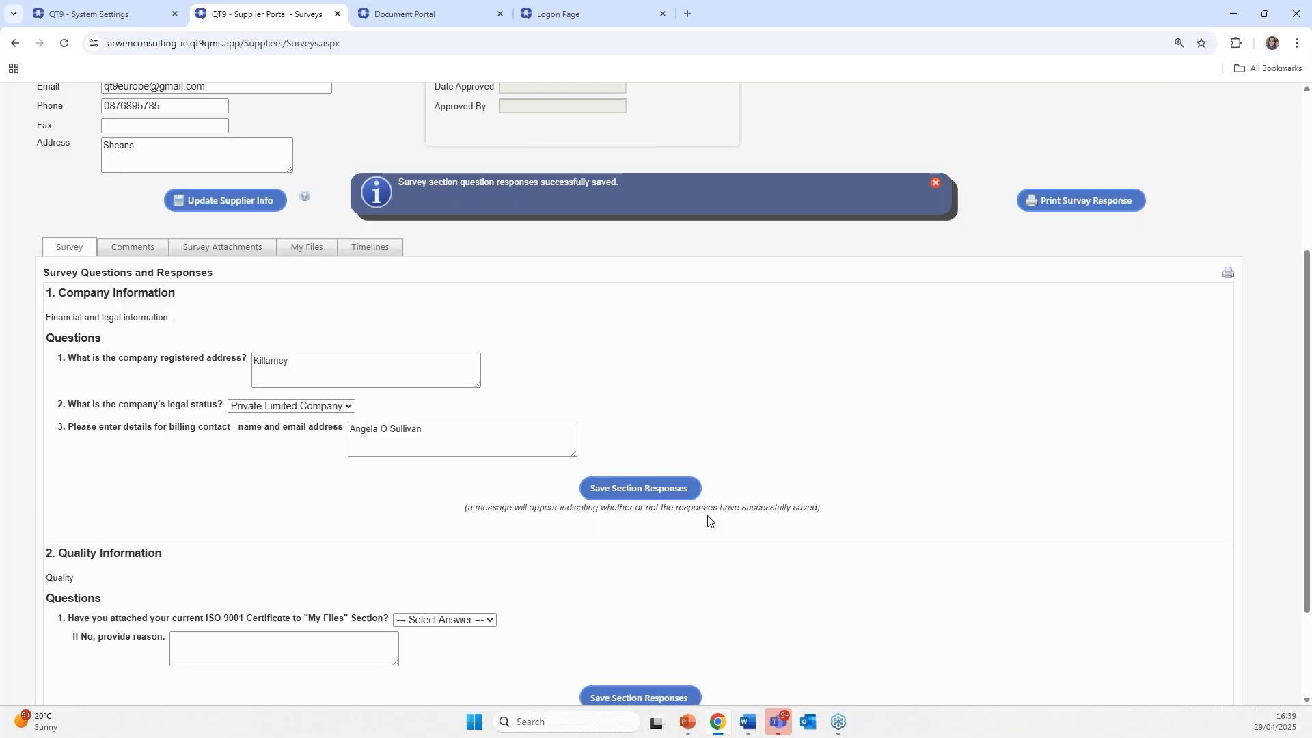
- Answer Yes to the ISO 9001 certificate question and save the quality information answers
{"action": "scroll", "coordinate": [749, 561], "scroll_direction": "down", "scroll_amount": 2}
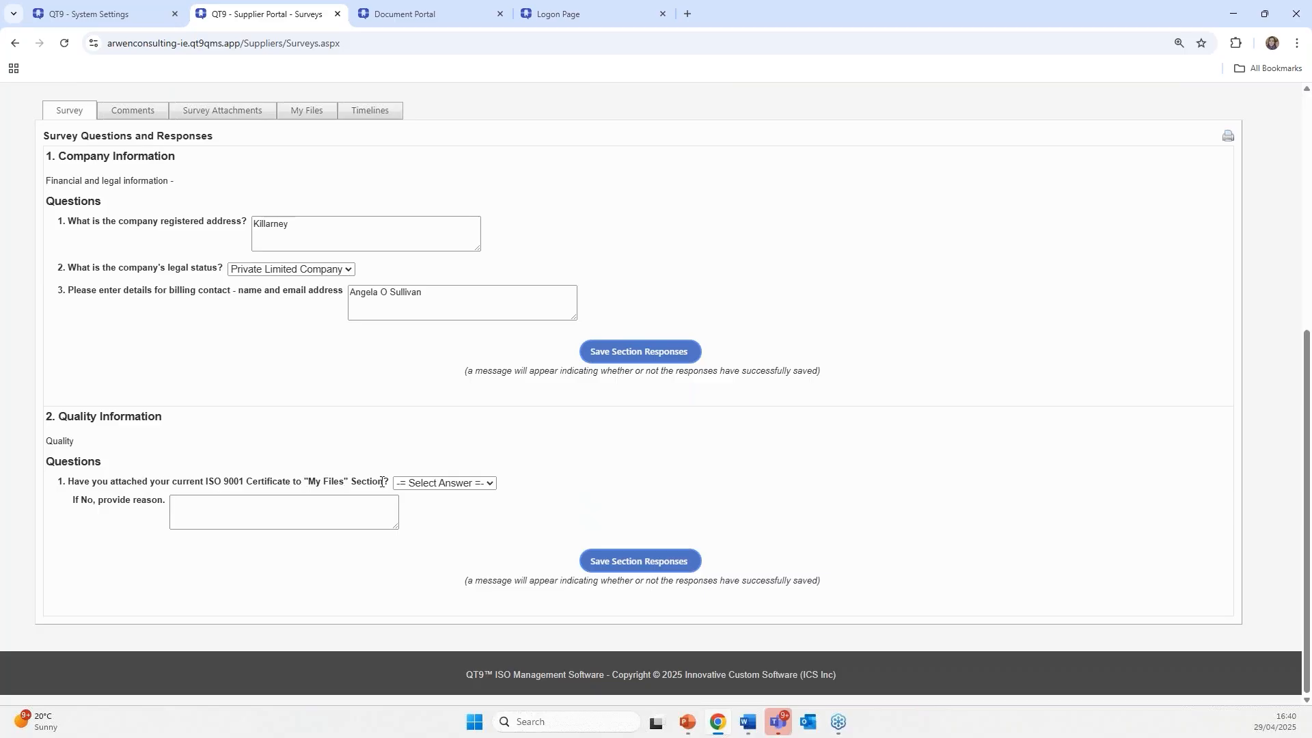
{"action": "left_click", "coordinate": [417, 483]}
{"action": "left_click", "coordinate": [421, 509]}
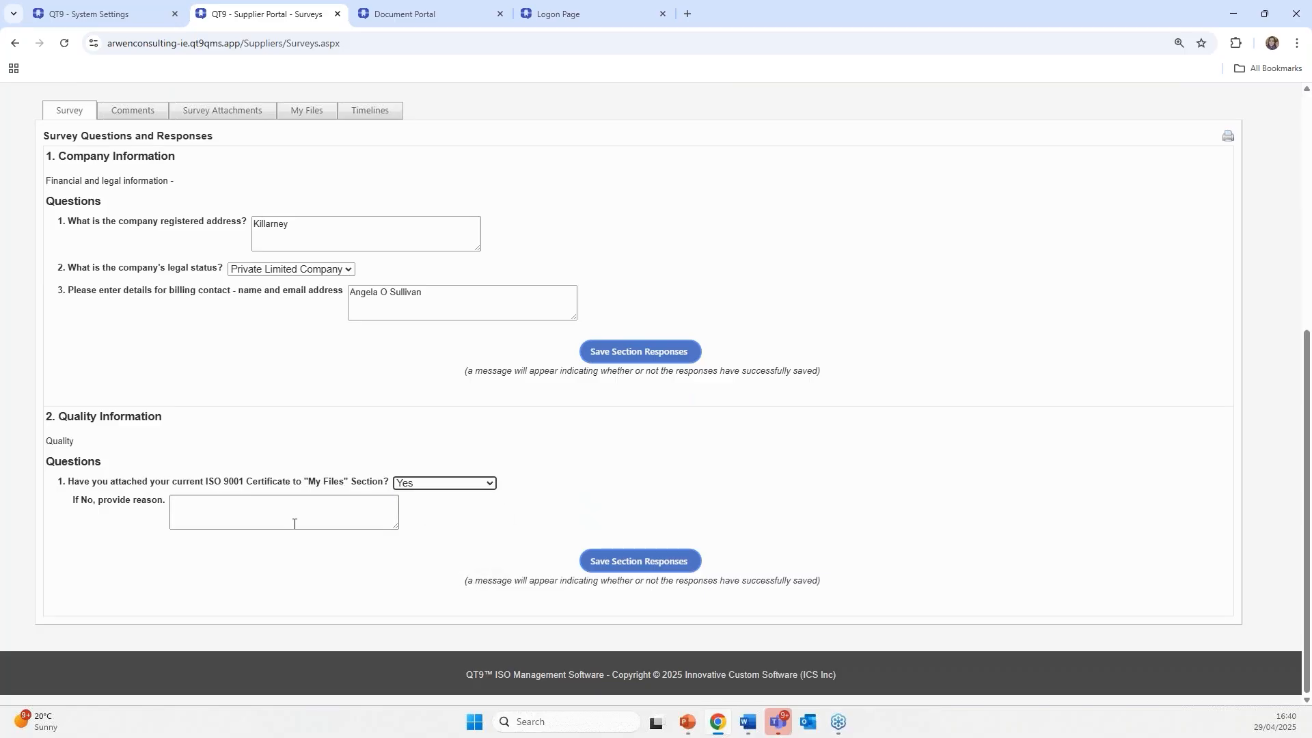
{"action": "left_click", "coordinate": [638, 561]}
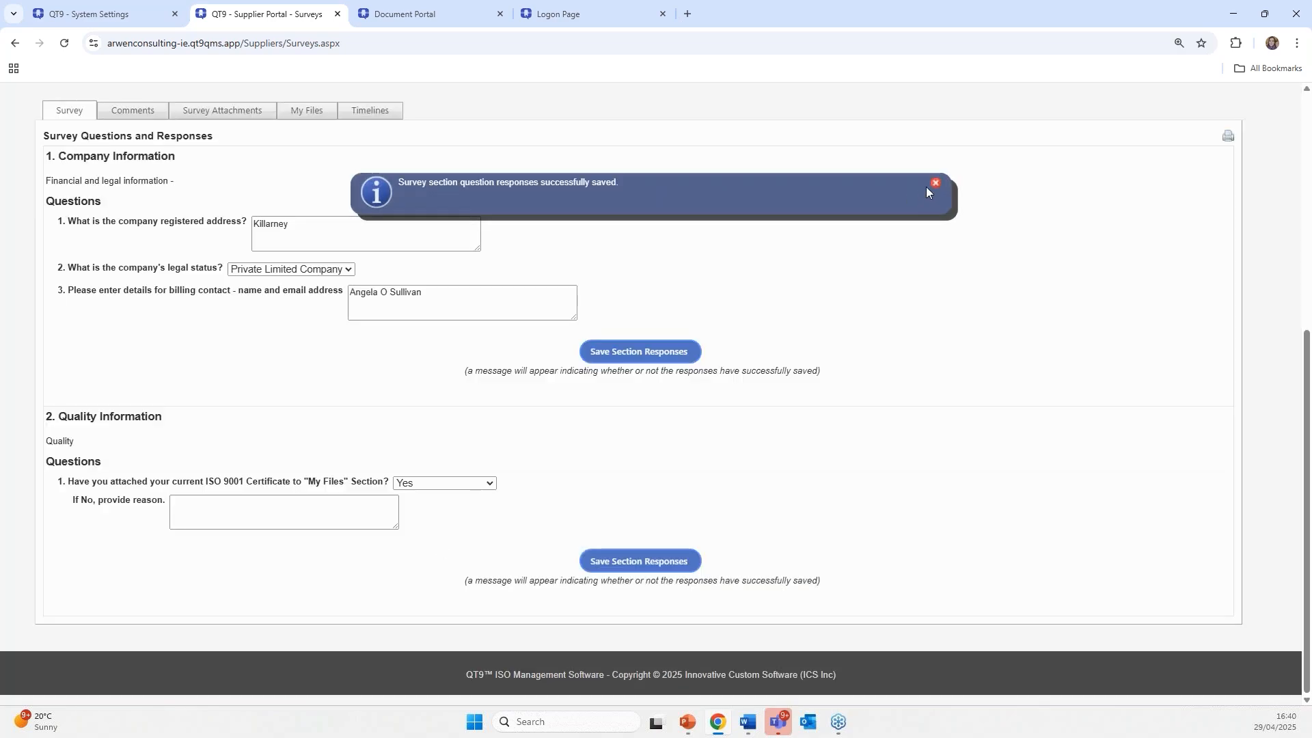
{"action": "left_click", "coordinate": [934, 183]}
{"action": "scroll", "coordinate": [375, 284], "scroll_direction": "up", "scroll_amount": 3}
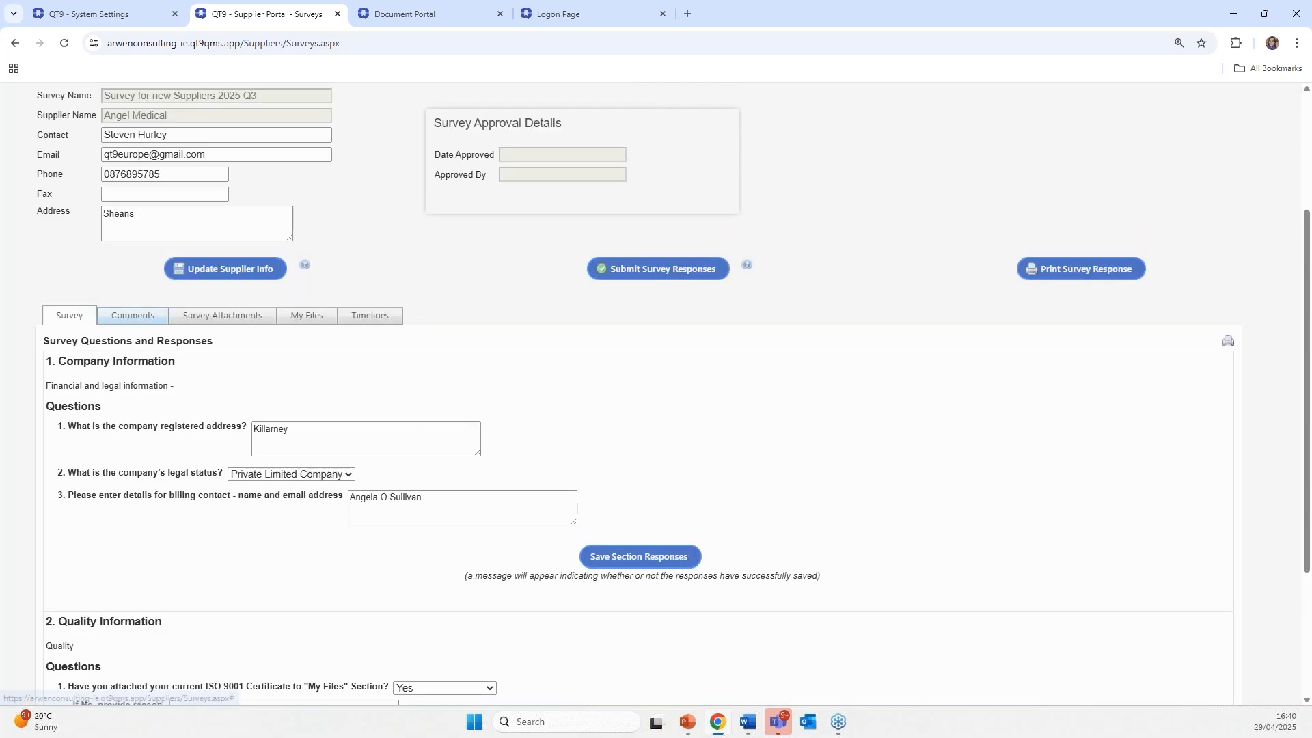
- Check the Comments, Survey Attachments and My Files tabs, cancelling the Add File form
{"action": "left_click", "coordinate": [133, 315]}
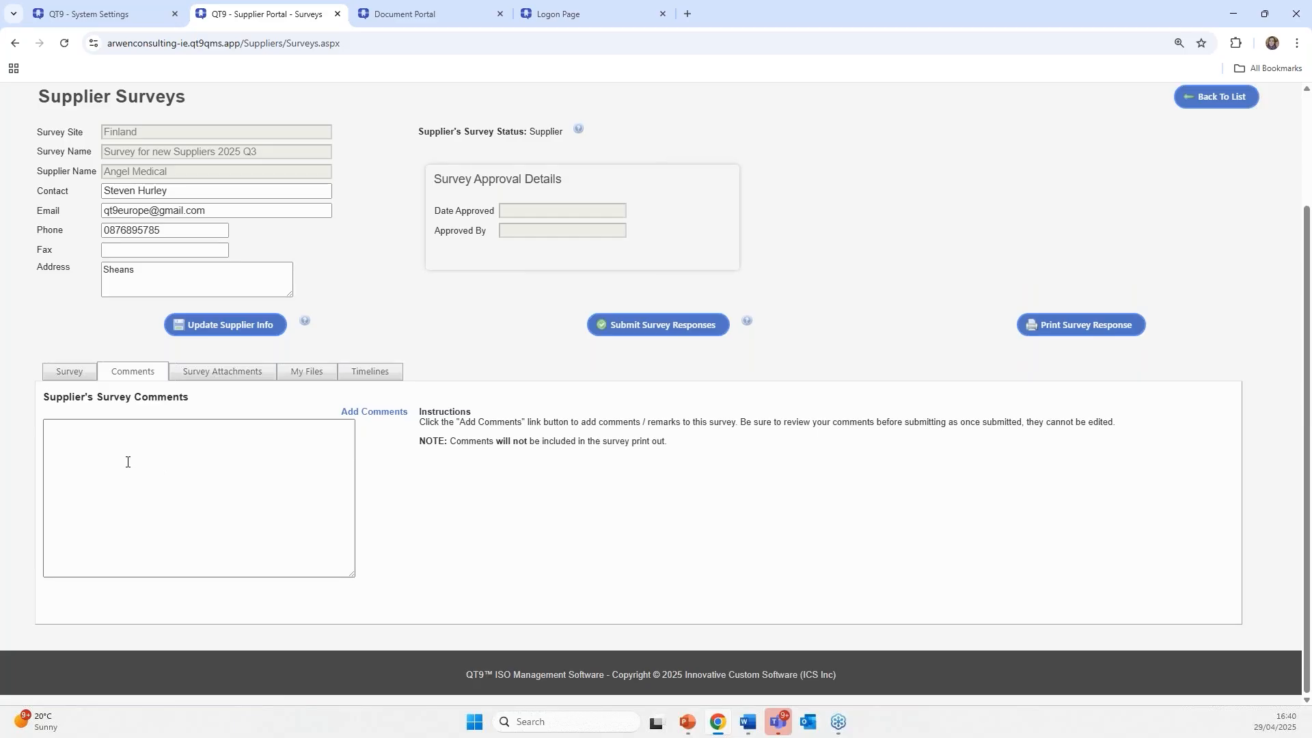
{"action": "left_click", "coordinate": [222, 373]}
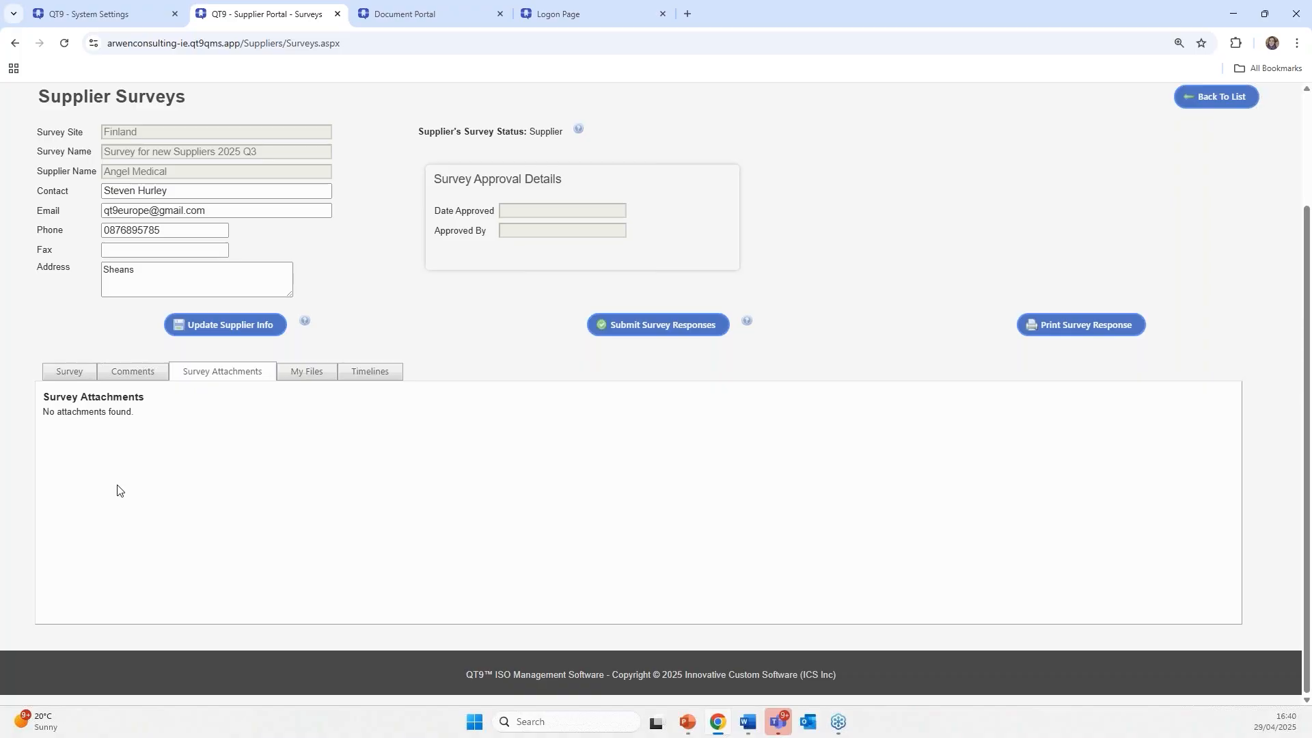
{"action": "left_click", "coordinate": [302, 374]}
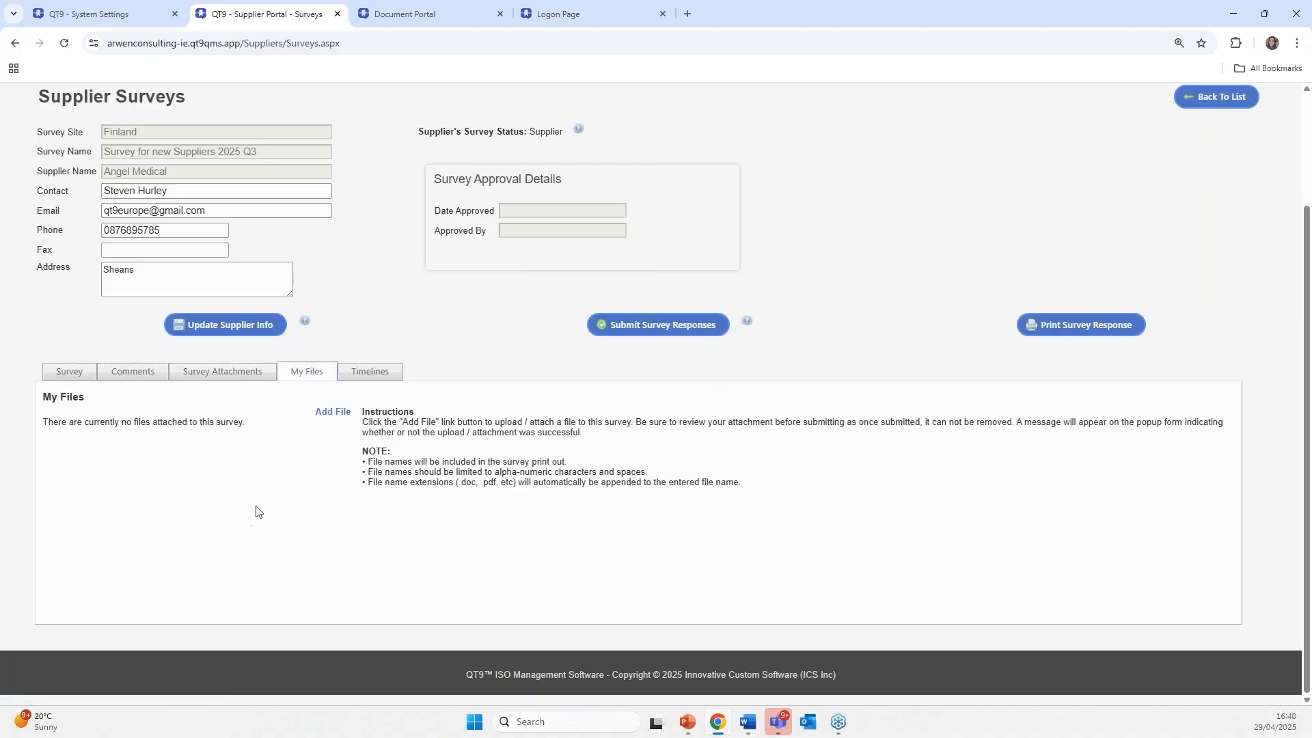
{"action": "left_click", "coordinate": [326, 413]}
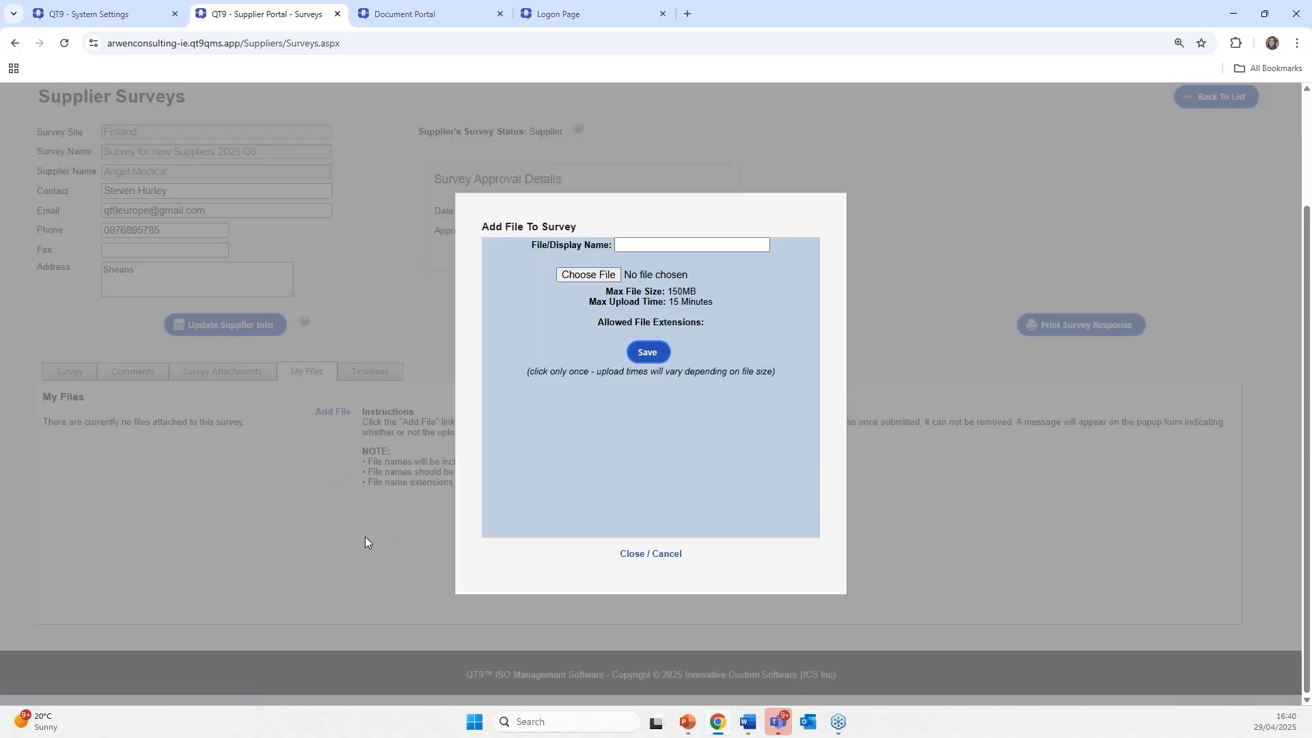
{"action": "left_click", "coordinate": [629, 243]}
{"action": "left_click", "coordinate": [649, 552]}
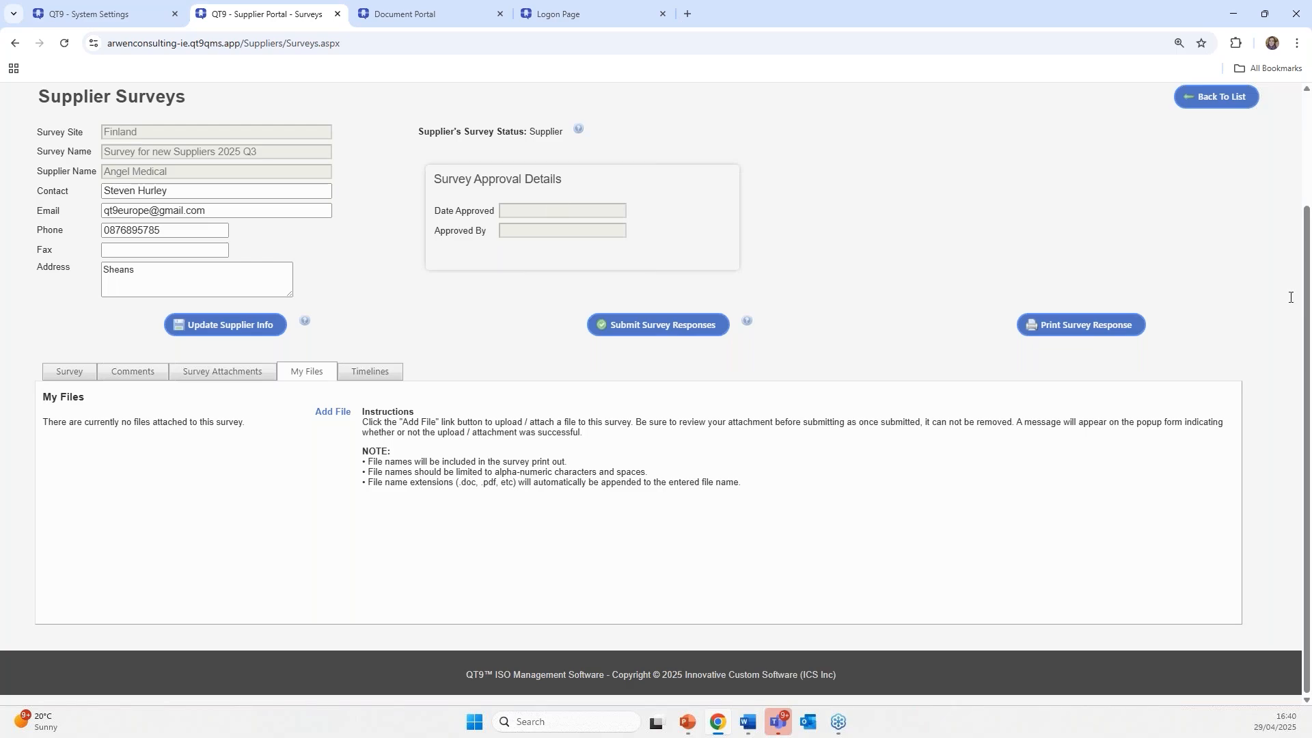
- Submit the survey responses and return to the supplier portal home page
{"action": "left_click", "coordinate": [655, 327]}
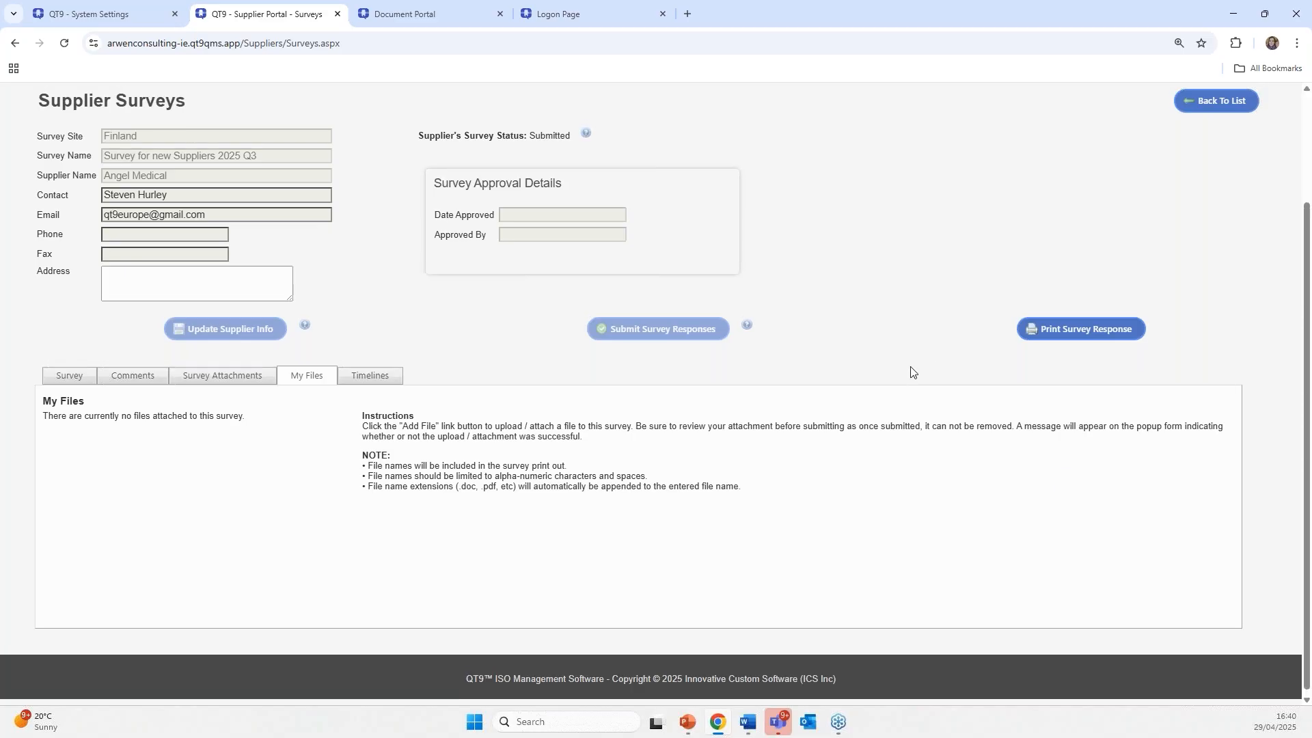
{"action": "scroll", "coordinate": [908, 372], "scroll_direction": "up", "scroll_amount": 3}
{"action": "left_click", "coordinate": [65, 176]}
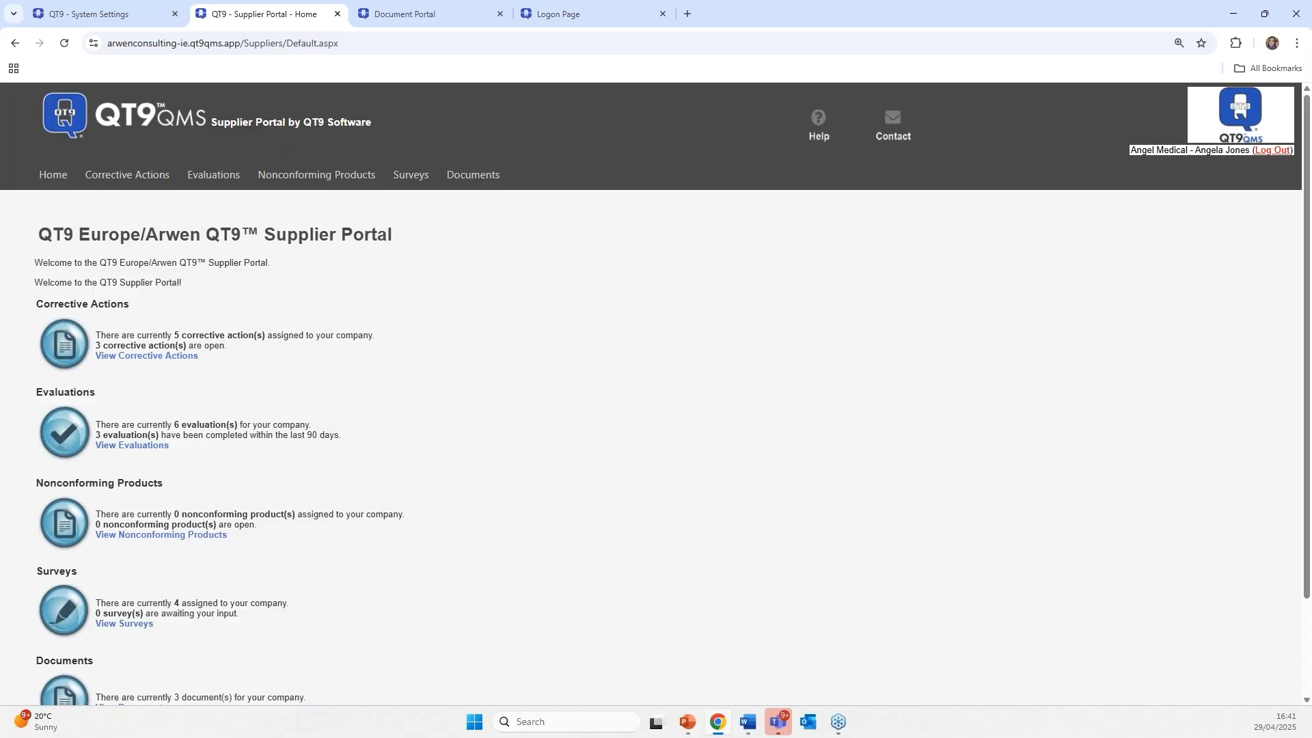
- Log out of the supplier portal and trim the URL to reach the main system login page
{"action": "left_click", "coordinate": [1272, 150]}
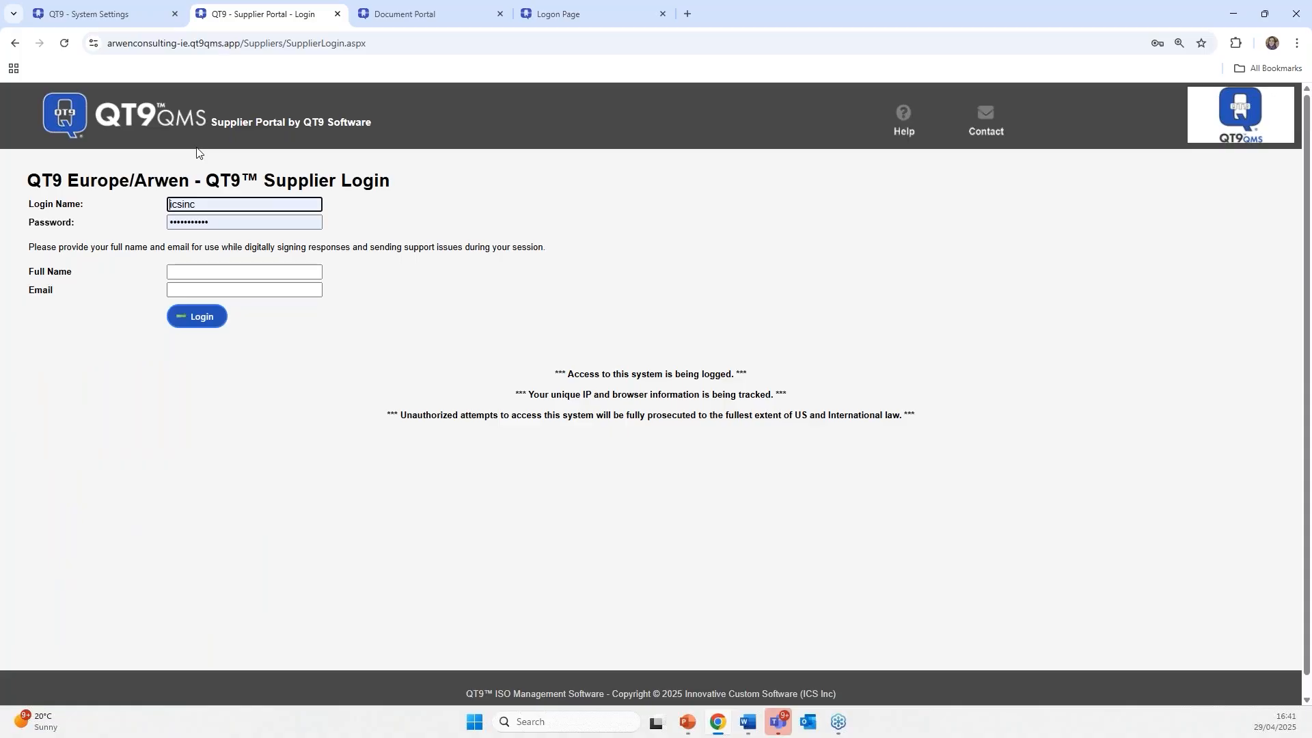
{"action": "left_click", "coordinate": [265, 48]}
{"action": "left_click", "coordinate": [267, 45]}
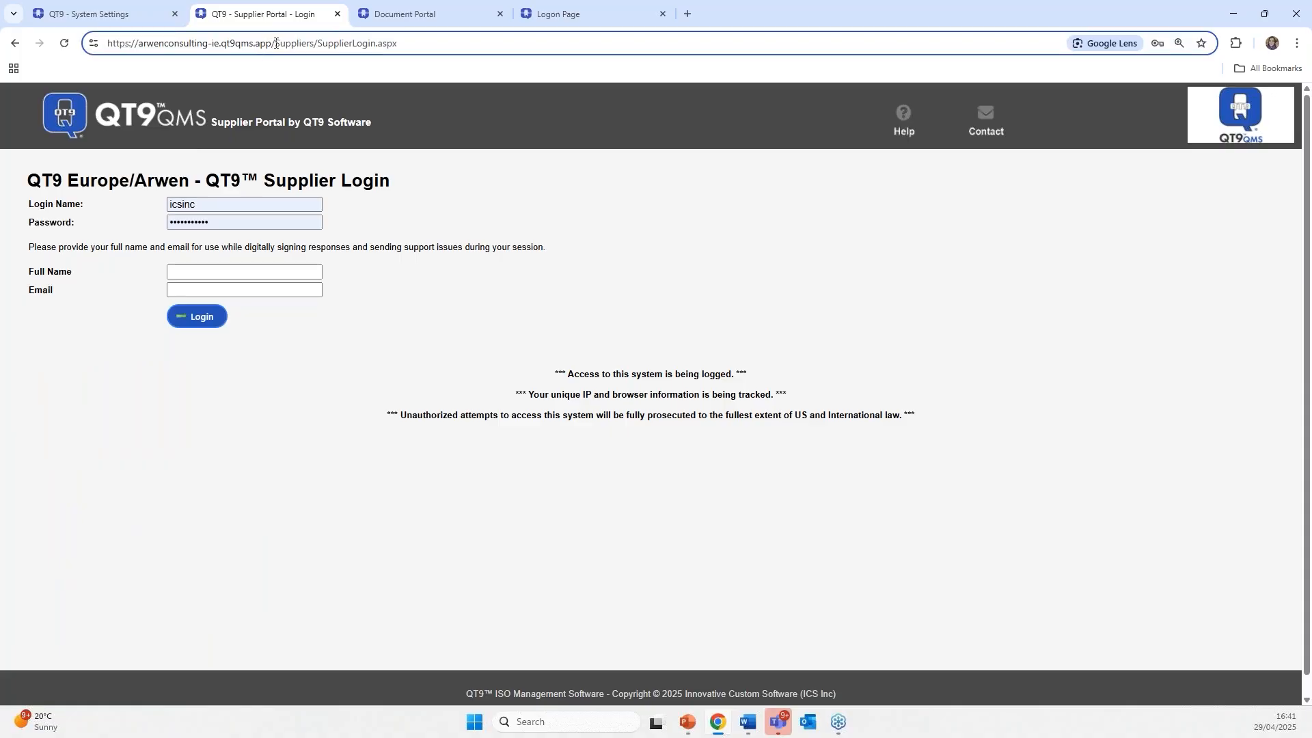
{"action": "left_click_drag", "start_coordinate": [276, 43], "coordinate": [594, 78]}
{"action": "key", "text": "BackSpace"}
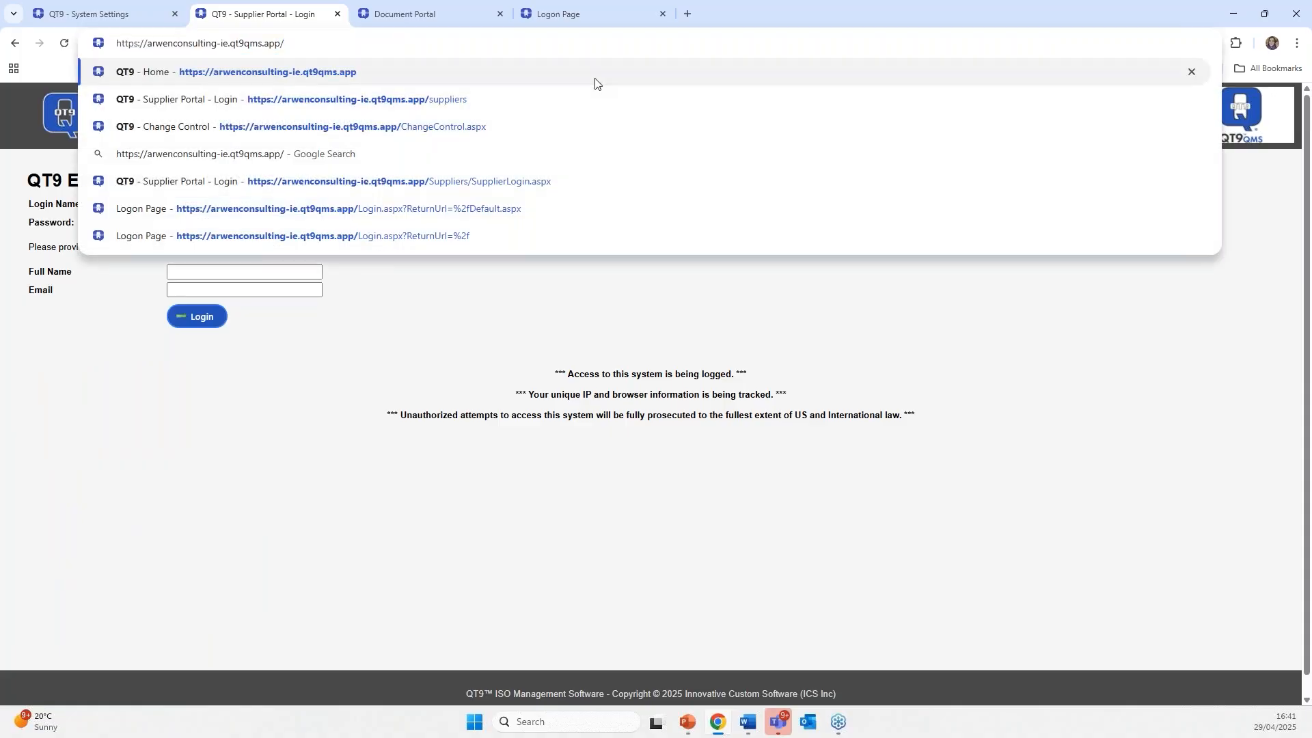
{"action": "key", "text": "Return"}
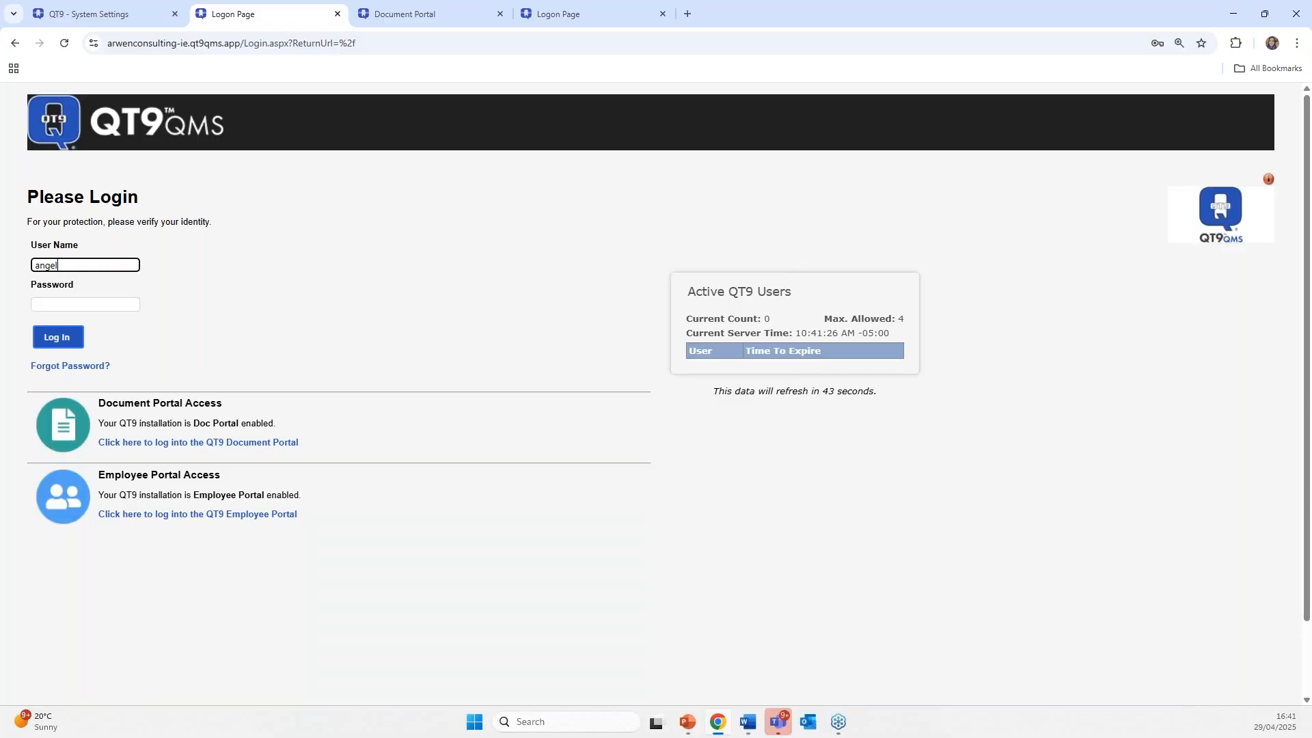
- Log in with the saved account password to reach the QT9 Home Page
{"action": "left_click", "coordinate": [102, 305]}
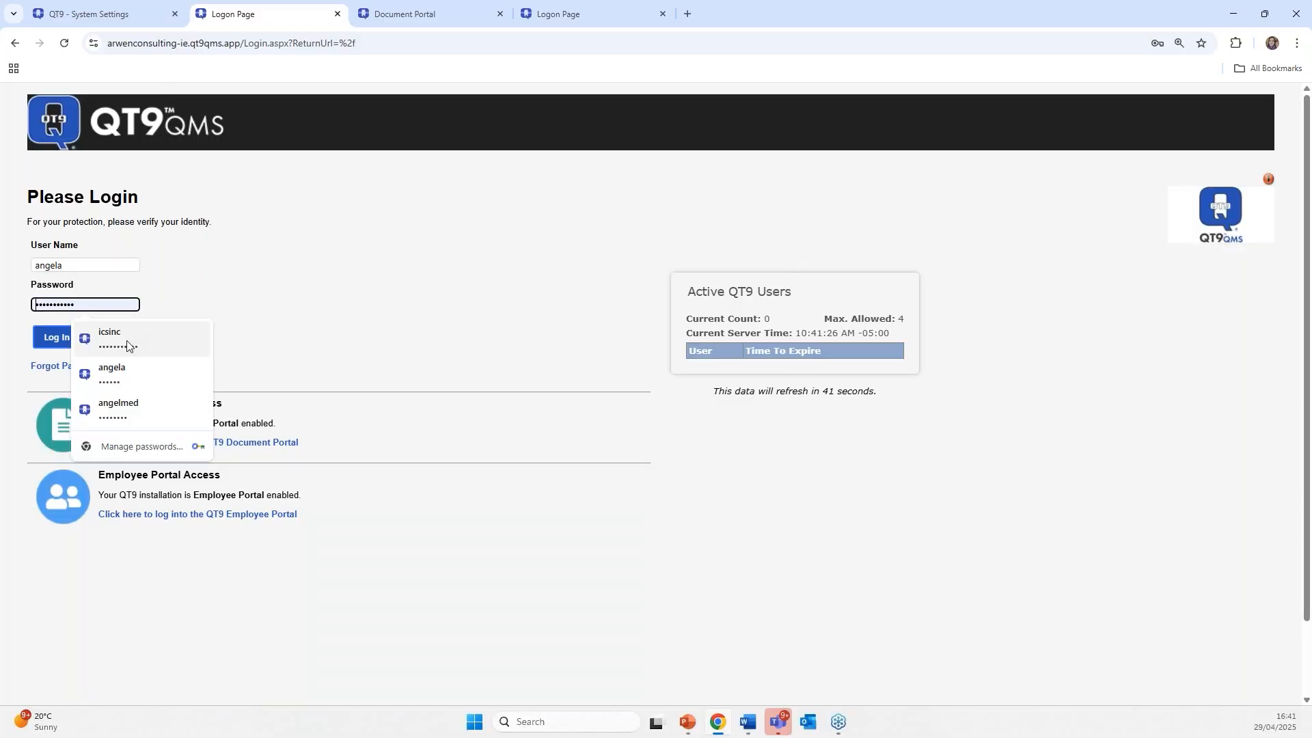
{"action": "left_click", "coordinate": [100, 355]}
{"action": "left_click", "coordinate": [66, 345]}
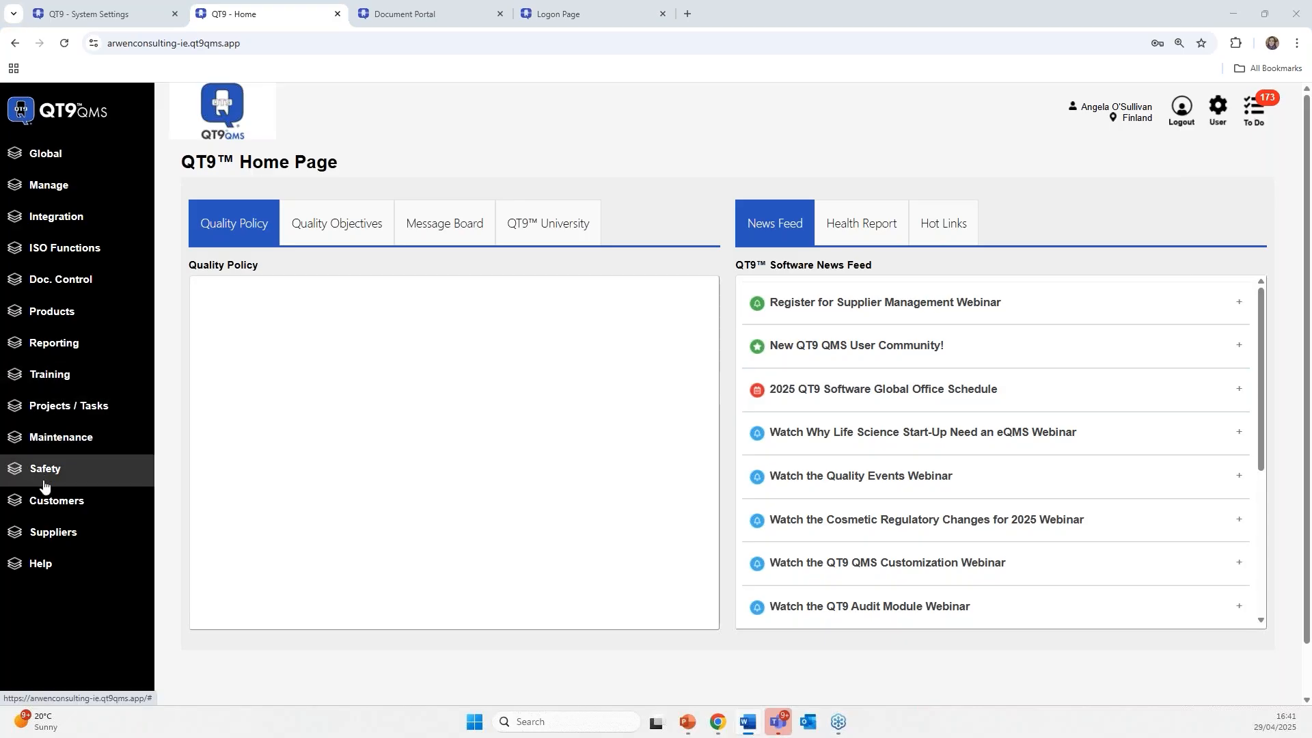
- Under Suppliers > Surveys, open Angel Medical's response to 'Survey for new Suppliers 2025 Q3'
{"action": "left_click", "coordinate": [53, 538]}
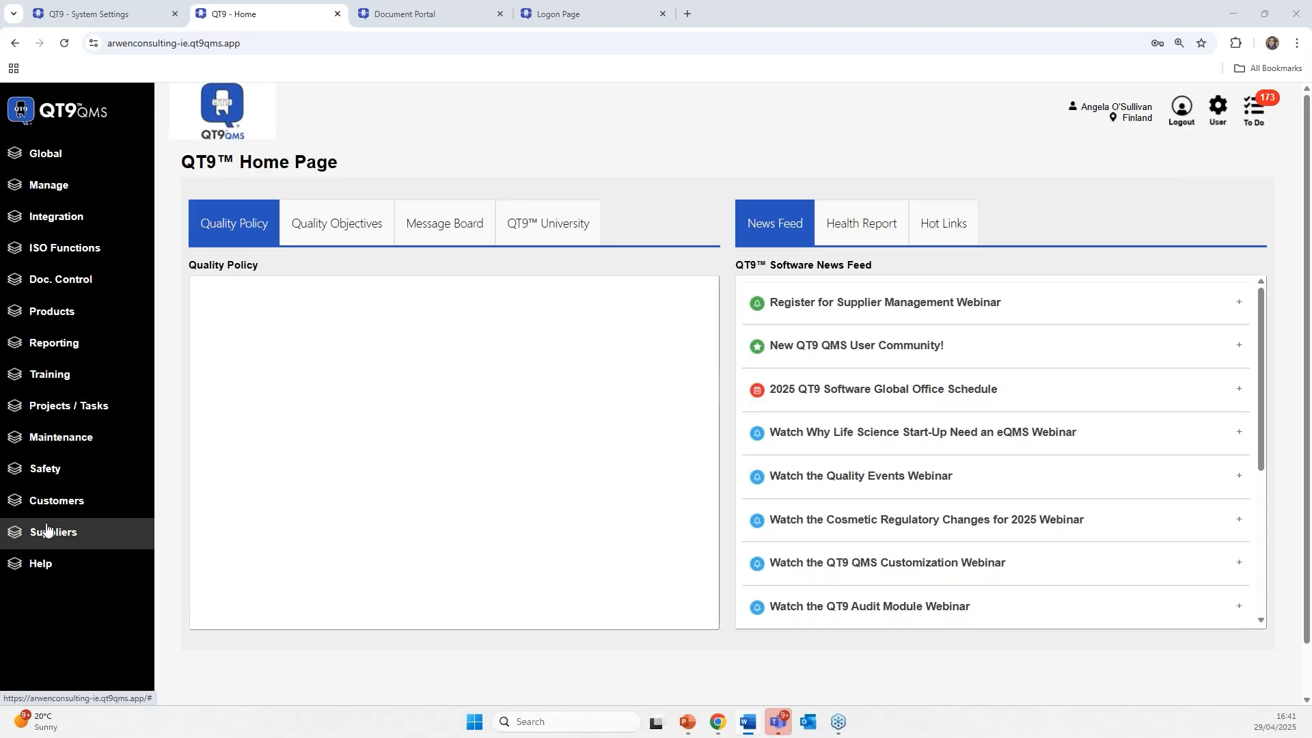
{"action": "scroll", "coordinate": [65, 527], "scroll_direction": "down", "scroll_amount": 1}
{"action": "left_click", "coordinate": [68, 625]}
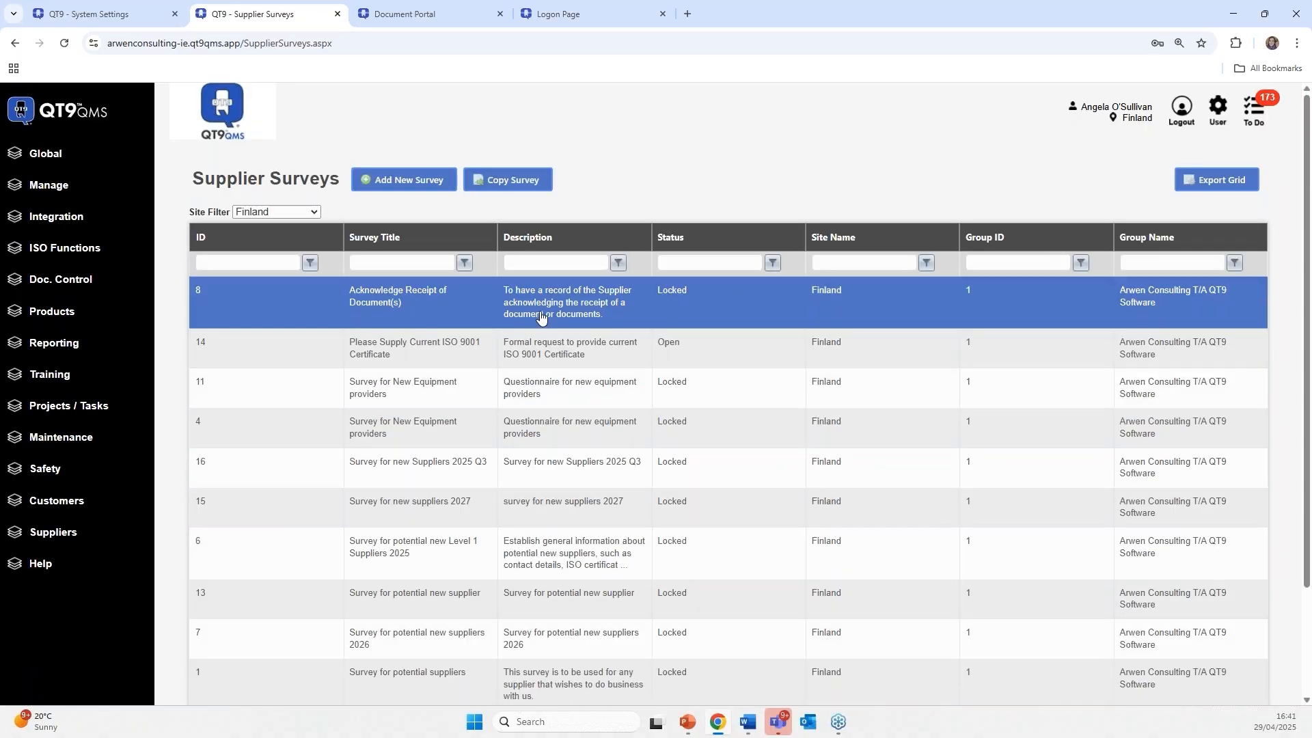
{"action": "scroll", "coordinate": [516, 368], "scroll_direction": "down", "scroll_amount": 2}
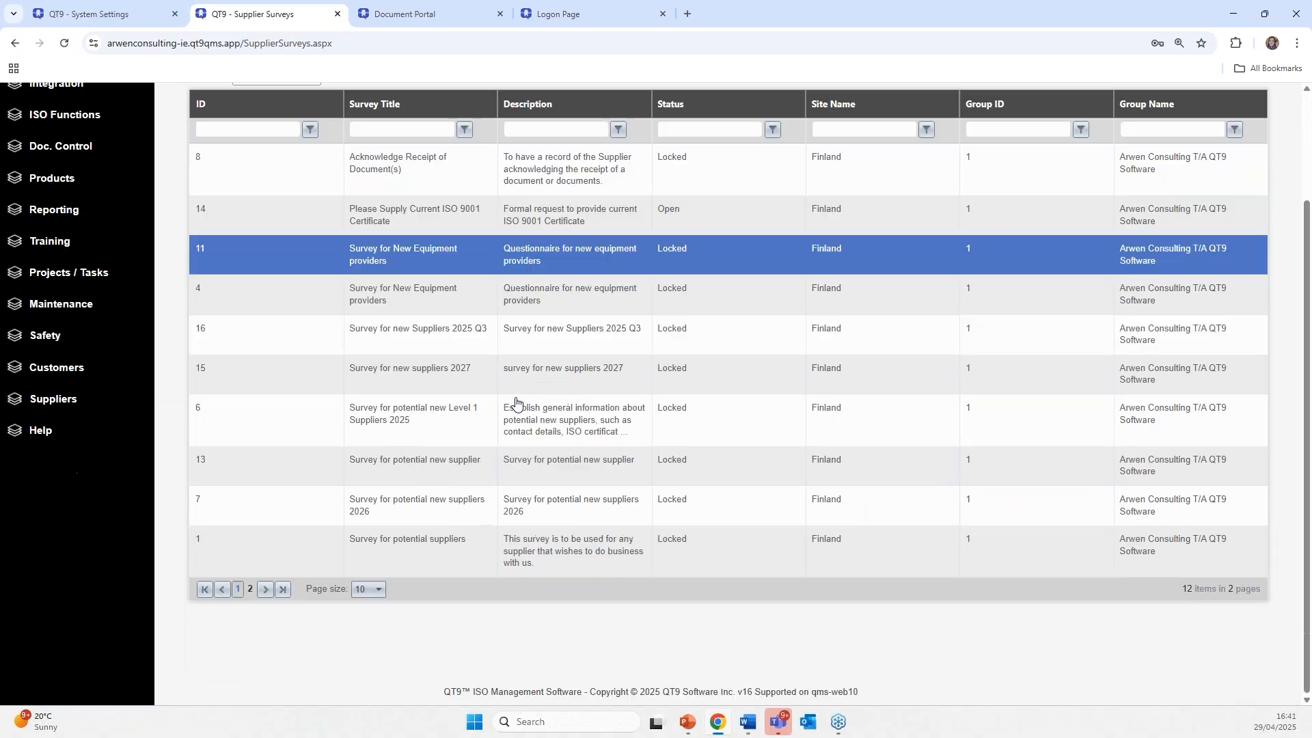
{"action": "left_click", "coordinate": [514, 349]}
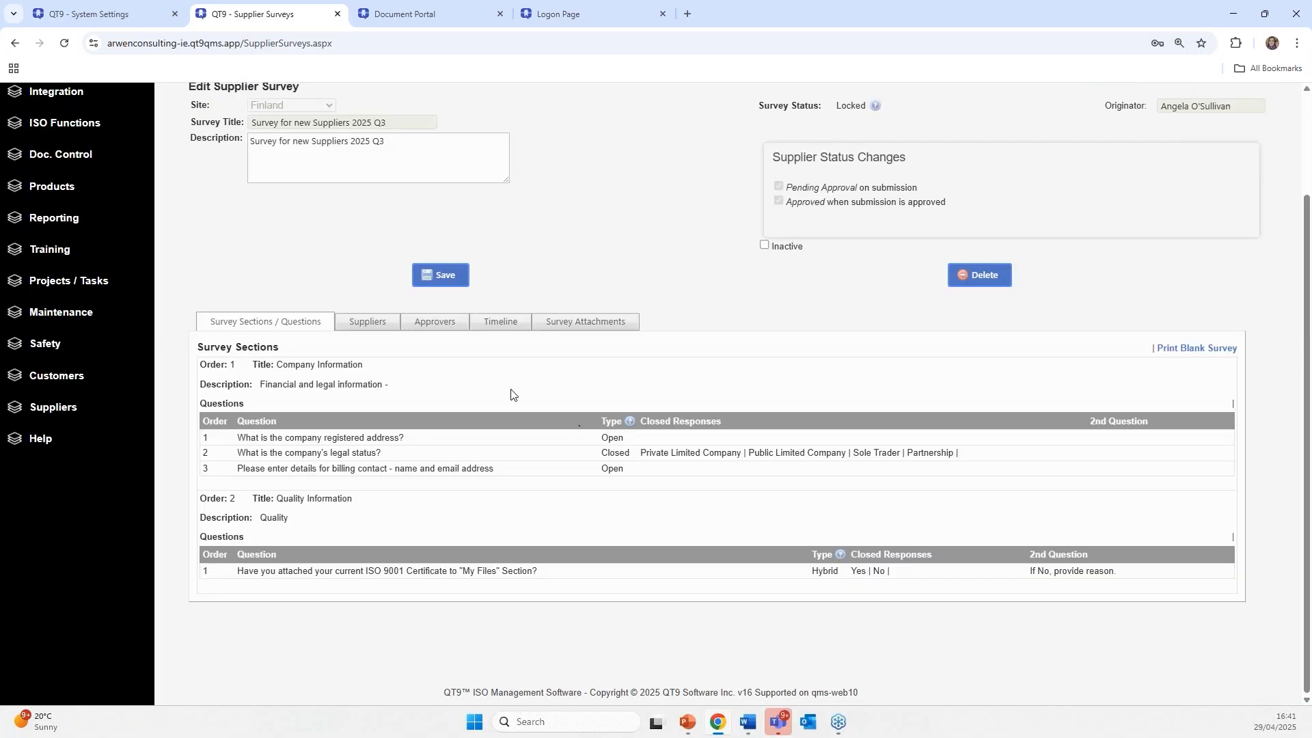
{"action": "left_click", "coordinate": [368, 323]}
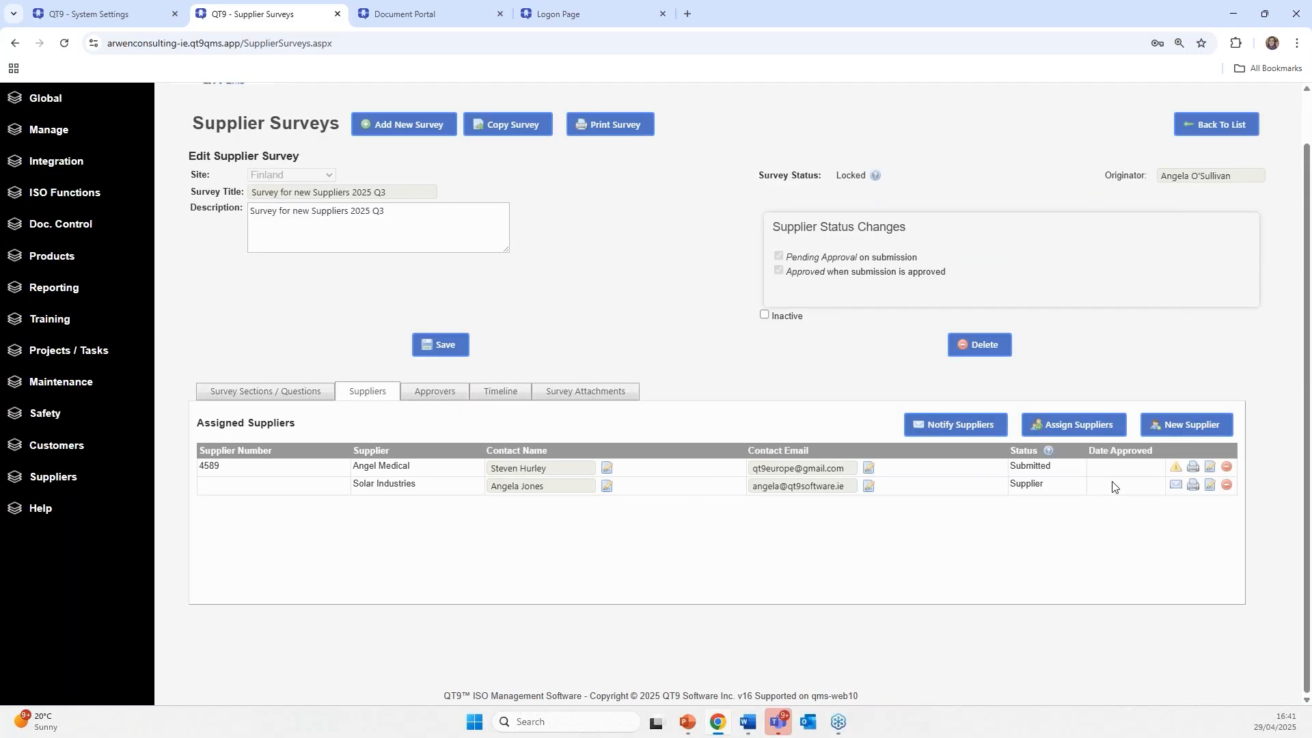
{"action": "left_click", "coordinate": [1210, 468]}
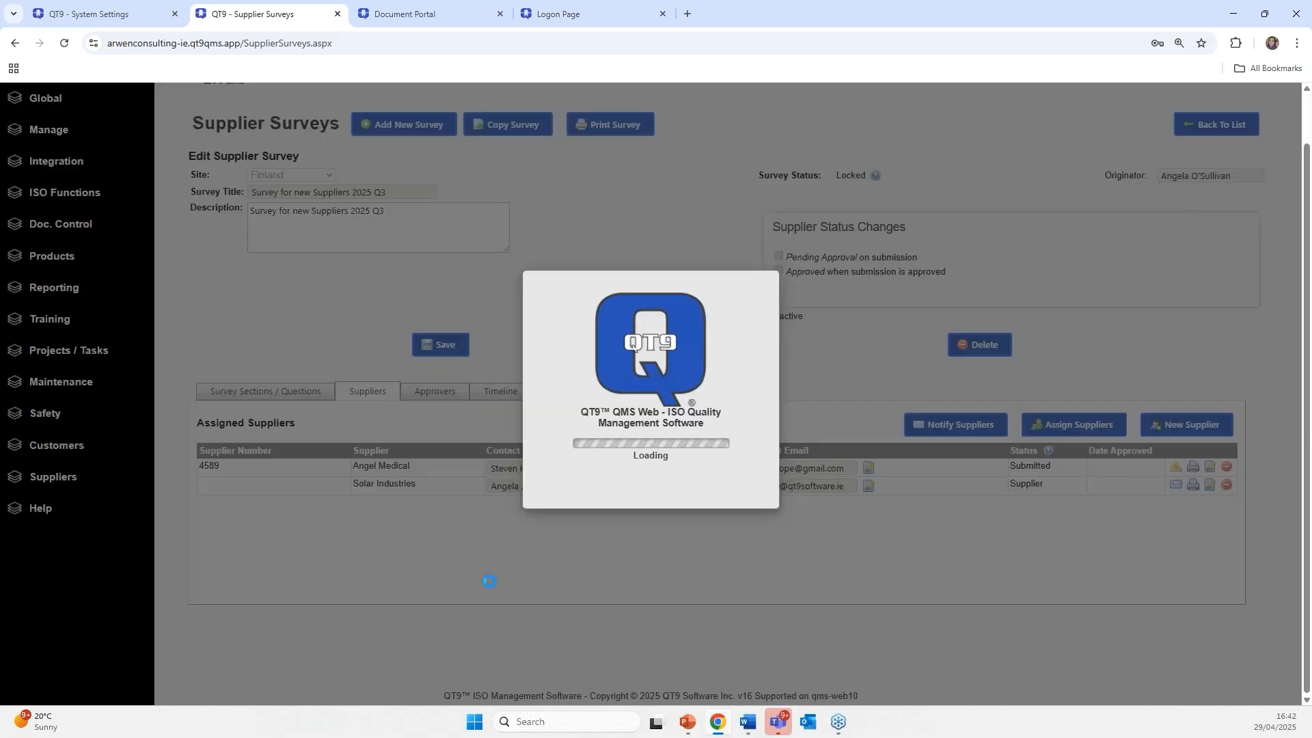
- Review the response's Files, Comments and Survey tabs, then bring up the rejection form
{"action": "scroll", "coordinate": [478, 444], "scroll_direction": "down", "scroll_amount": 5}
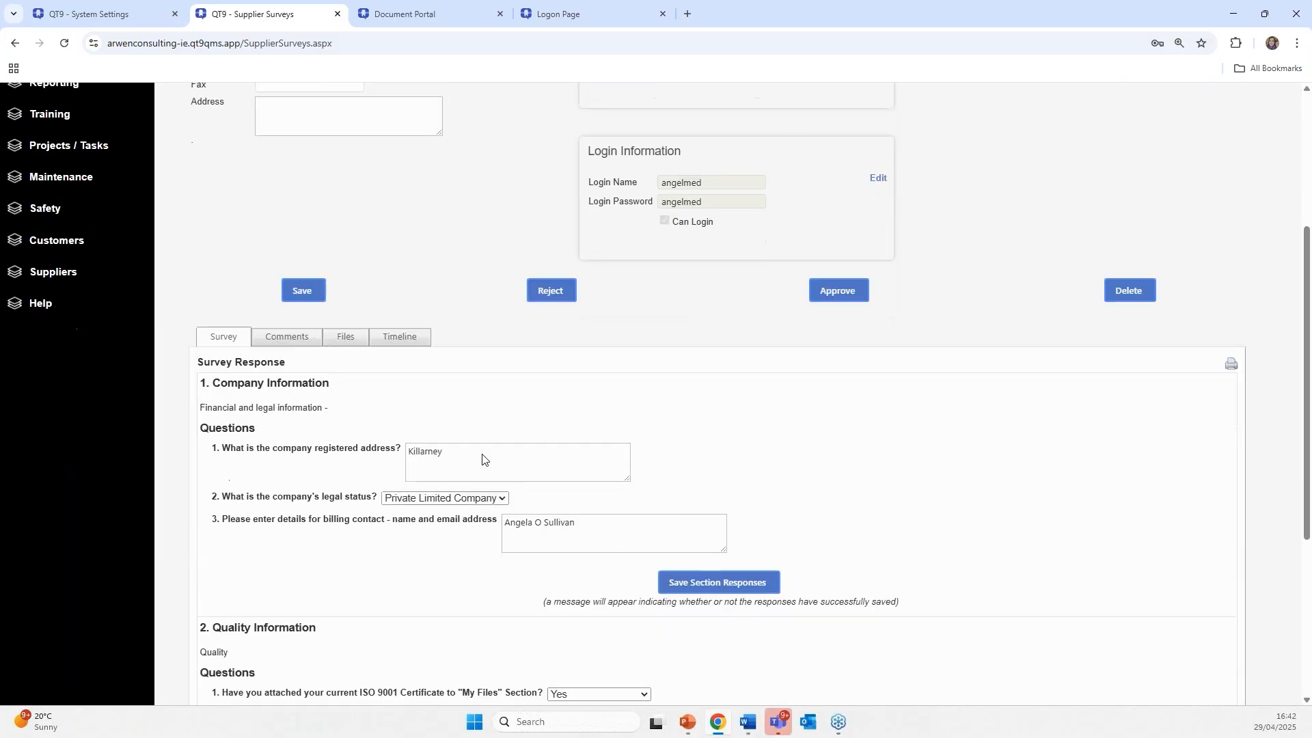
{"action": "scroll", "coordinate": [459, 417], "scroll_direction": "up", "scroll_amount": 2}
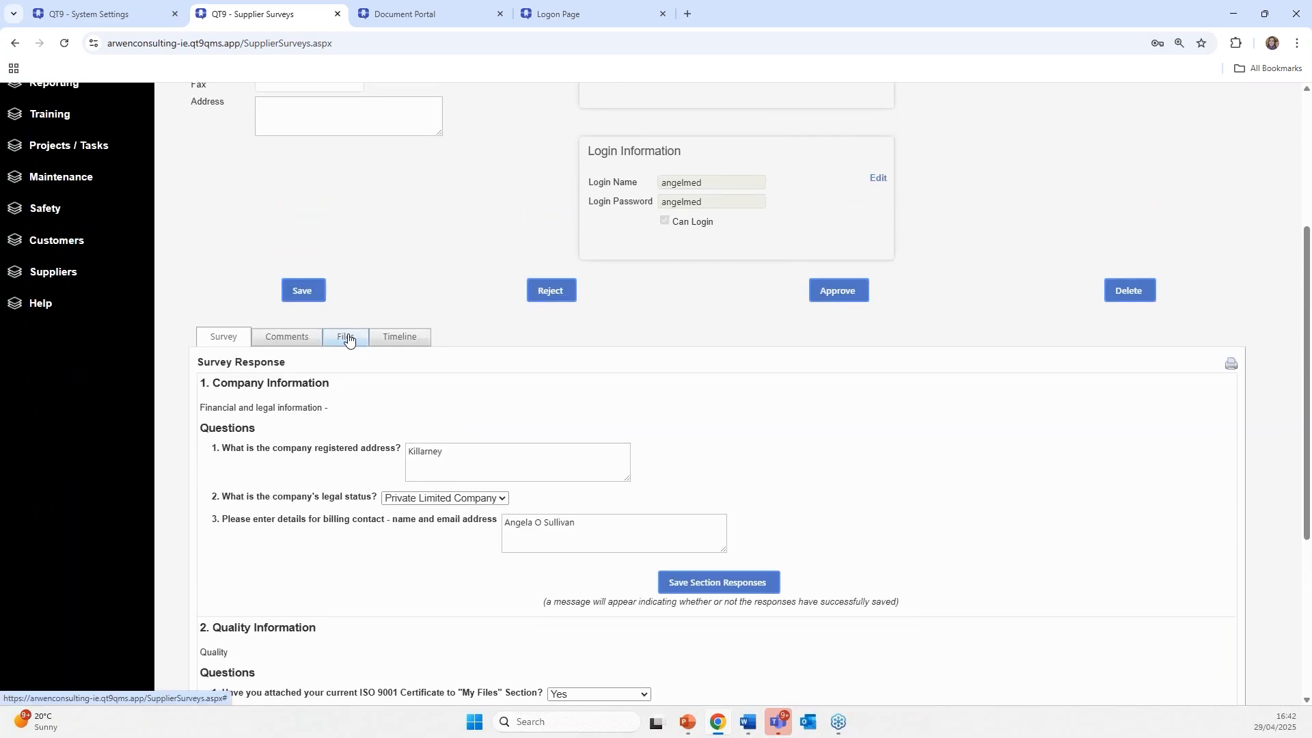
{"action": "left_click", "coordinate": [346, 338]}
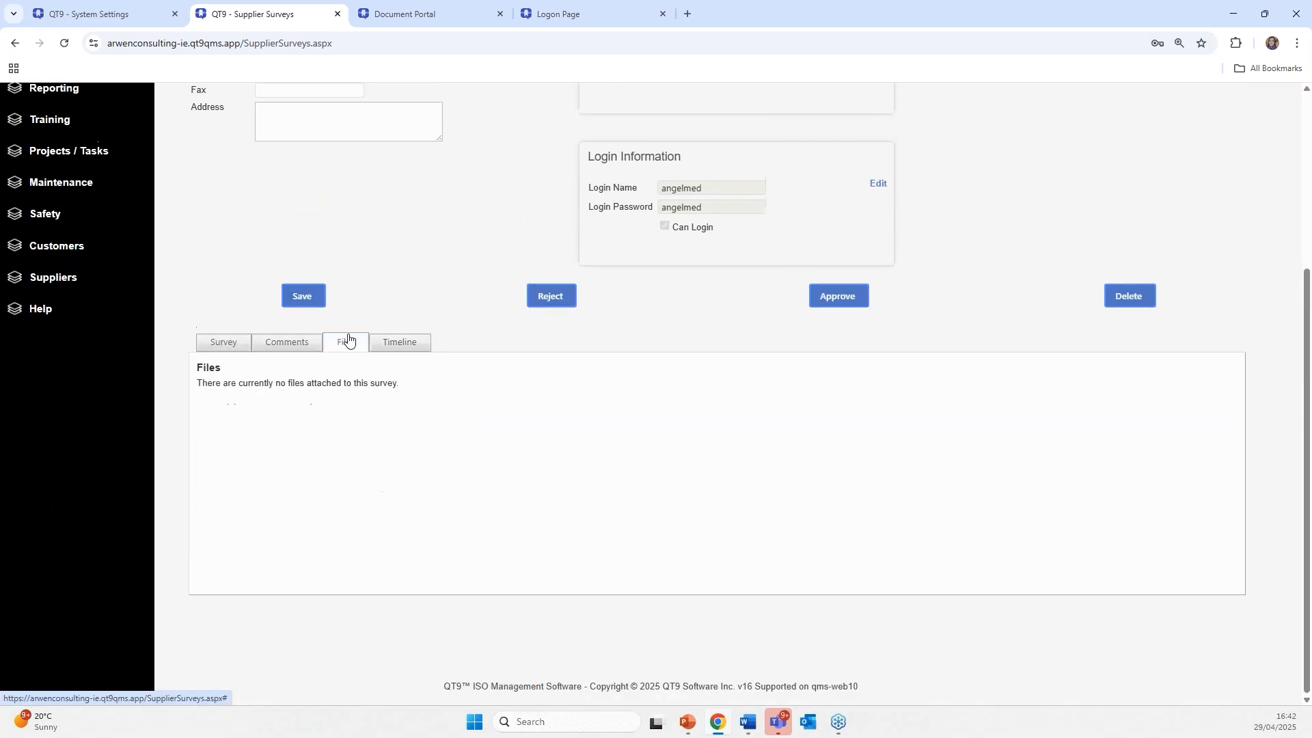
{"action": "left_click", "coordinate": [204, 343]}
{"action": "left_click", "coordinate": [284, 345]}
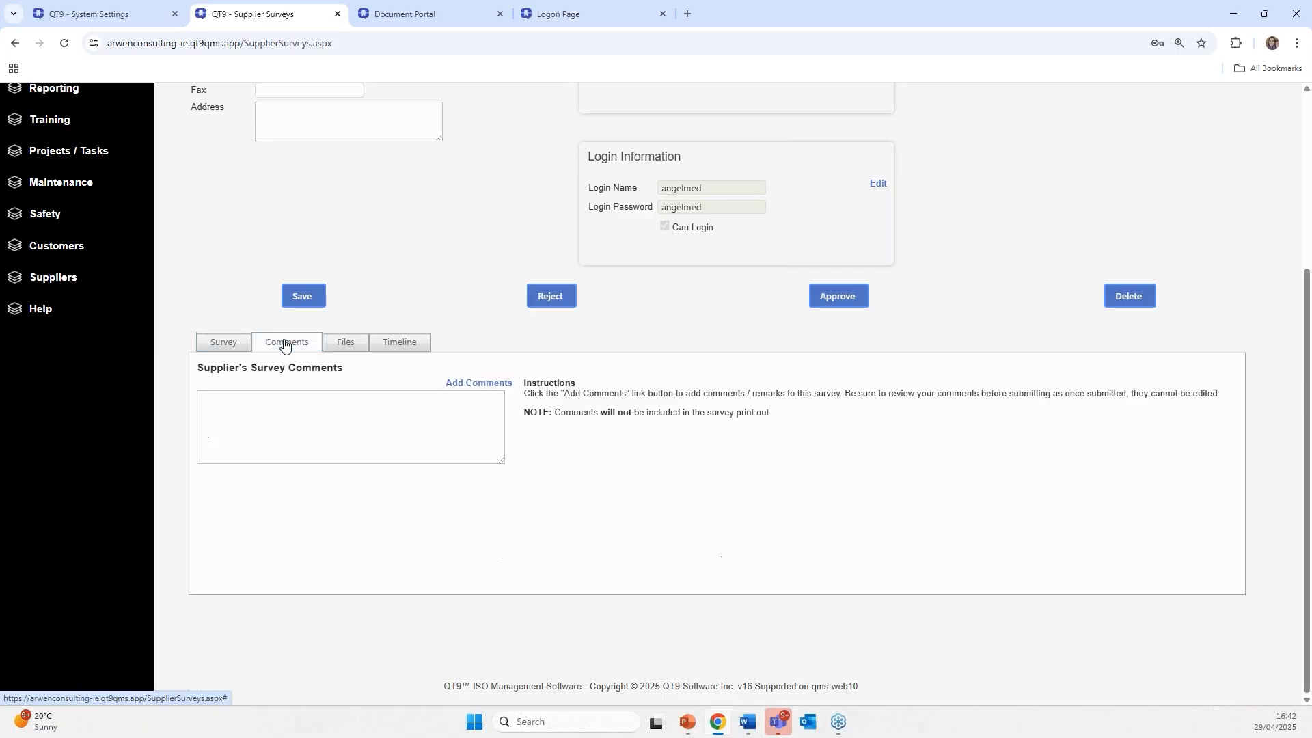
{"action": "left_click", "coordinate": [344, 346]}
{"action": "left_click", "coordinate": [233, 345]}
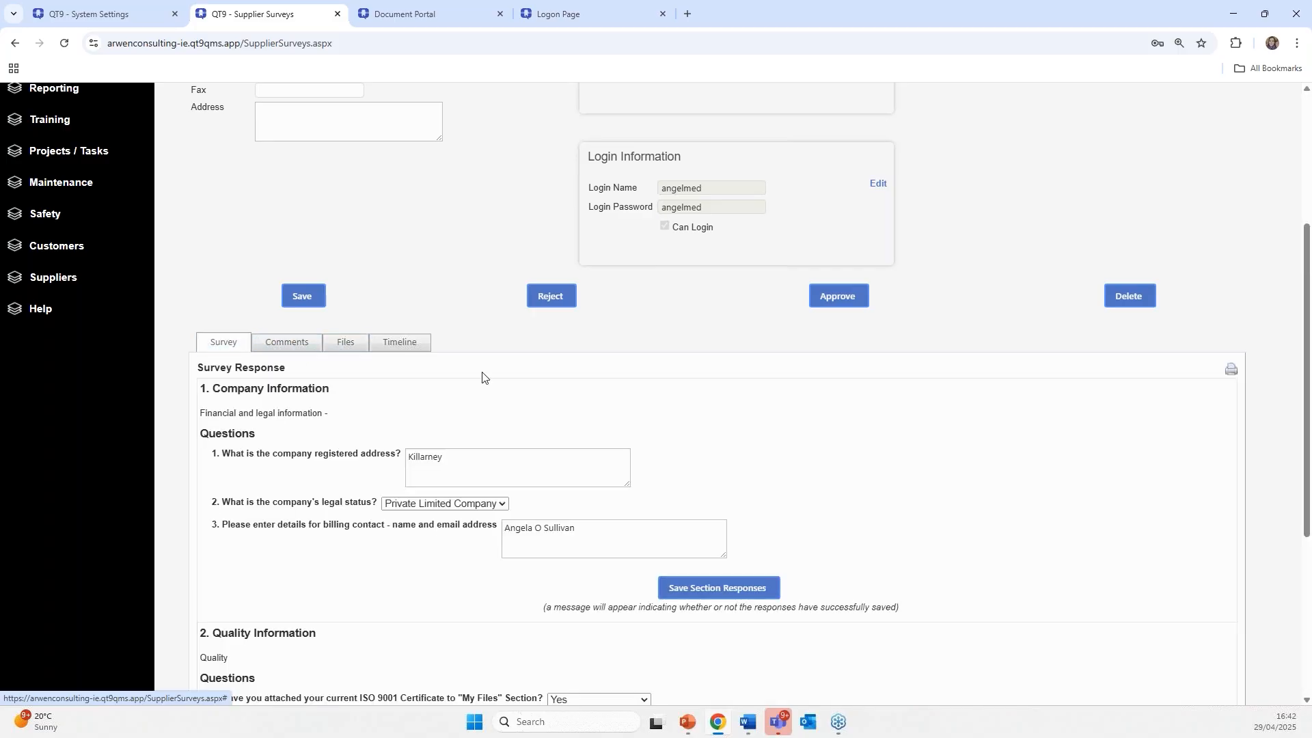
{"action": "scroll", "coordinate": [868, 381], "scroll_direction": "up", "scroll_amount": 2}
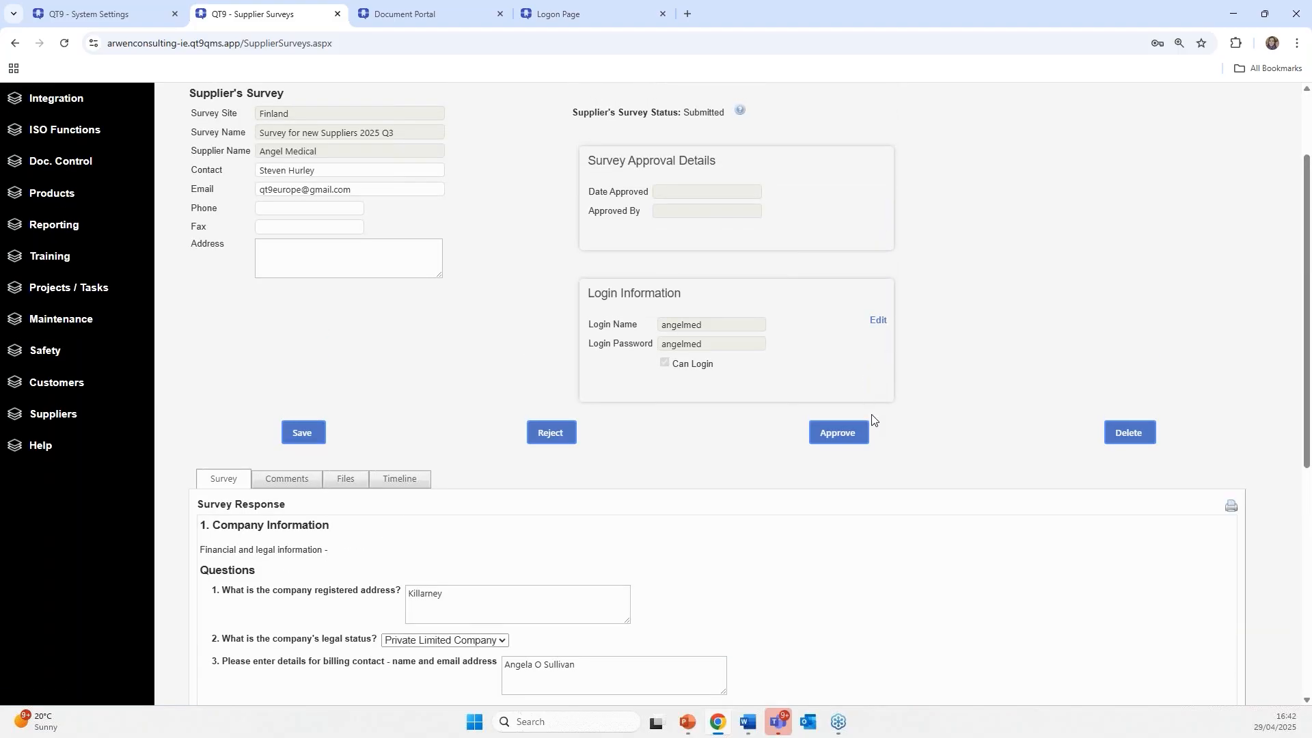
{"action": "left_click", "coordinate": [551, 434]}
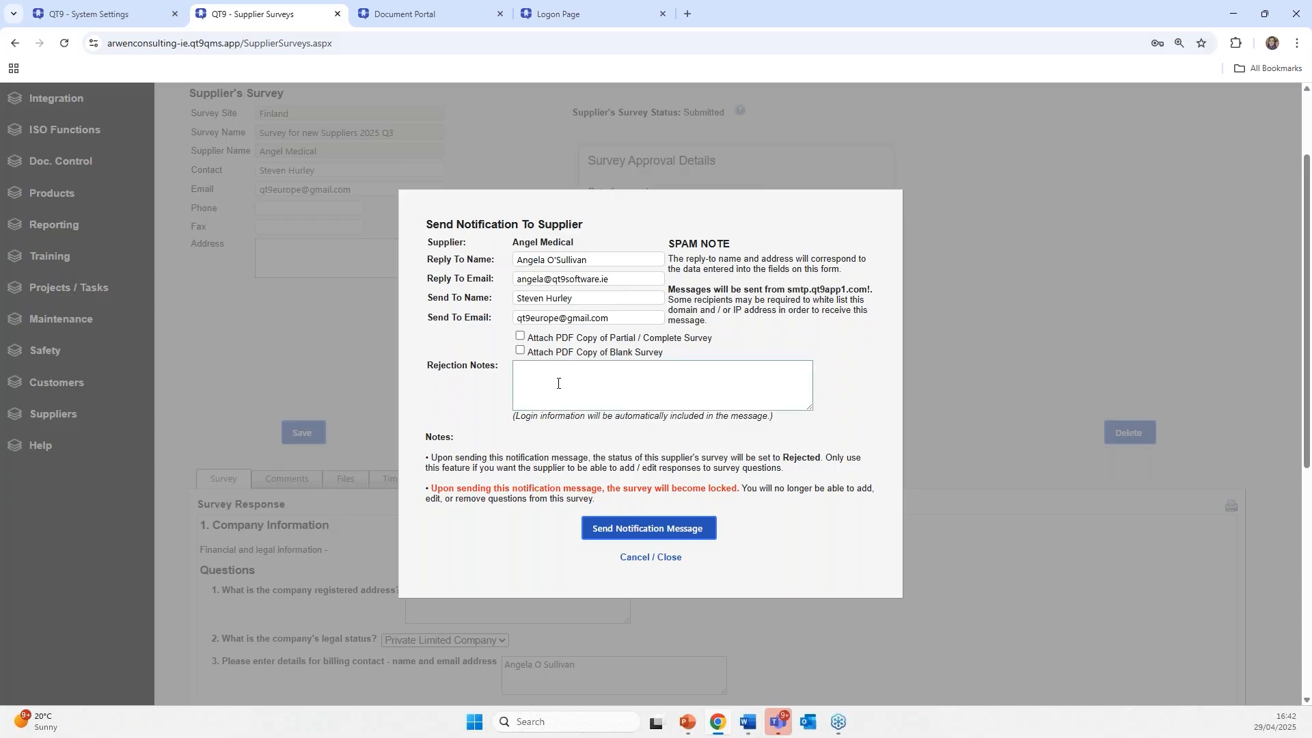
- Cancel the rejection and confirm approval of Angel Medical's survey response, dated 4/29/2025
{"action": "left_click", "coordinate": [654, 558]}
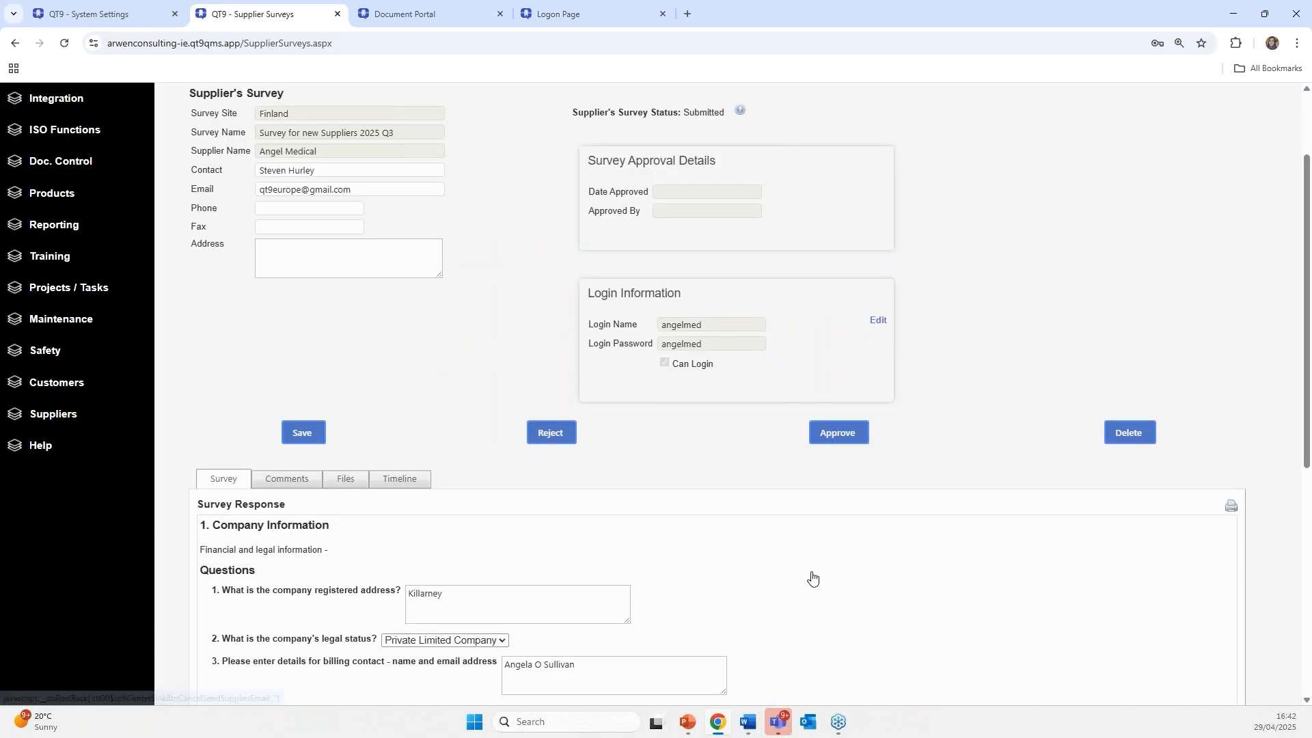
{"action": "left_click", "coordinate": [836, 439]}
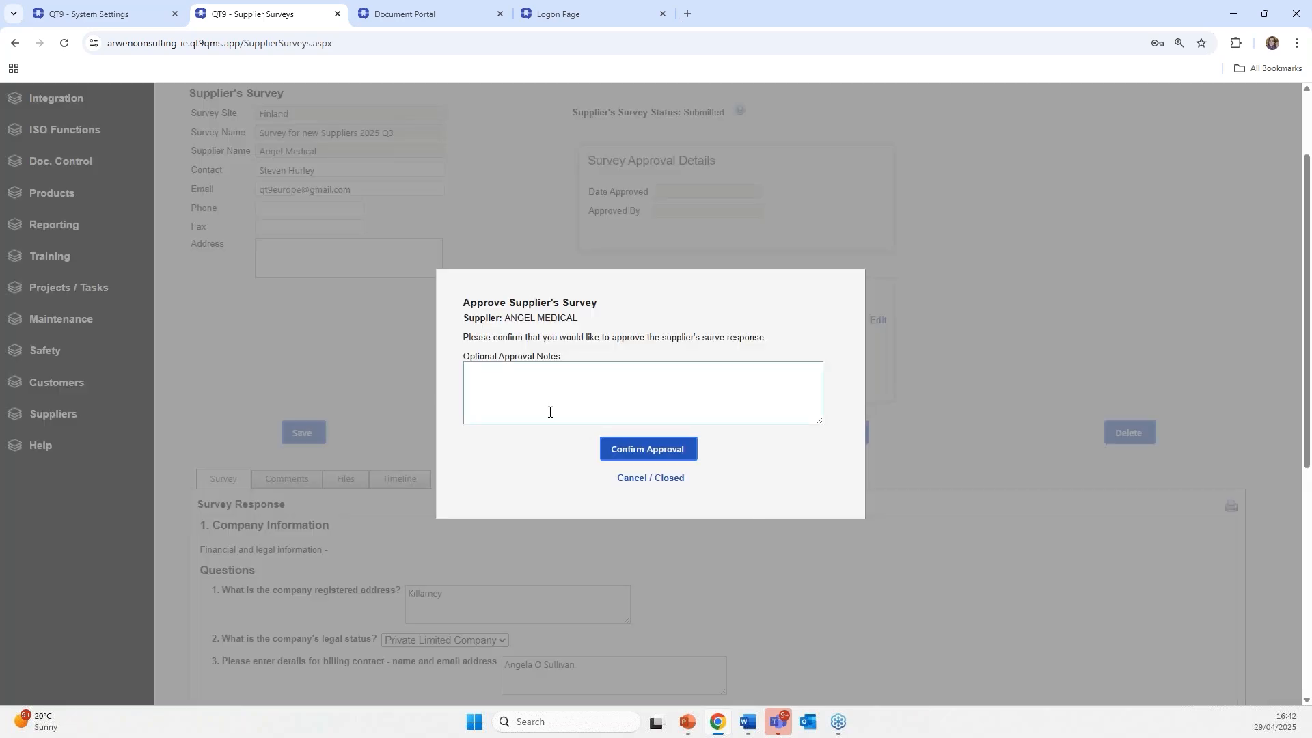
{"action": "left_click", "coordinate": [686, 448]}
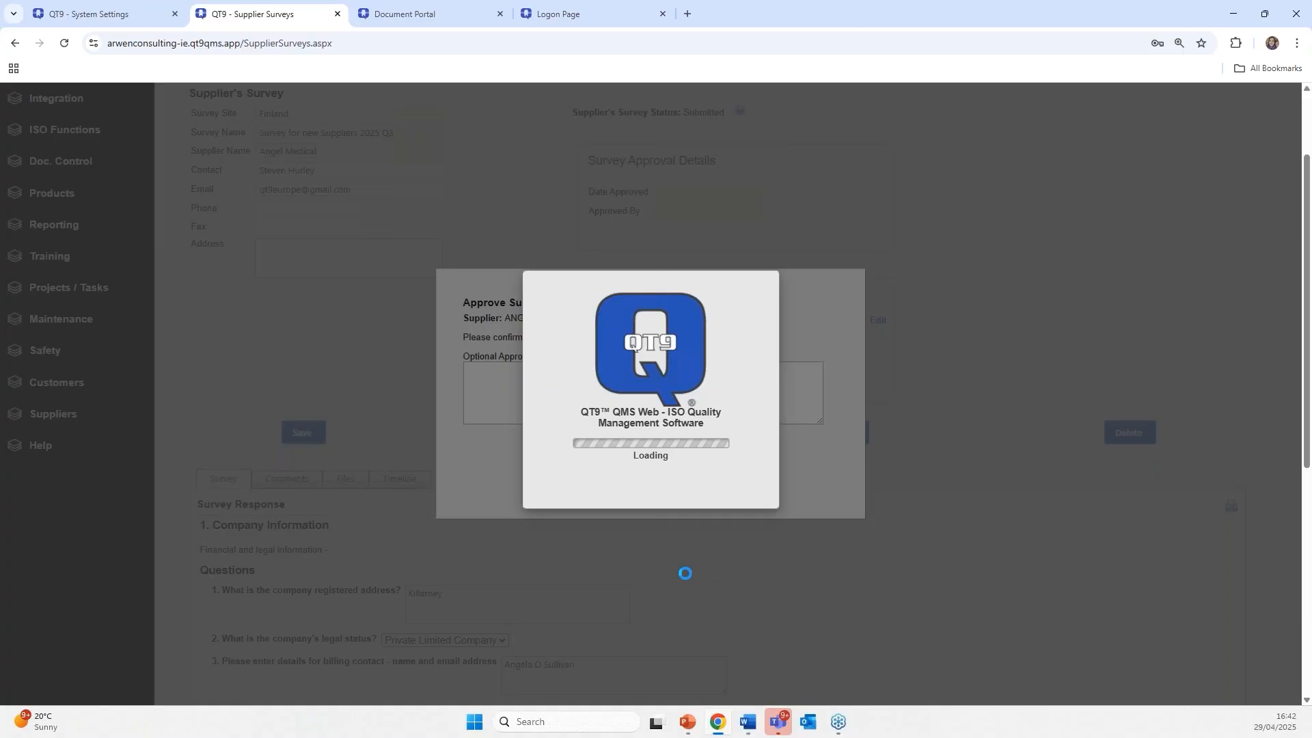
{"action": "scroll", "coordinate": [688, 560], "scroll_direction": "up", "scroll_amount": 2}
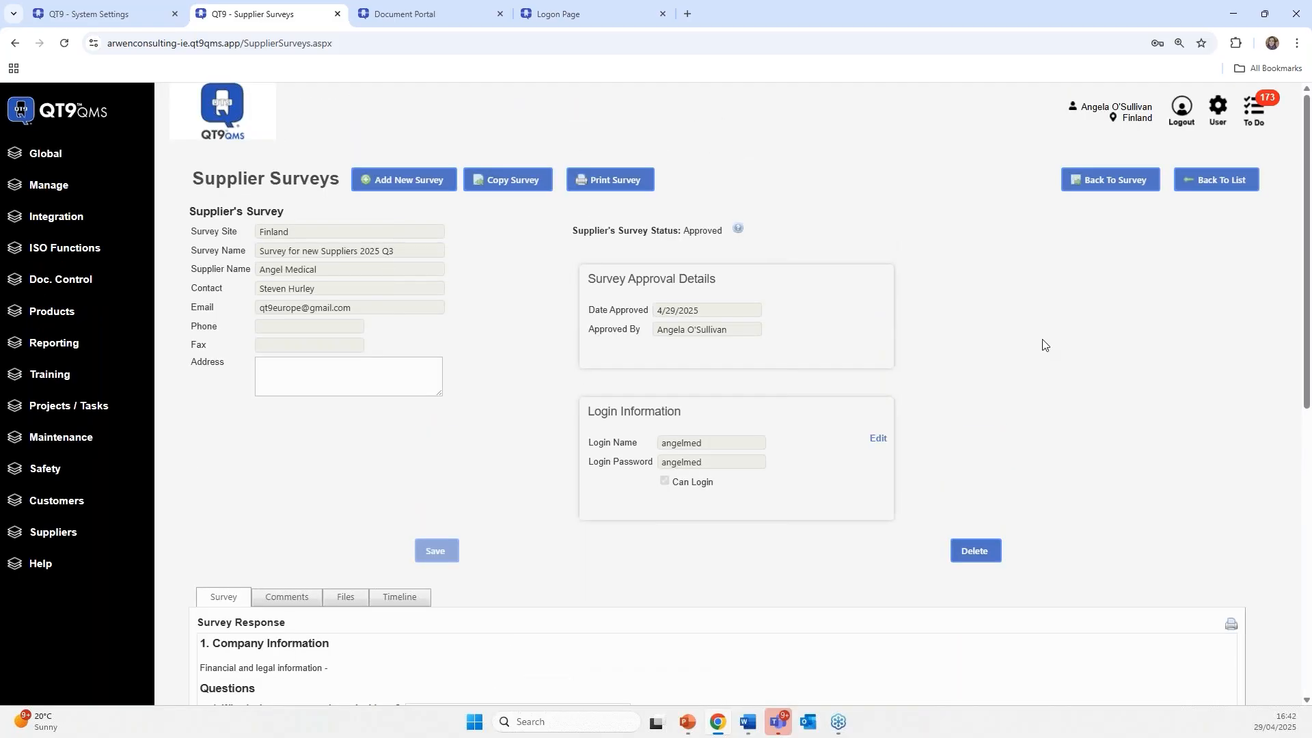
- Open corrective action record 57 from ISO Functions > Corrective Actions
{"action": "left_click", "coordinate": [54, 255]}
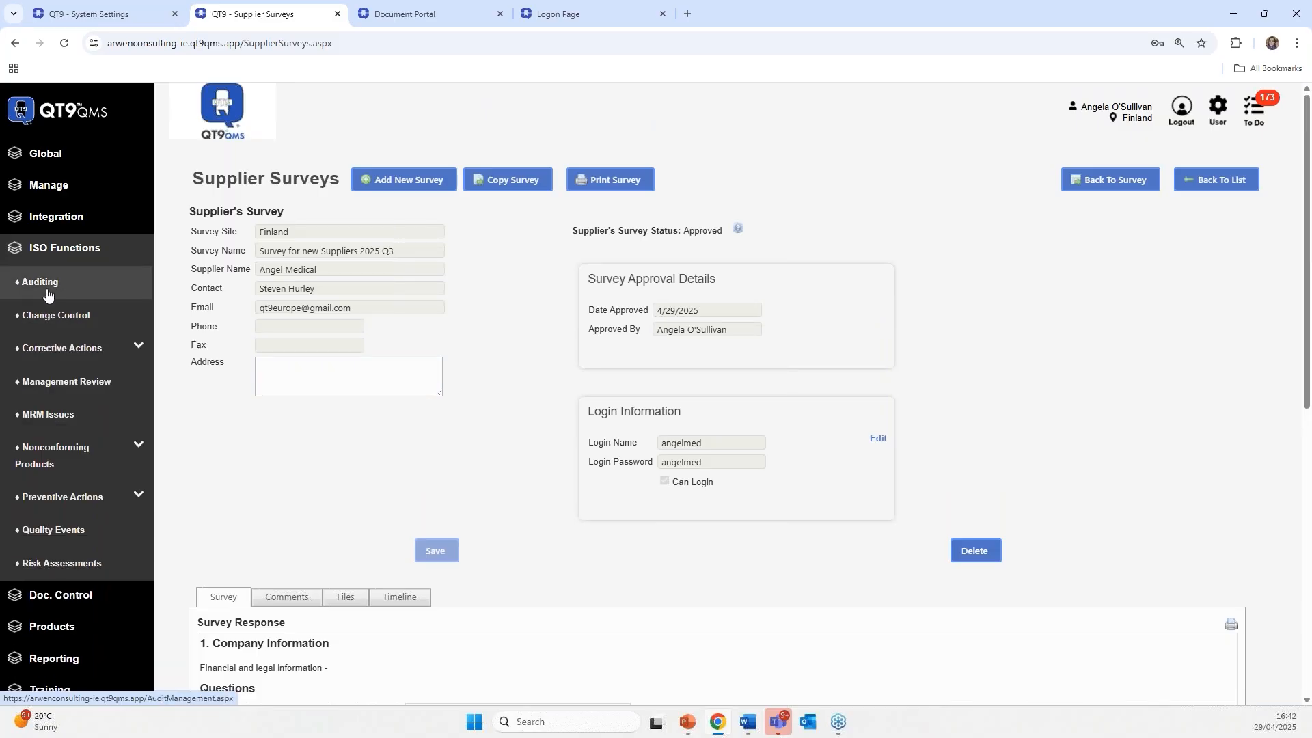
{"action": "left_click", "coordinate": [43, 357]}
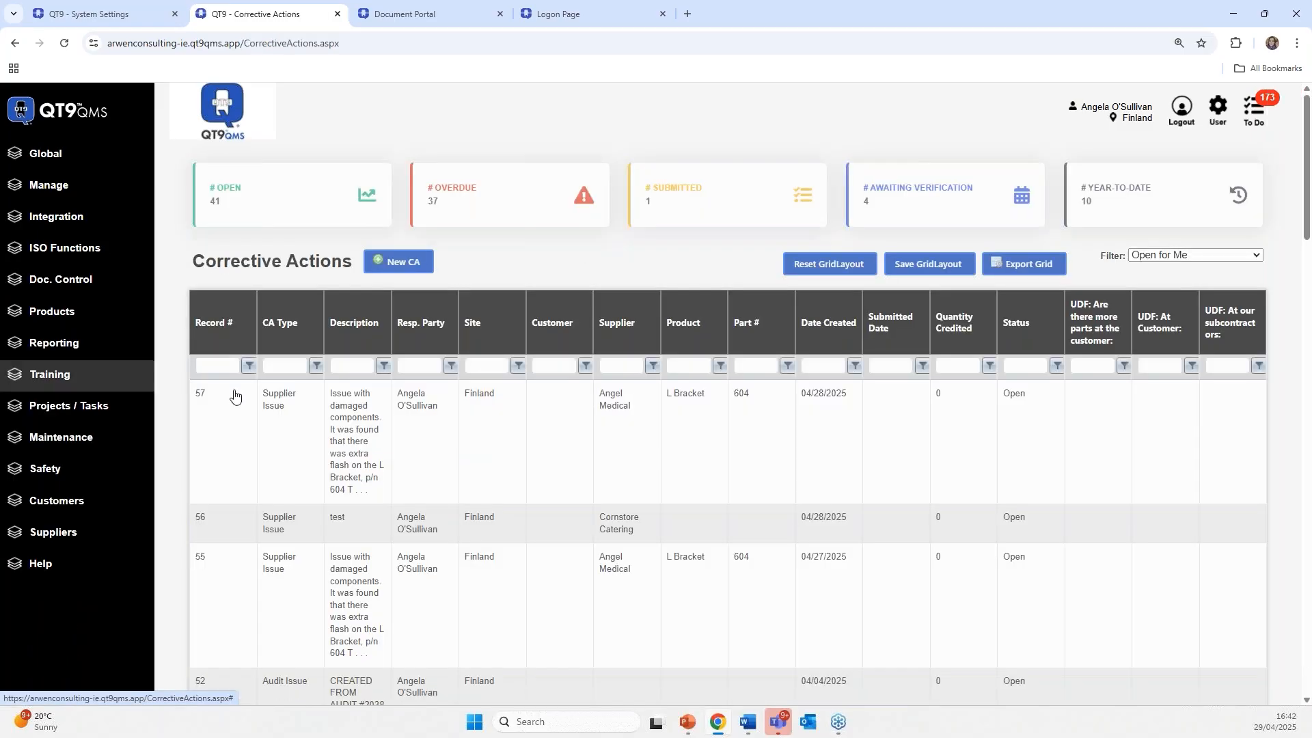
{"action": "left_click", "coordinate": [235, 396]}
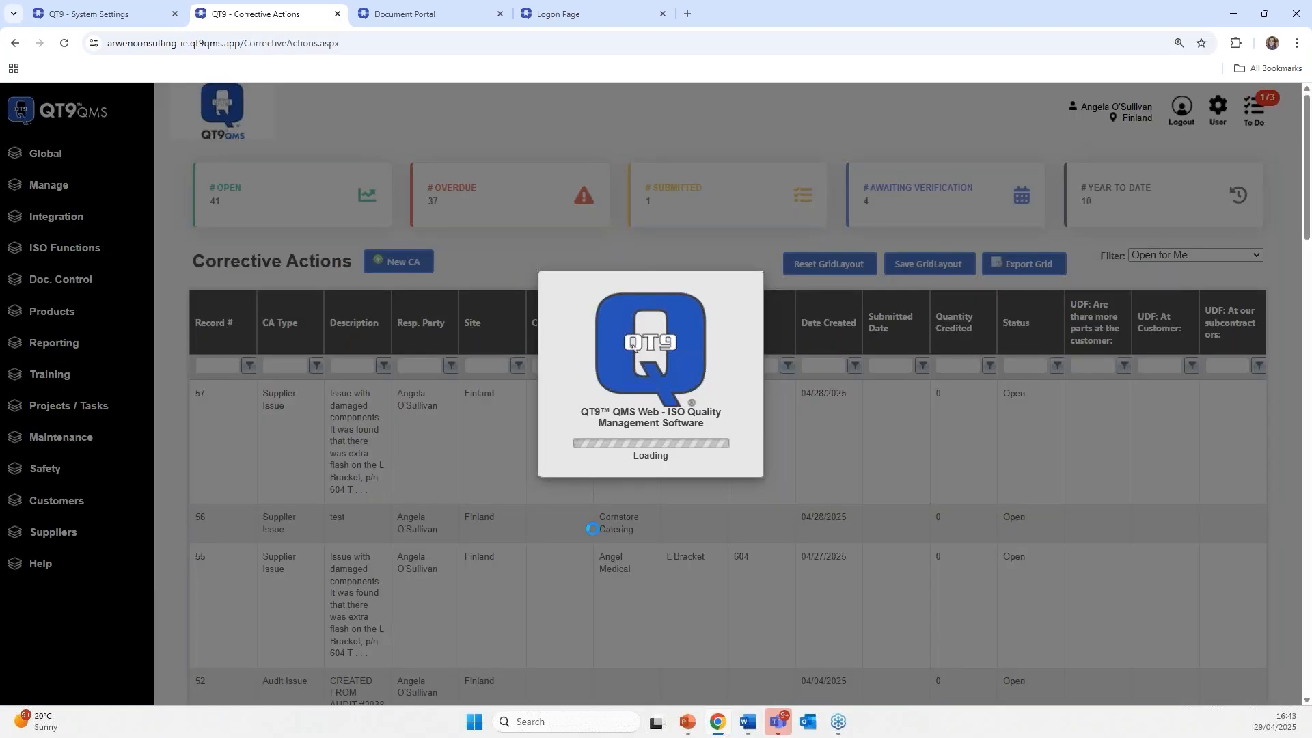
{"action": "scroll", "coordinate": [701, 547], "scroll_direction": "down", "scroll_amount": 1}
{"action": "scroll", "coordinate": [700, 541], "scroll_direction": "down", "scroll_amount": 1}
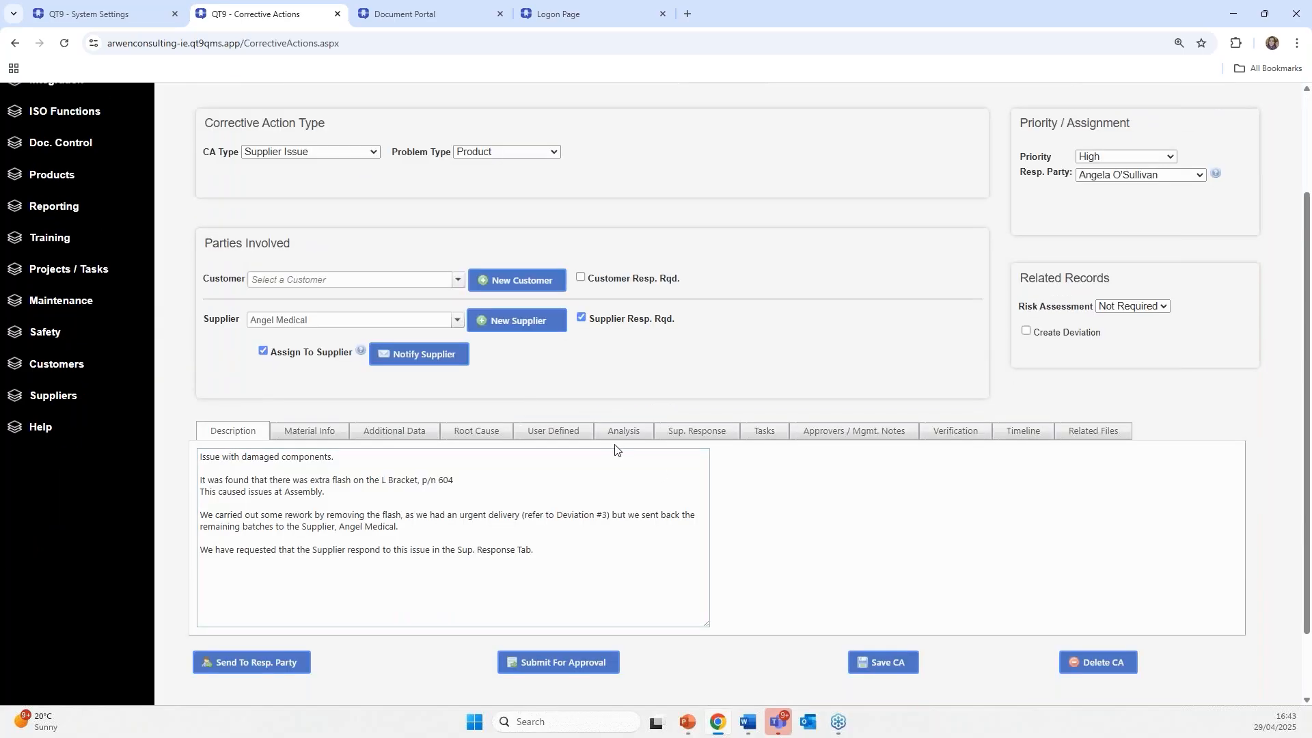
- Read through the Sup. Response tab, then advance the slideshow to the Supplier Reporting slide
{"action": "left_click", "coordinate": [693, 432]}
{"action": "scroll", "coordinate": [744, 514], "scroll_direction": "down", "scroll_amount": 3}
{"action": "scroll", "coordinate": [472, 494], "scroll_direction": "down", "scroll_amount": 3}
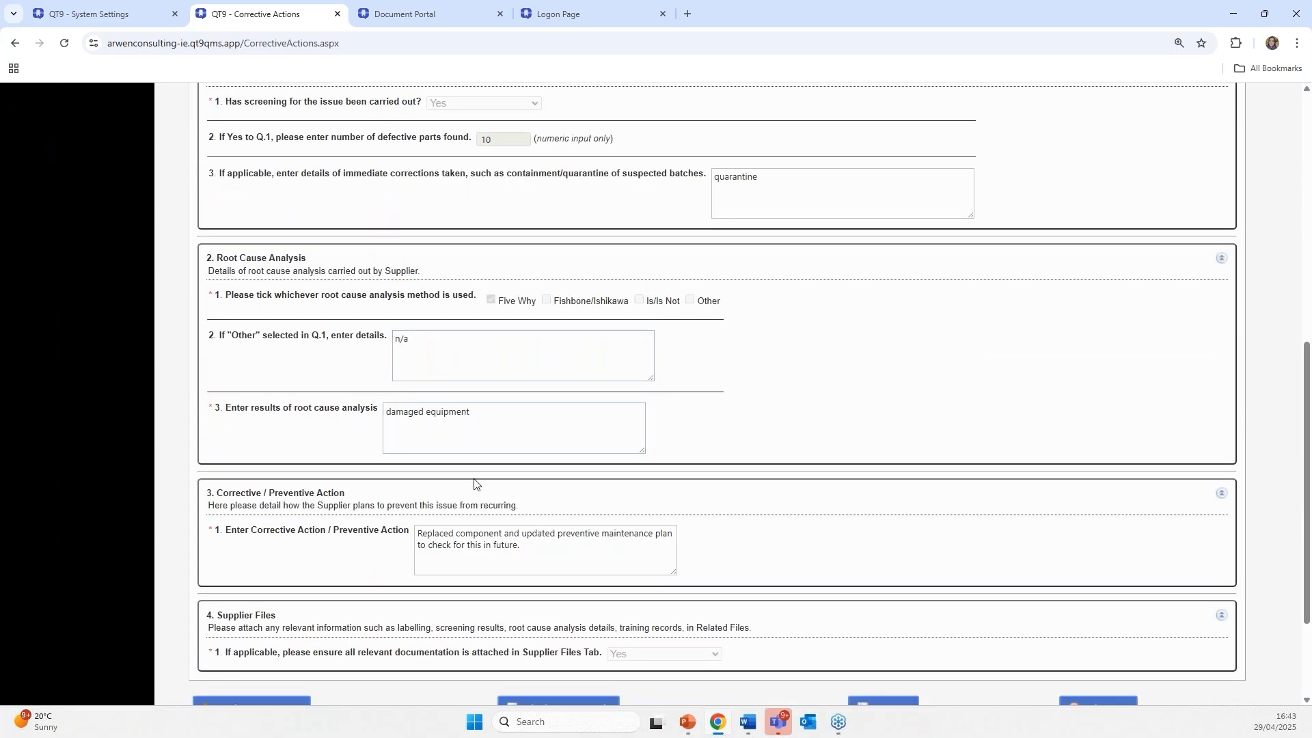
{"action": "scroll", "coordinate": [519, 470], "scroll_direction": "down", "scroll_amount": 2}
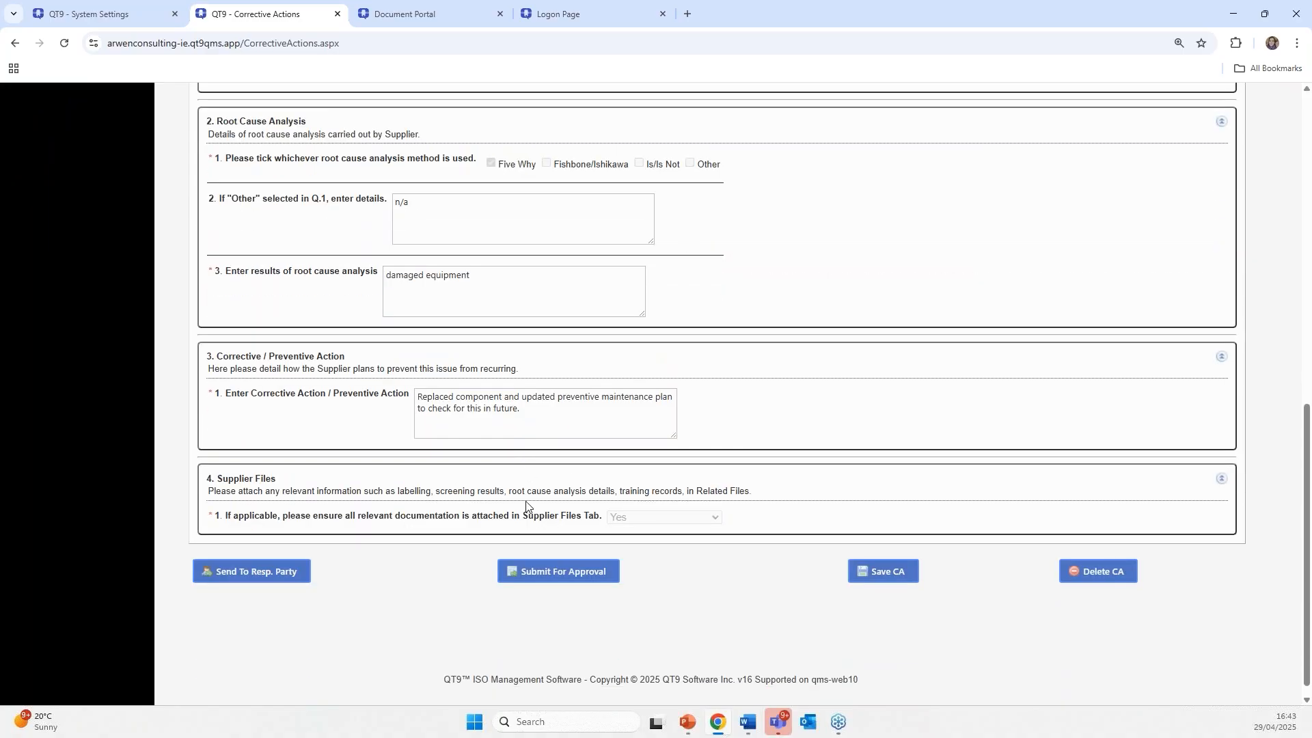
{"action": "scroll", "coordinate": [494, 401], "scroll_direction": "up", "scroll_amount": 6}
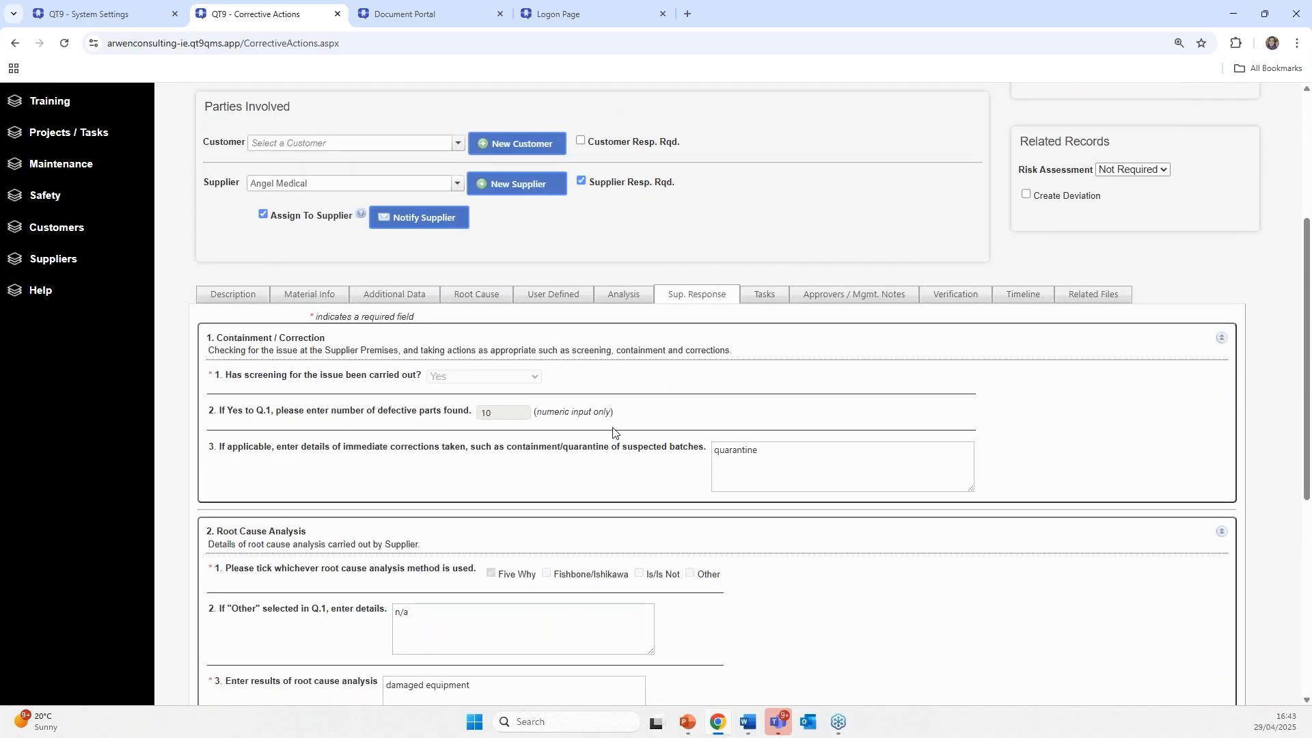
{"action": "scroll", "coordinate": [610, 429], "scroll_direction": "up", "scroll_amount": 3}
{"action": "scroll", "coordinate": [612, 432], "scroll_direction": "up", "scroll_amount": 2}
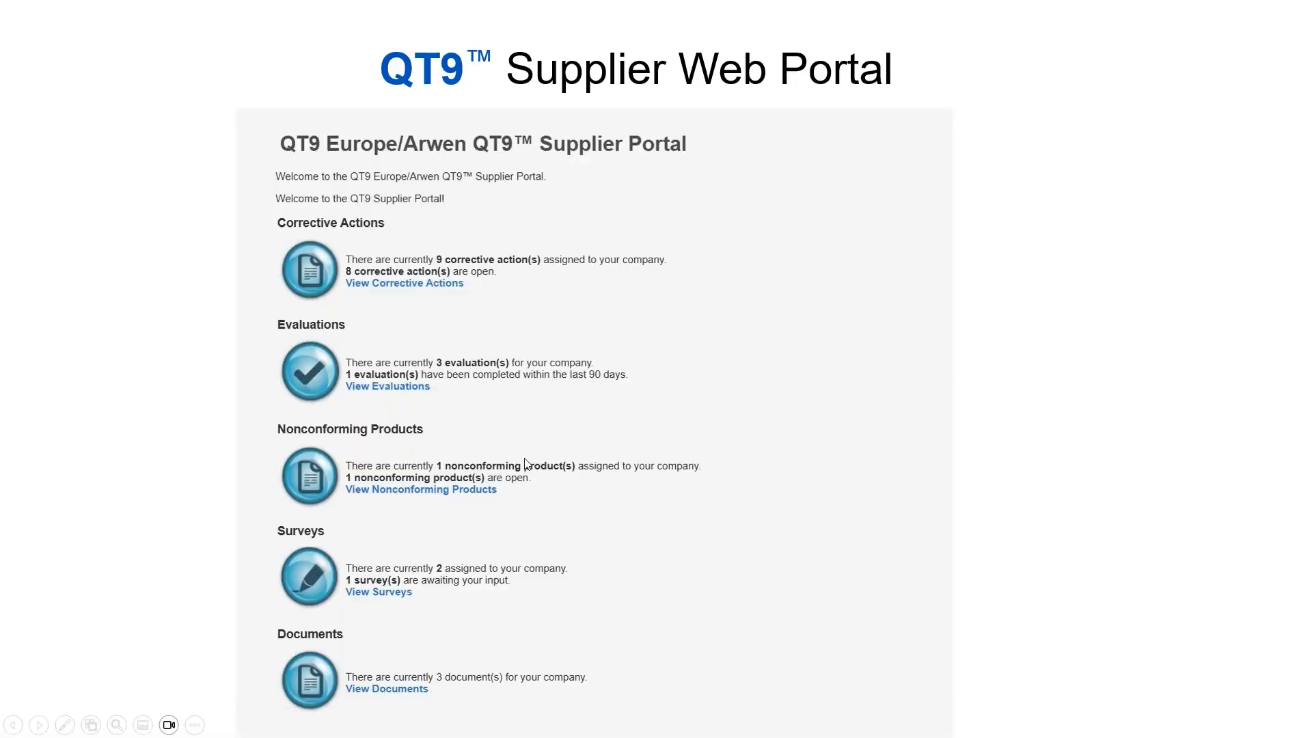
{"action": "left_click", "coordinate": [516, 458]}
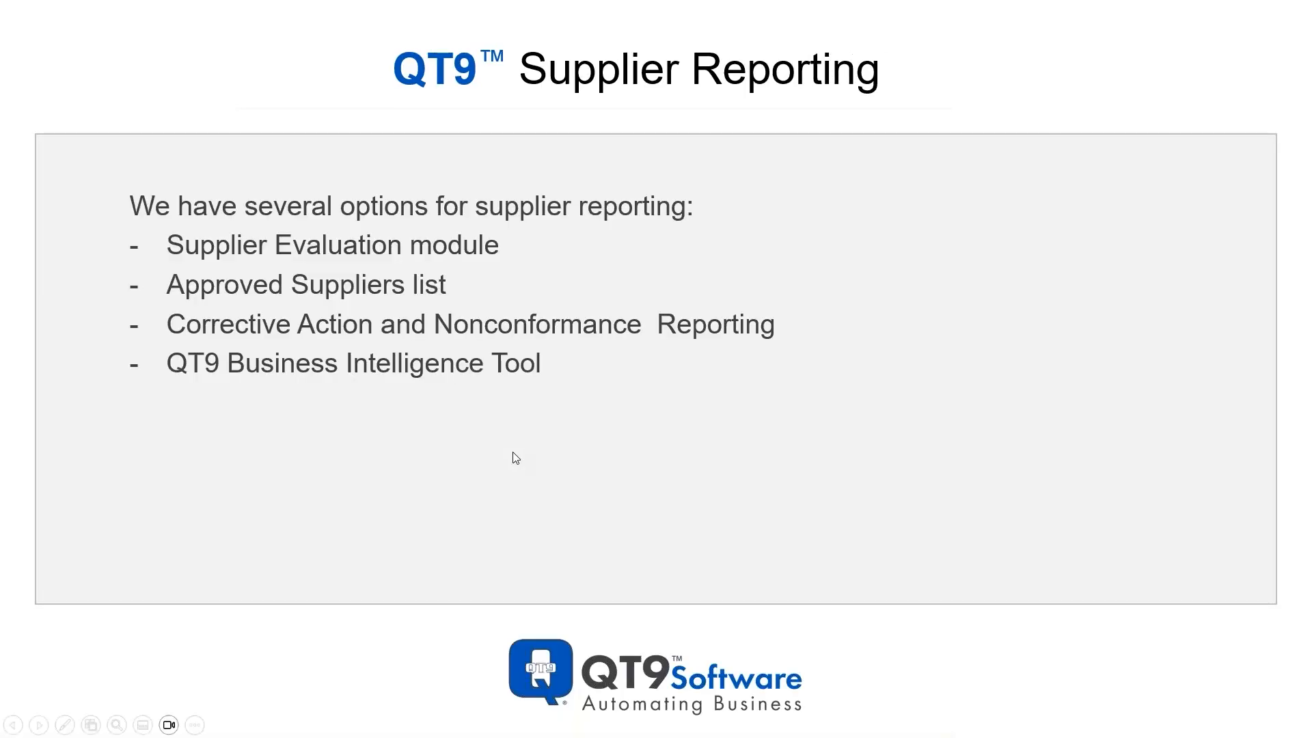
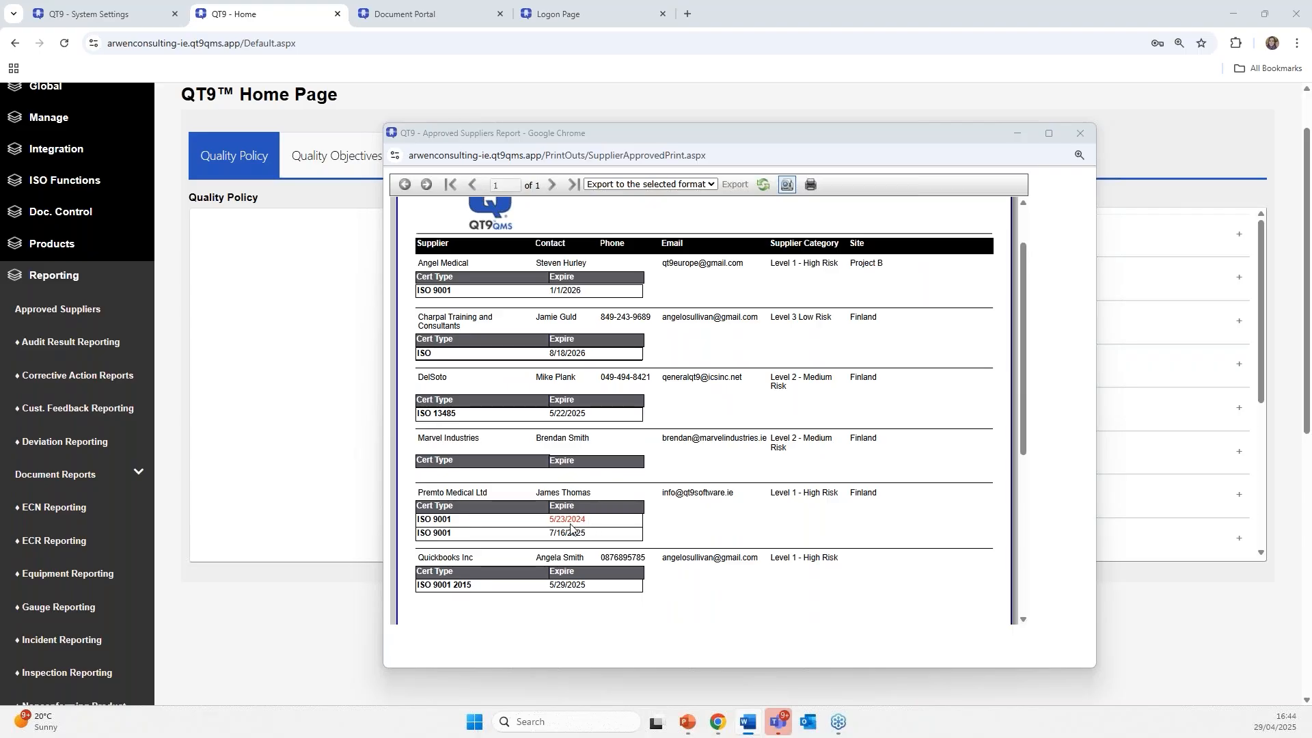
- Look over the report's export formats without picking one, then close the Approved Supplier List report window
{"action": "scroll", "coordinate": [703, 431], "scroll_direction": "down", "scroll_amount": 2}
{"action": "scroll", "coordinate": [689, 431], "scroll_direction": "up", "scroll_amount": 3}
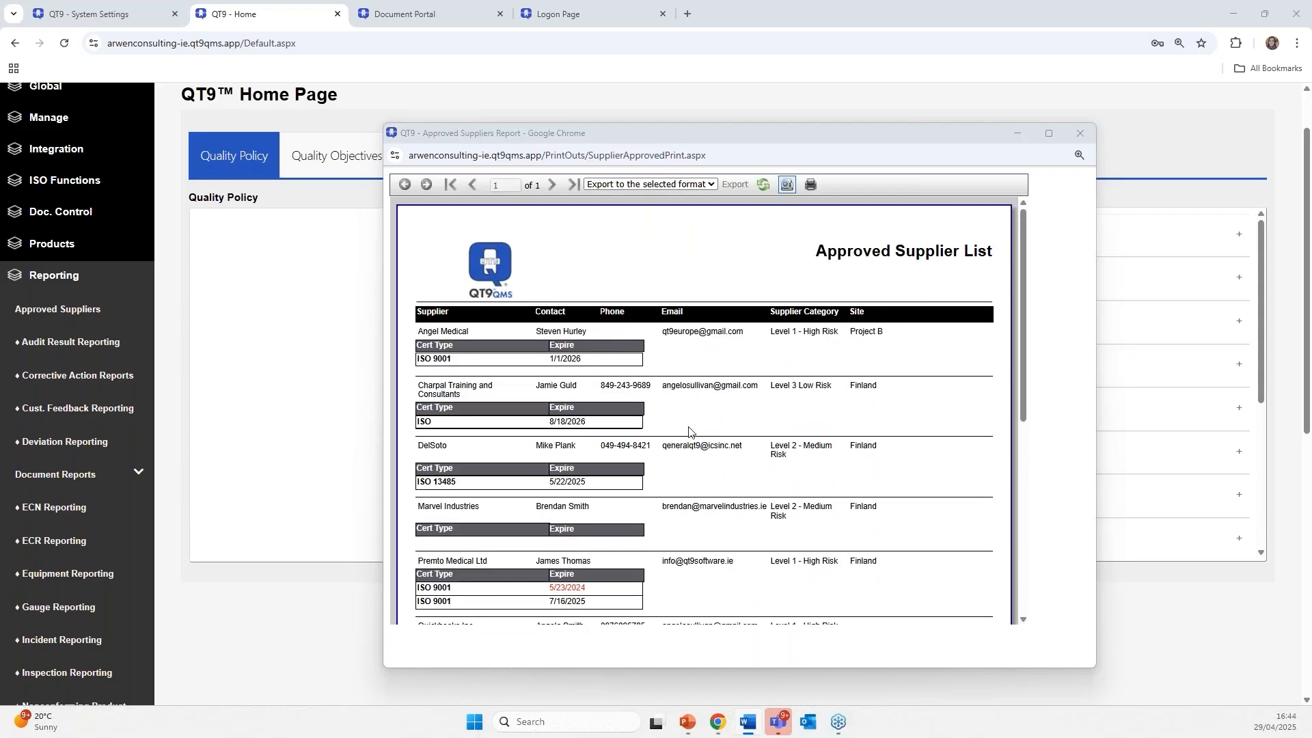
{"action": "scroll", "coordinate": [687, 430], "scroll_direction": "down", "scroll_amount": 2}
{"action": "scroll", "coordinate": [687, 430], "scroll_direction": "up", "scroll_amount": 2}
{"action": "left_click", "coordinate": [666, 185]}
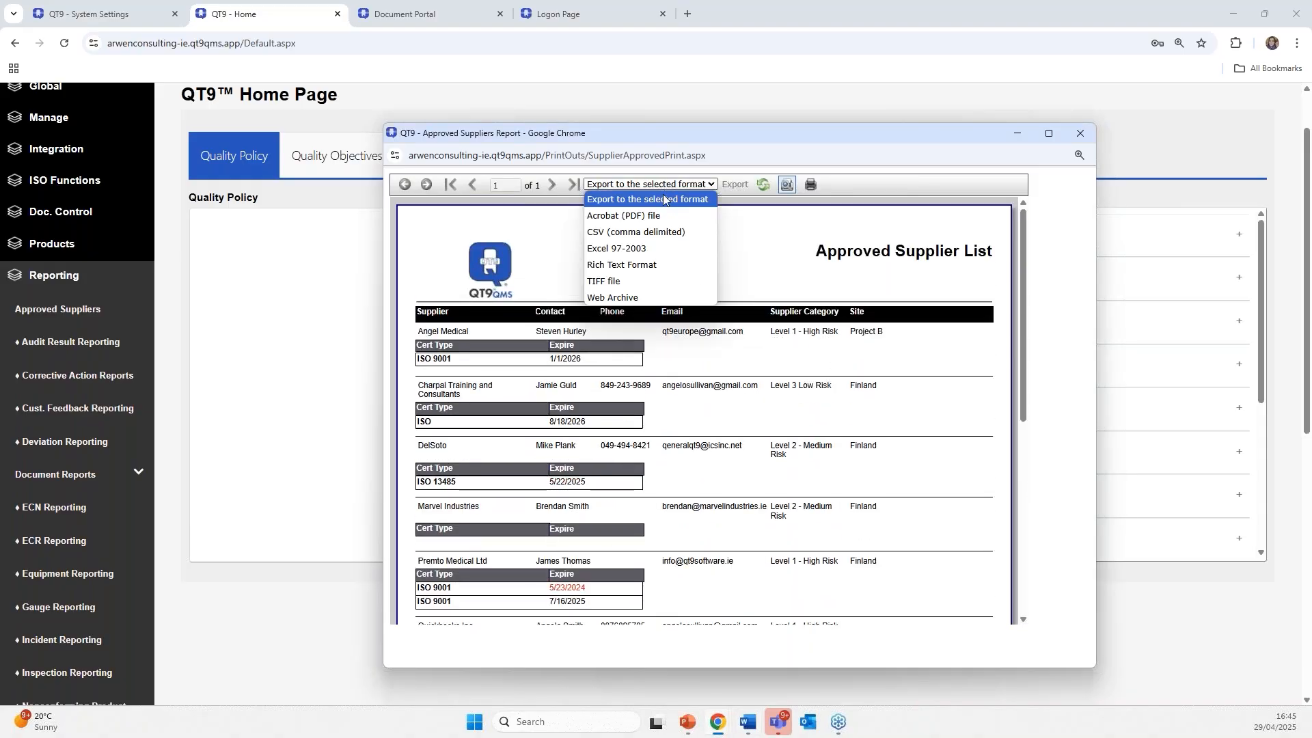
{"action": "left_click", "coordinate": [752, 255]}
{"action": "left_click", "coordinate": [1080, 137]}
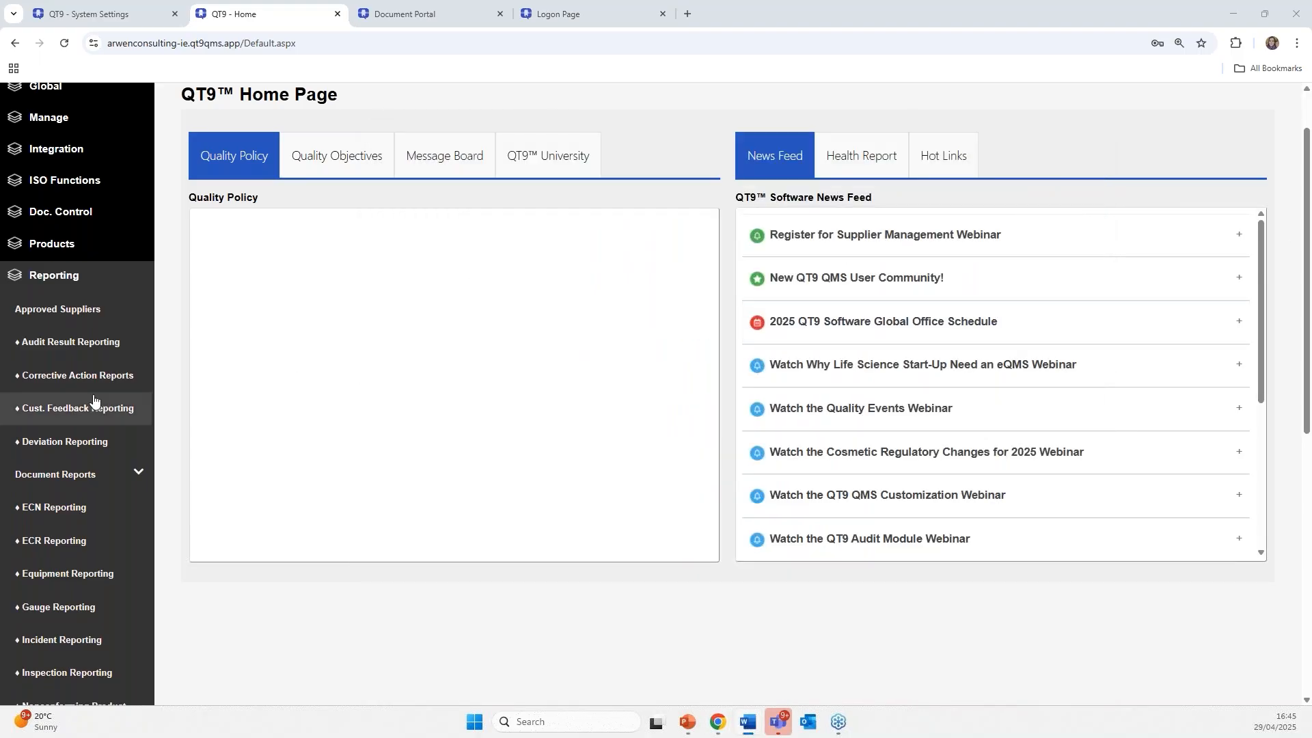
- Open the Corrective Action Reports page and choose the Bar Chart report type
{"action": "scroll", "coordinate": [61, 414], "scroll_direction": "down", "scroll_amount": 1}
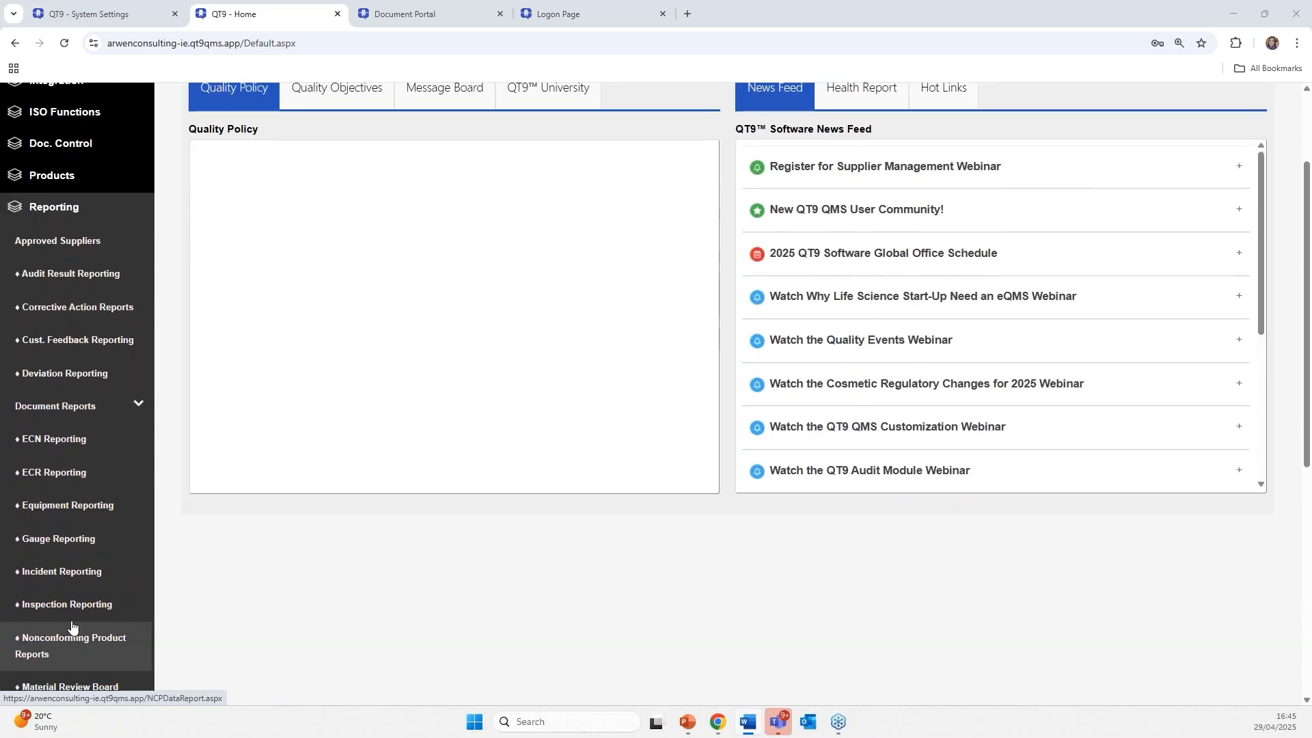
{"action": "left_click", "coordinate": [82, 329]}
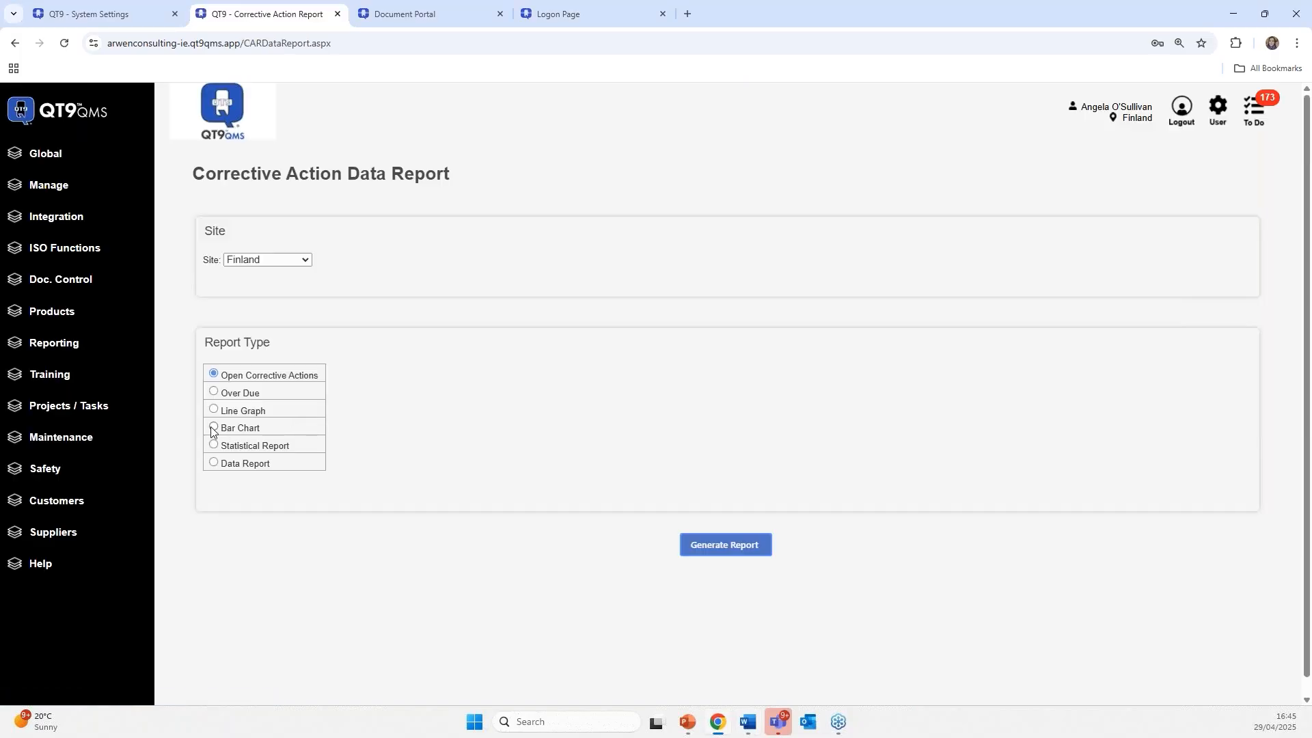
{"action": "left_click", "coordinate": [213, 428]}
- Set the ad hoc condition field to Supplier
{"action": "scroll", "coordinate": [451, 482], "scroll_direction": "down", "scroll_amount": 2}
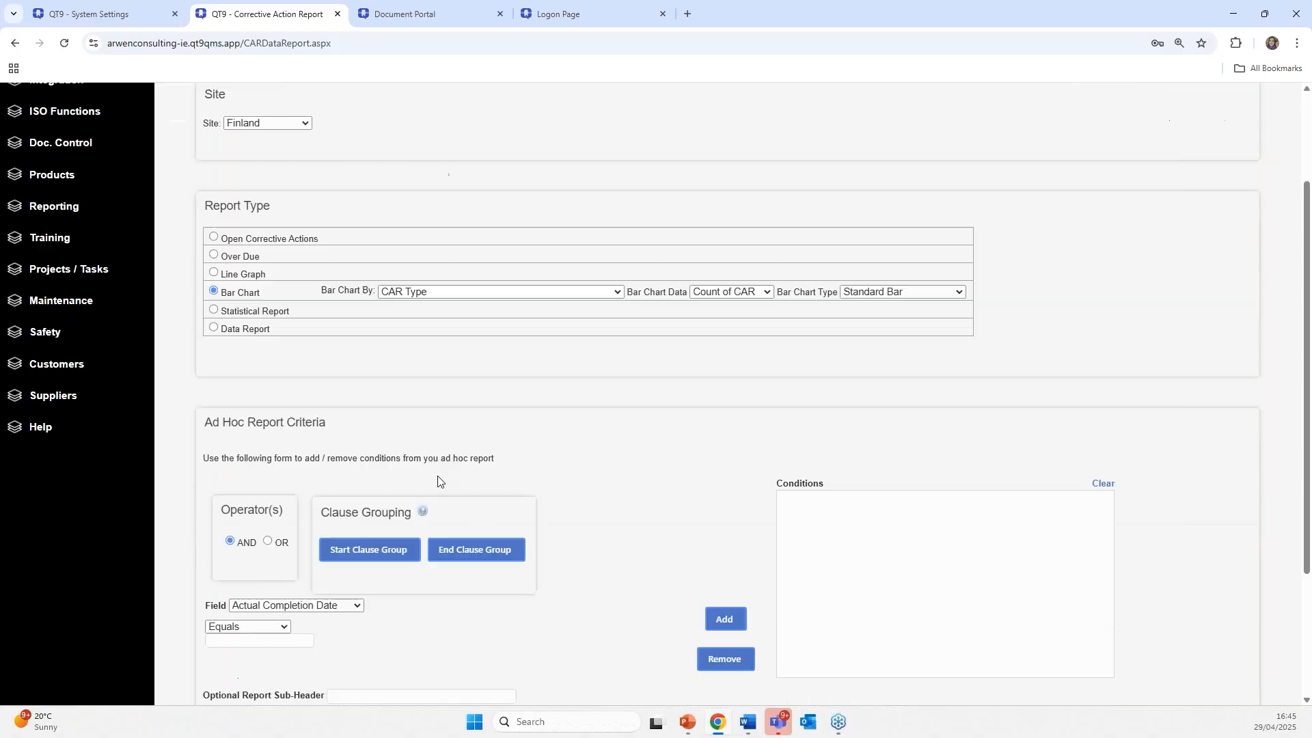
{"action": "scroll", "coordinate": [472, 455], "scroll_direction": "down", "scroll_amount": 2}
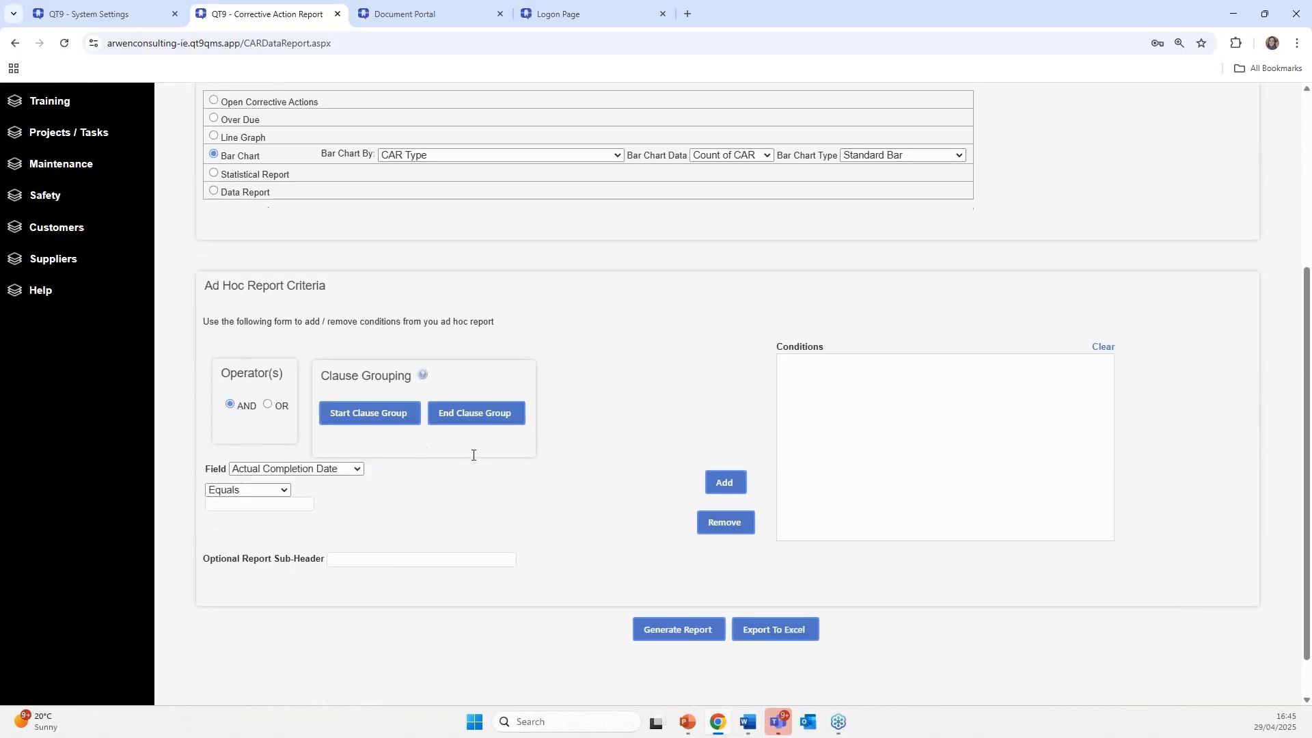
{"action": "left_click", "coordinate": [285, 469]}
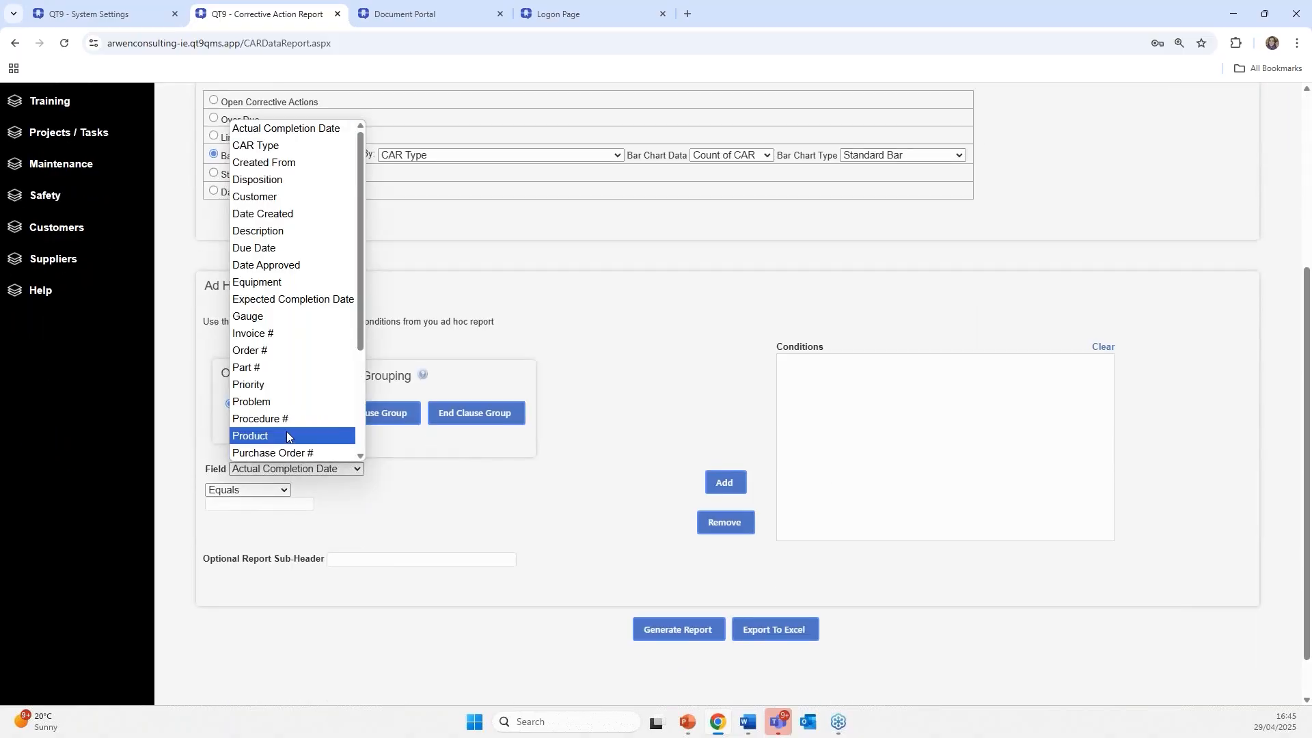
{"action": "scroll", "coordinate": [286, 437], "scroll_direction": "down", "scroll_amount": 2}
{"action": "left_click", "coordinate": [277, 370]}
{"action": "scroll", "coordinate": [559, 407], "scroll_direction": "up", "scroll_amount": 1}
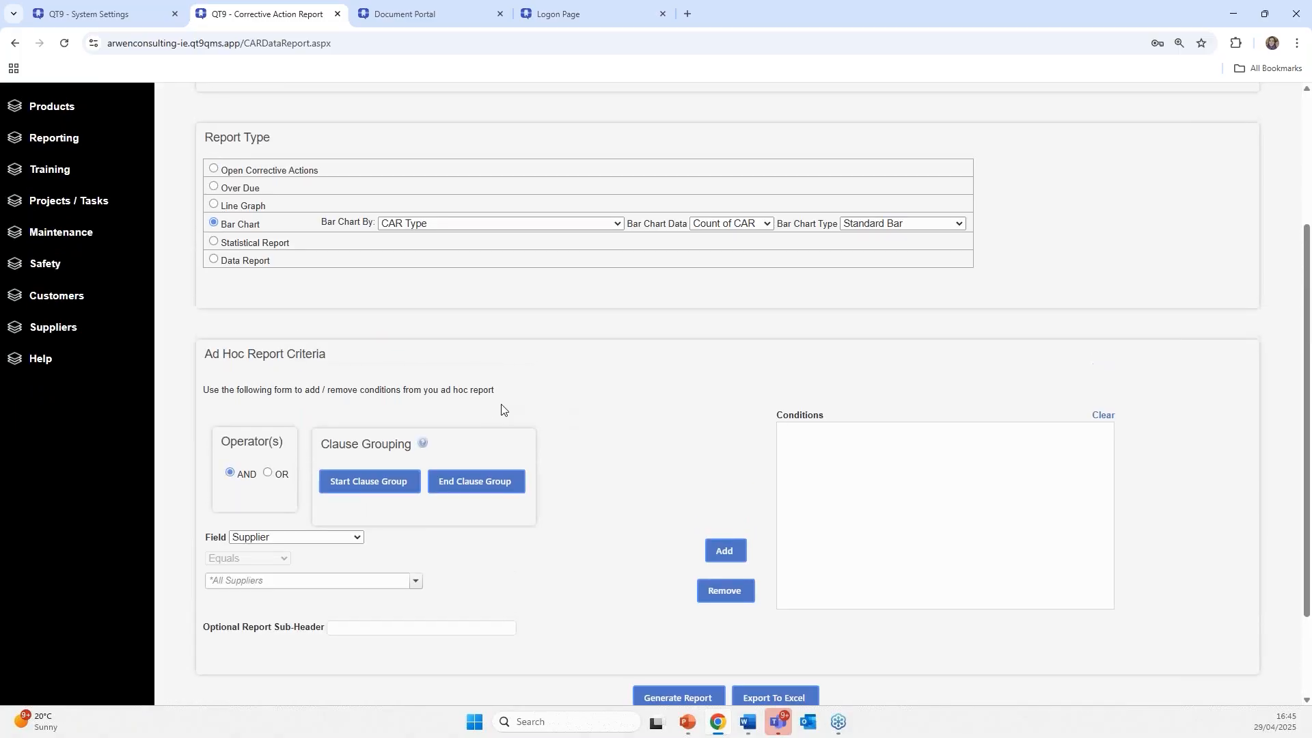
{"action": "scroll", "coordinate": [567, 316], "scroll_direction": "up", "scroll_amount": 2}
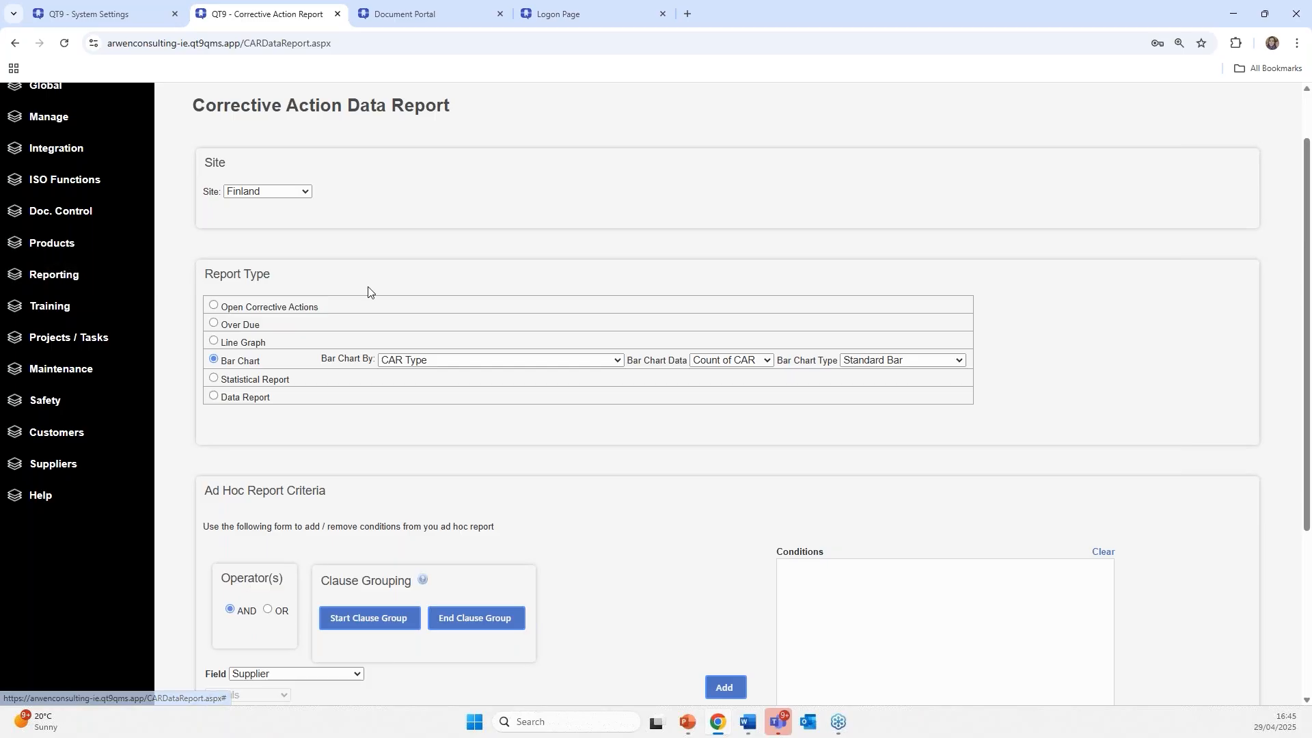
{"action": "scroll", "coordinate": [530, 361], "scroll_direction": "up", "scroll_amount": 1}
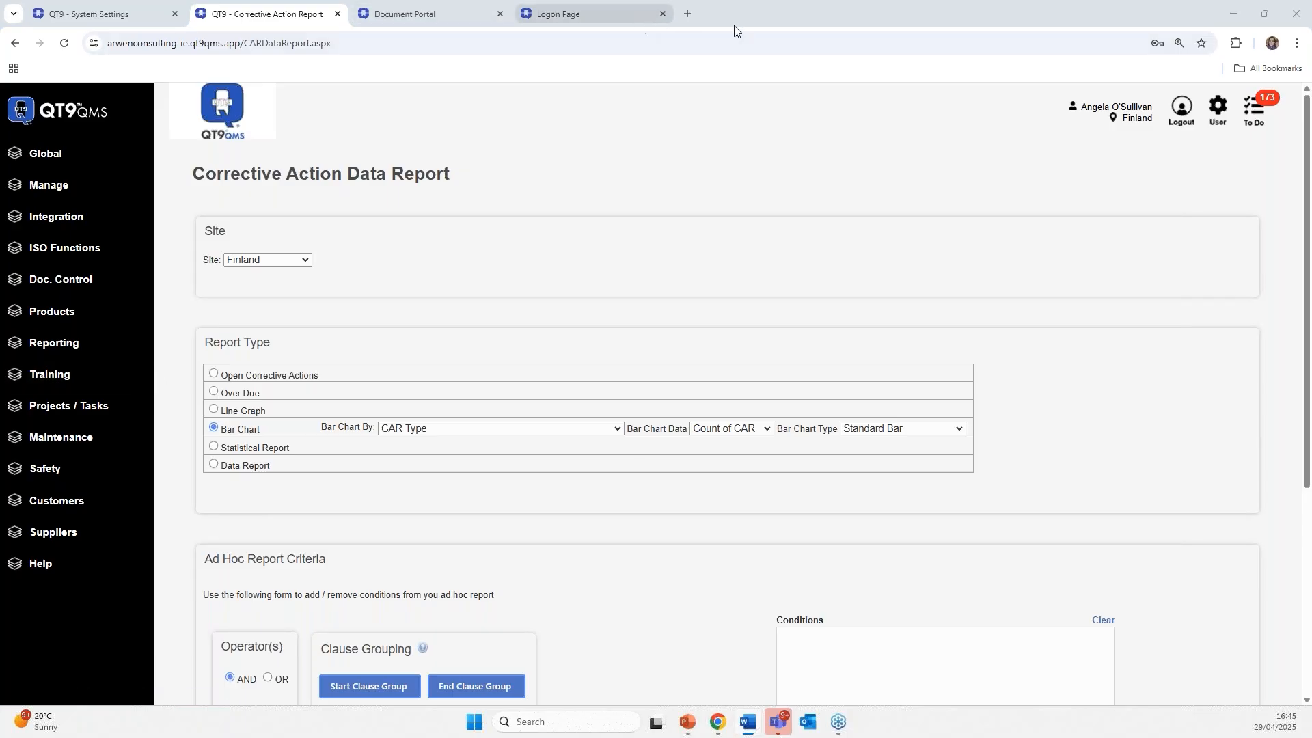
- In a new browser tab, go to the QT9 logon page and open the BI Reporting Portal login
{"action": "left_click", "coordinate": [688, 14]}
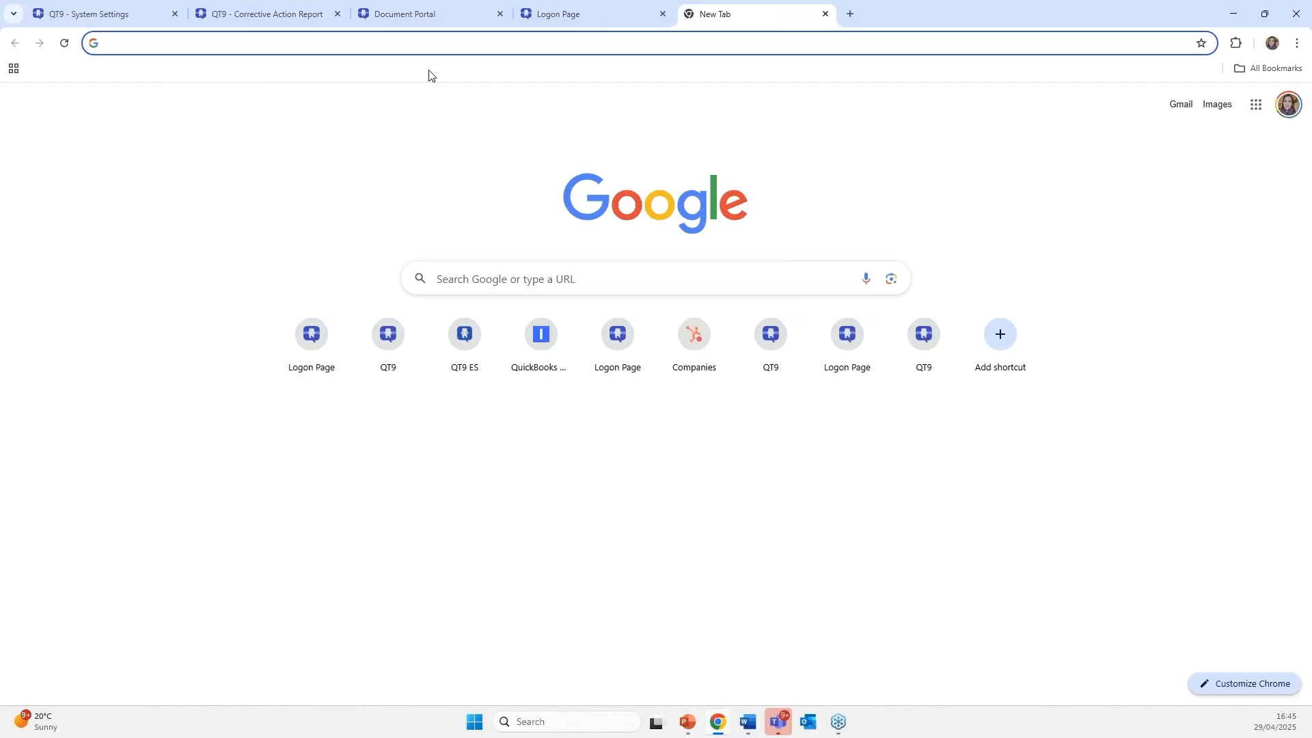
{"action": "type", "text": "ic"}
{"action": "key", "text": "Return"}
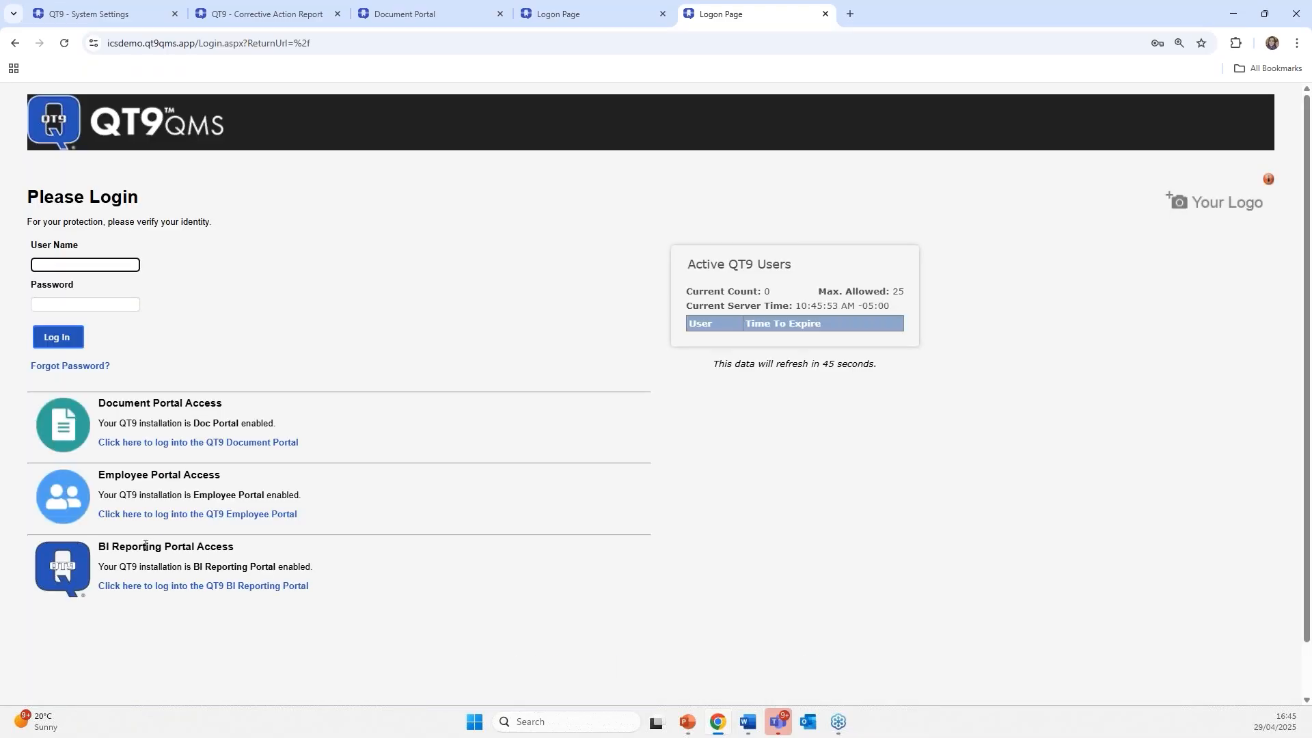
{"action": "left_click", "coordinate": [168, 587]}
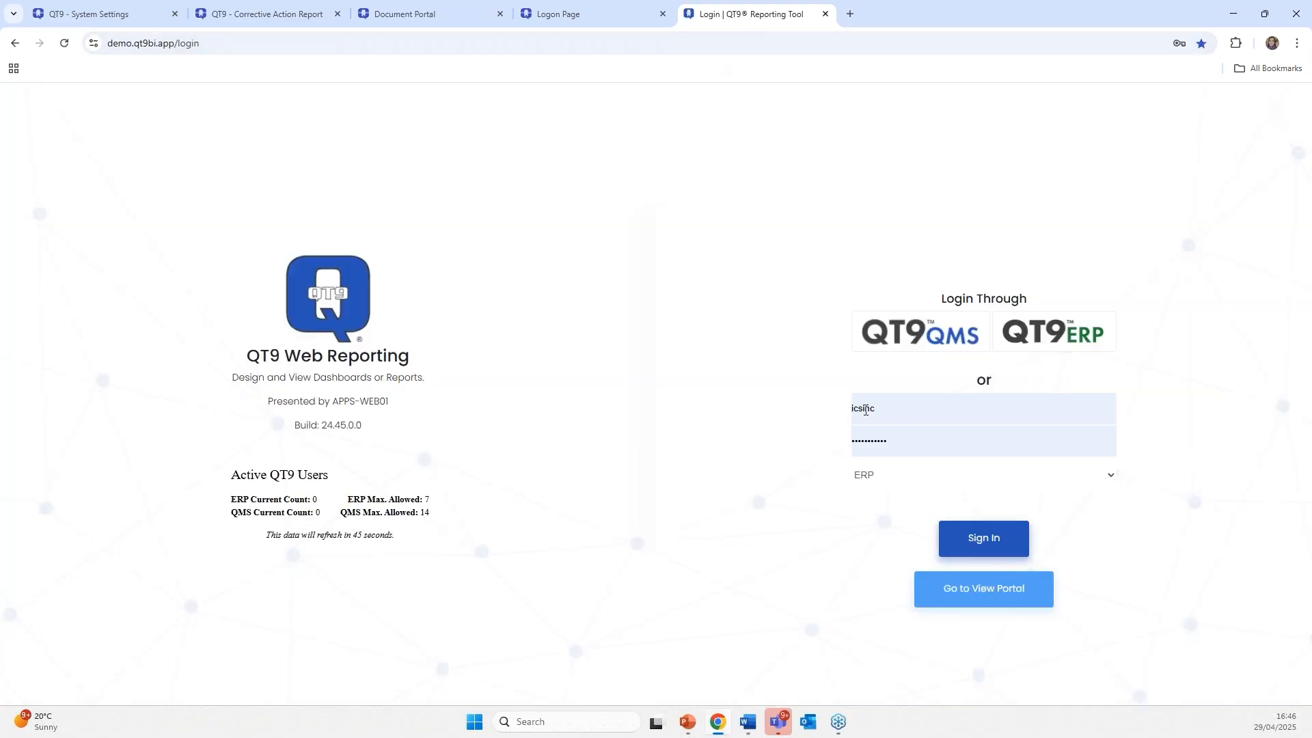
- Sign in to QT9 Web Reporting through QMS using saved credentials
{"action": "left_click", "coordinate": [890, 399]}
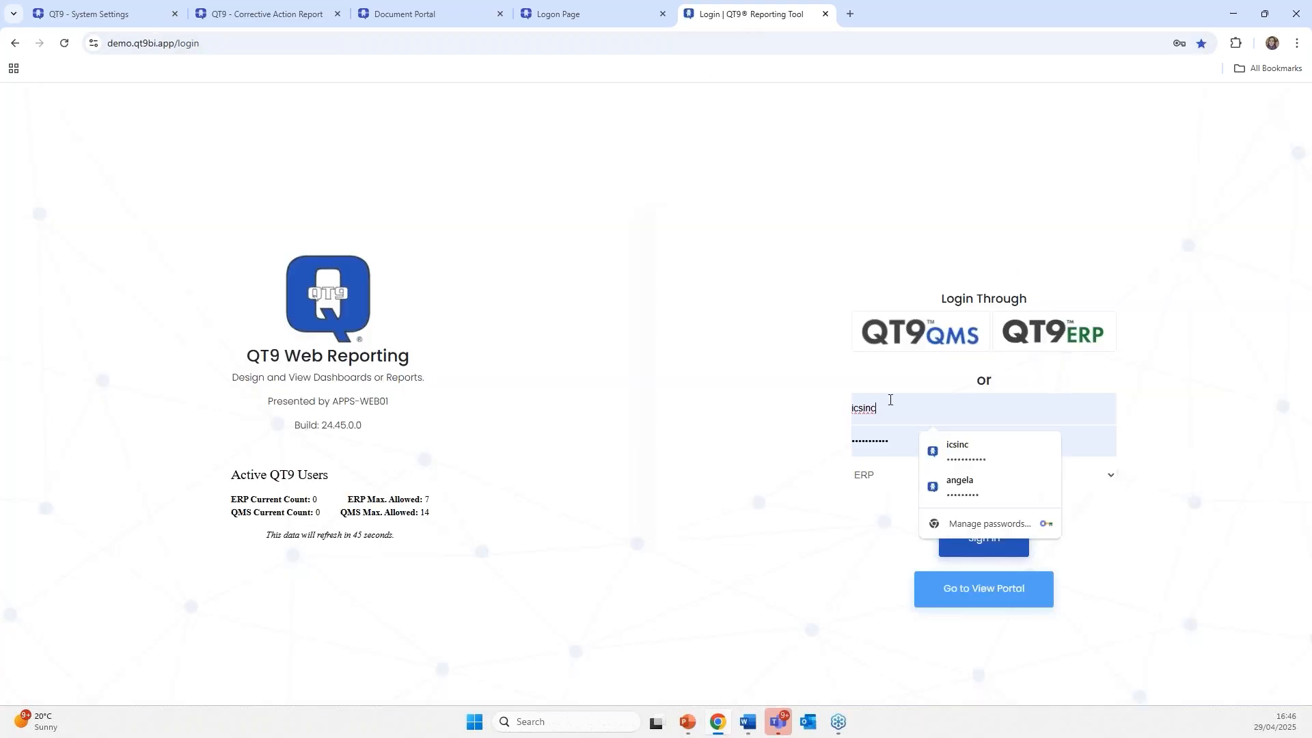
{"action": "left_click", "coordinate": [950, 486]}
{"action": "left_click", "coordinate": [881, 482]}
{"action": "left_click", "coordinate": [882, 517]}
{"action": "left_click", "coordinate": [975, 534]}
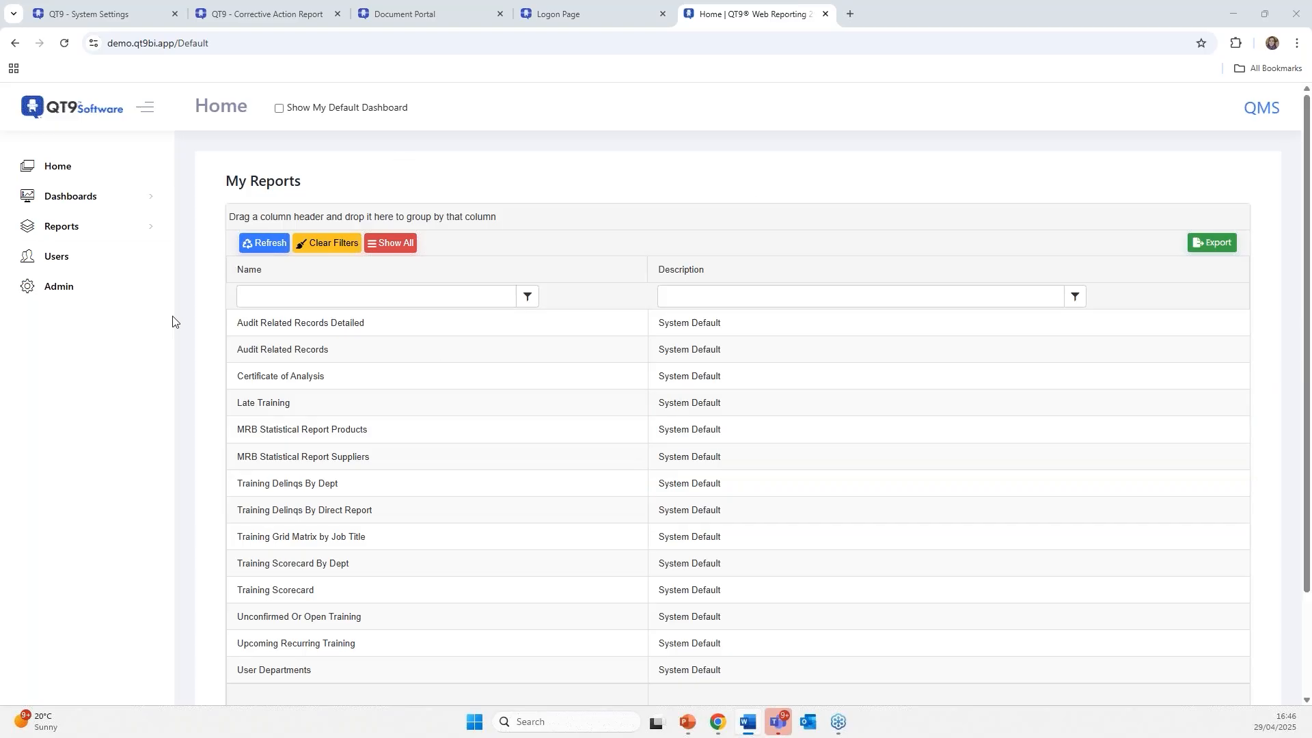
- Load the (AOS) CAPA - Supplier Quality dashboard from View Dashboards and look over its charts
{"action": "left_click", "coordinate": [57, 204]}
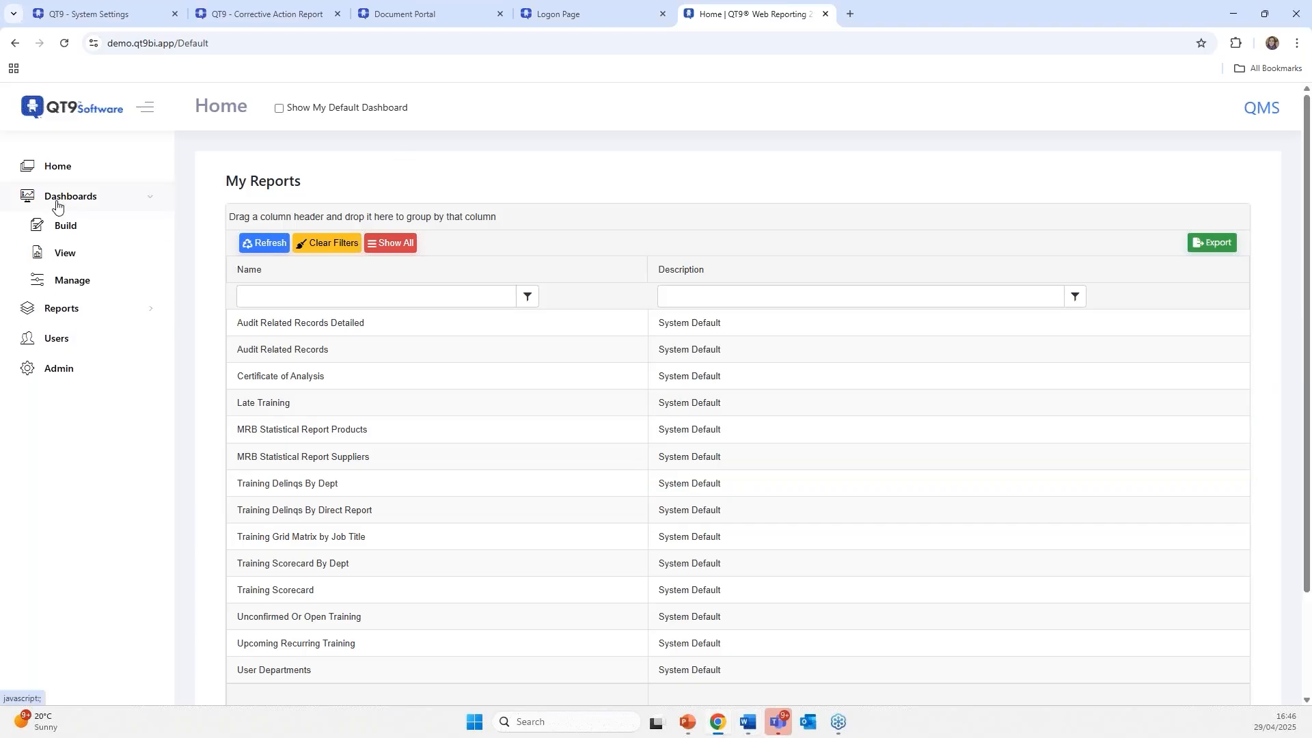
{"action": "left_click", "coordinate": [71, 258]}
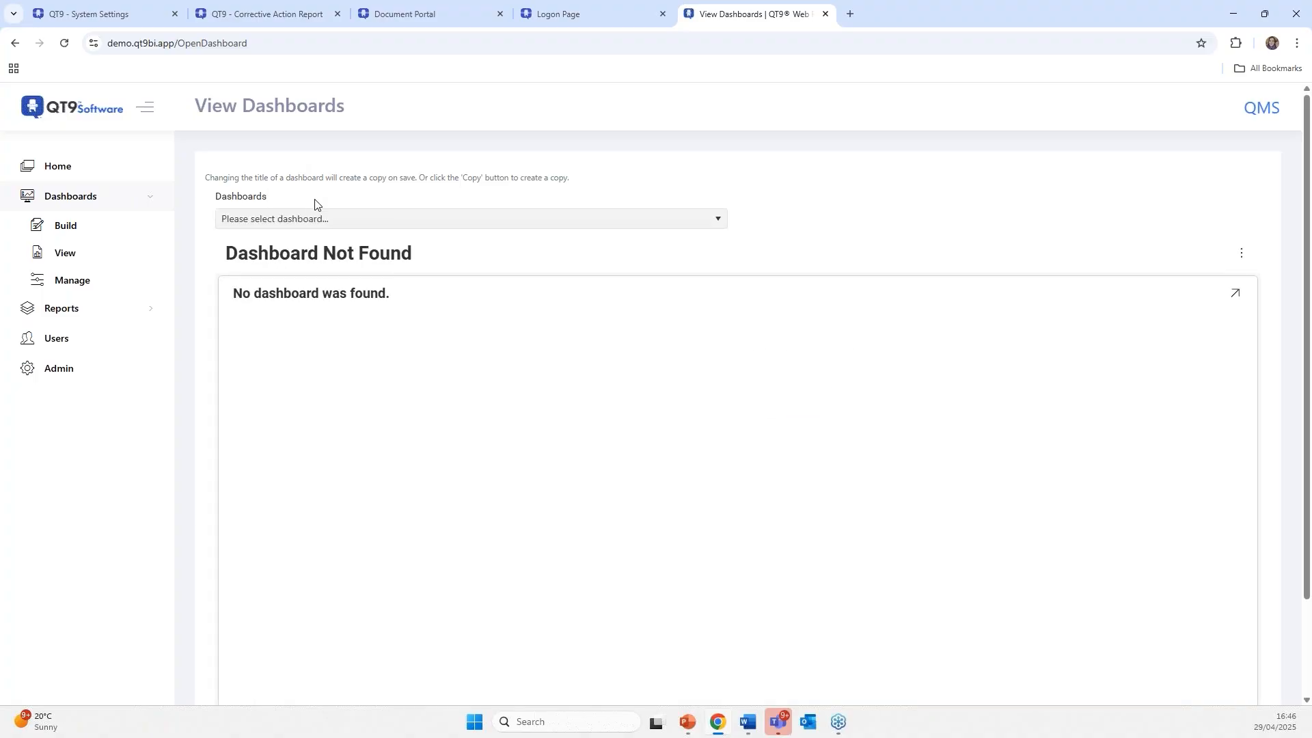
{"action": "left_click", "coordinate": [306, 219]}
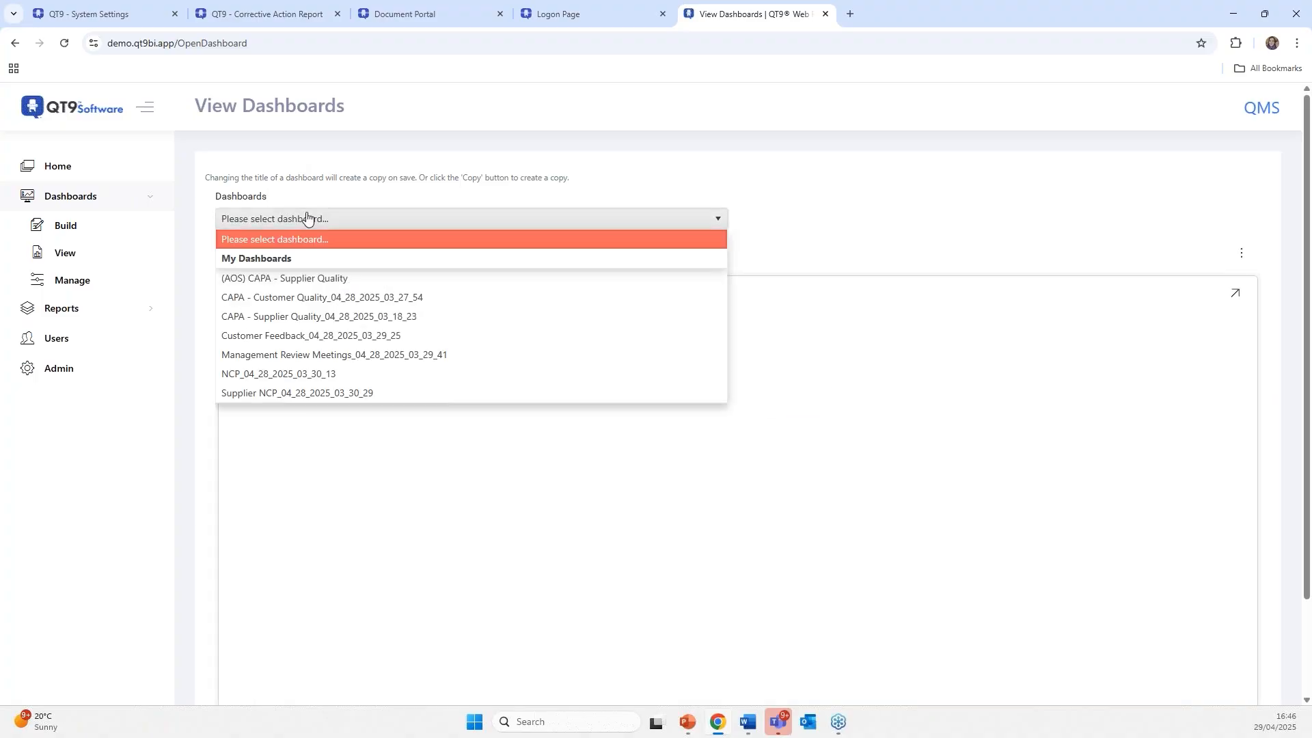
{"action": "left_click", "coordinate": [309, 279]}
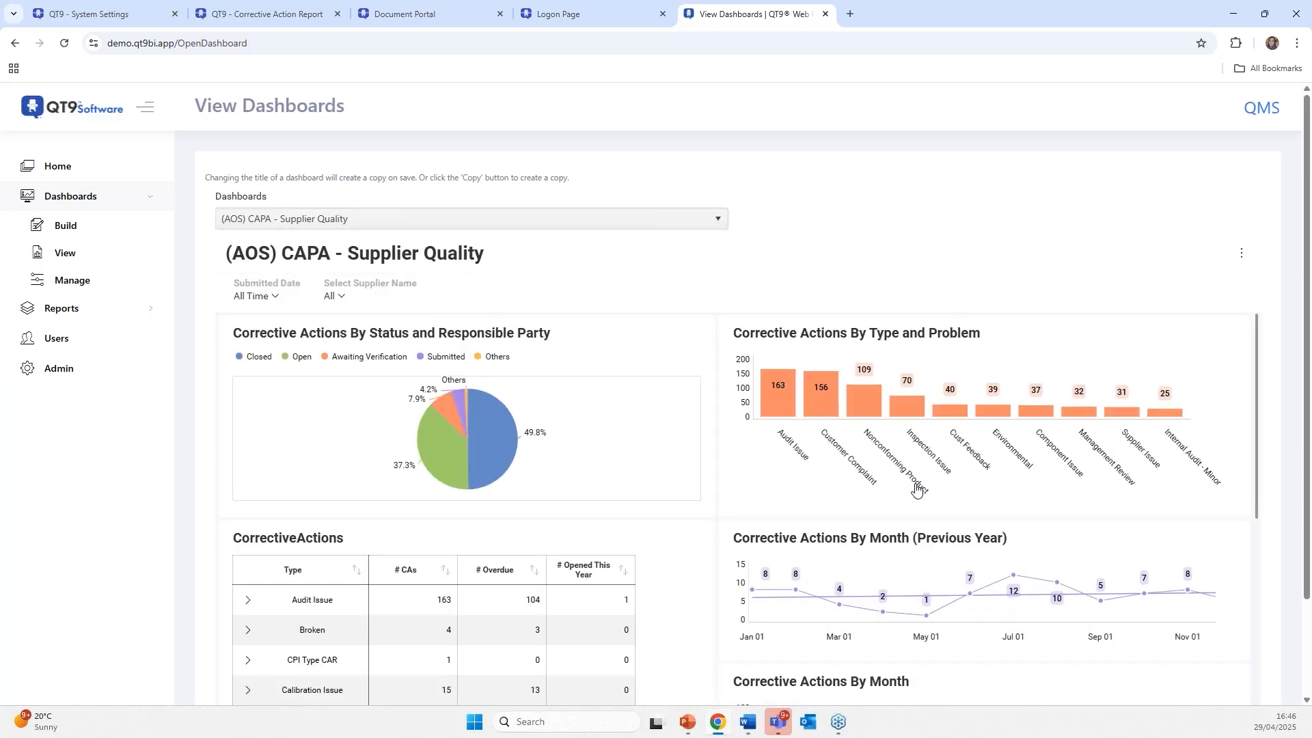
{"action": "scroll", "coordinate": [519, 316], "scroll_direction": "down", "scroll_amount": 1}
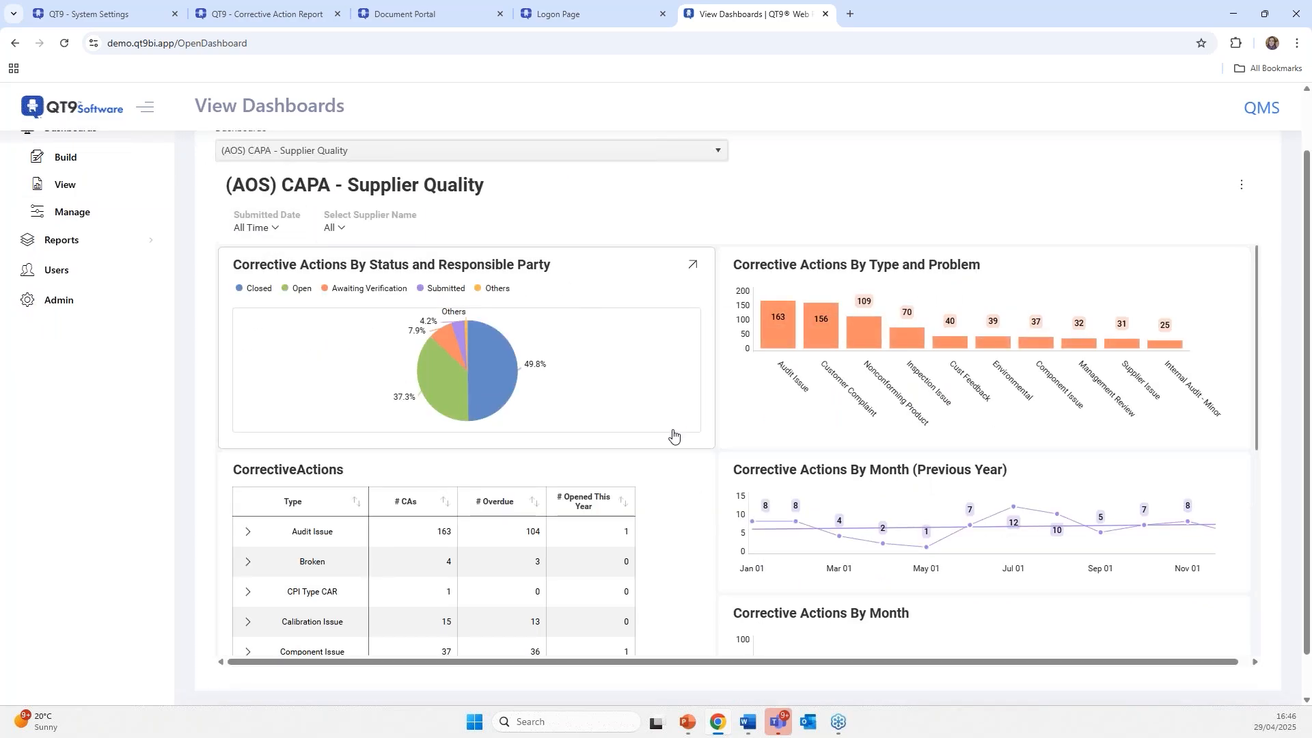
{"action": "scroll", "coordinate": [711, 423], "scroll_direction": "up", "scroll_amount": 1}
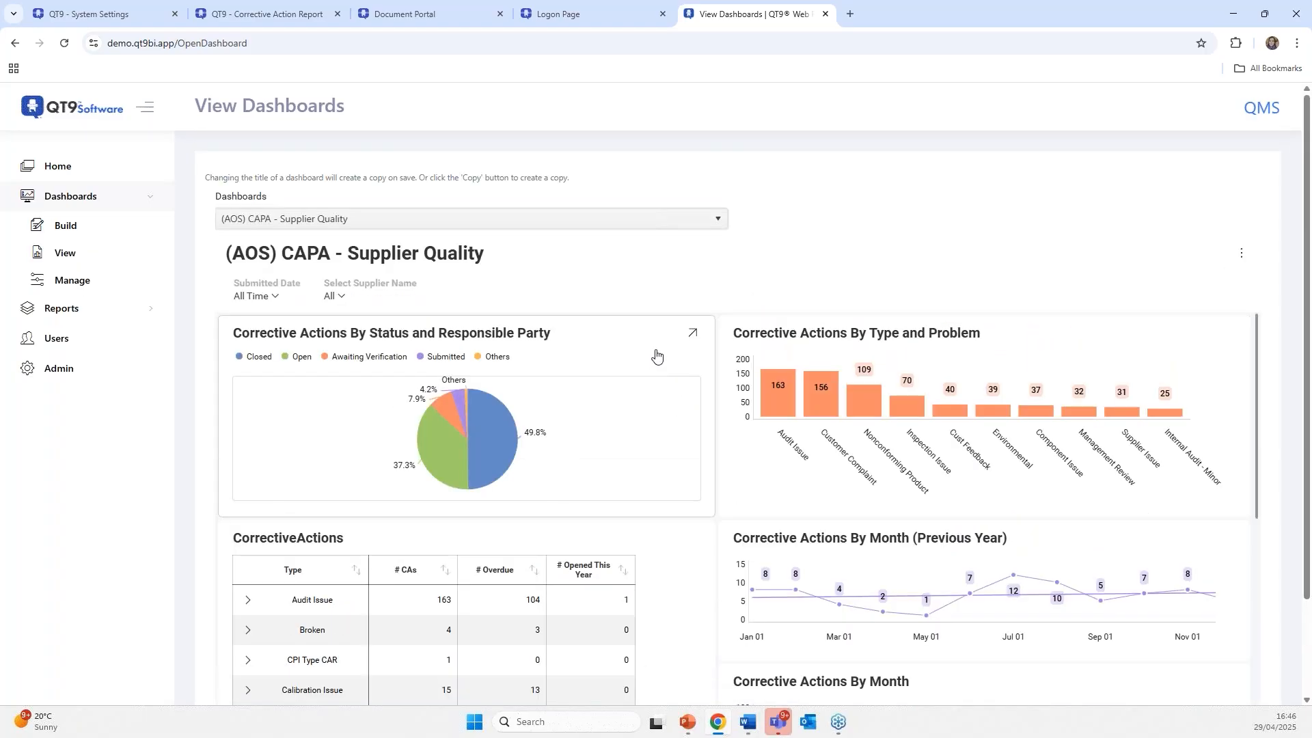
{"action": "left_click", "coordinate": [274, 298]}
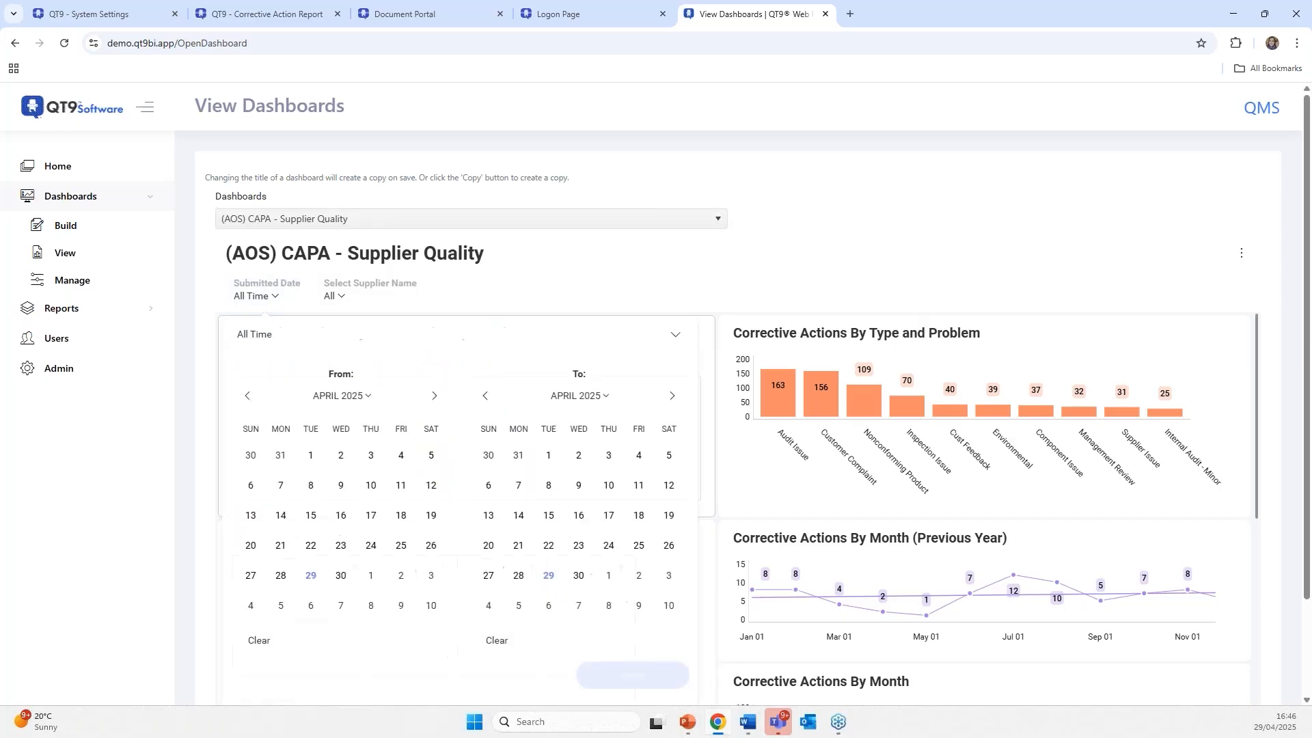
{"action": "left_click", "coordinate": [484, 258]}
{"action": "left_click", "coordinate": [274, 299]}
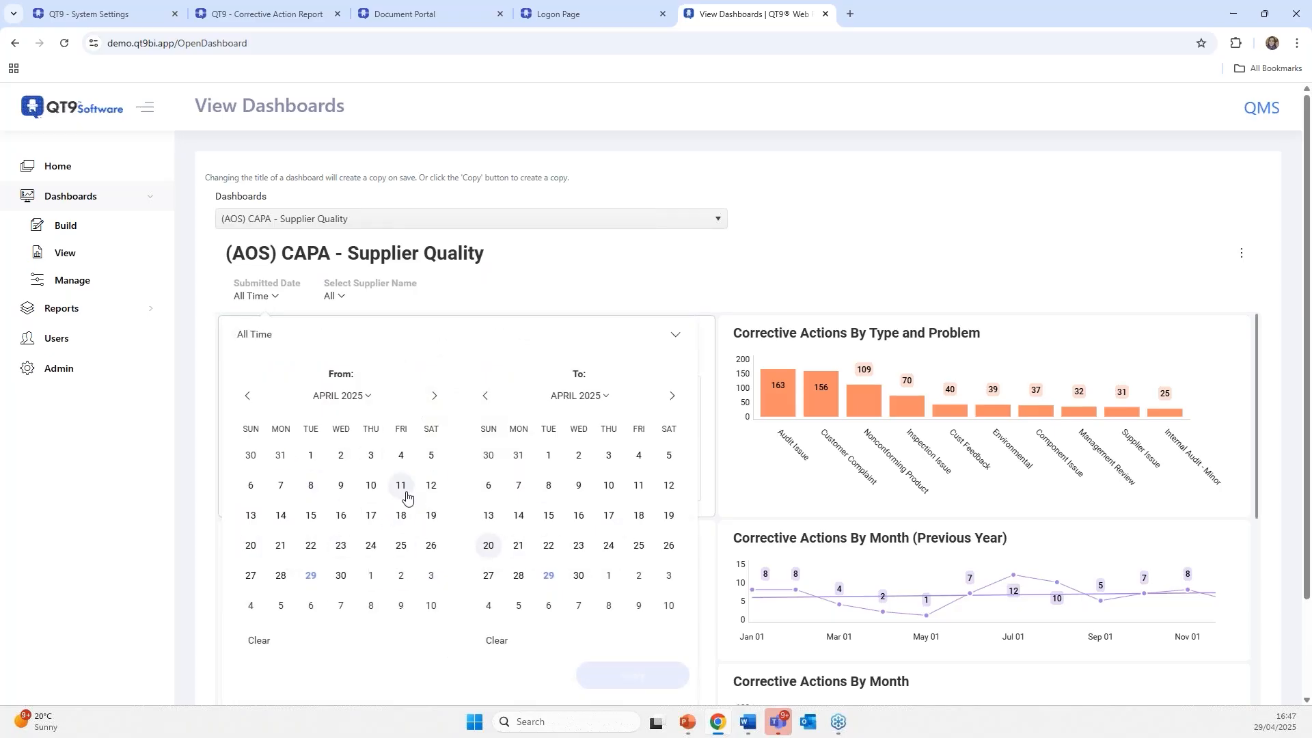
{"action": "left_click", "coordinate": [582, 261]}
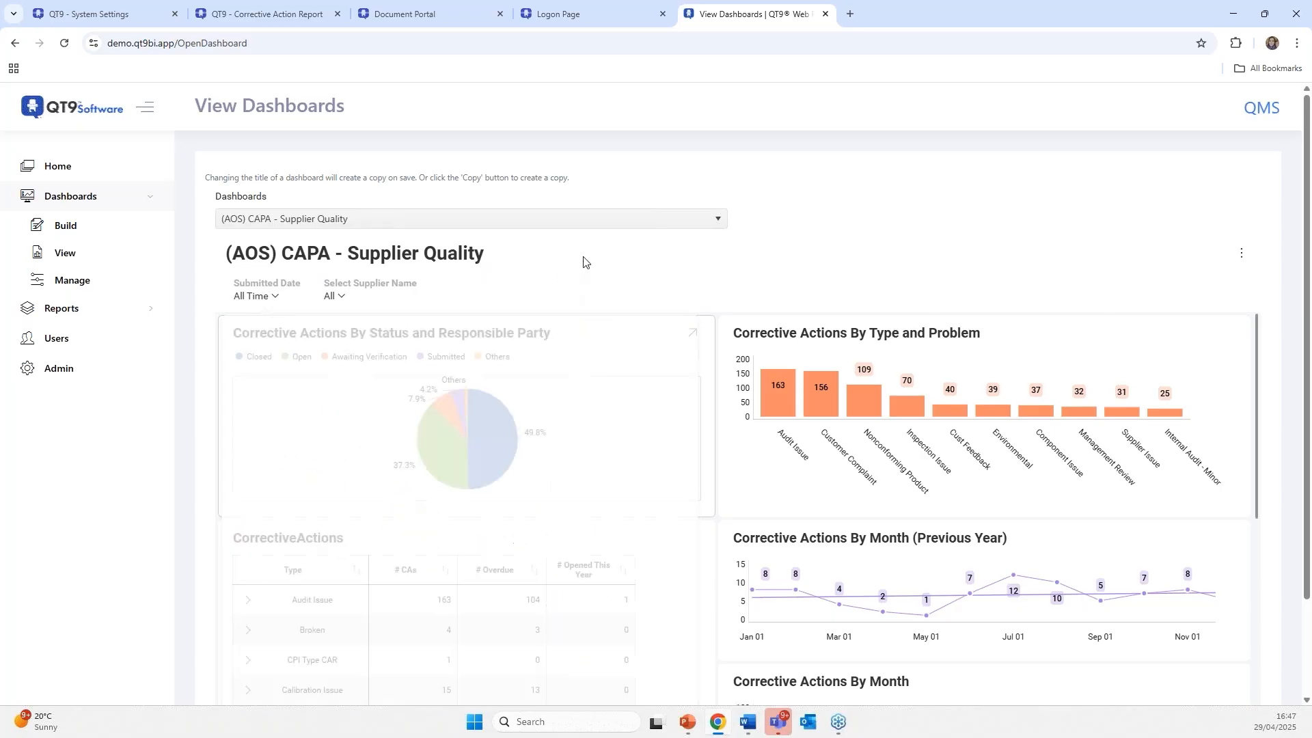
{"action": "left_click", "coordinate": [344, 301]}
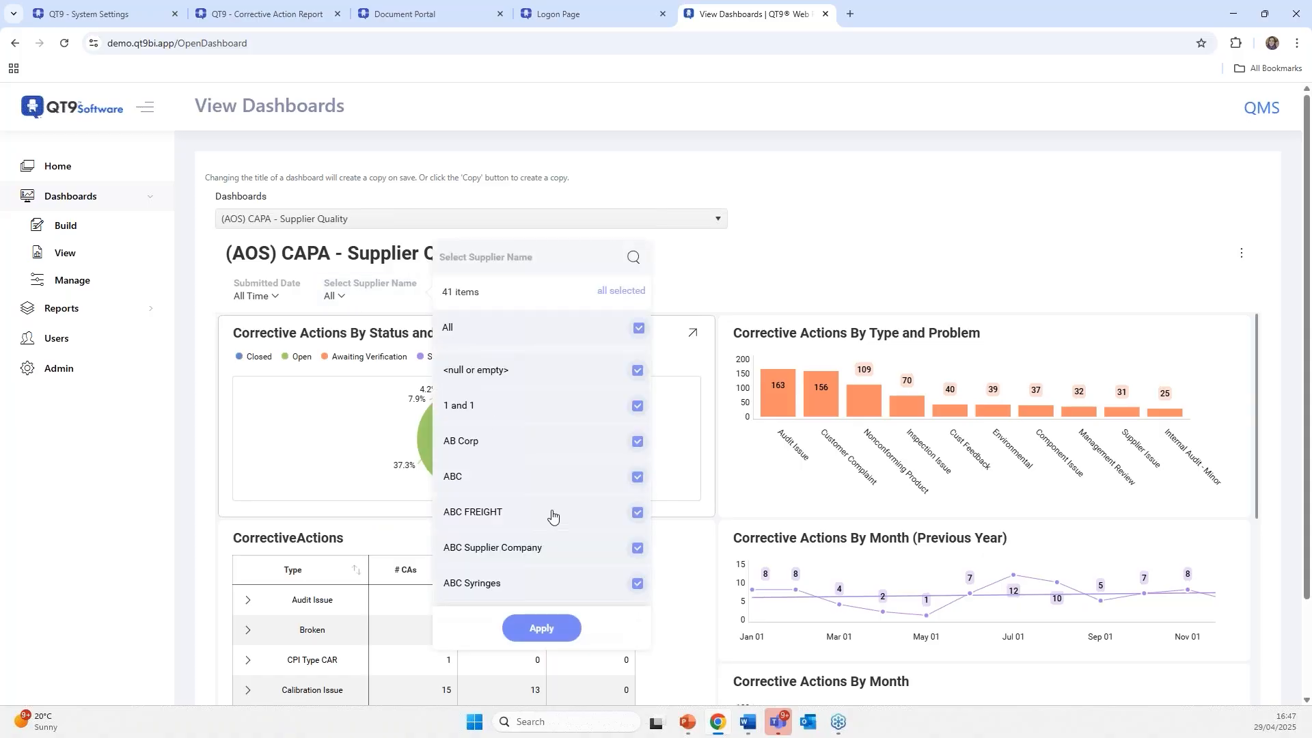
{"action": "scroll", "coordinate": [556, 504], "scroll_direction": "down", "scroll_amount": 2}
{"action": "left_click", "coordinate": [729, 265]}
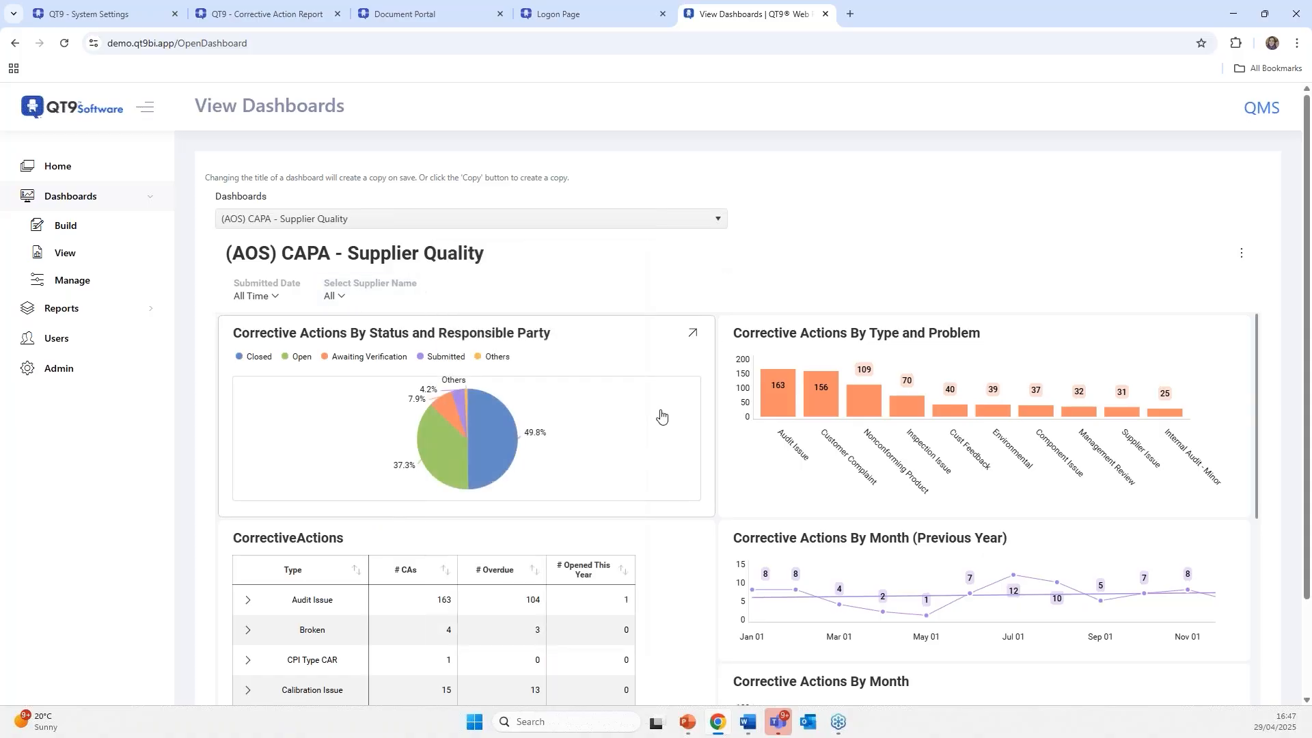
{"action": "scroll", "coordinate": [615, 427], "scroll_direction": "down", "scroll_amount": 3}
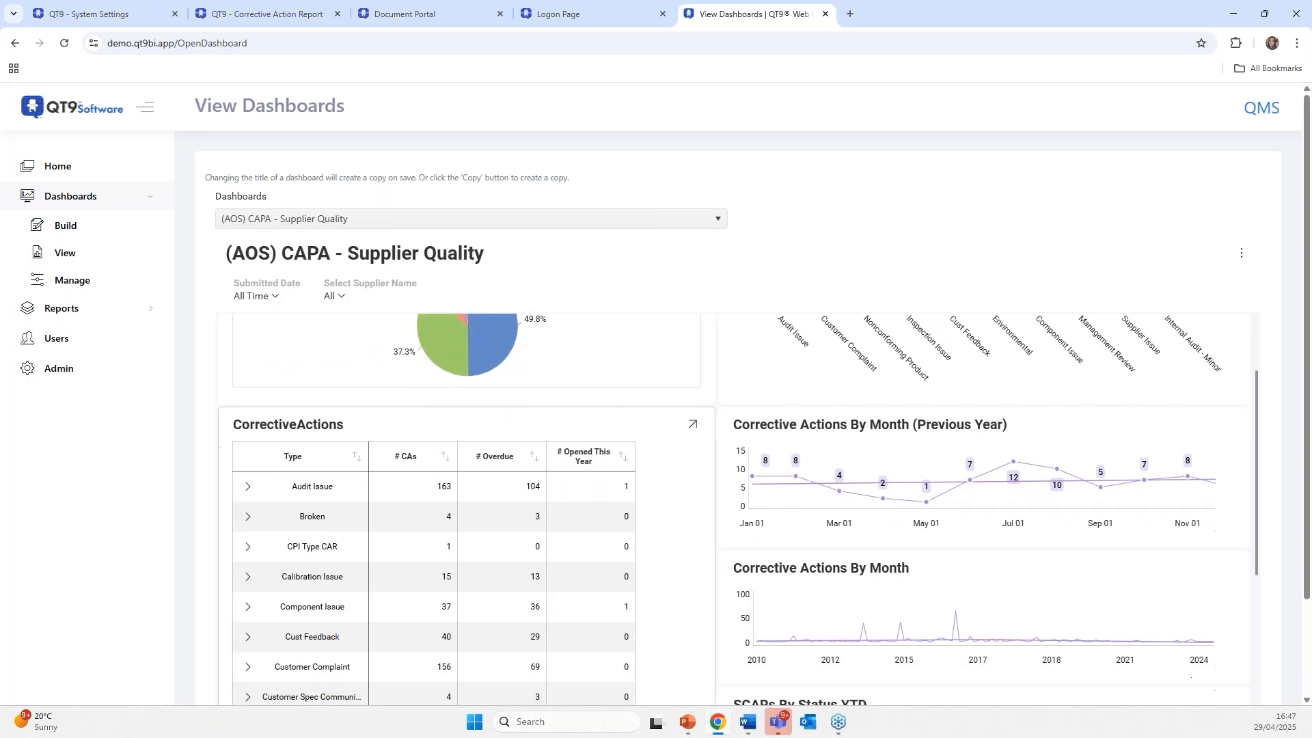
{"action": "scroll", "coordinate": [895, 454], "scroll_direction": "down", "scroll_amount": 3}
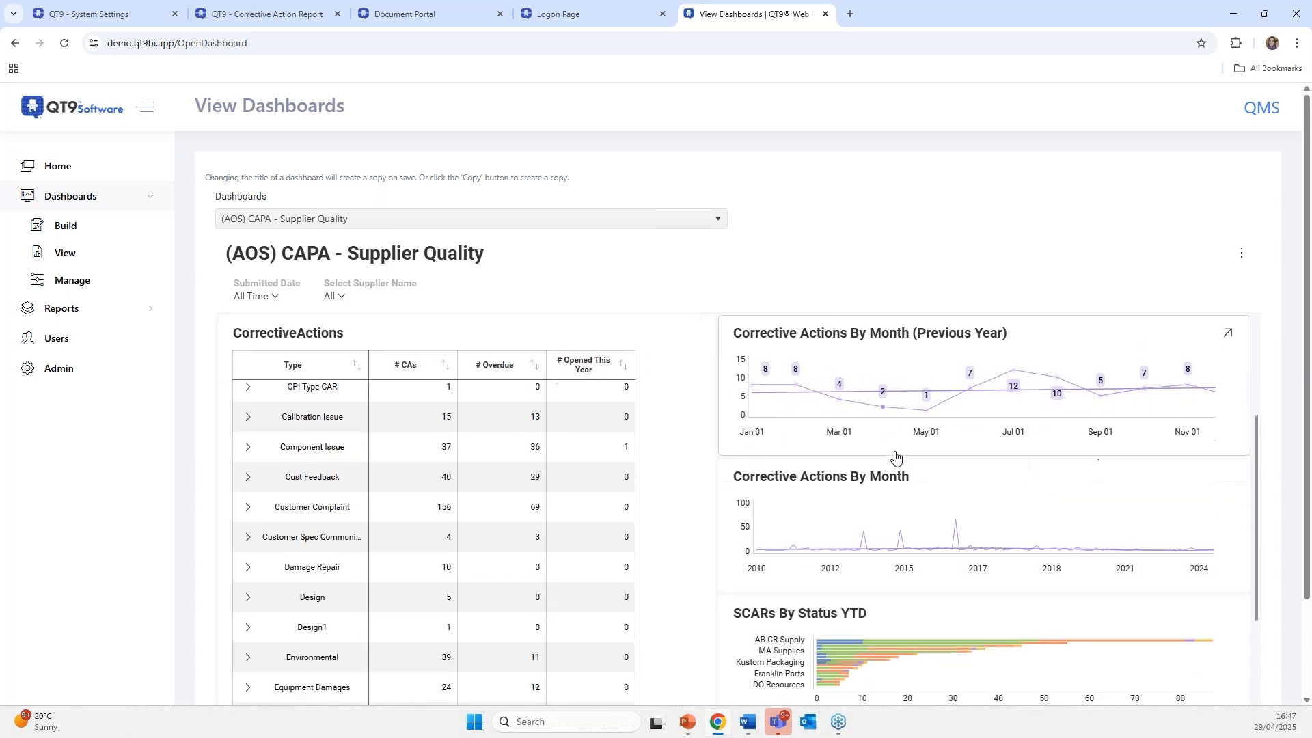
{"action": "scroll", "coordinate": [987, 503], "scroll_direction": "down", "scroll_amount": 1}
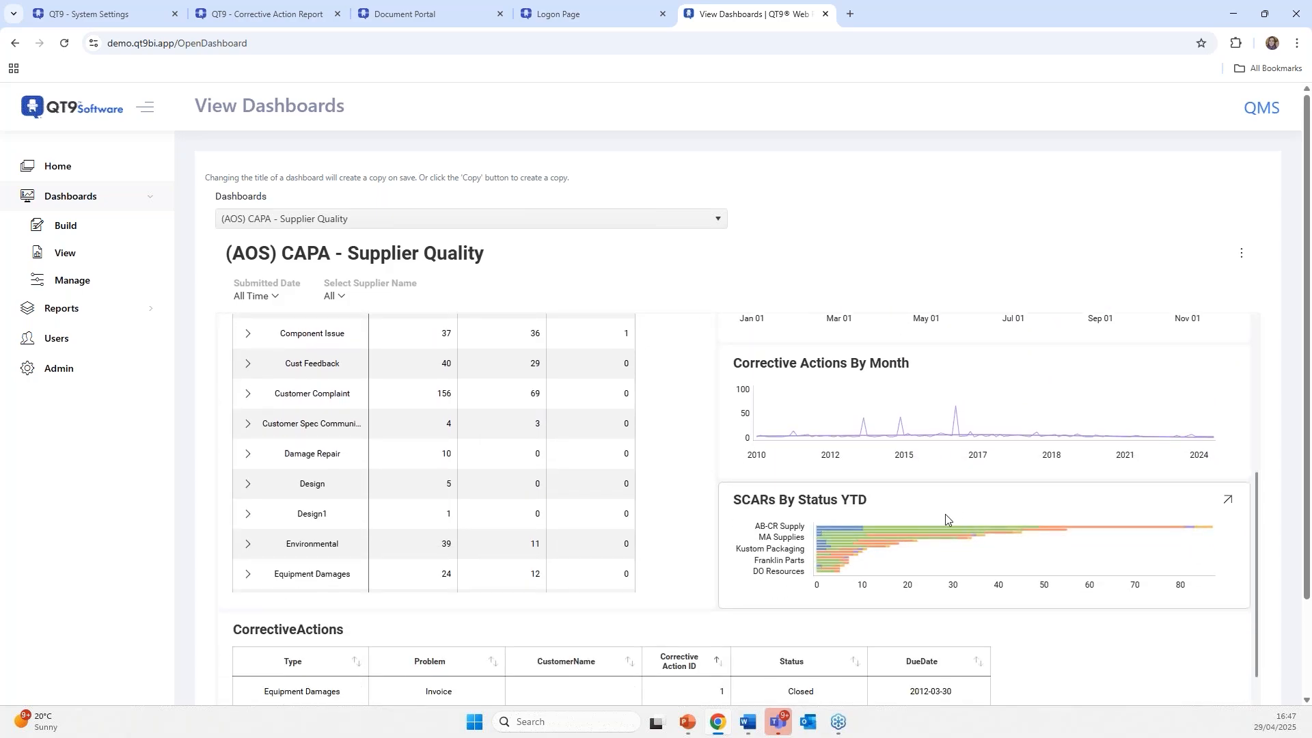
- Expand the SCARs By Status YTD chart, switch it to grouped columns, and return it to the dashboard
{"action": "left_click", "coordinate": [1227, 503]}
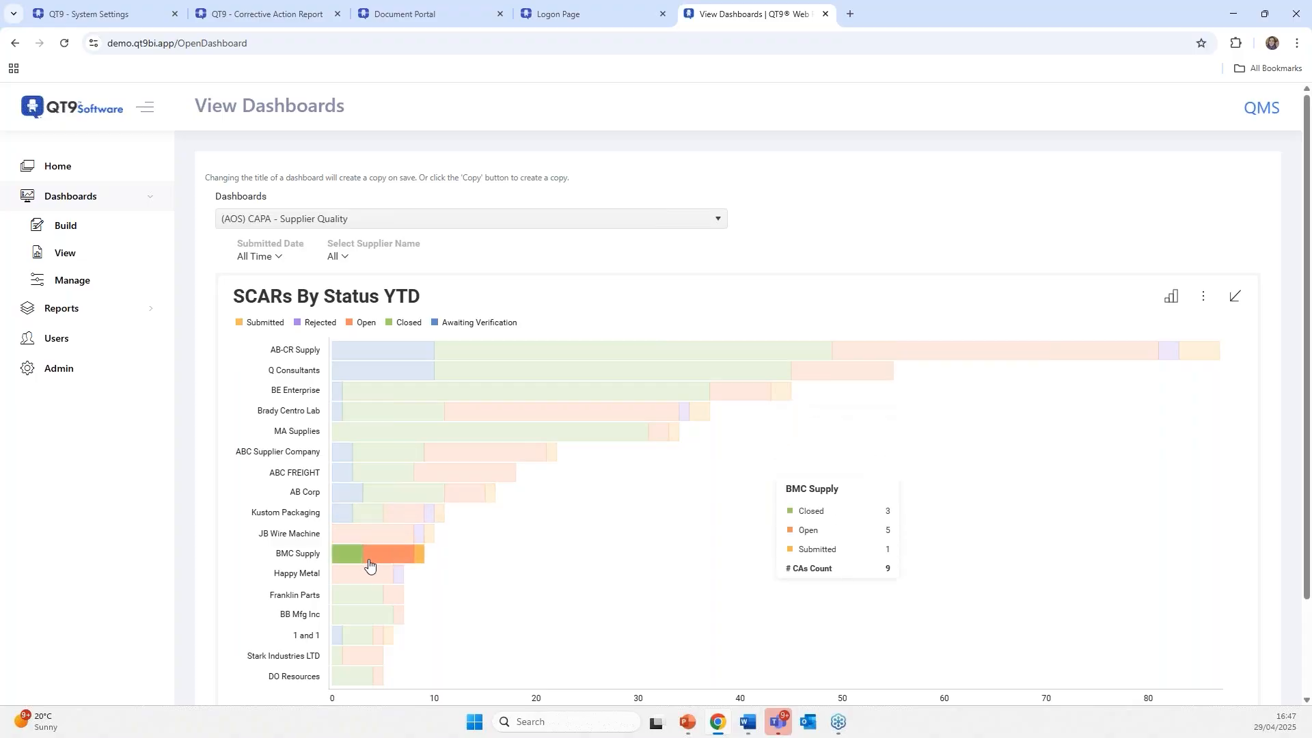
{"action": "left_click", "coordinate": [1170, 298]}
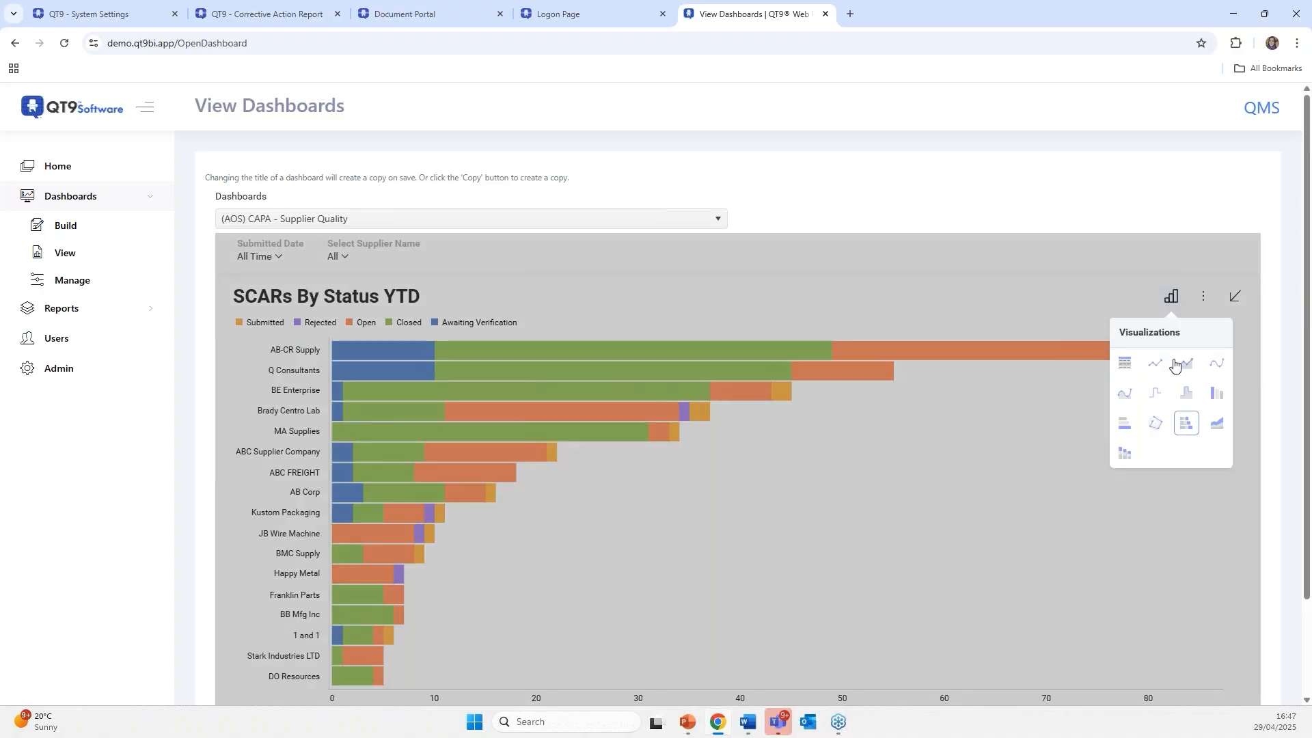
{"action": "left_click", "coordinate": [1216, 403]}
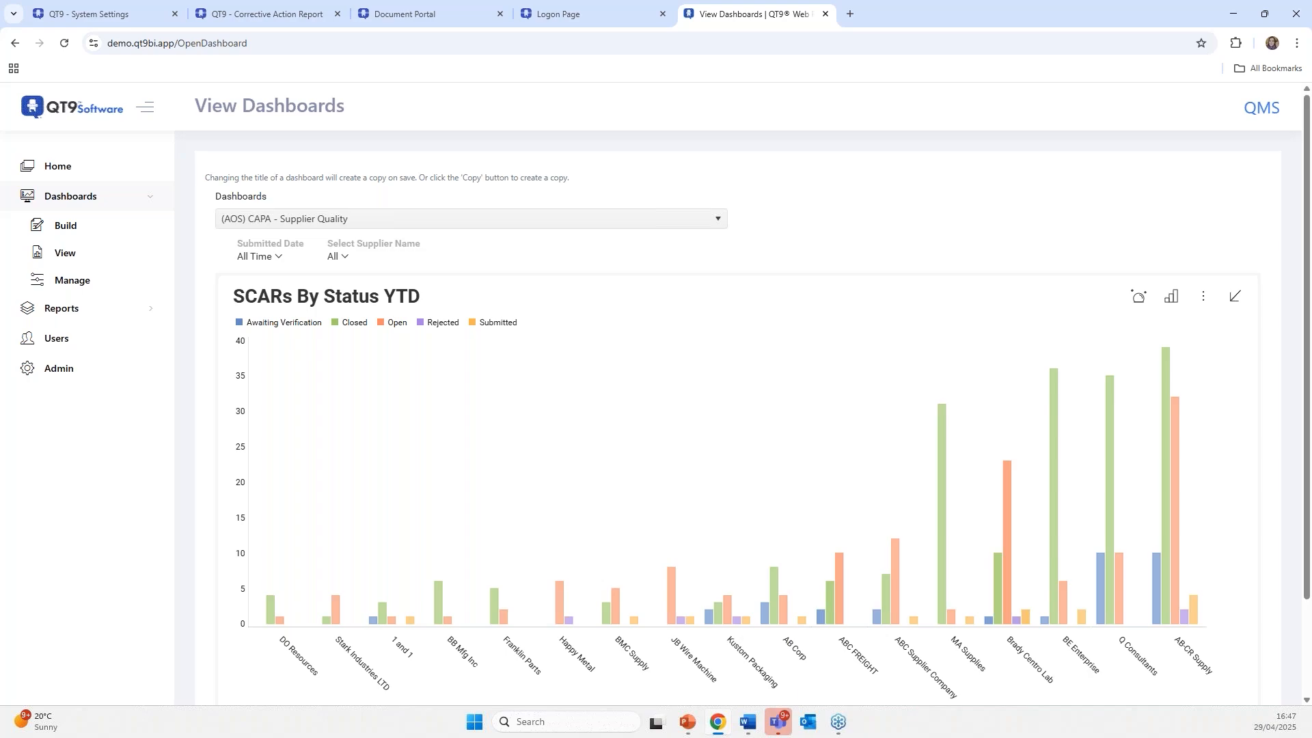
{"action": "left_click", "coordinate": [1171, 296]}
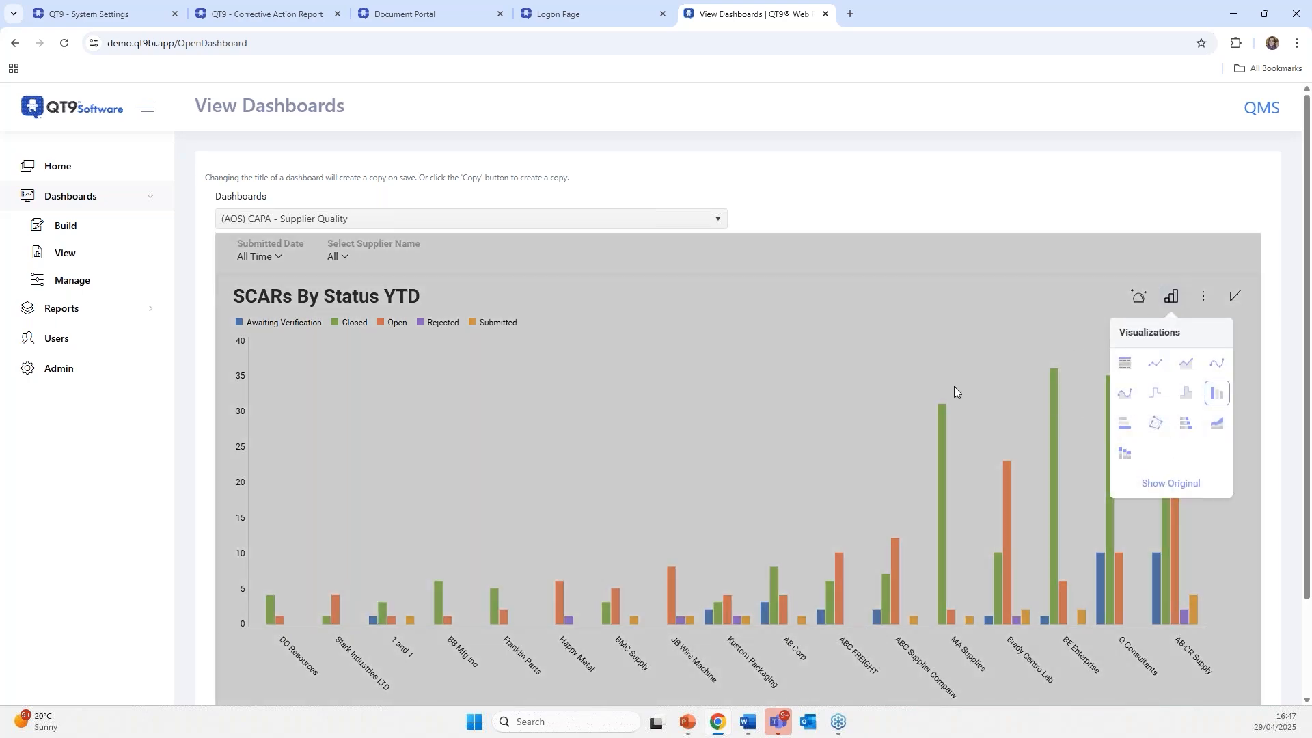
{"action": "left_click", "coordinate": [691, 314]}
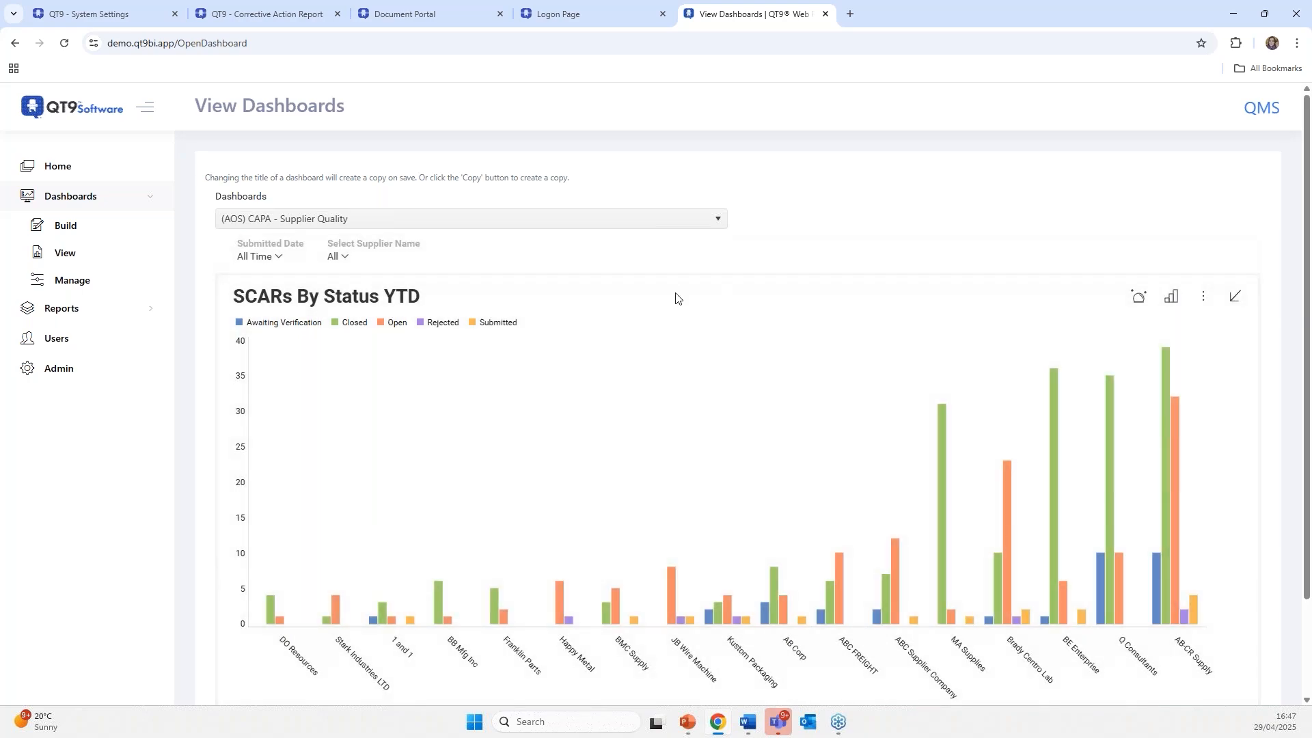
{"action": "left_click", "coordinate": [1234, 298]}
{"action": "scroll", "coordinate": [1088, 565], "scroll_direction": "up", "scroll_amount": 3}
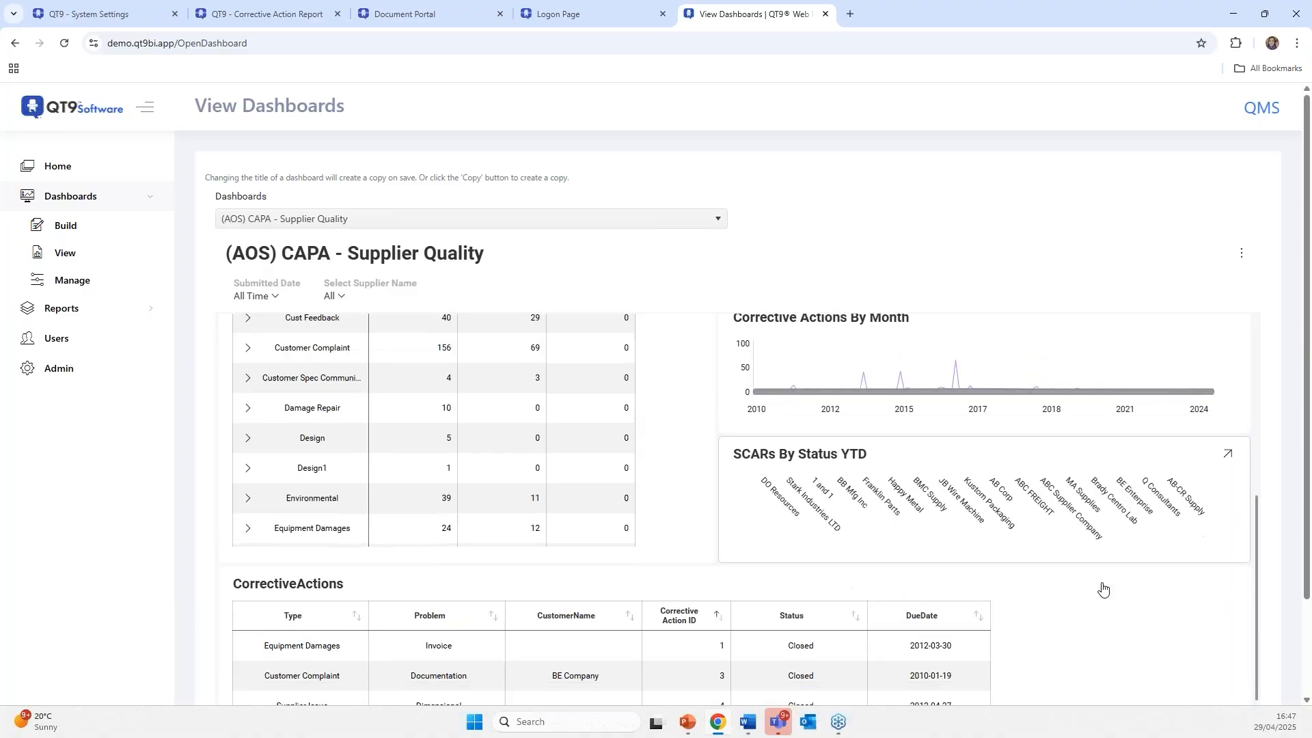
- View the dashboard's export options (Image, PowerPoint, PDF, Excel) without exporting, then advance to the closing slide
{"action": "scroll", "coordinate": [1167, 458], "scroll_direction": "up", "scroll_amount": 4}
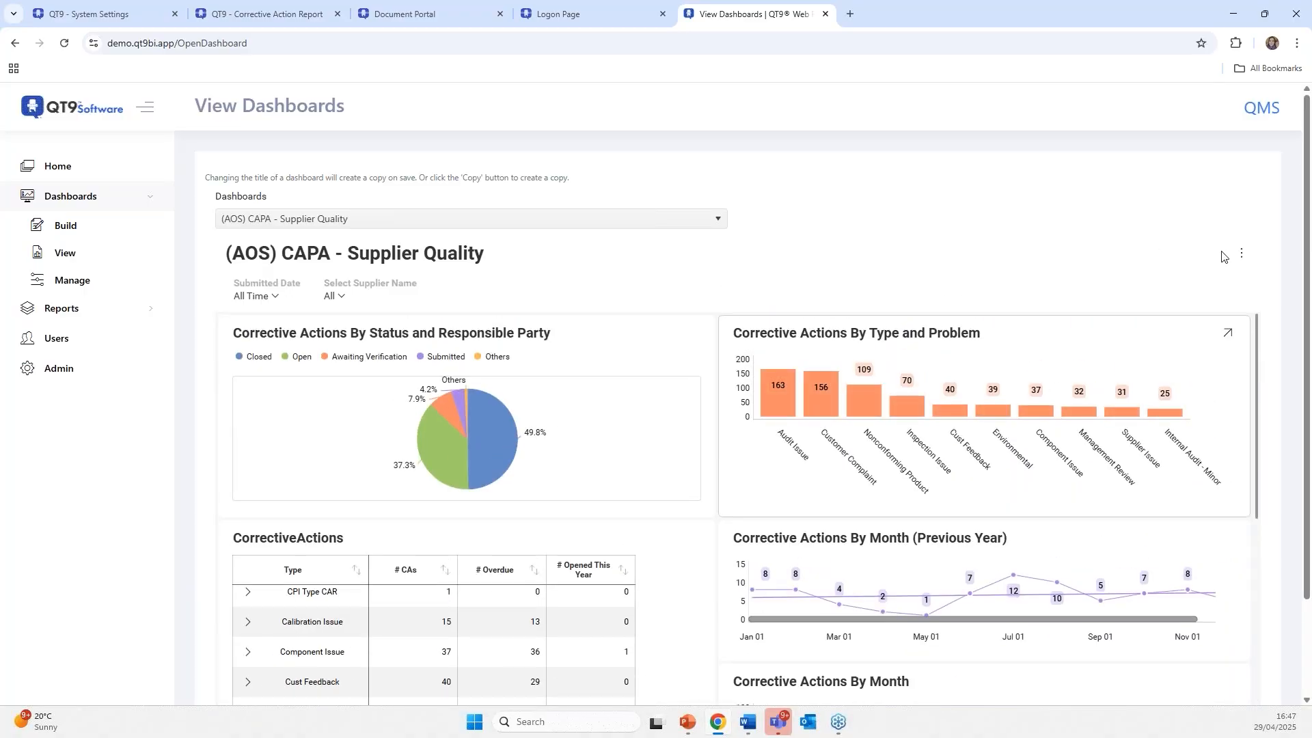
{"action": "left_click", "coordinate": [1240, 255]}
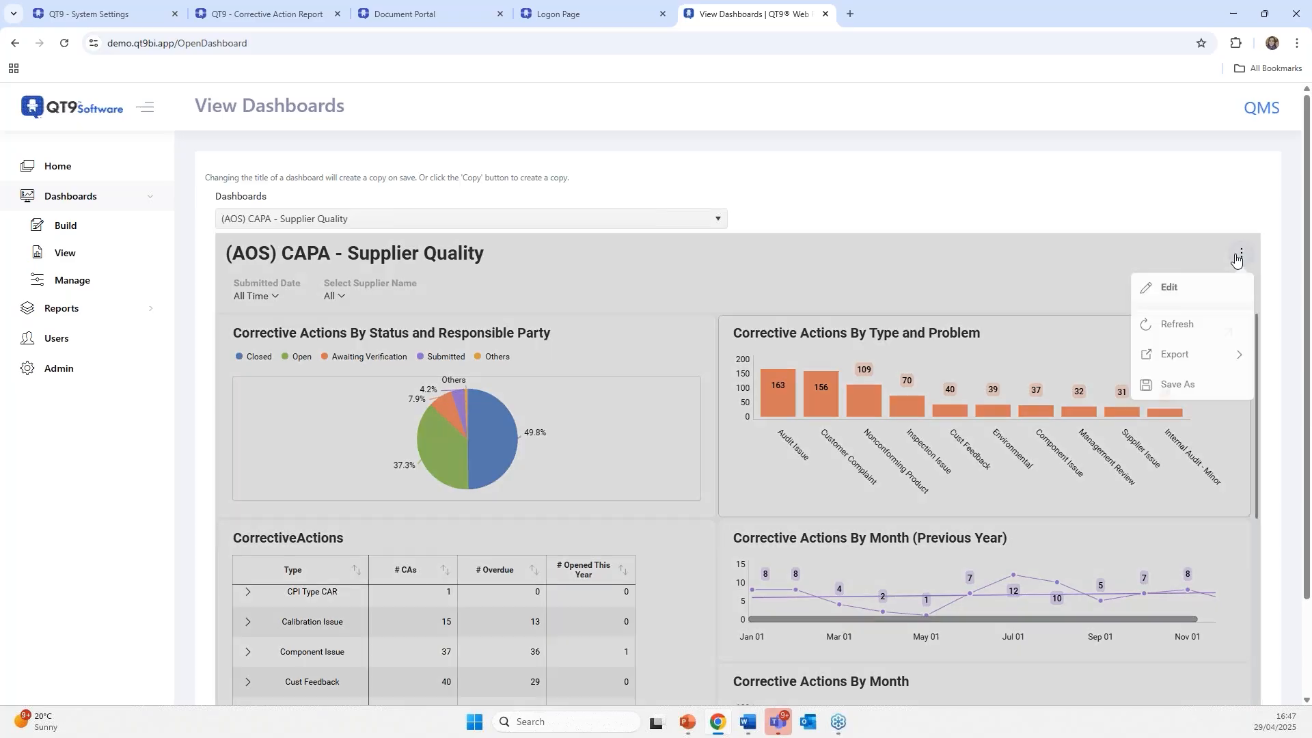
{"action": "left_click", "coordinate": [1190, 356]}
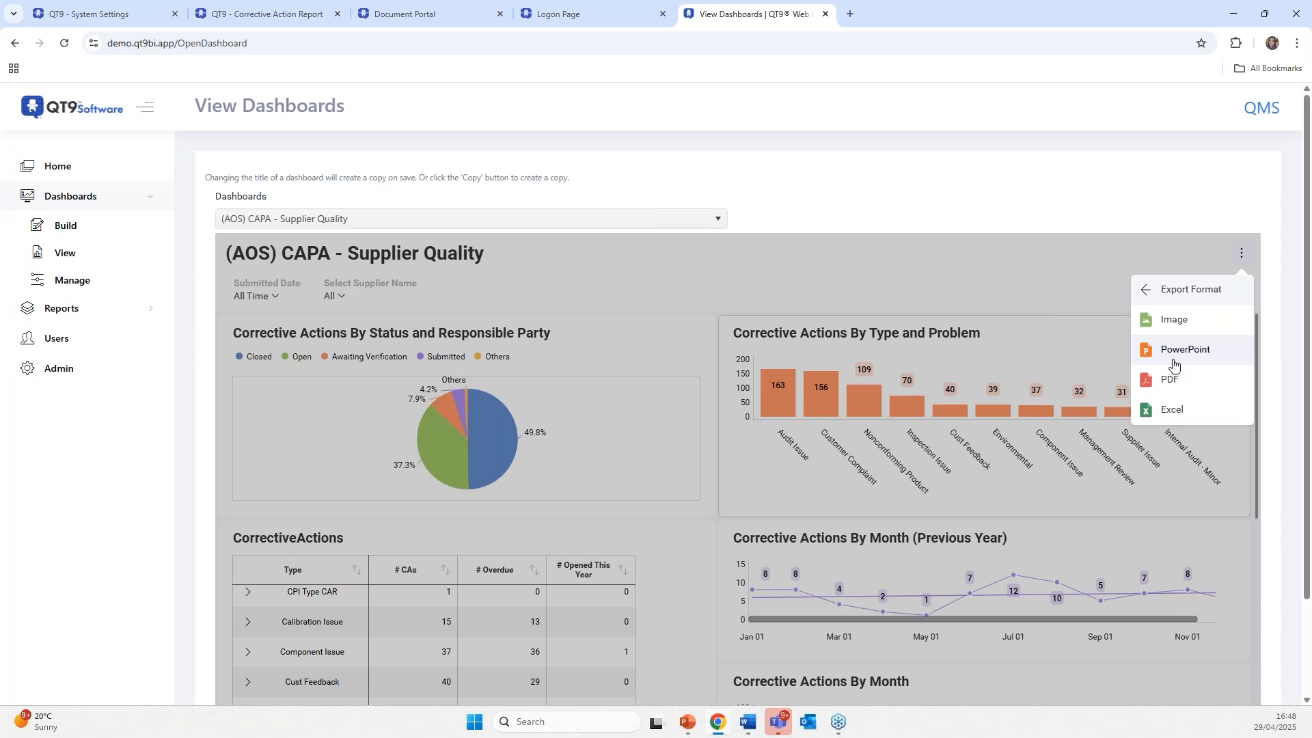
{"action": "left_click", "coordinate": [884, 289]}
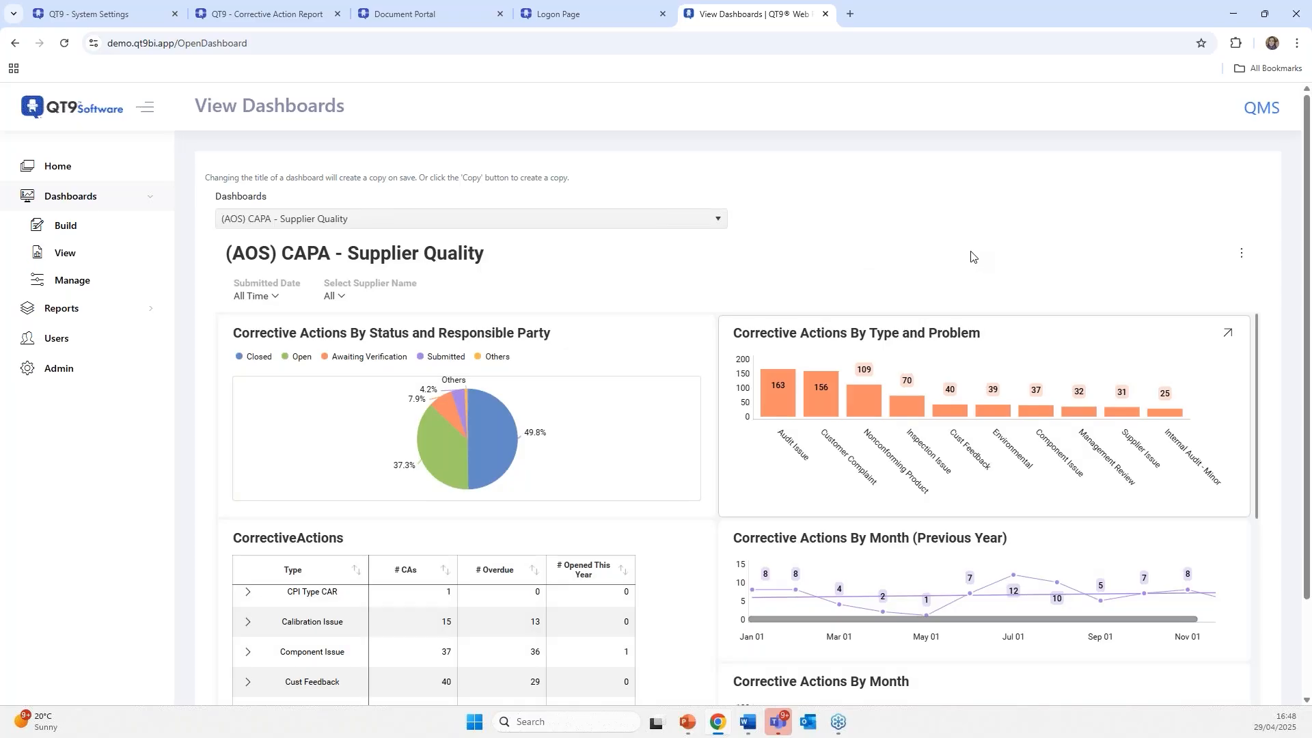
{"action": "scroll", "coordinate": [967, 253], "scroll_direction": "down", "scroll_amount": 2}
{"action": "scroll", "coordinate": [972, 257], "scroll_direction": "up", "scroll_amount": 2}
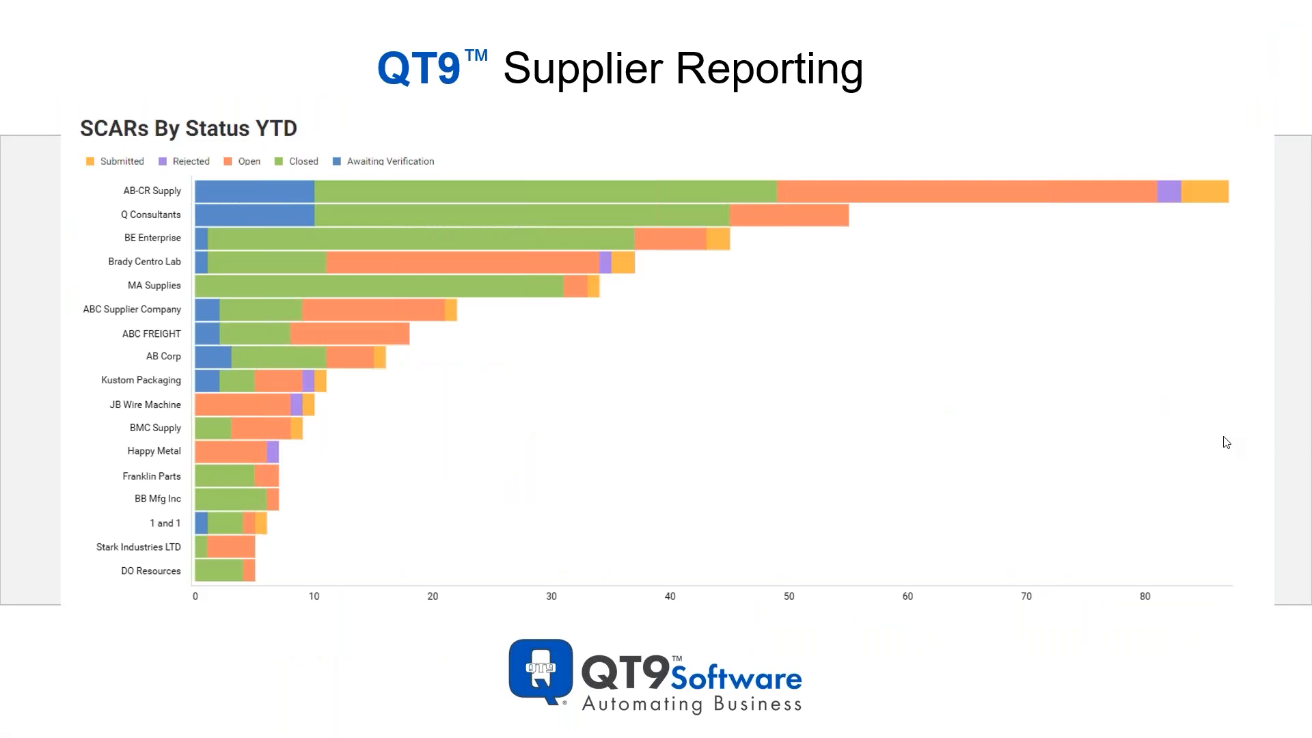
{"action": "key", "text": "Right"}
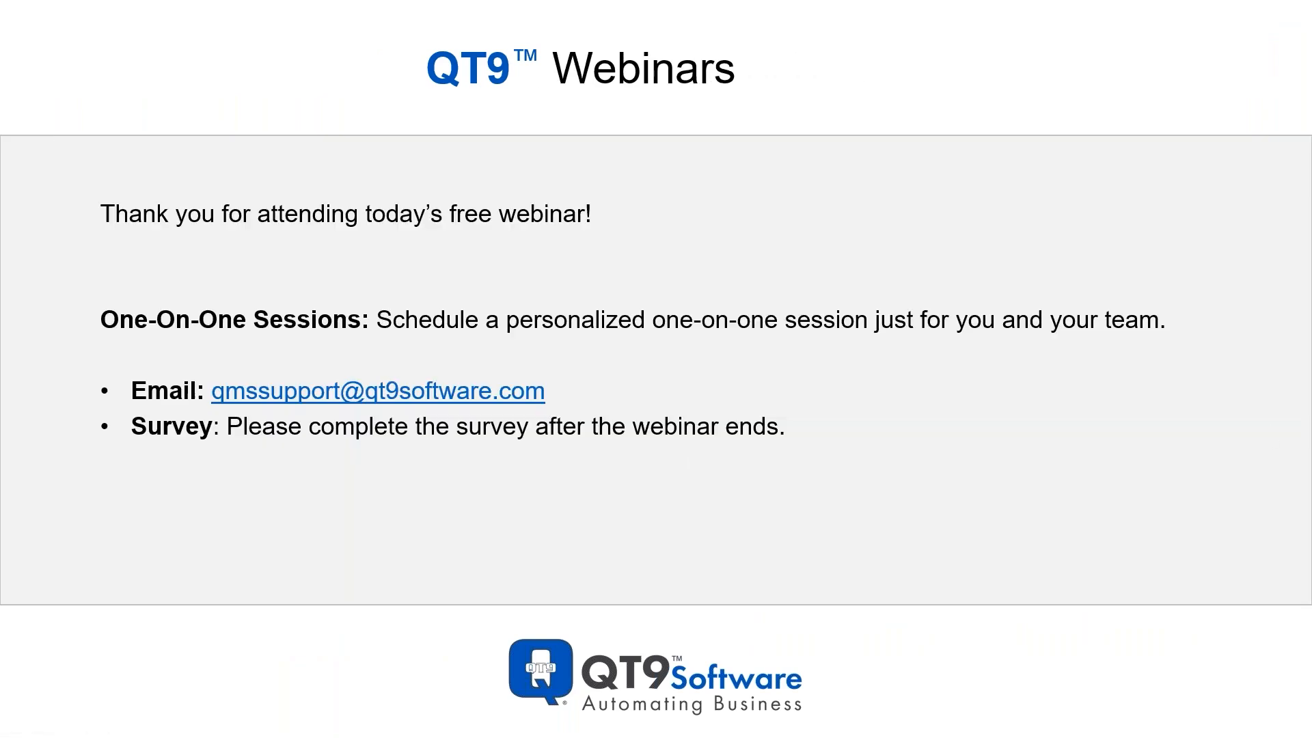